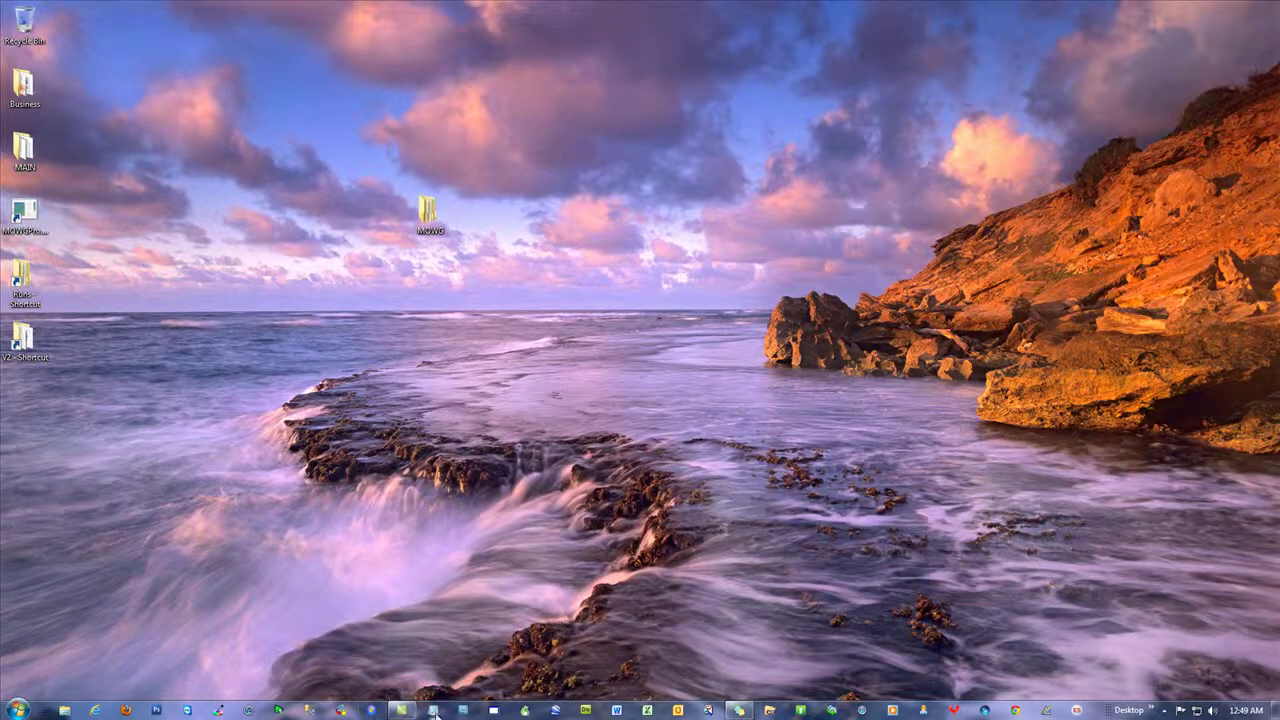
left_click(433, 710)
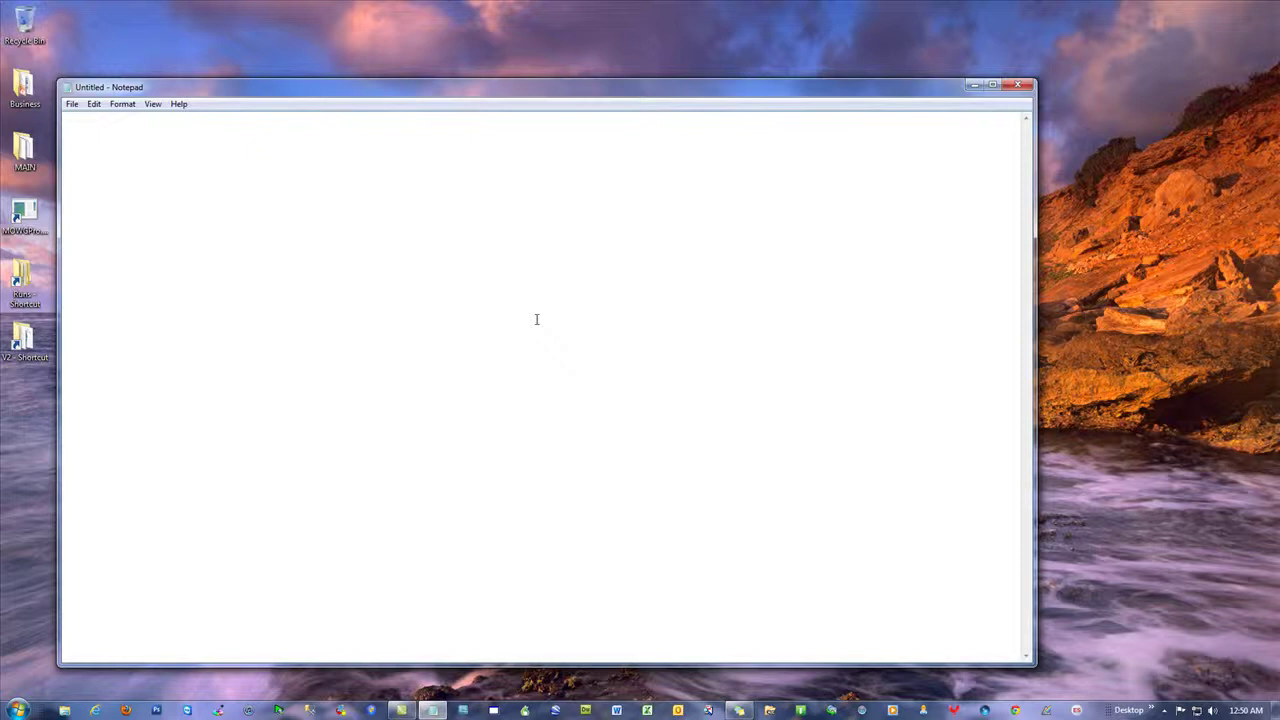
type("http://")
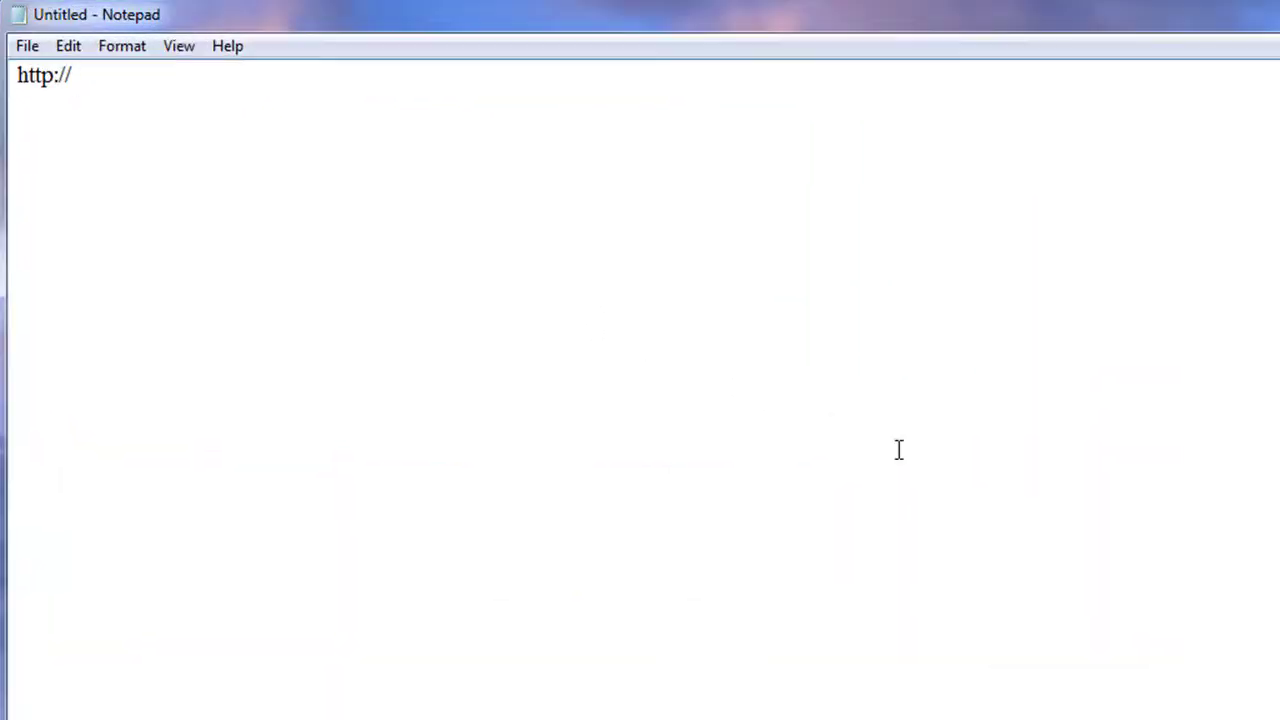
type("www.domain.com")
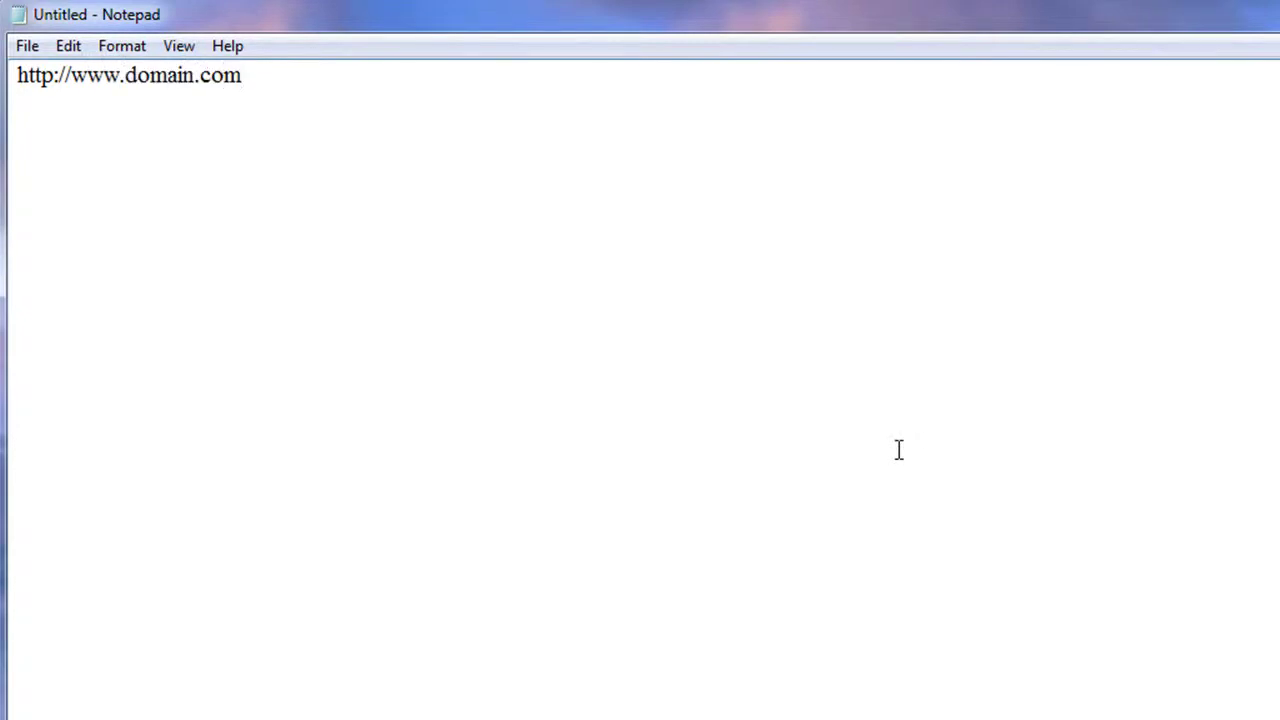
type("/")
type("cataract-eye")
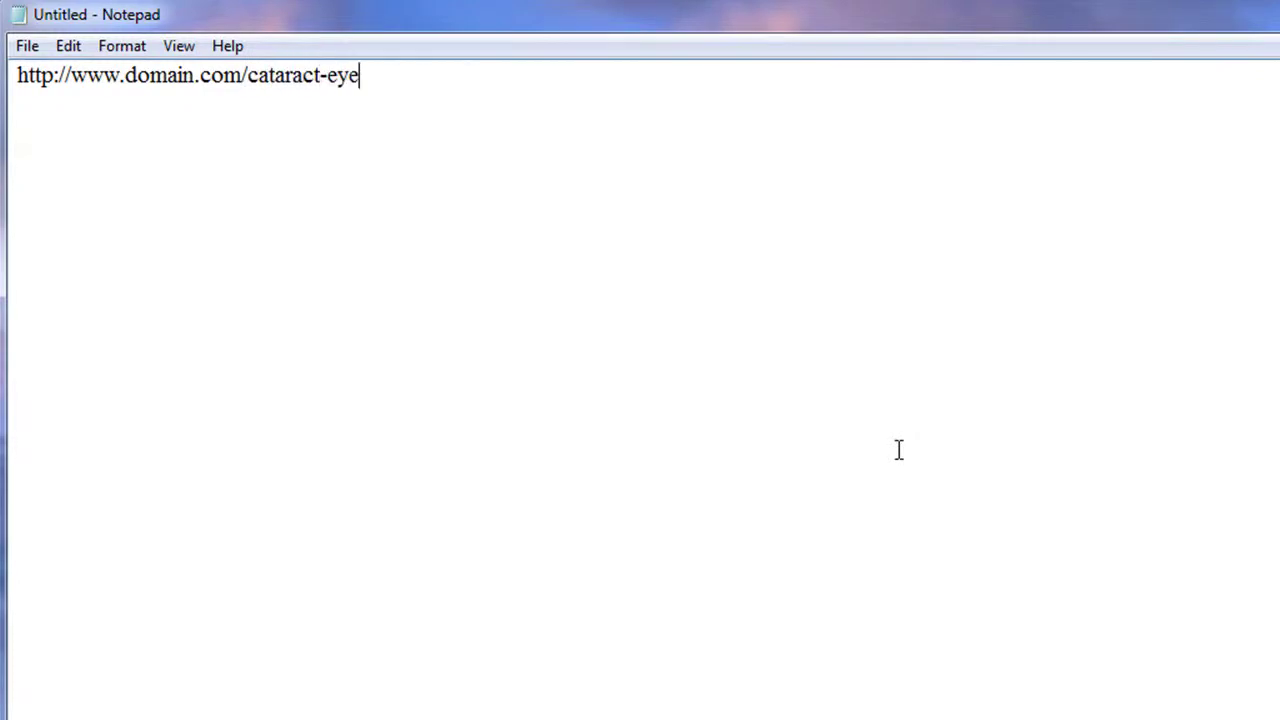
type("drops/")
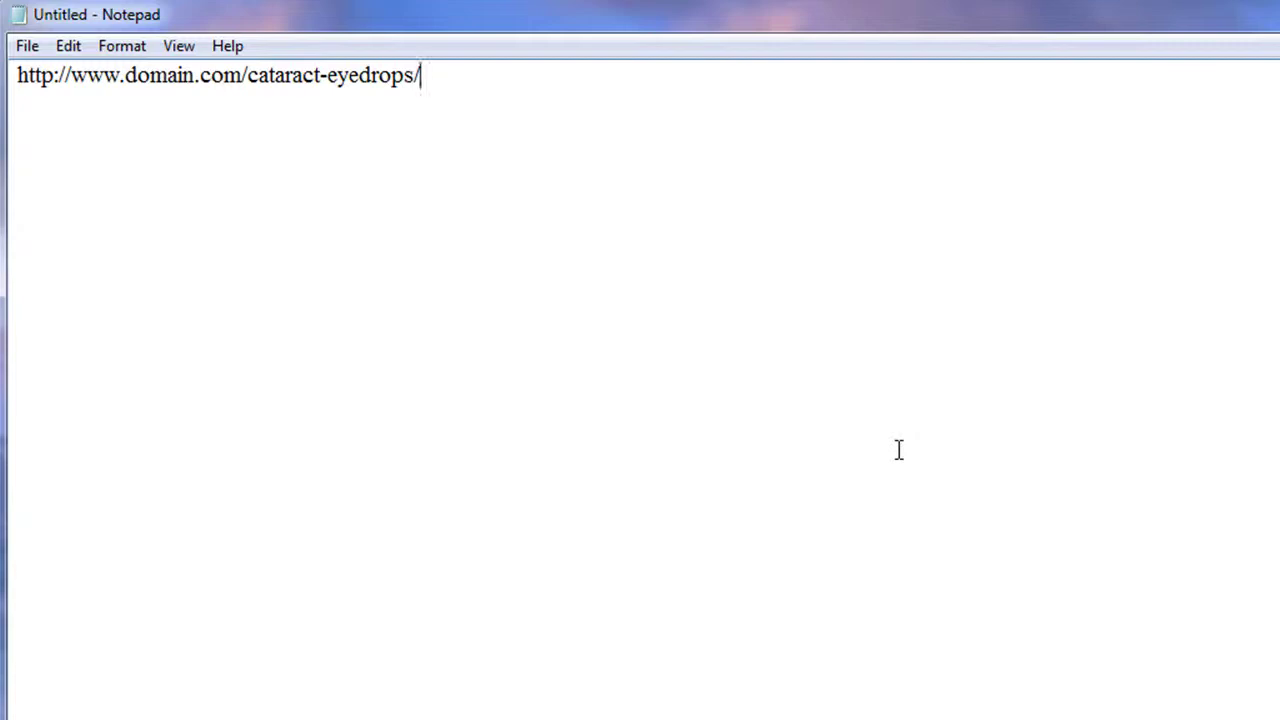
type("what-thi")
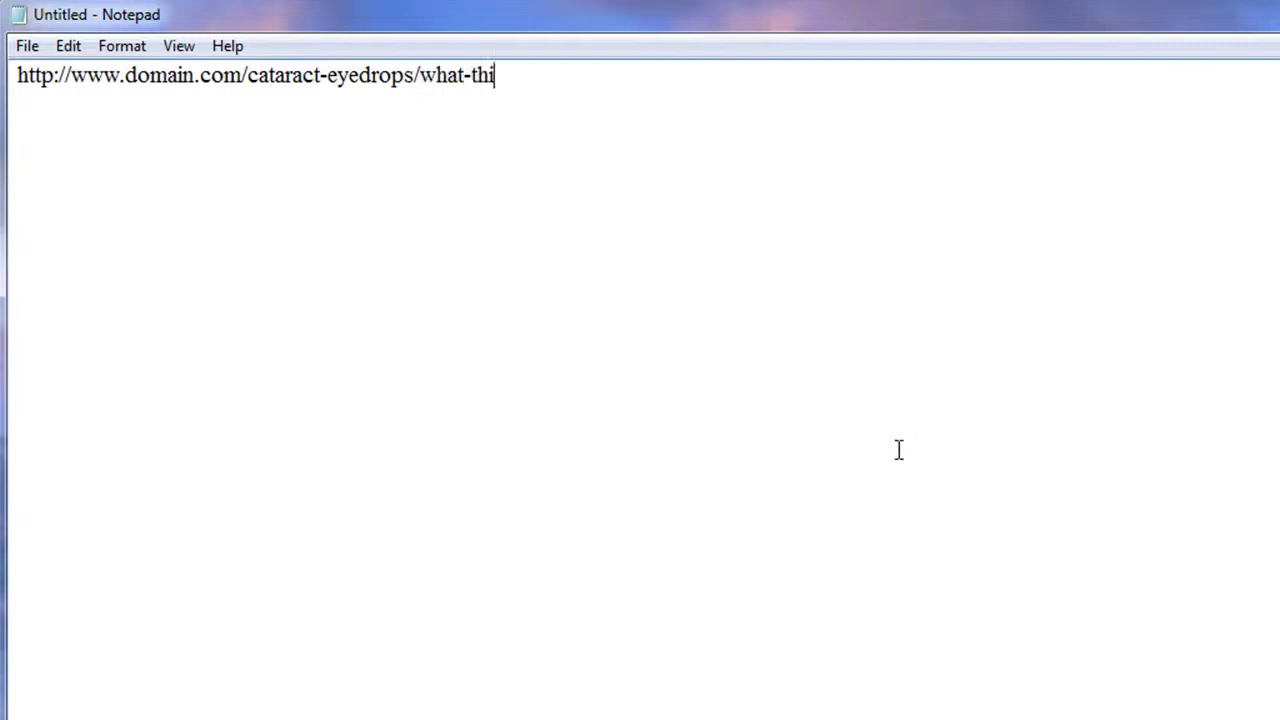
type("s-is/index.html")
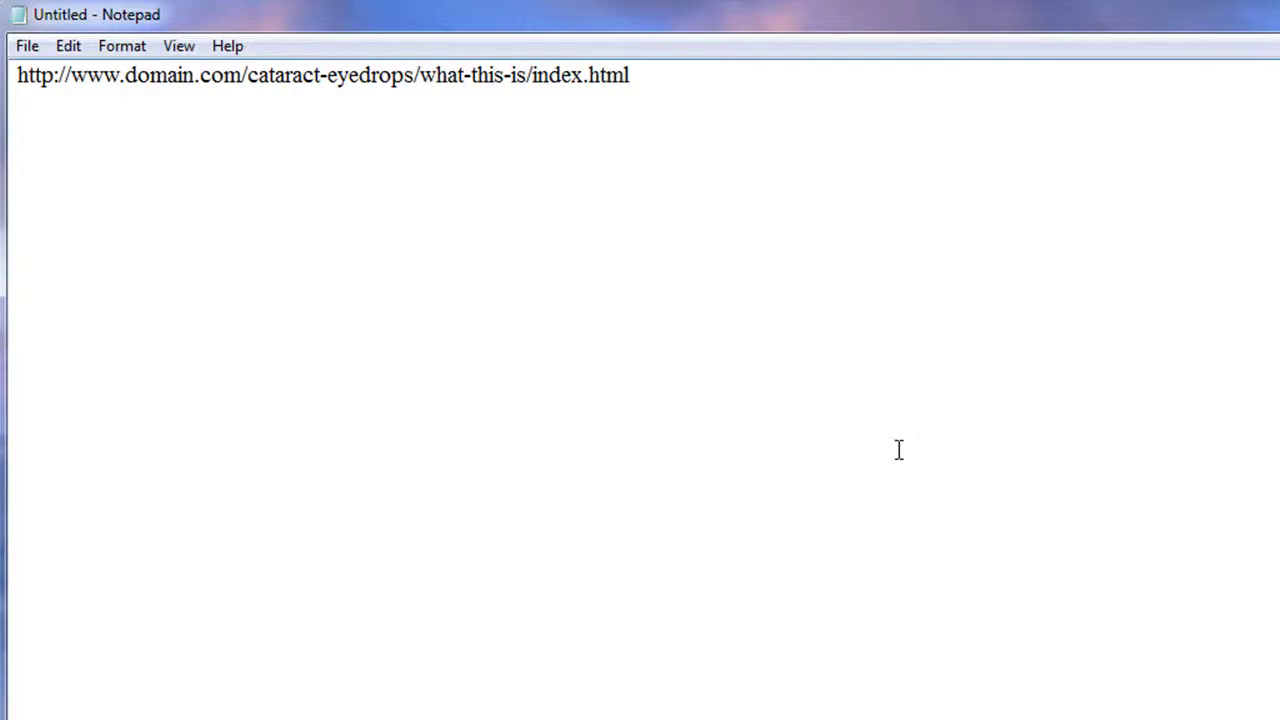
Replace what-this-is/index.html at the end of the URL with why-get-the-eyedrops.
key("BackSpace")
key("BackSpace")
key("BackSpace")
key("BackSpace")
key("BackSpace")
key("BackSpace")
key("BackSpace")
key("BackSpace")
key("BackSpace")
key("BackSpace")
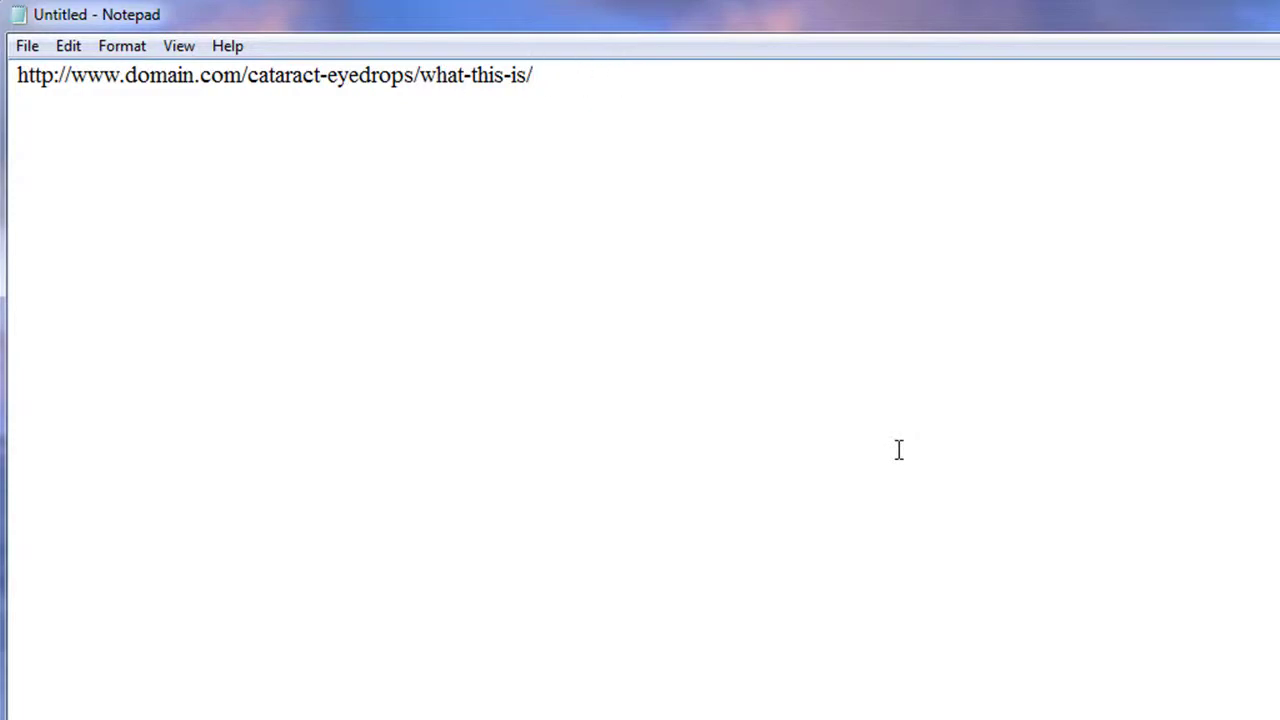
key("BackSpace")
key("BackSpace")
key("BackSpace")
key("BackSpace")
key("BackSpace")
key("BackSpace")
key("BackSpace")
key("BackSpace")
key("BackSpace")
key("BackSpace")
key("BackSpace")
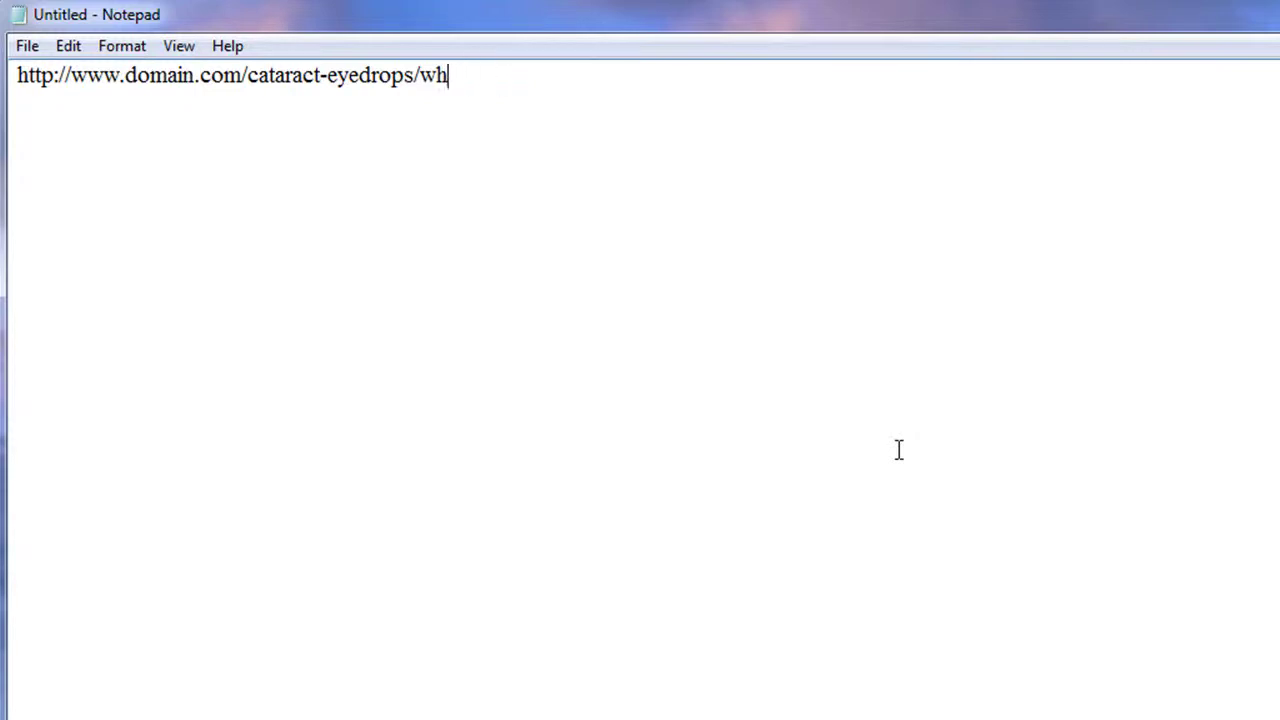
type("y-get-the-eyedrops")
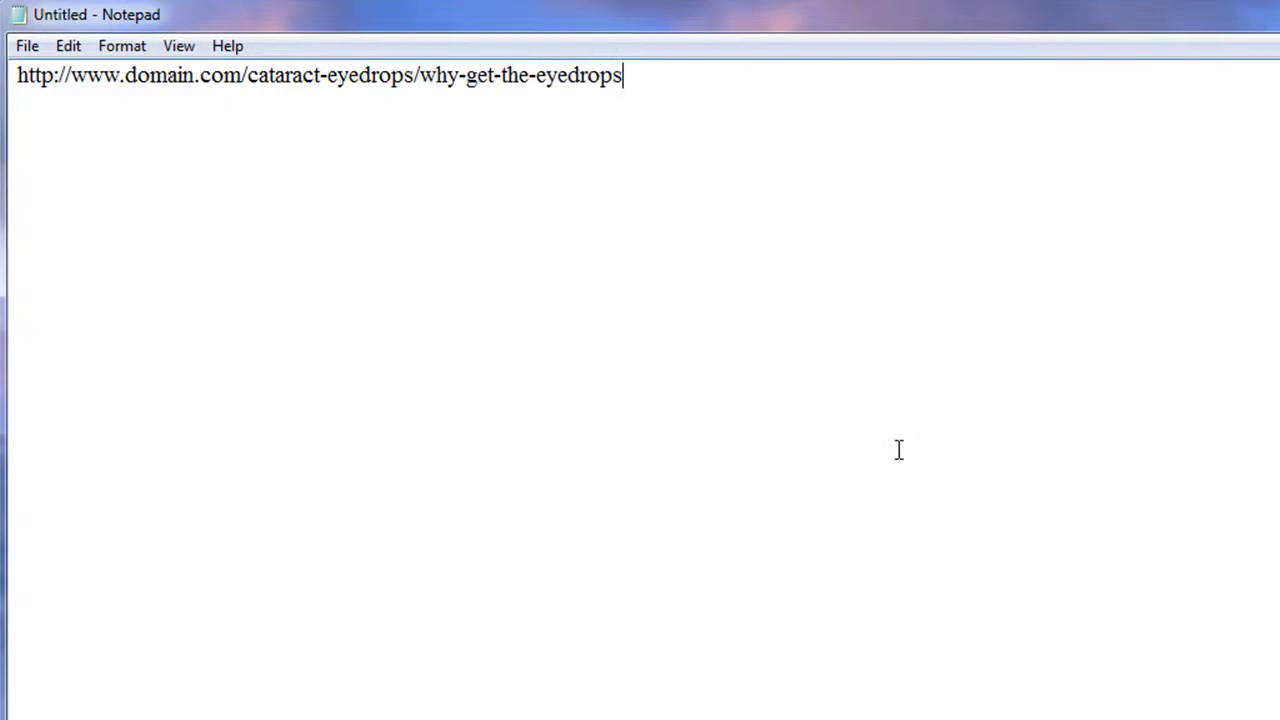
Add the pattern line DOMAIN/PROJECT/MENU below the URL, separated by one blank line.
key("Return")
key("Return")
type("DOMAIN/")
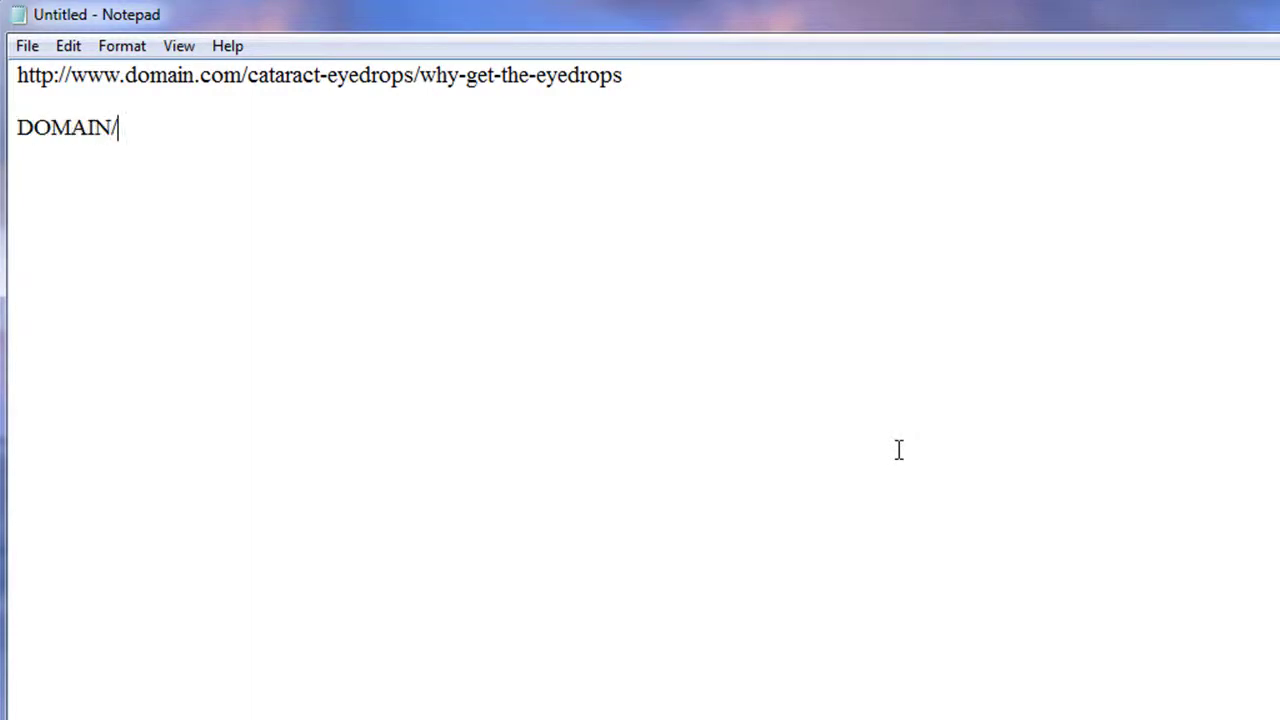
type("PROJECT")
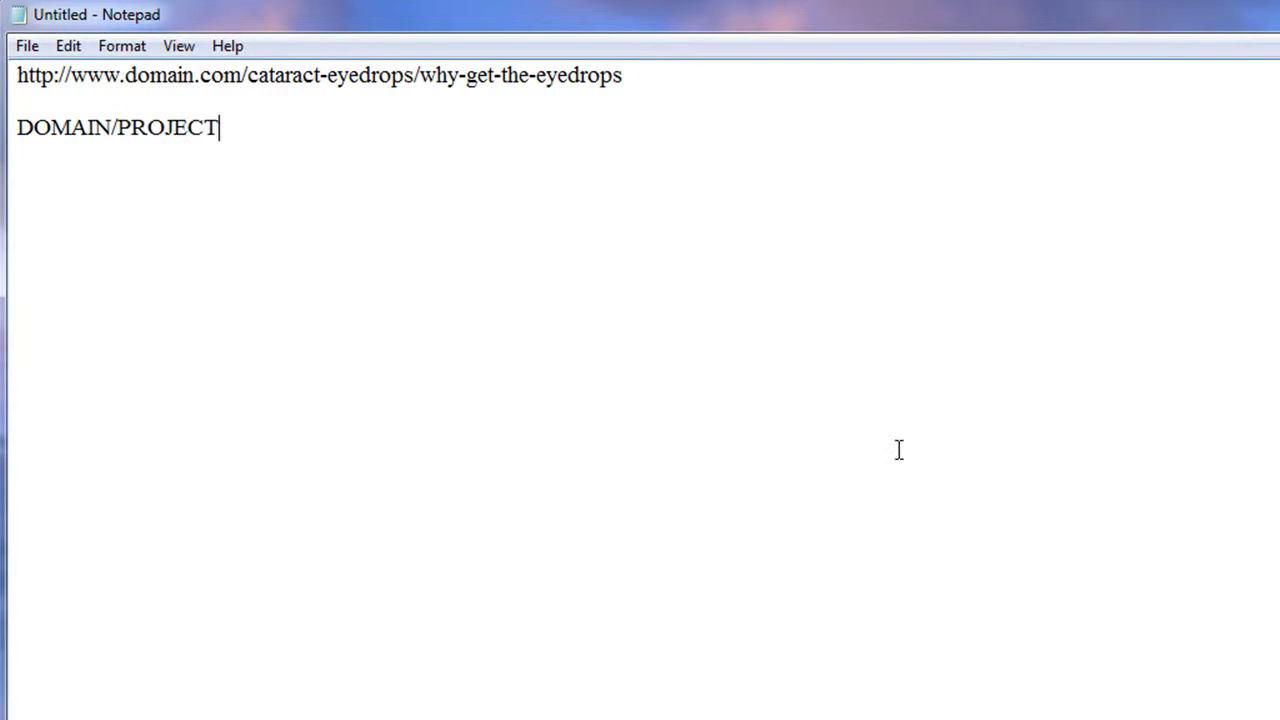
type("/MENU")
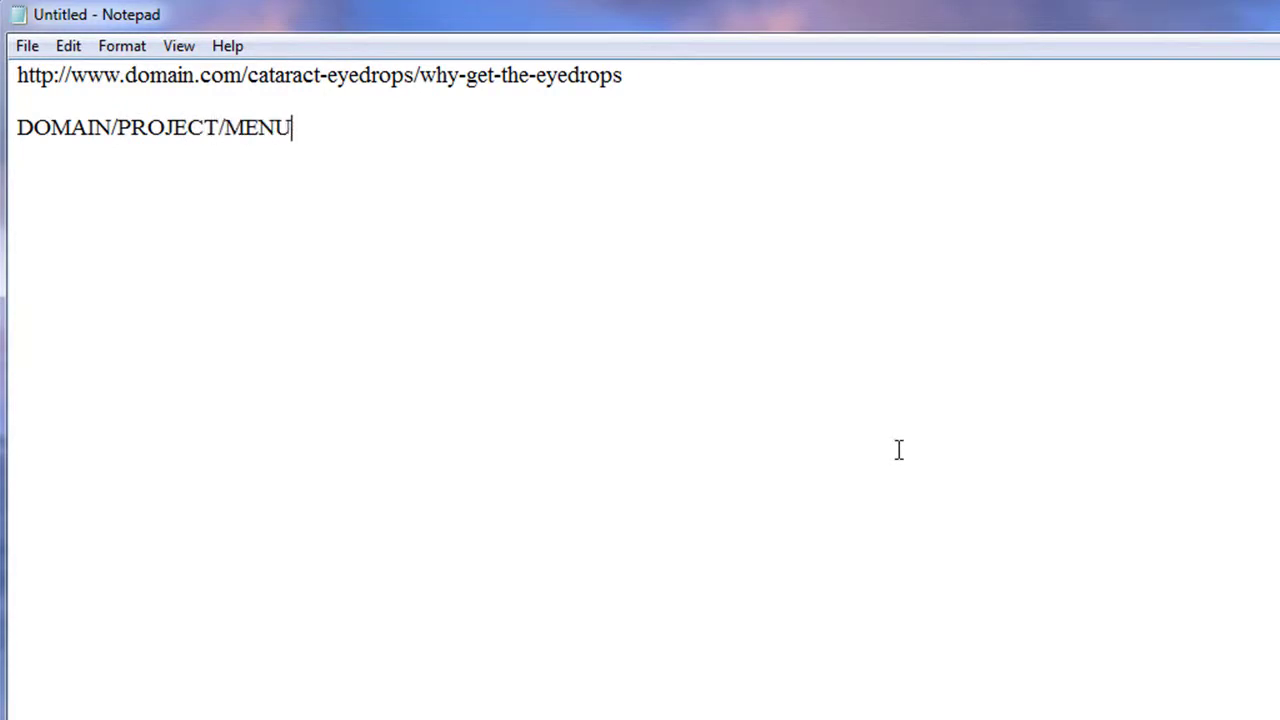
Duplicate the URL on a new line beneath it and change the copy's last segment to the-best-eyedrops.
left_click(668, 83)
key("Return")
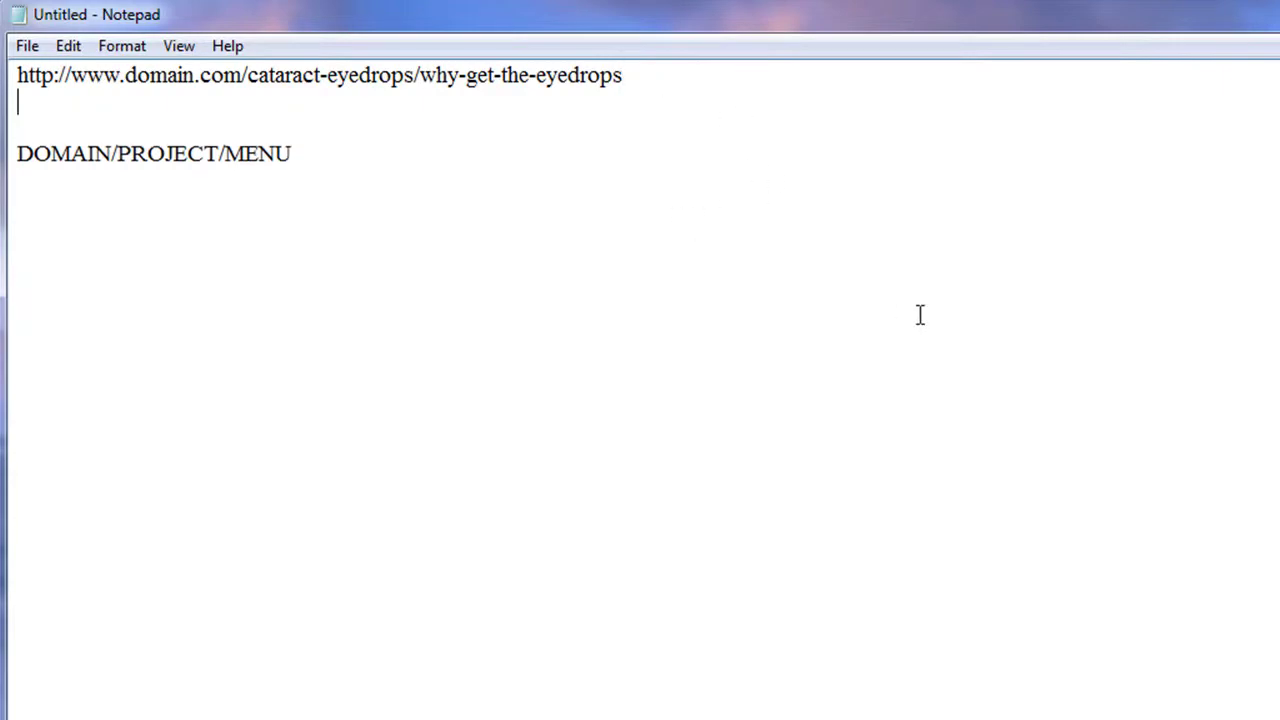
left_click(637, 76)
left_click_drag(637, 76, 18, 75)
key("ctrl+c")
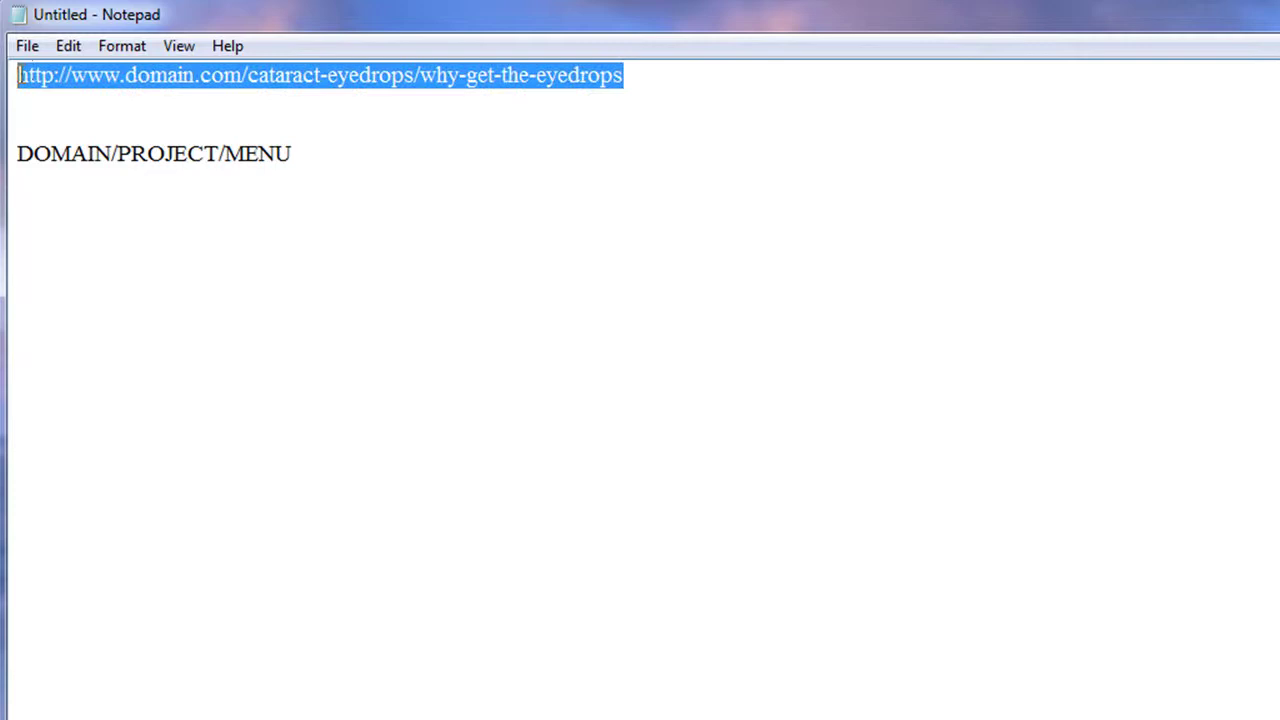
left_click(237, 112)
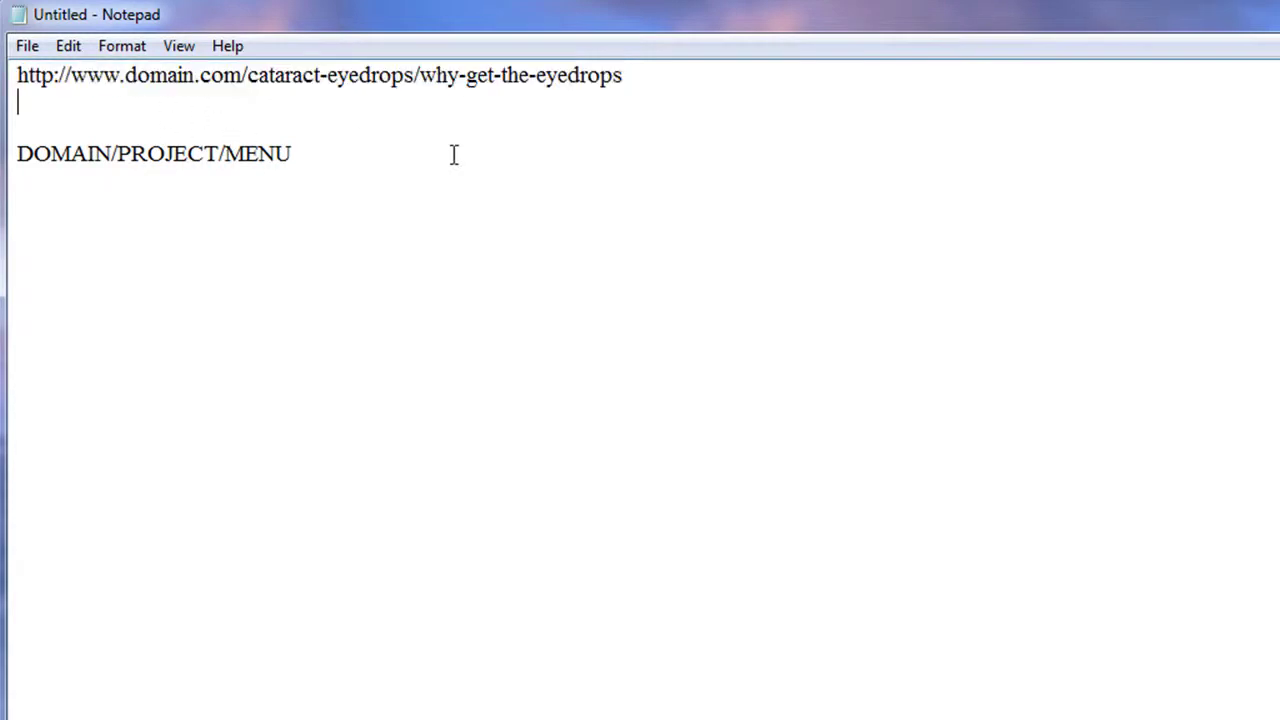
key("ctrl+v")
left_click_drag(648, 100, 420, 102)
type("th")
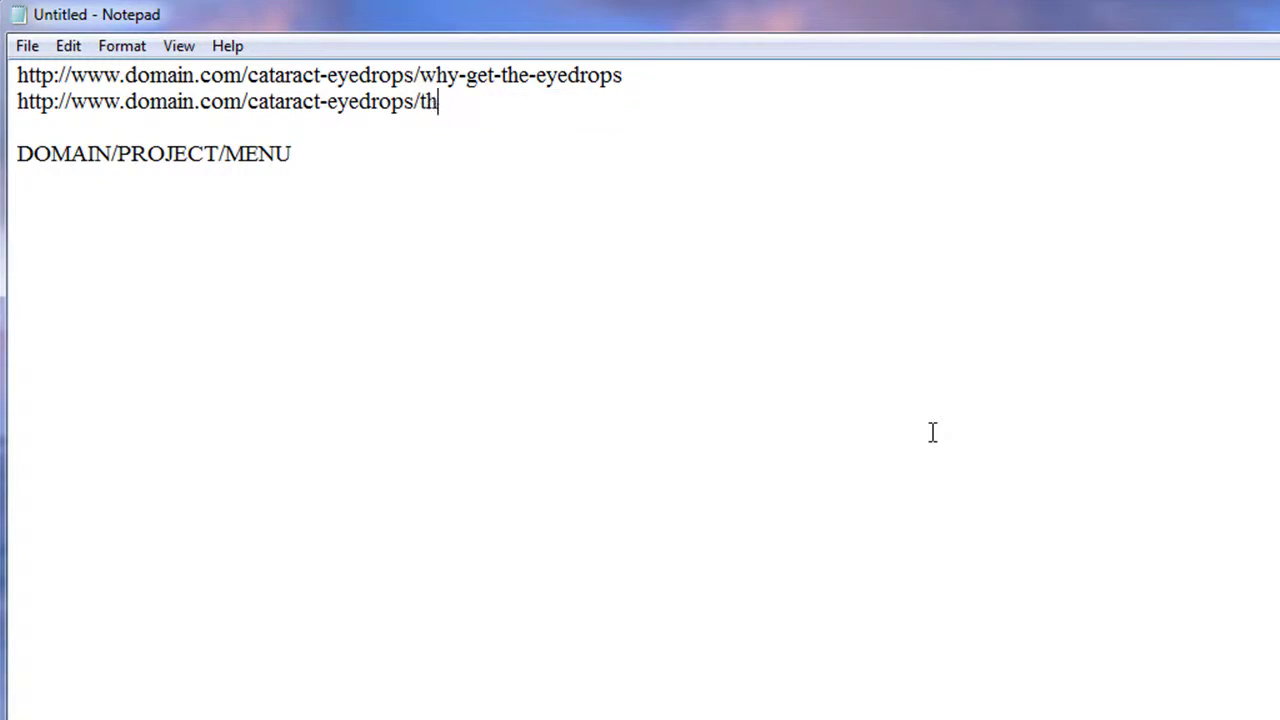
type("e-best-")
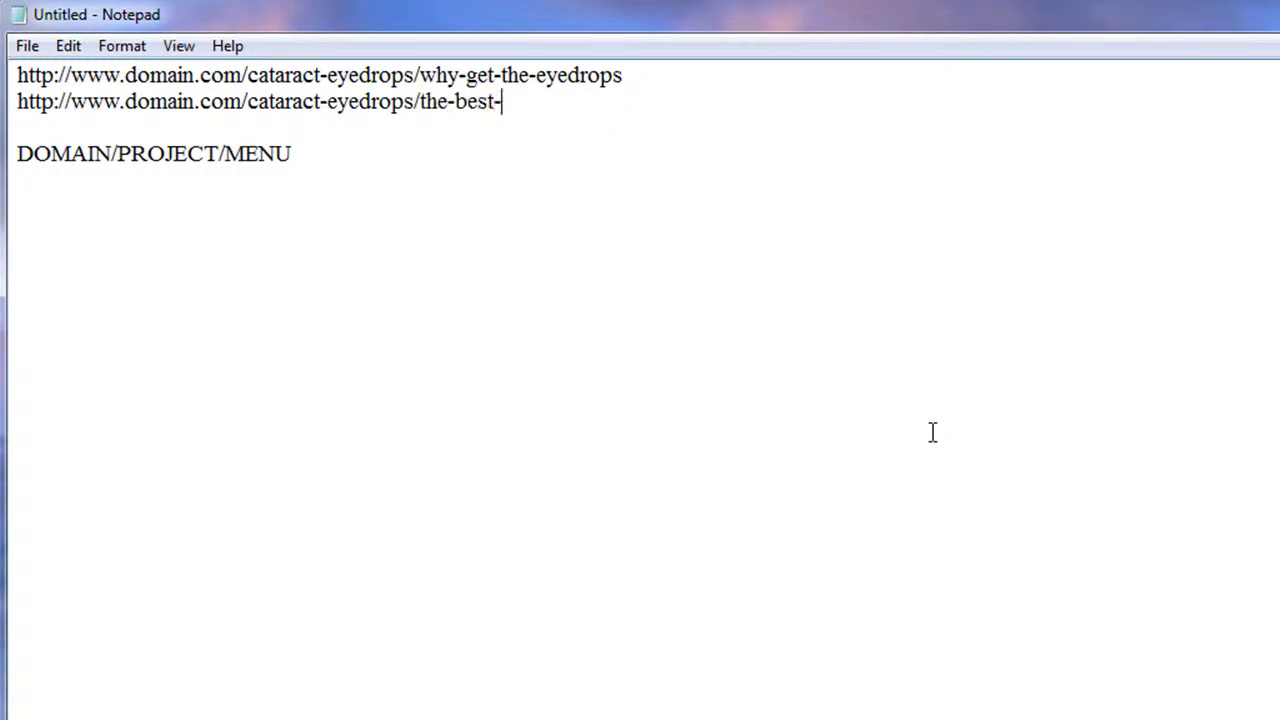
type("eyedrops")
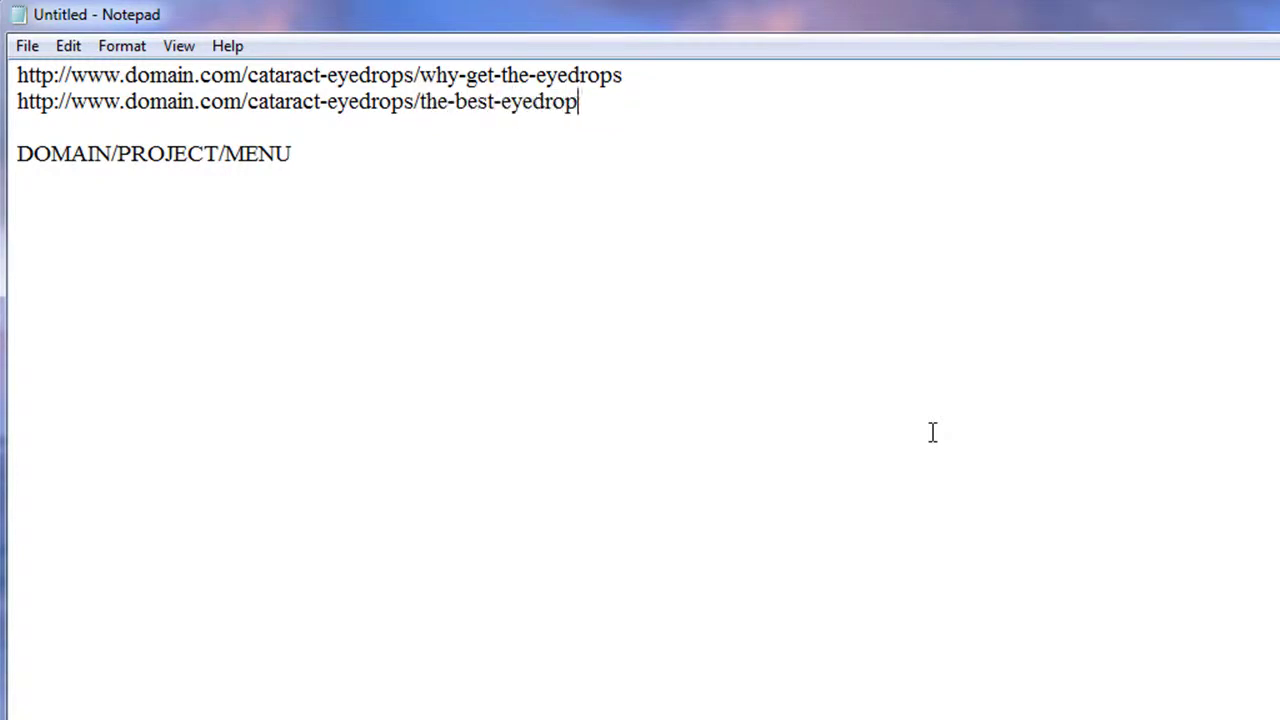
Add a third copy of the URL ending in beat-cataracts-with-eyedrops, followed by an extra blank line.
key("Return")
key("ctrl+v")
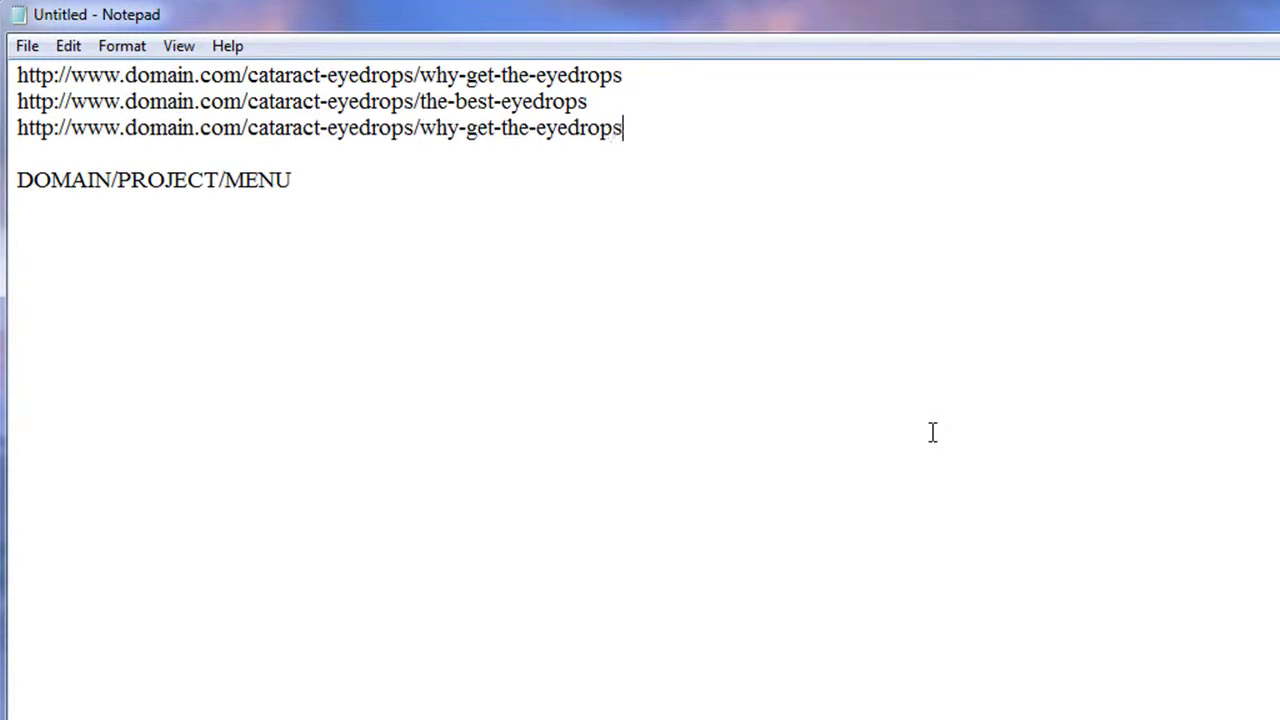
key("BackSpace")
key("BackSpace")
key("BackSpace")
key("BackSpace")
key("BackSpace")
key("BackSpace")
key("BackSpace")
key("BackSpace")
key("BackSpace")
key("BackSpace")
key("BackSpace")
key("BackSpace")
key("BackSpace")
key("BackSpace")
key("BackSpace")
key("BackSpace")
key("BackSpace")
key("BackSpace")
key("BackSpace")
key("BackSpace")
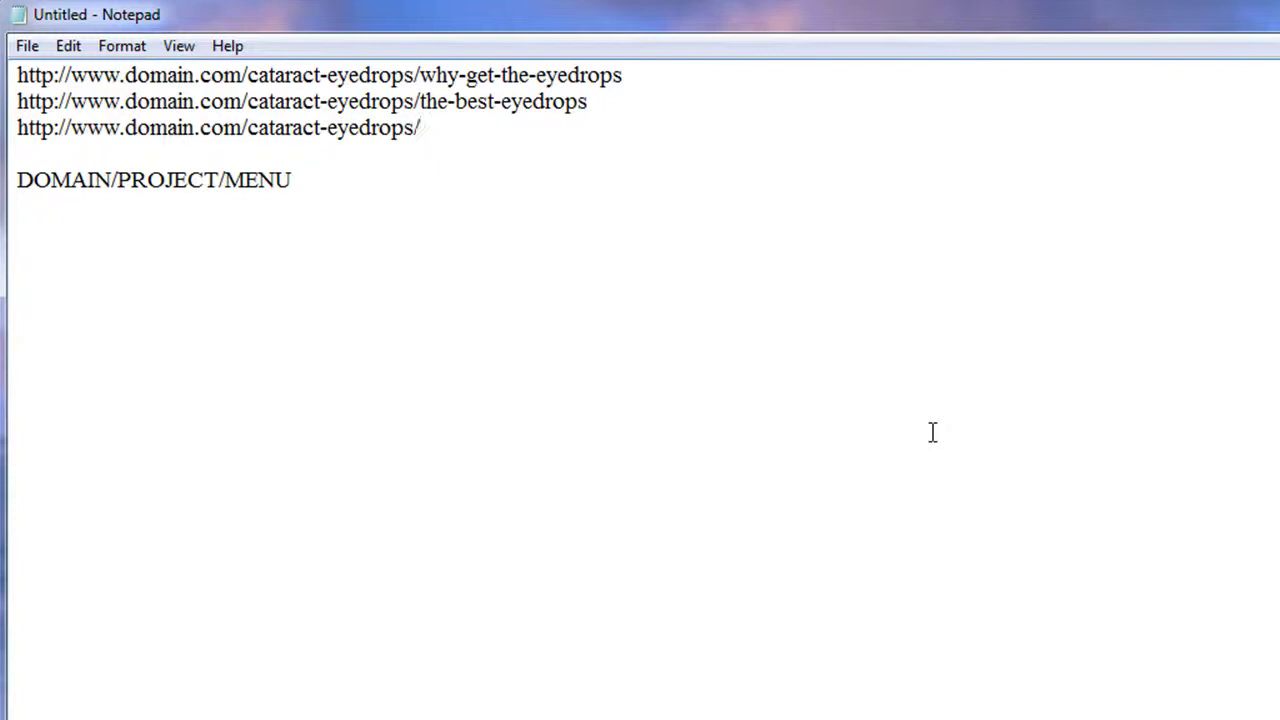
type("beat-cat")
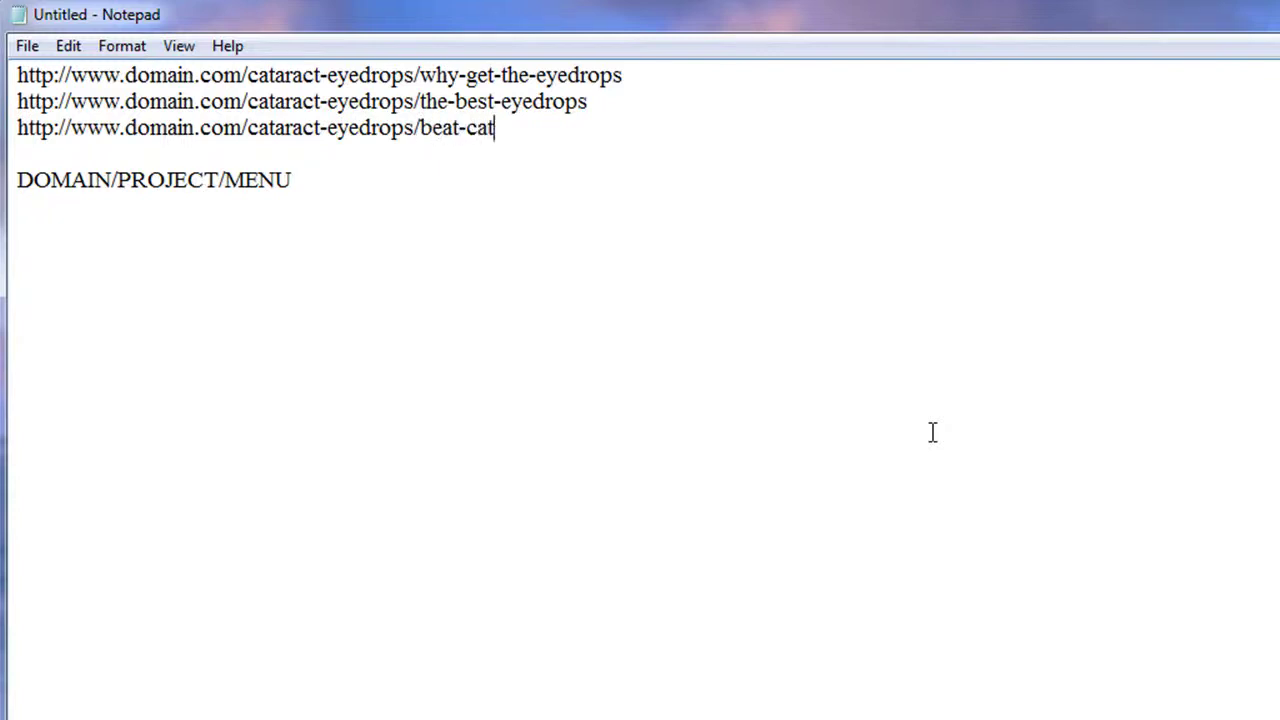
type("aracts")
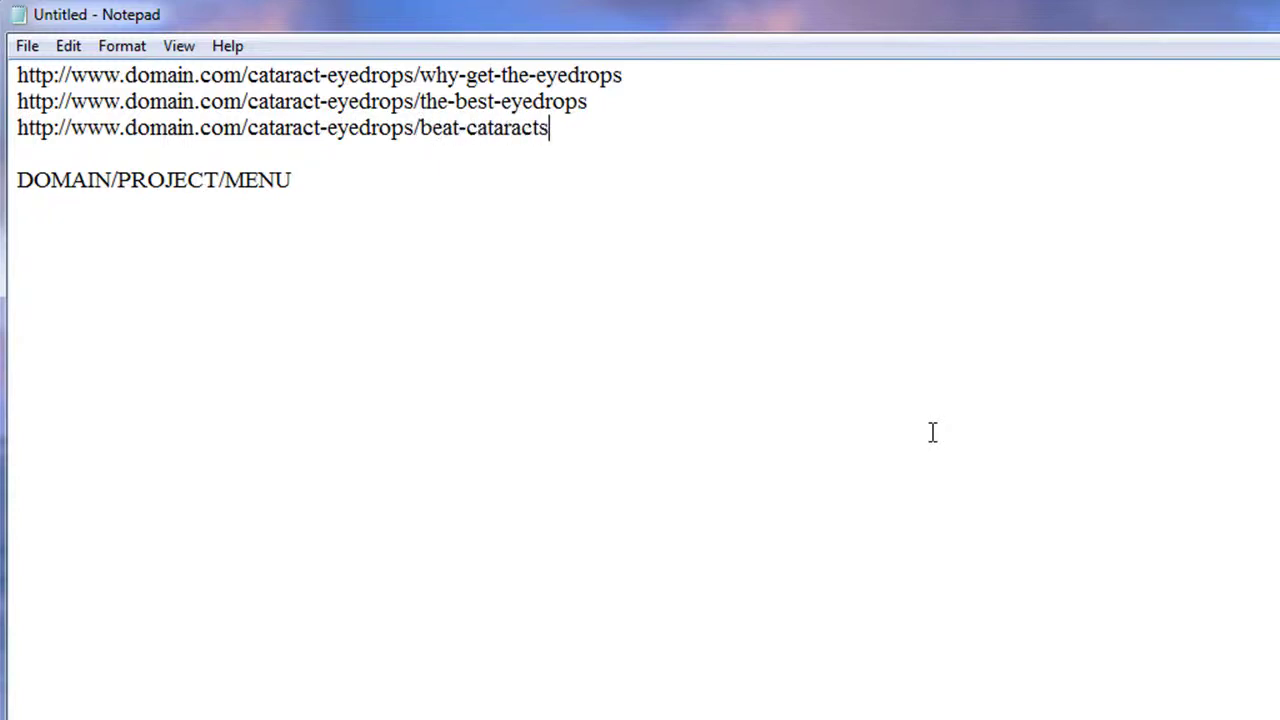
type("-with-eyedrops")
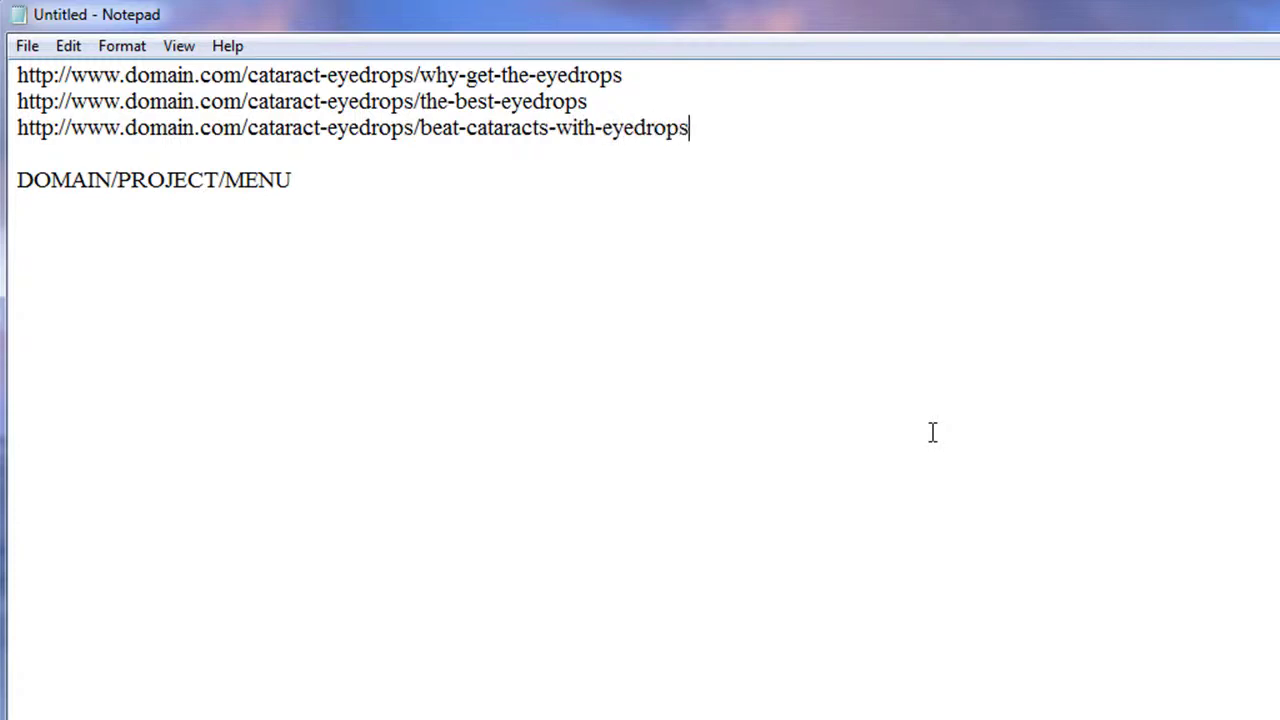
key("Return")
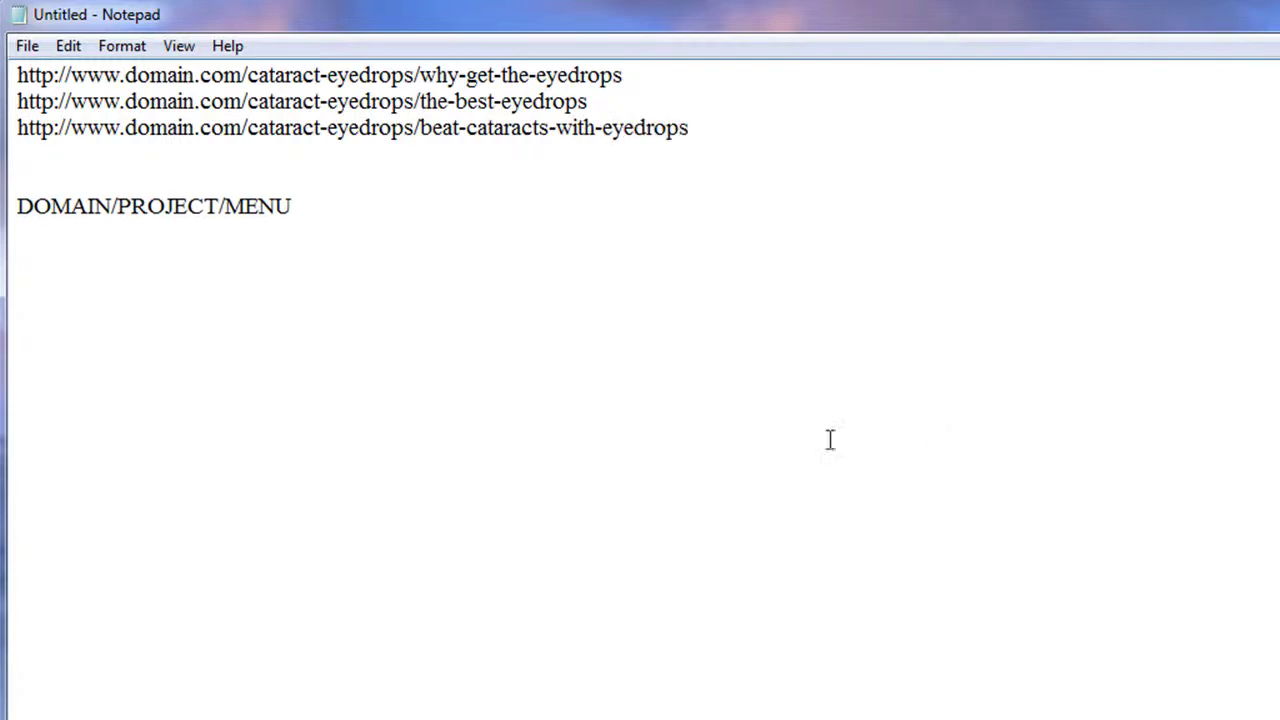
Review the three URLs, highlighting the shared cataract-eyedrops folder and the differing last segments.
left_click_drag(724, 124, 14, 74)
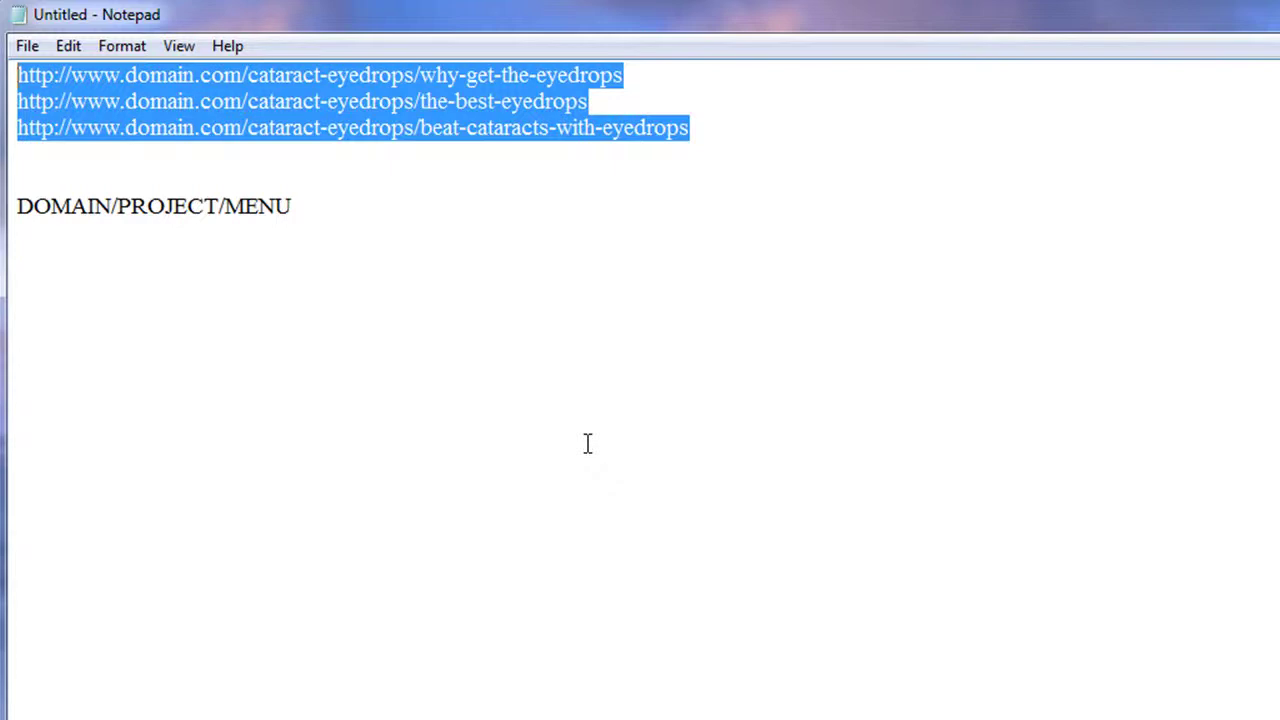
left_click(626, 442)
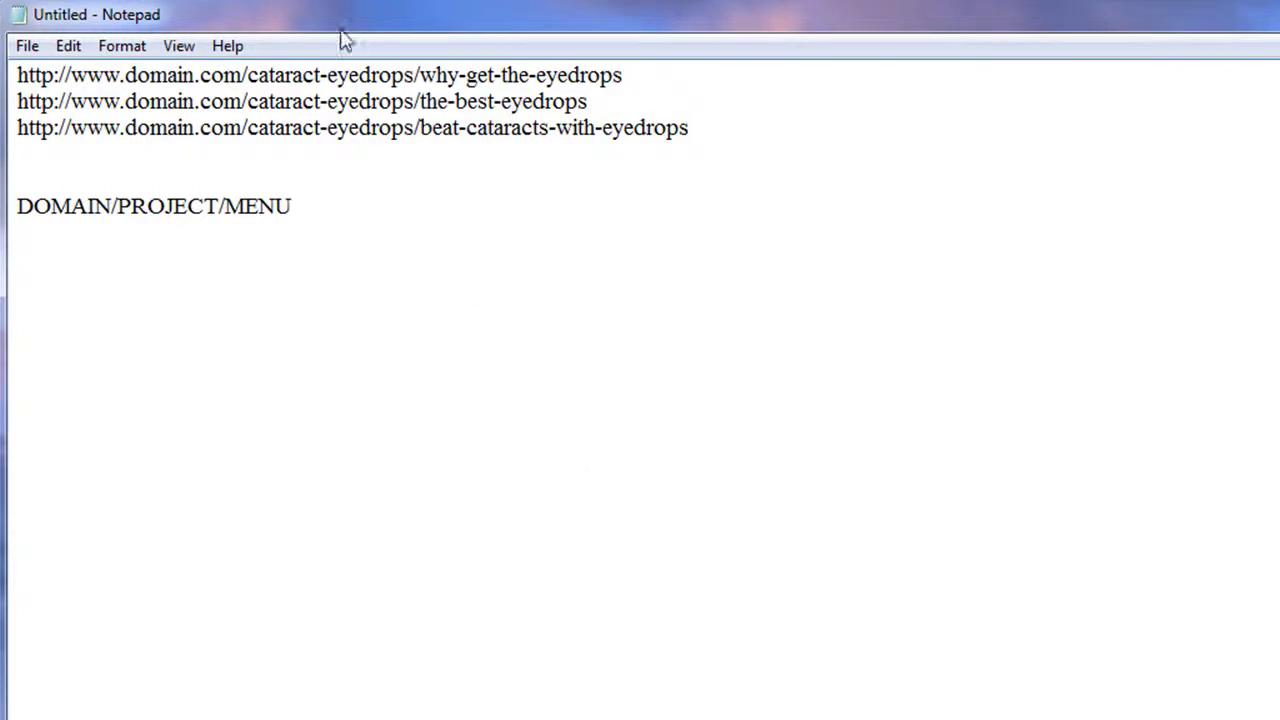
left_click_drag(415, 75, 247, 75)
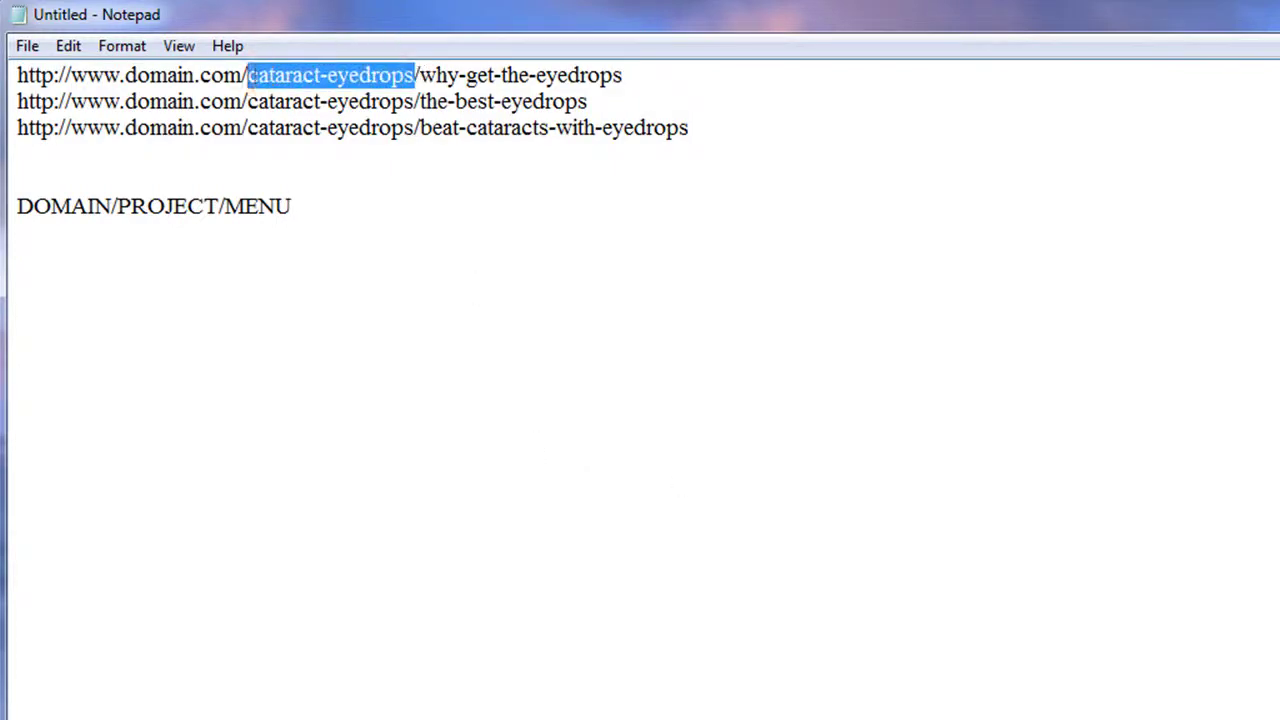
left_click_drag(419, 75, 420, 101)
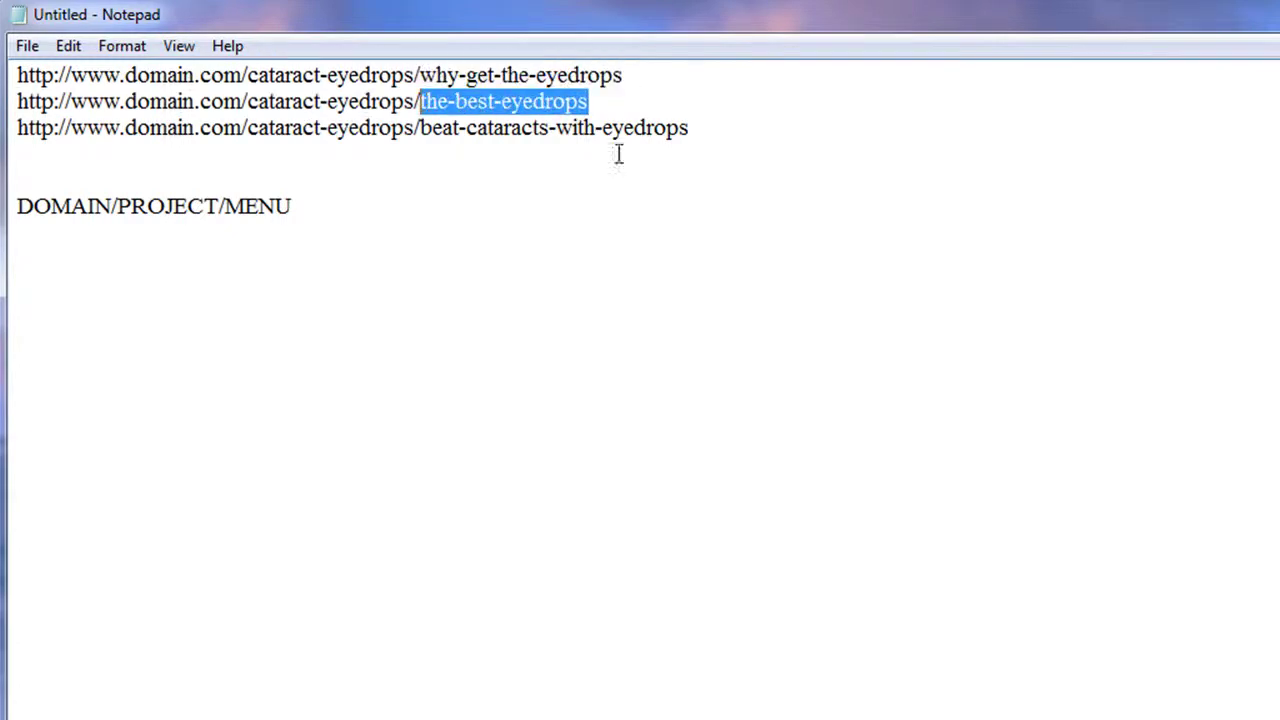
left_click_drag(700, 130, 420, 128)
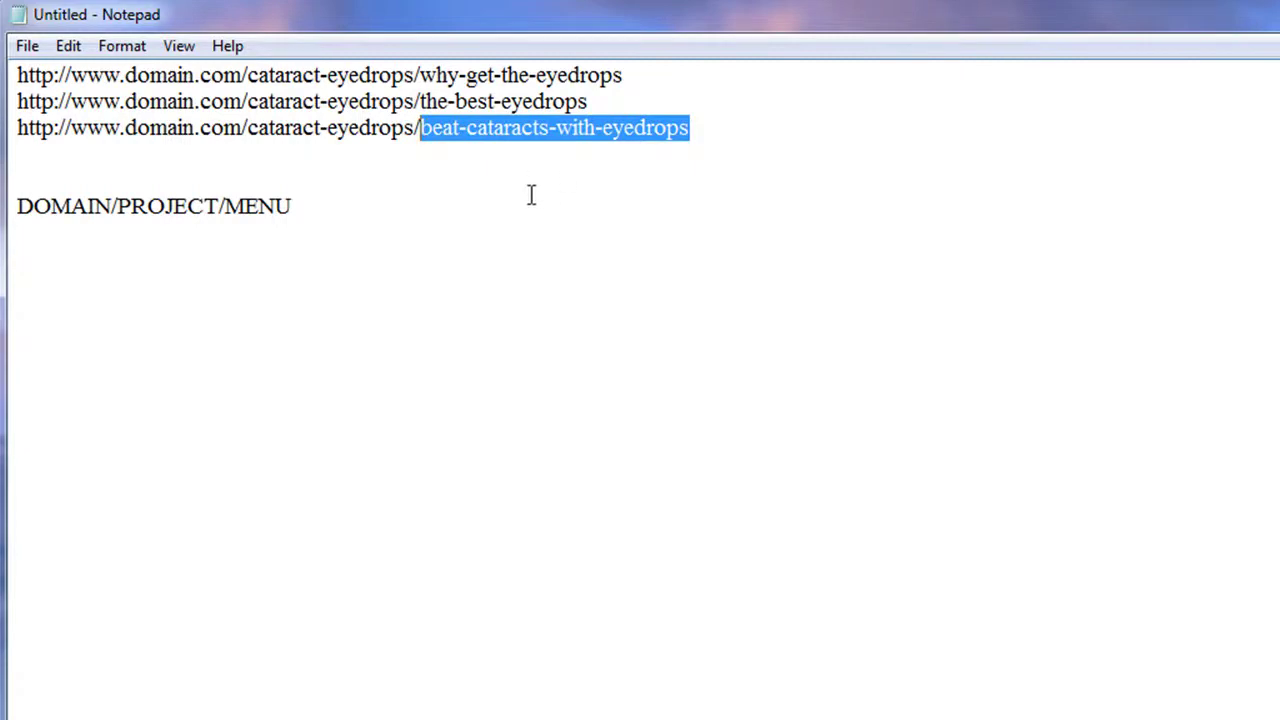
left_click(409, 383)
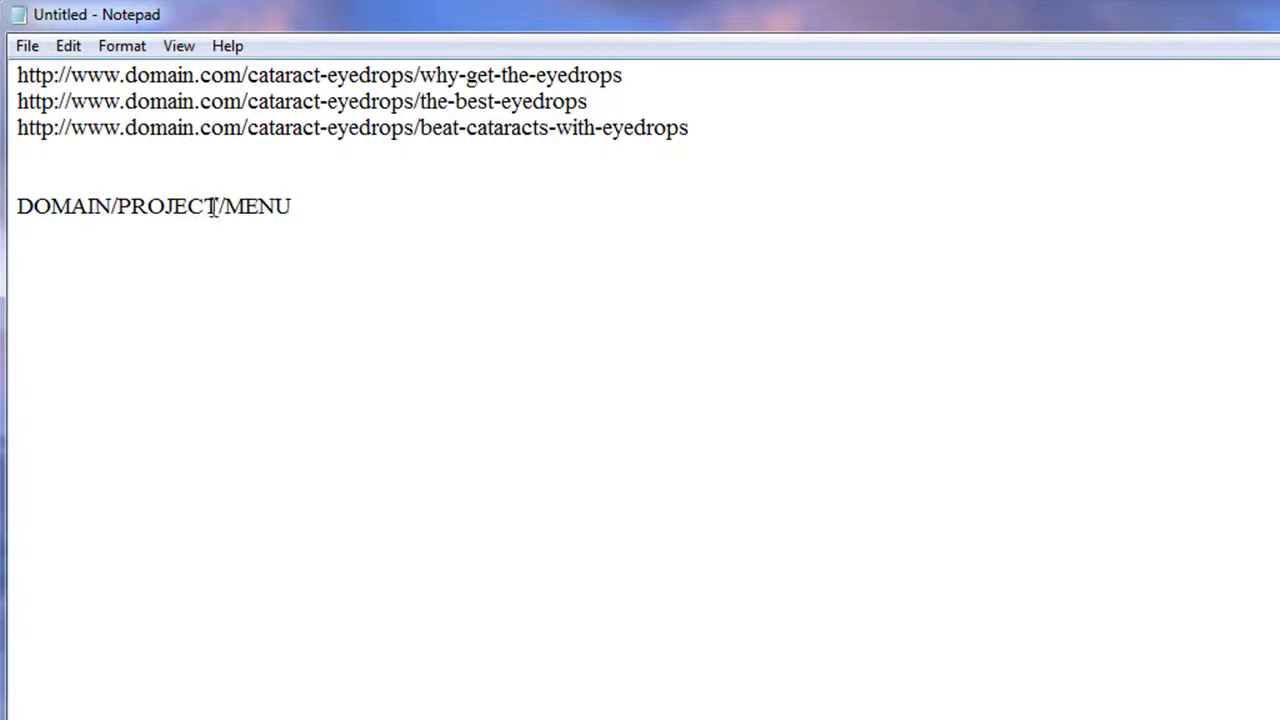
Copy the DOMAIN/PROJECT/MENU line and paste it twice below, making three identical lines.
left_click_drag(304, 210, 17, 204)
key("ctrl+c")
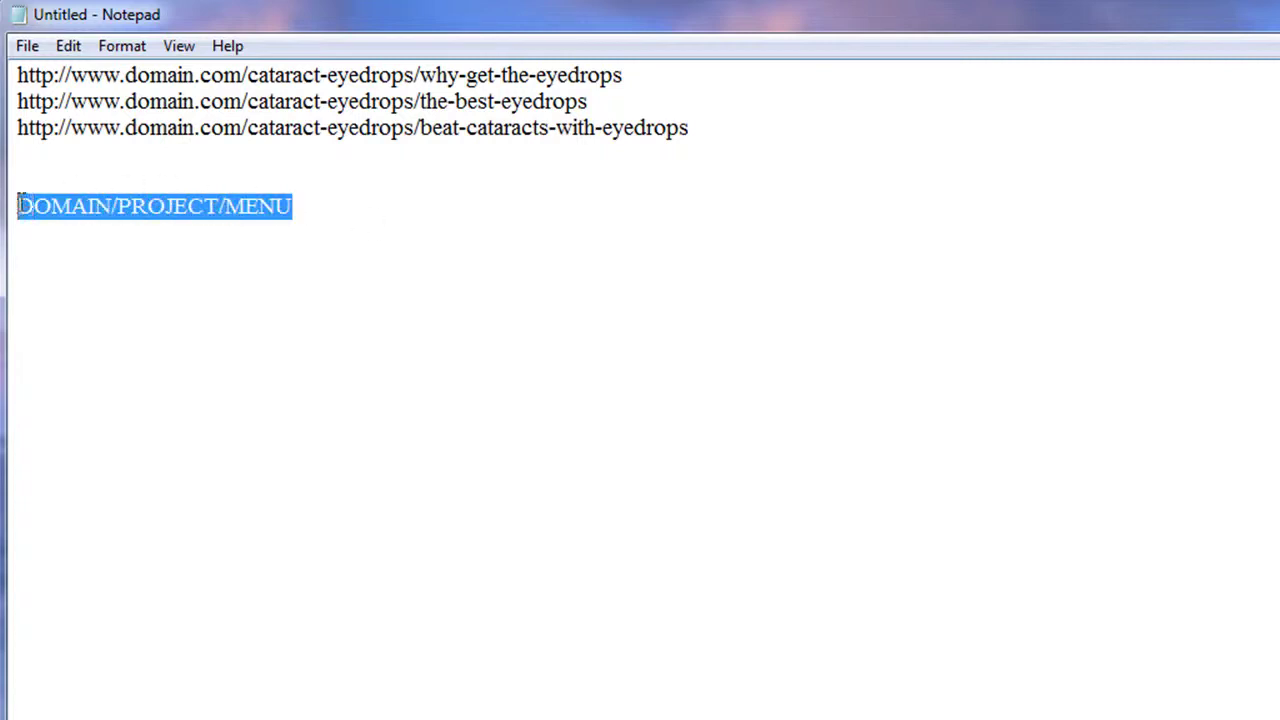
left_click(246, 304)
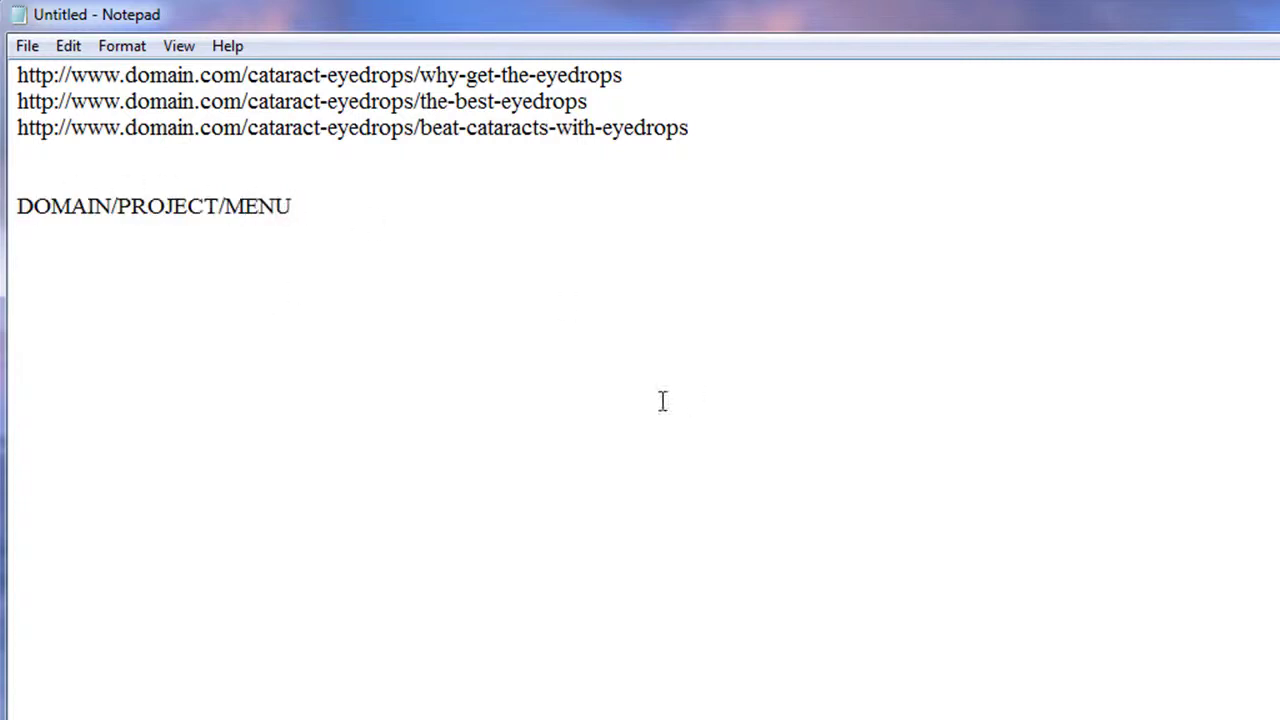
left_click(620, 428)
key("Return")
key("ctrl+v")
key("Return")
key("ctrl+v")
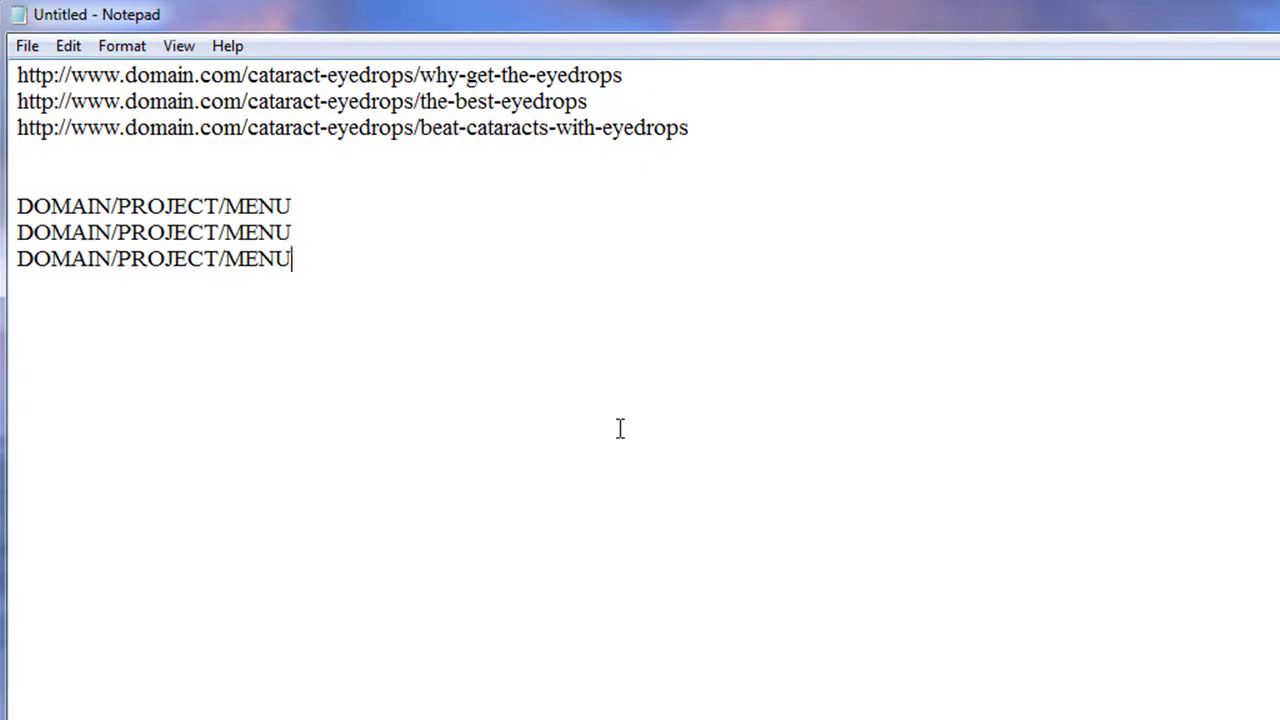
Append the numbers 1, 2 and 3 to the three DOMAIN/PROJECT/MENU lines in order.
key("Up")
key("Up")
type("1")
key("Down")
type("2")
key("Down")
type("3")
key("Return")
key("Return")
Remove the trailing numbers from all three DOMAIN/PROJECT/MENU lines.
left_click(96, 206)
left_click(351, 210)
key("BackSpace")
left_click(358, 232)
key("BackSpace")
left_click(345, 258)
key("BackSpace")
Wrap DOMAIN in the first placeholder line in token brackets so it reads [%DOMAIN%].
left_click(18, 206)
type("[%")
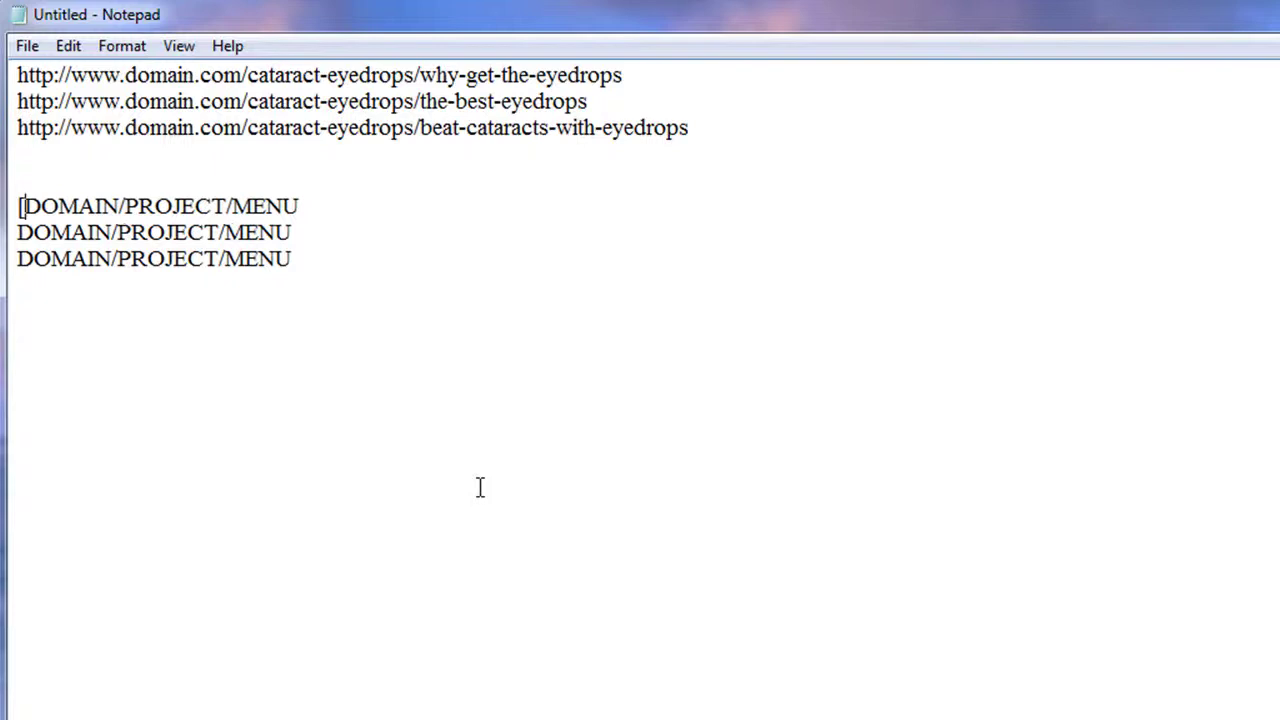
key("Right")
key("Right")
key("Right")
key("Right")
key("Right")
key("Right")
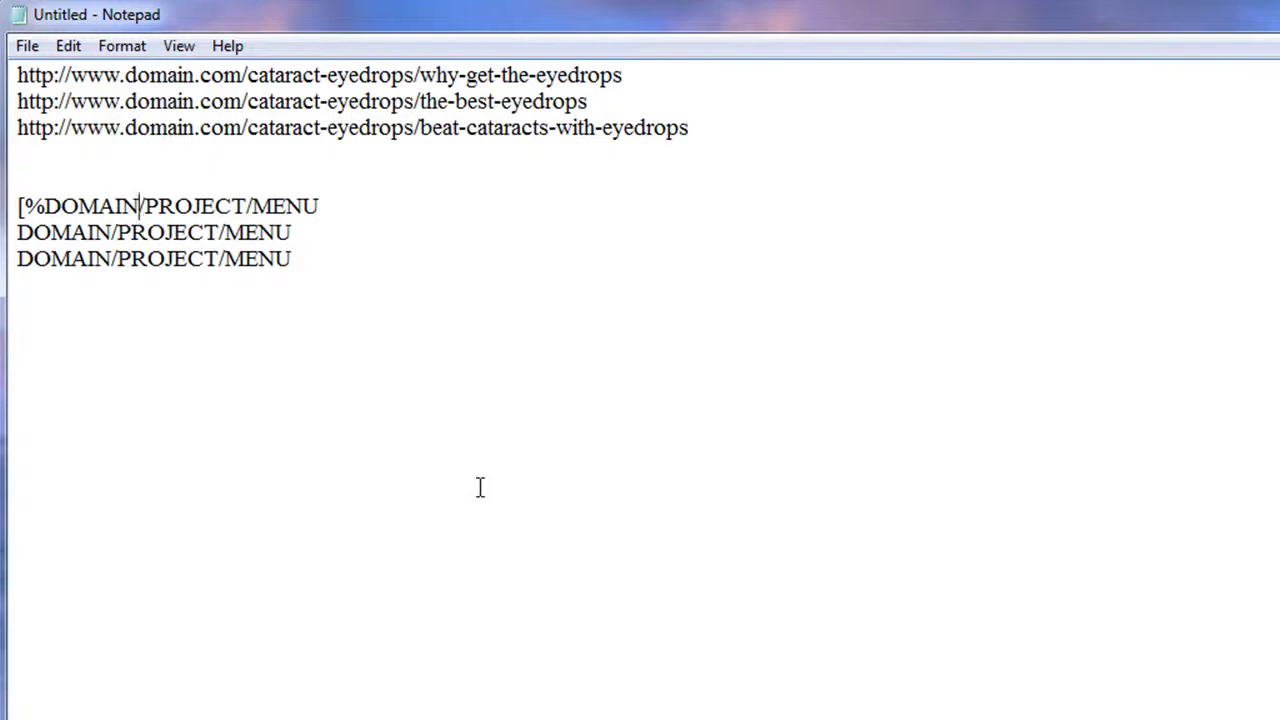
type("%]")
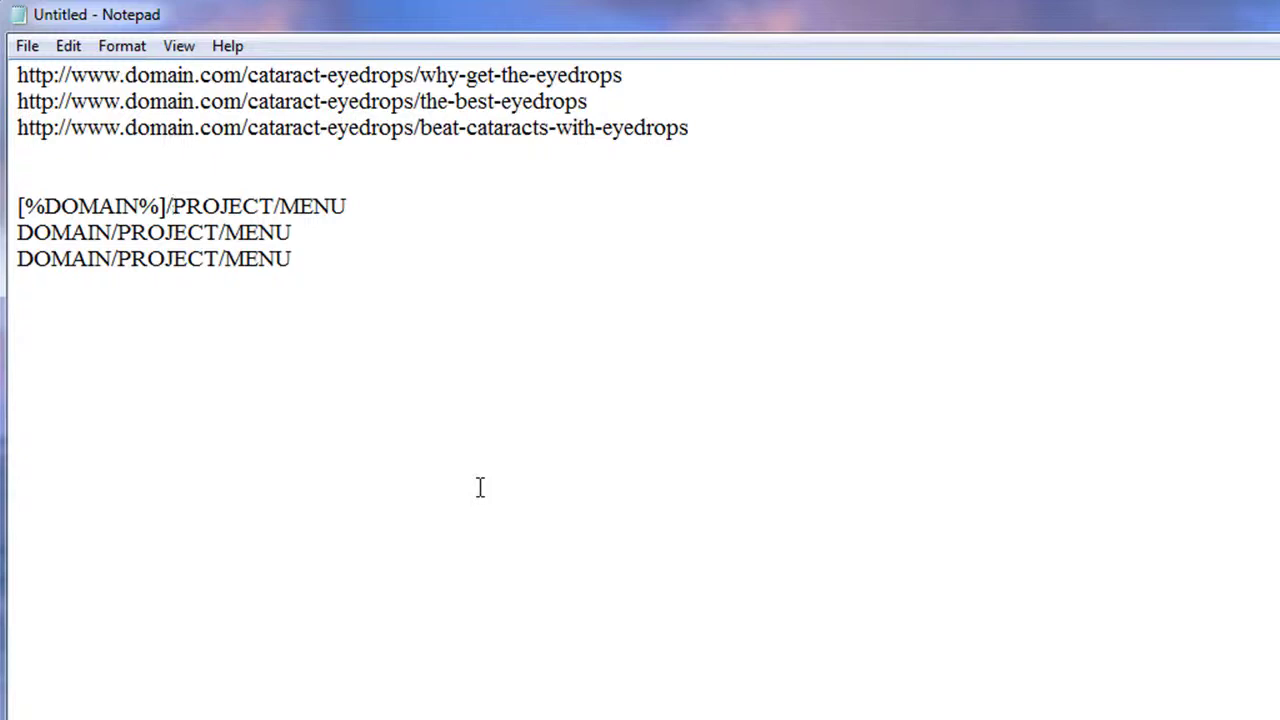
Wrap PROJECT and MENU in the same line in token brackets, making [%DOMAIN%]/[%PROJECT%]/[%MENU%].
type("[")
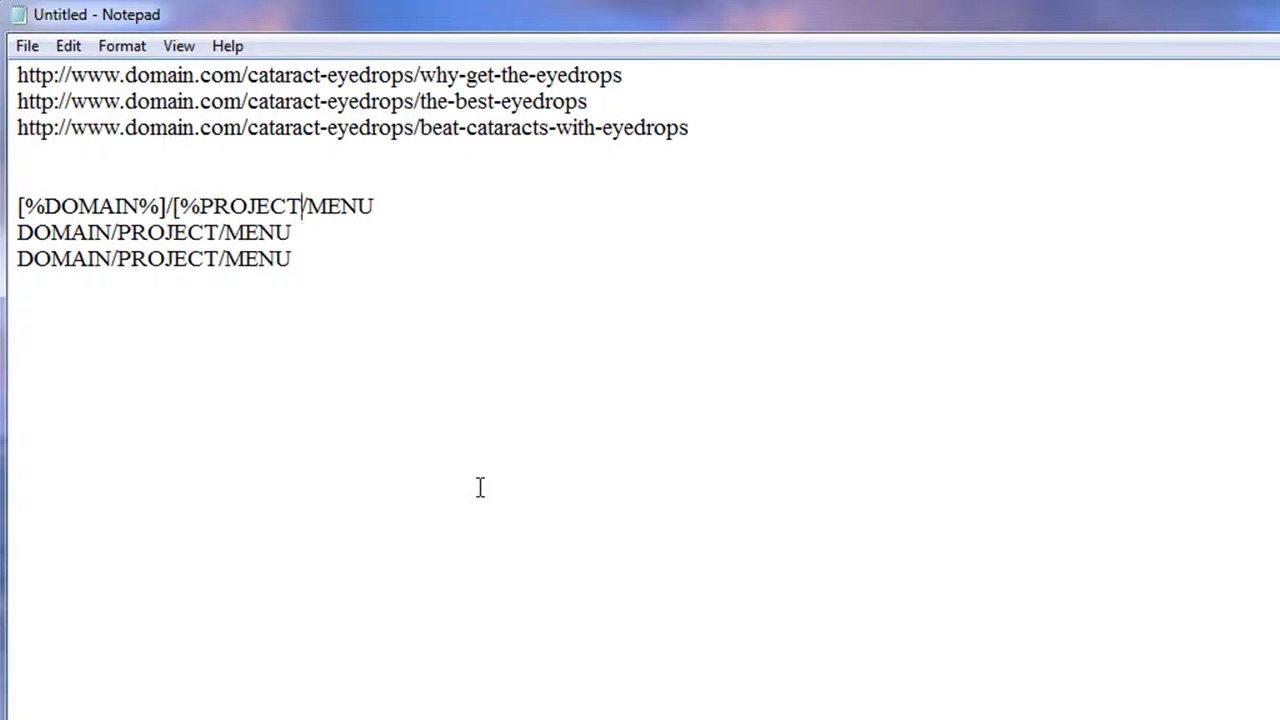
type("%]")
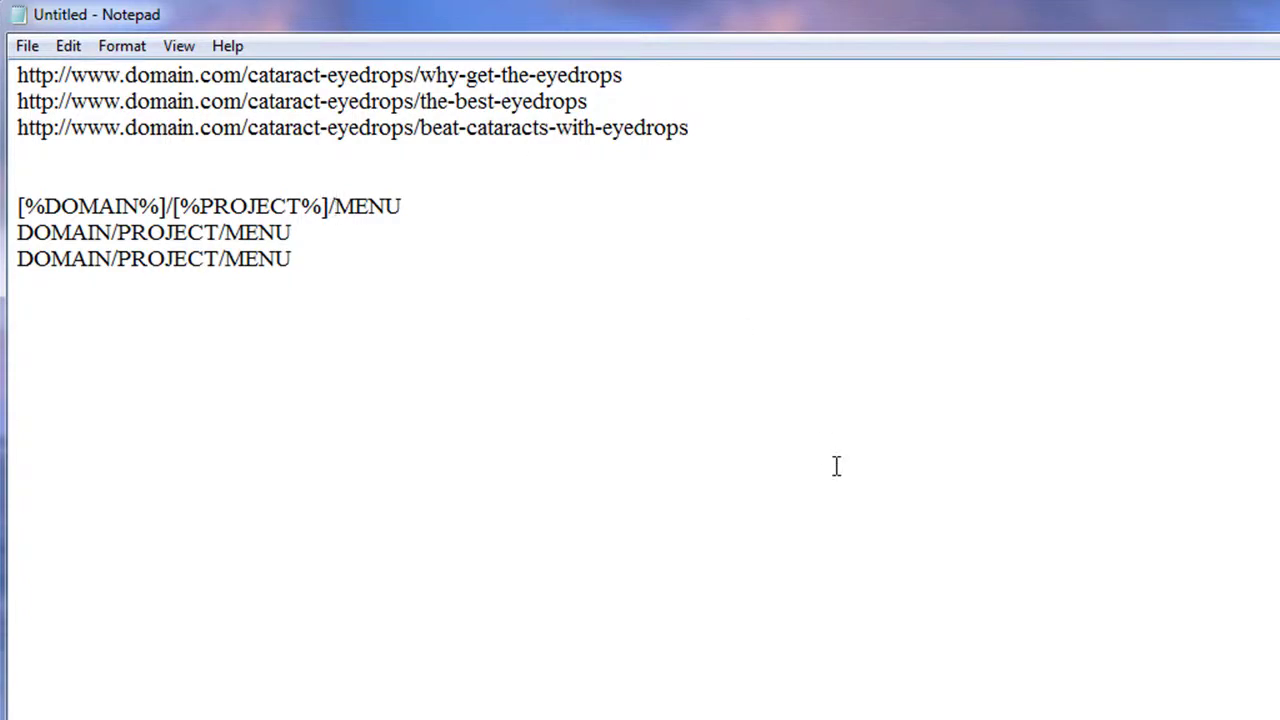
type("[%")
key("Right")
key("Right")
key("Right")
key("Right")
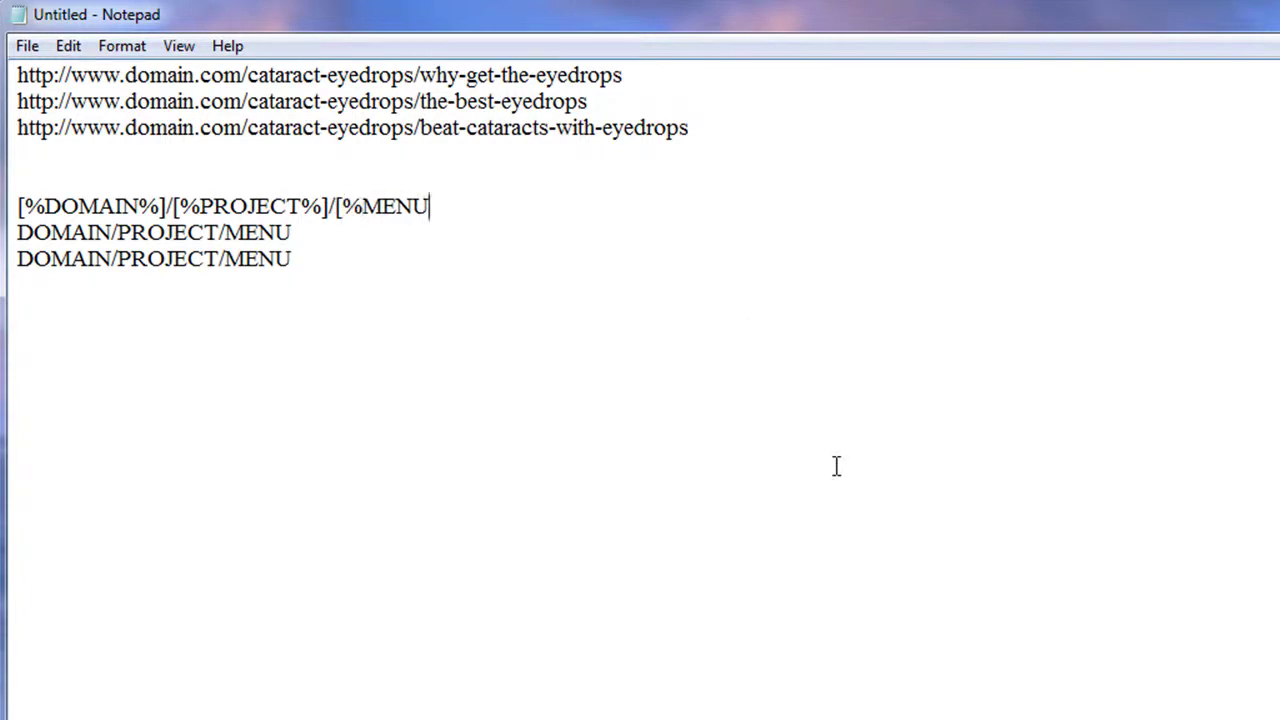
type("%]")
Delete the two plain DOMAIN/PROJECT/MENU lines below the bracketed token pattern.
left_click(556, 470)
left_click_drag(366, 270, 17, 232)
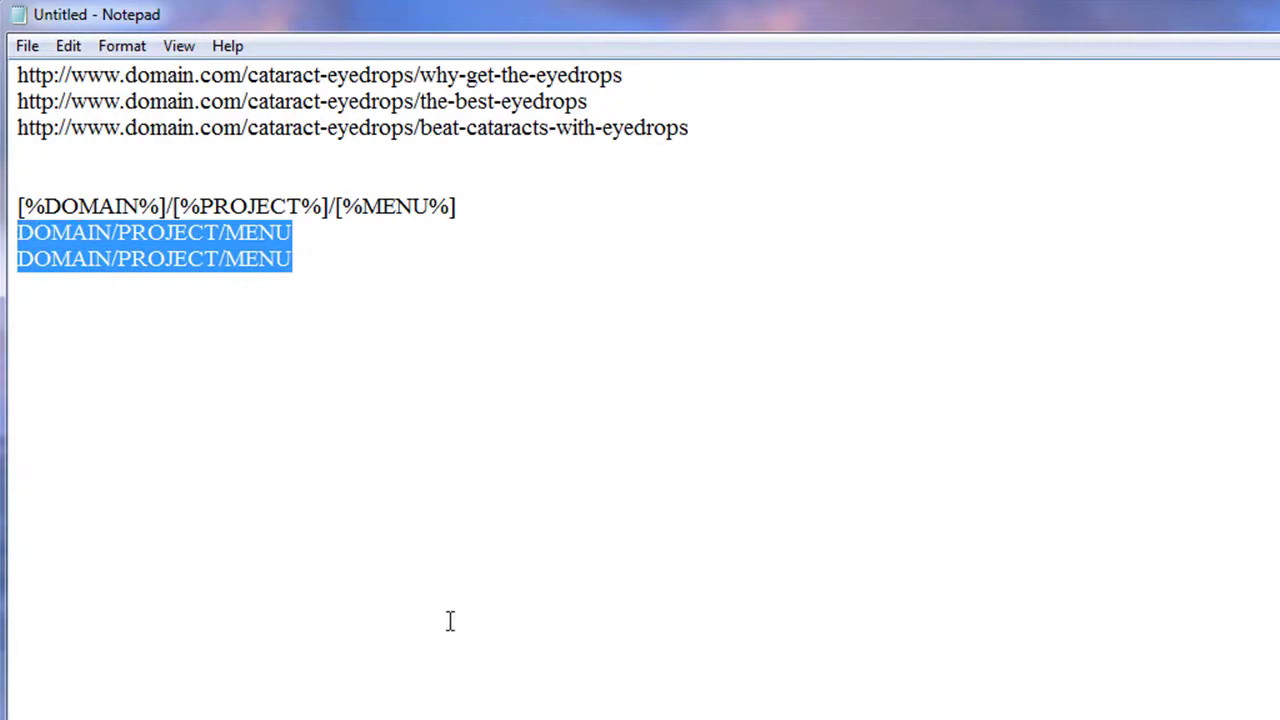
key("Delete")
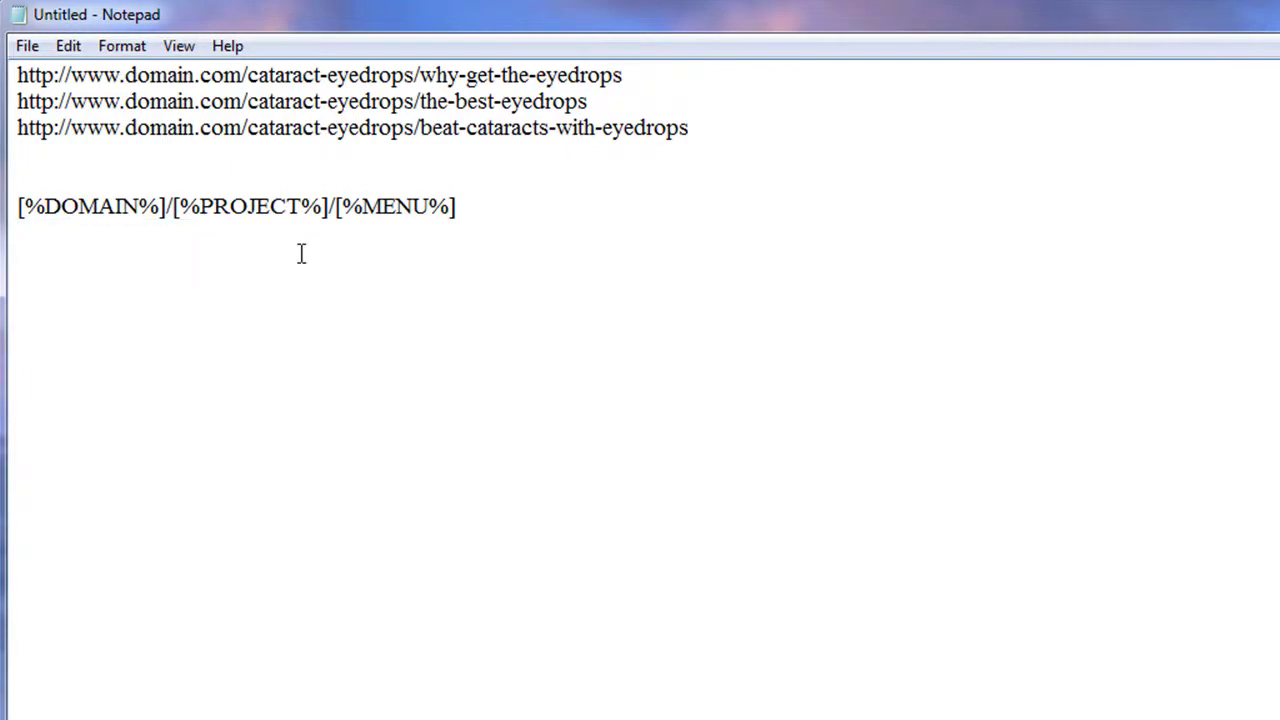
left_click_drag(497, 209, 19, 209)
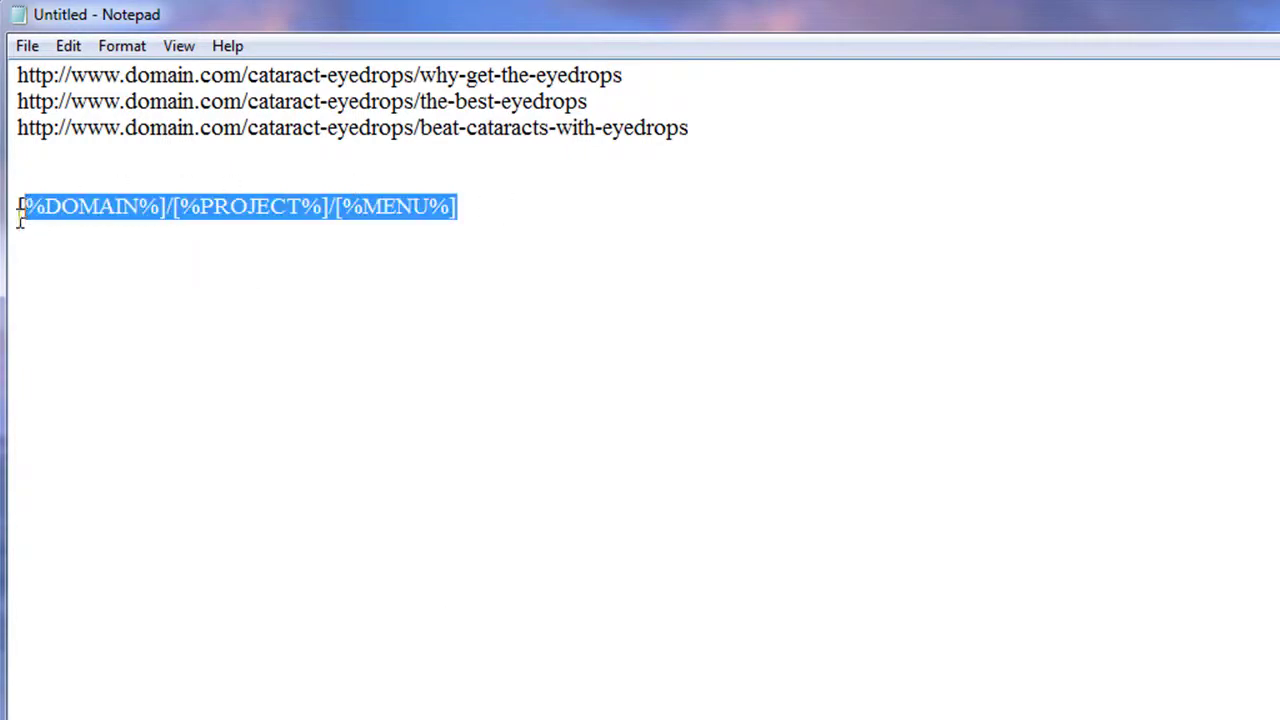
left_click(486, 458)
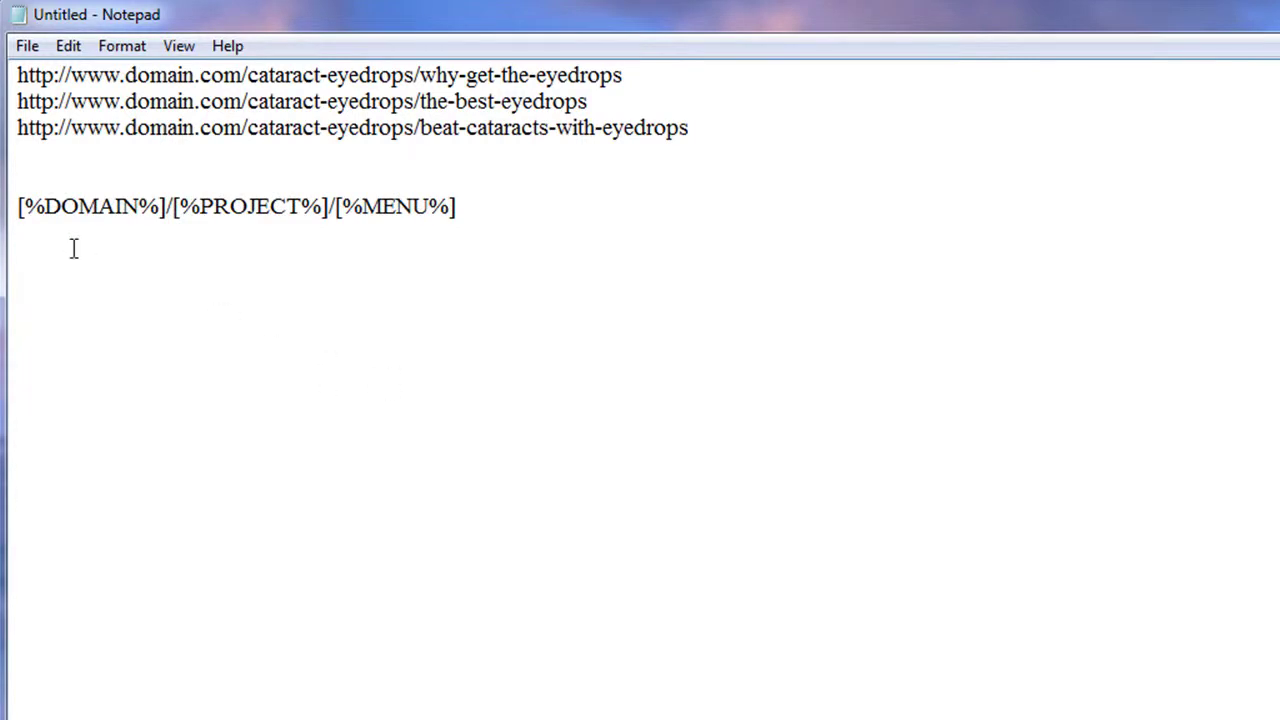
Add the line [%DOMAIN%]/contact-us.html below the full token pattern, leaving a blank line between them.
type("[%DOMAIN%")
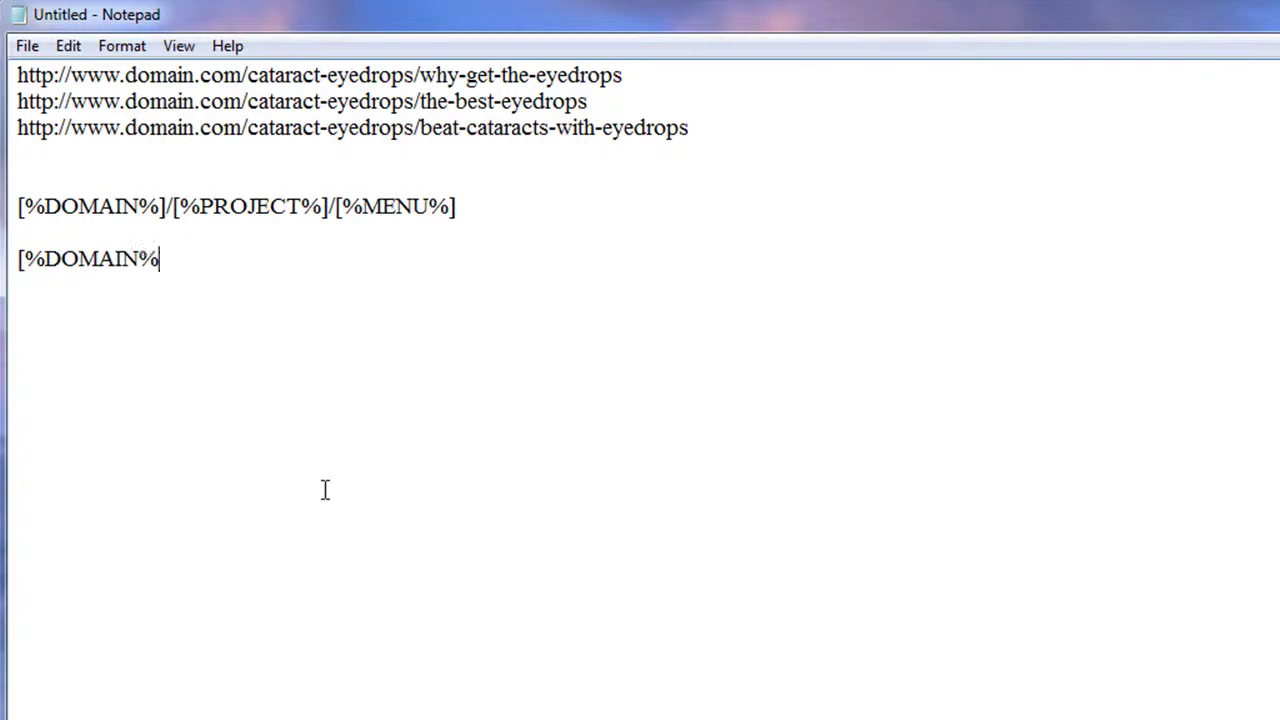
type("]/contact-")
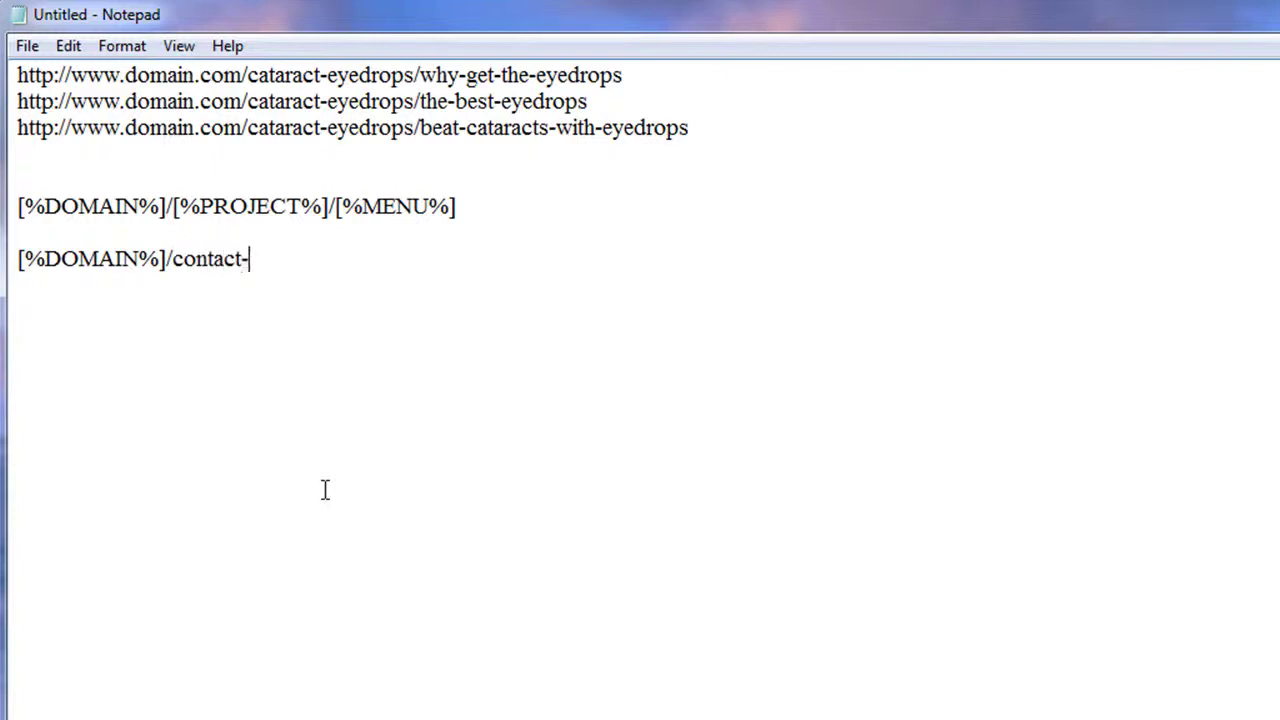
type("us.html")
key("Return")
key("Return")
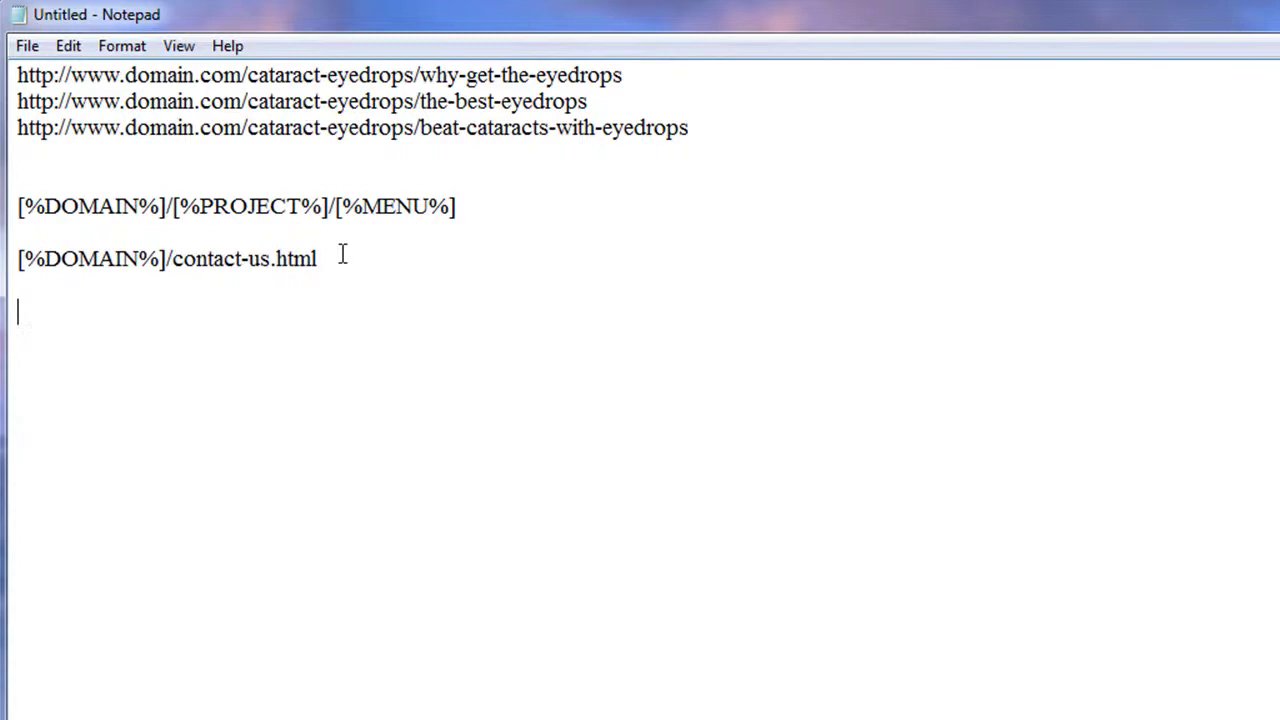
Insert the folder cataract-eyedrops/ before contact-us.html in the second pattern line.
left_click_drag(334, 258, 30, 262)
left_click(77, 259)
left_click(241, 341)
left_click(271, 207)
left_click(172, 259)
type("cataract-")
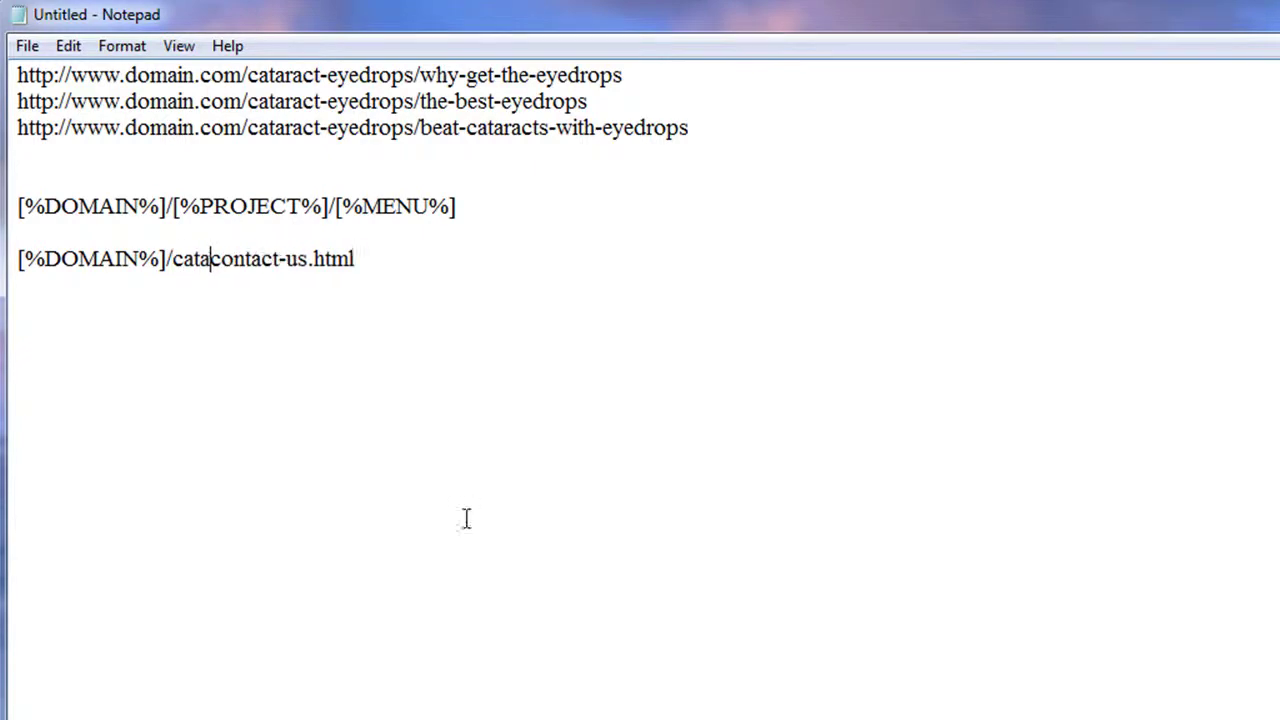
type("eyedrops")
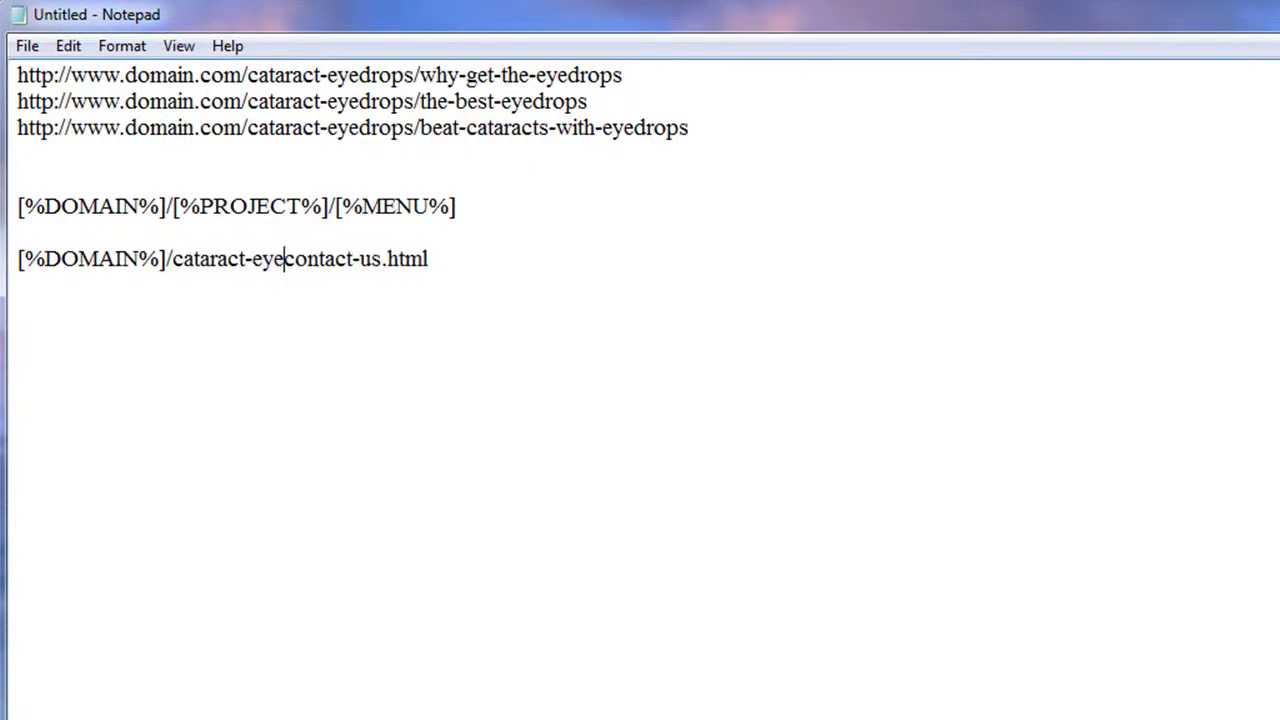
type("/")
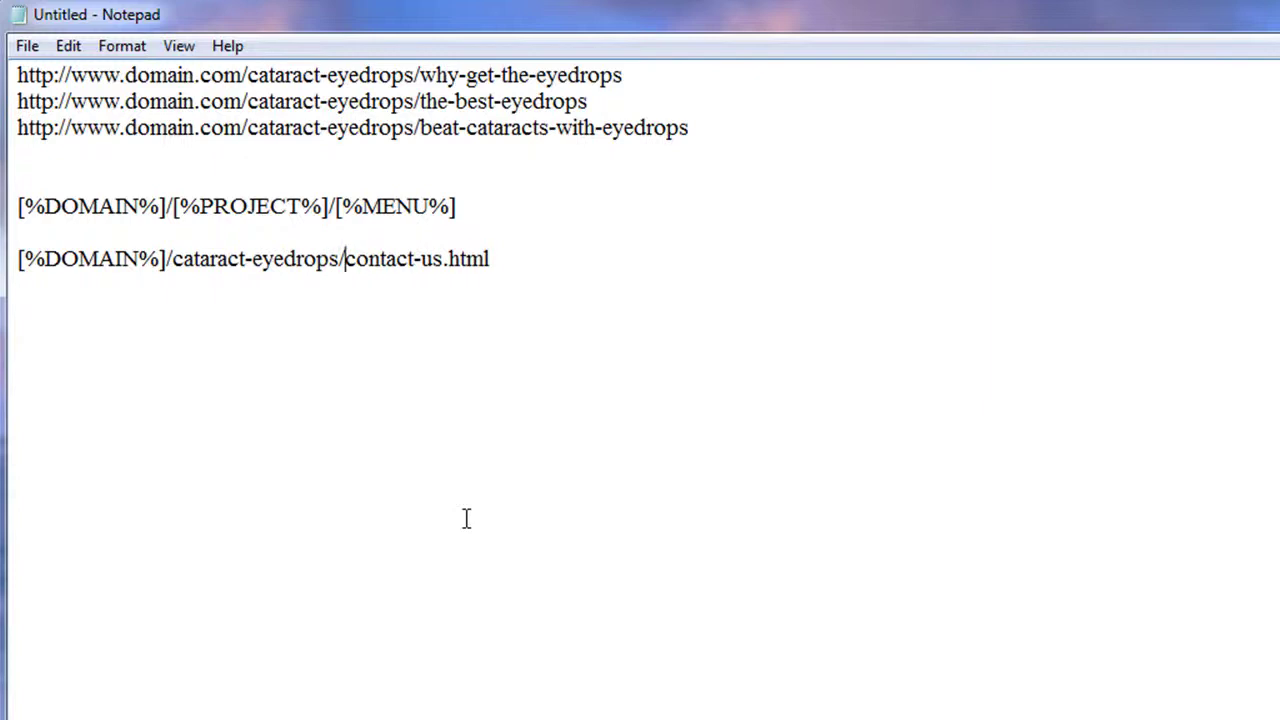
Remove contact-us.html from the end of the second pattern line.
key("Delete")
key("Delete")
key("Delete")
key("Delete")
key("Delete")
key("Delete")
key("Delete")
key("Delete")
key("Delete")
key("Delete")
key("Delete")
key("Delete")
key("Delete")
key("Delete")
key("Delete")
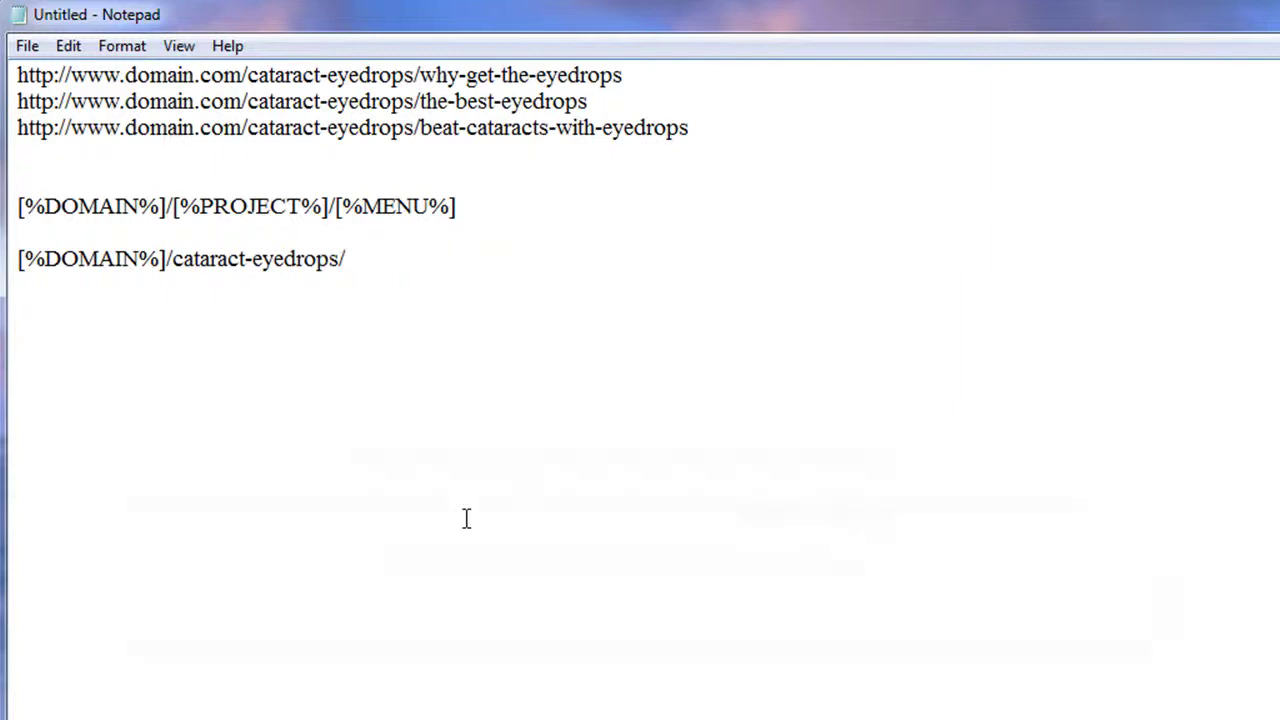
Copy the [%PROJECT%] token from the full pattern and replace cataract-eyedrops/ in the second pattern line with it.
left_click(701, 136)
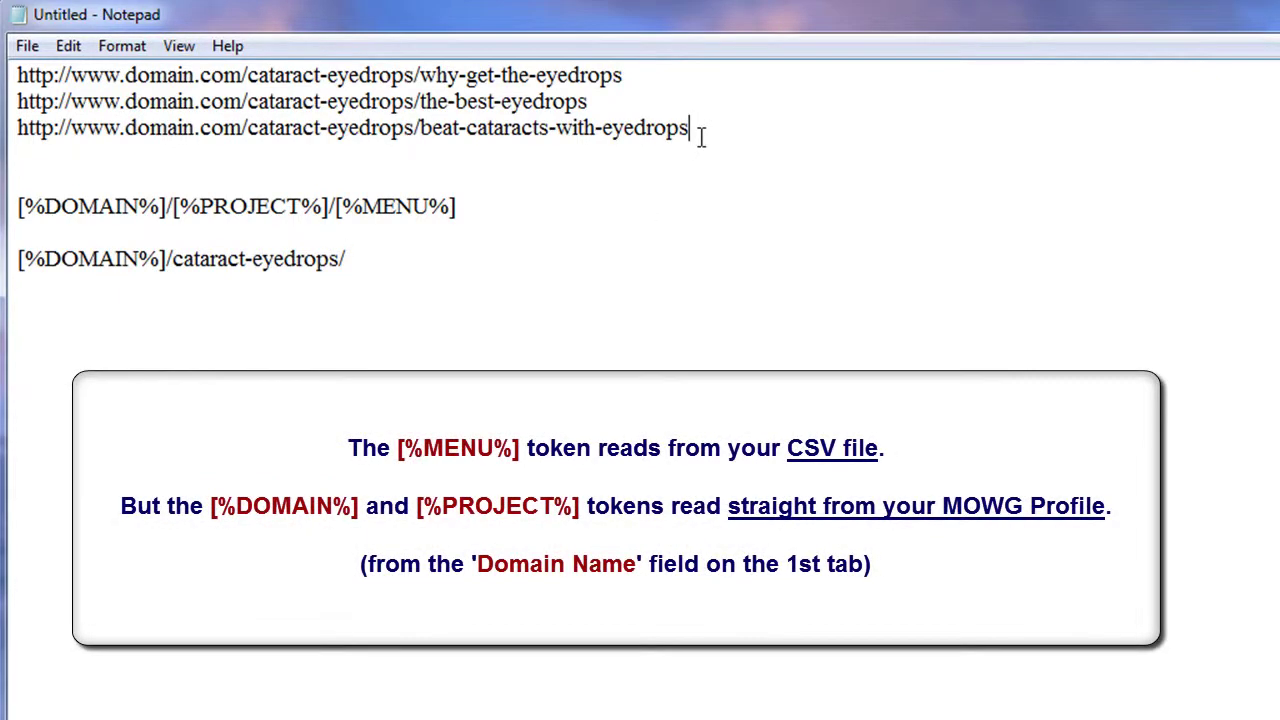
left_click_drag(701, 136, 340, 130)
left_click(494, 363)
left_click_drag(331, 205, 172, 206)
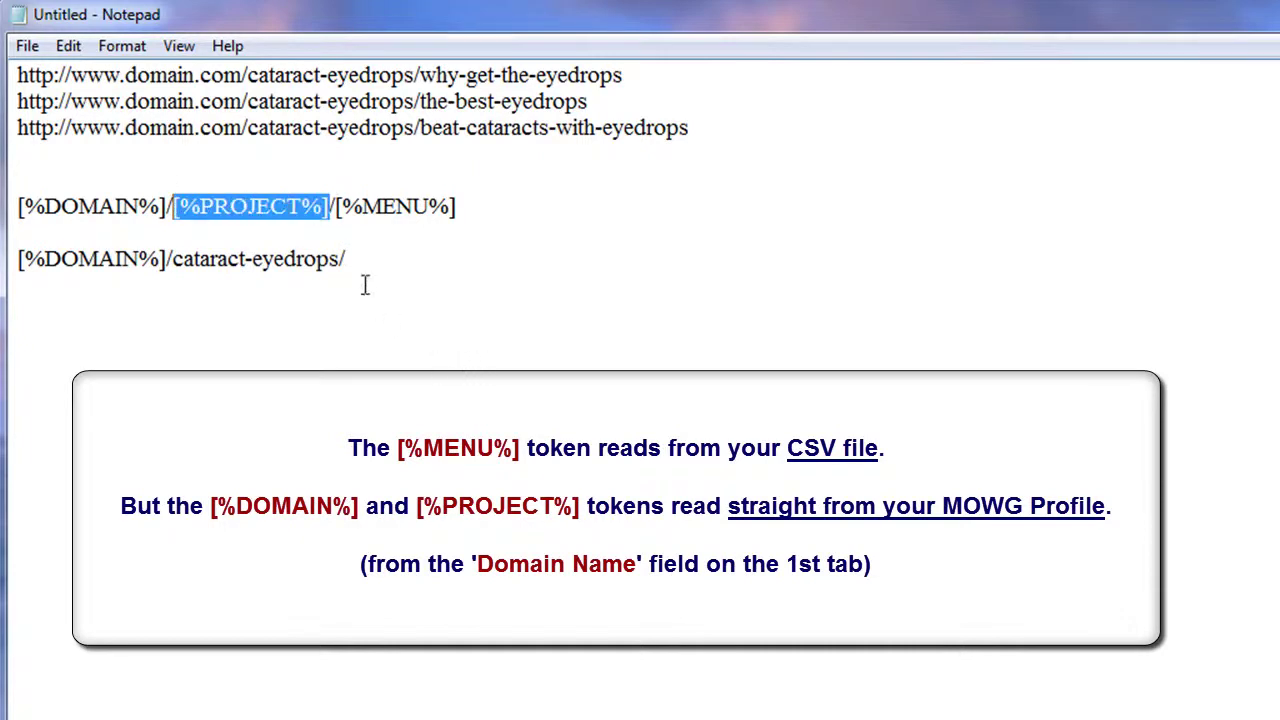
key("ctrl+c")
left_click_drag(347, 259, 172, 259)
key("ctrl+v")
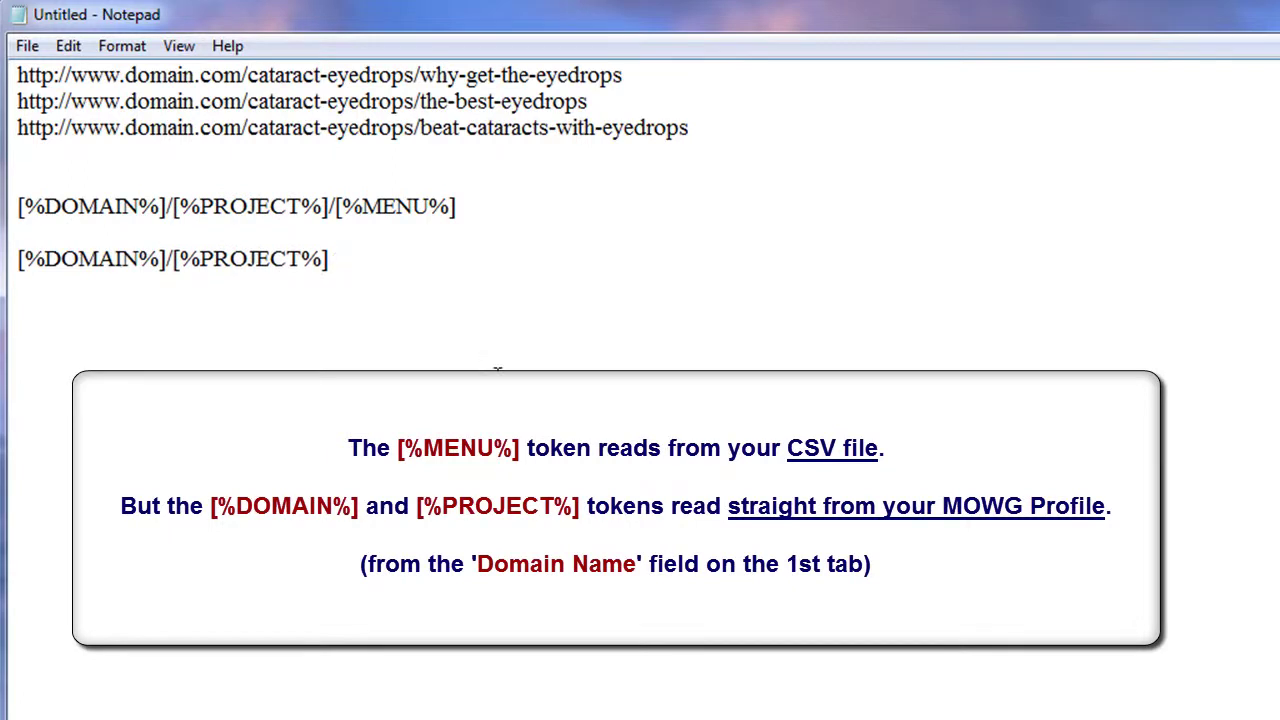
Replace [%PROJECT%] in the second pattern line with the [%MENU%] token copied from the full pattern.
left_click(413, 206)
left_click_drag(471, 209, 175, 259)
key("ctrl+v")
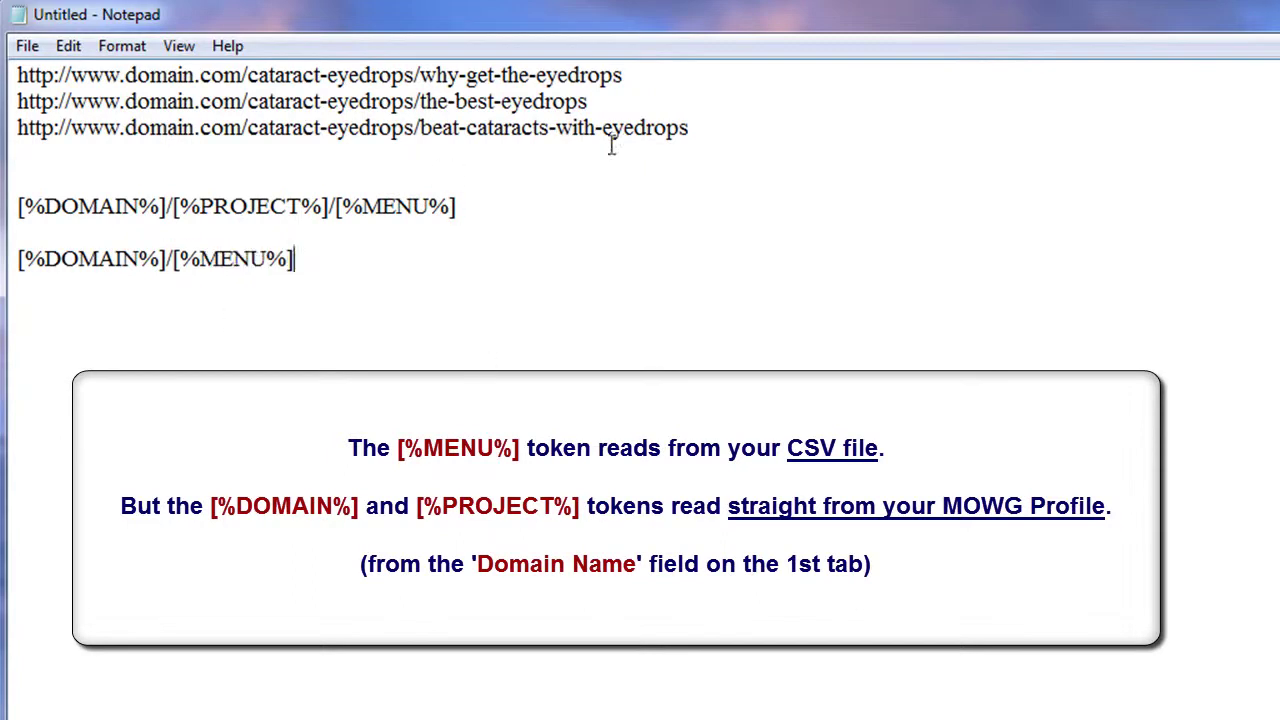
Duplicate the beat-cataracts-with-eyedrops URL below the URL list and remove the cataract-eyedrops folder from the copy.
left_click(702, 125)
key("Return")
key("Return")
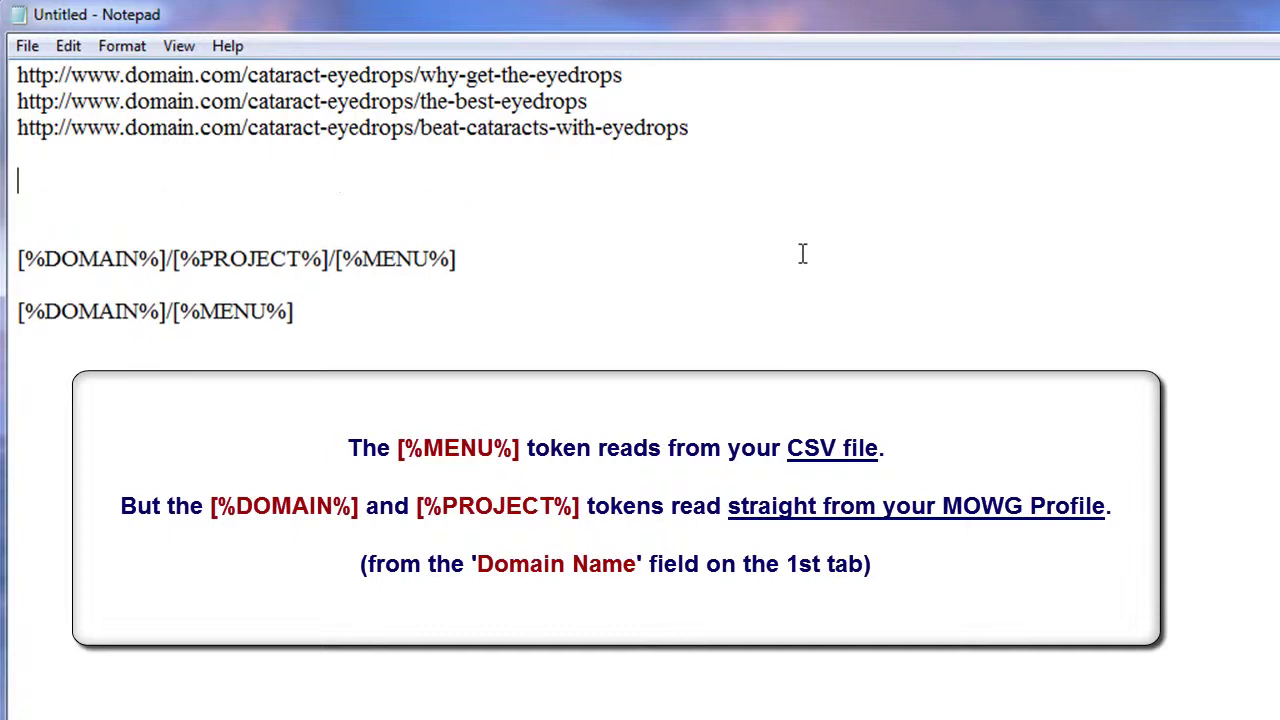
left_click_drag(764, 130, 10, 128)
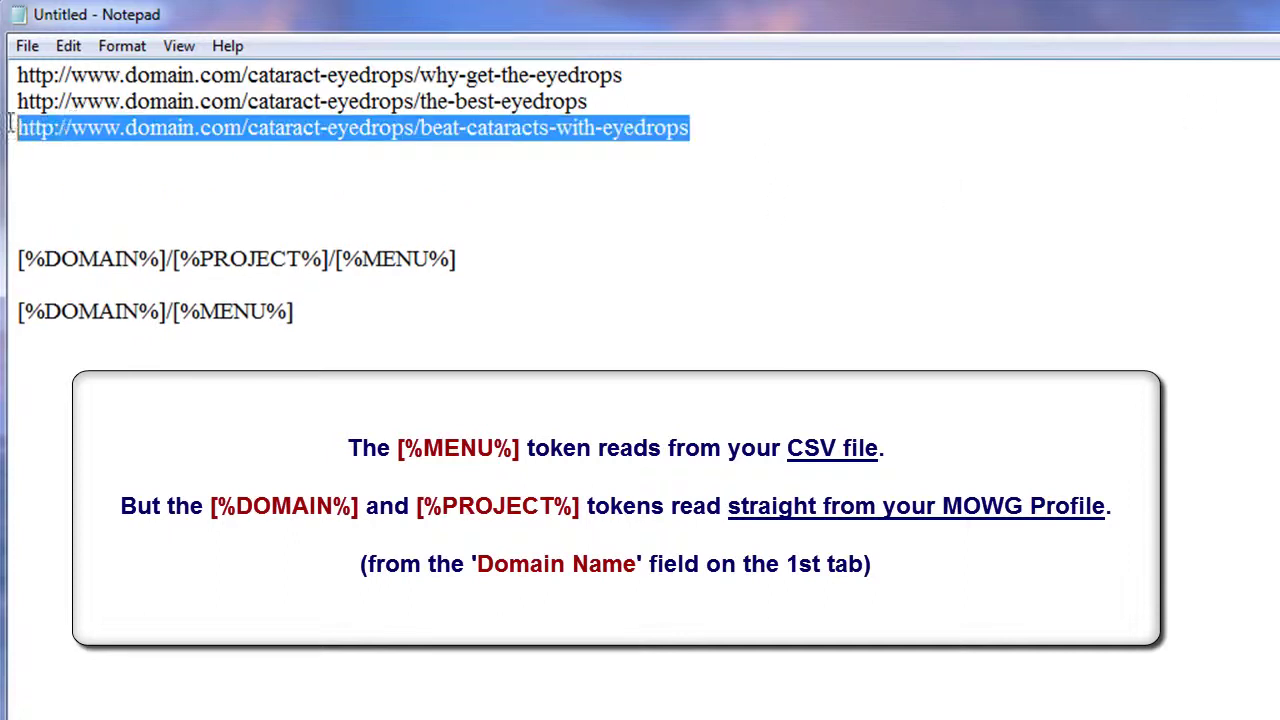
left_click(200, 180)
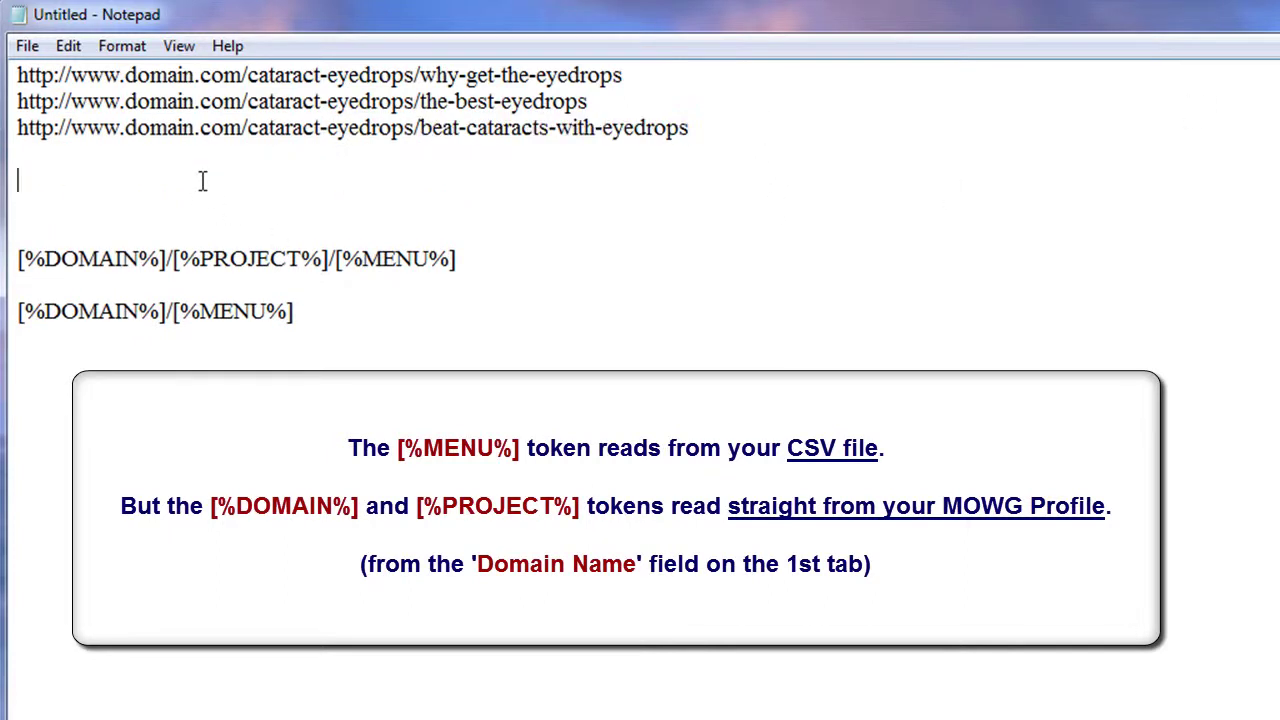
key("ctrl+v")
left_click_drag(417, 186, 247, 183)
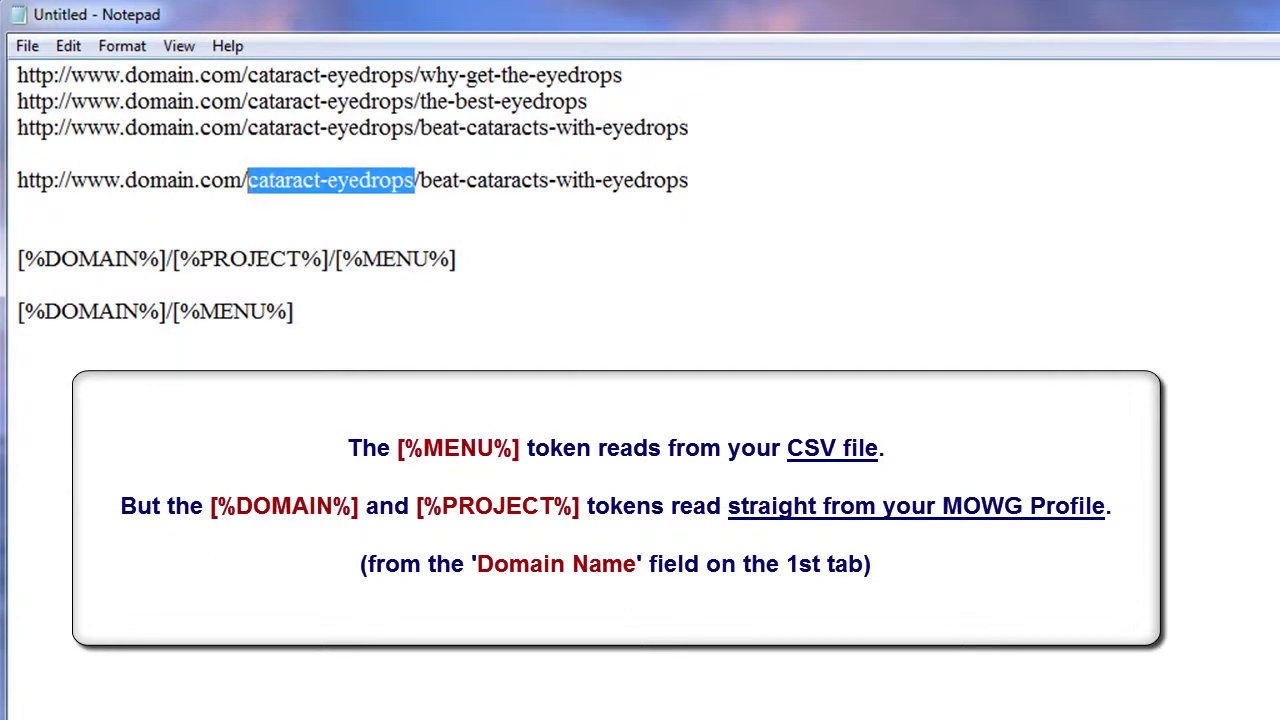
key("BackSpace")
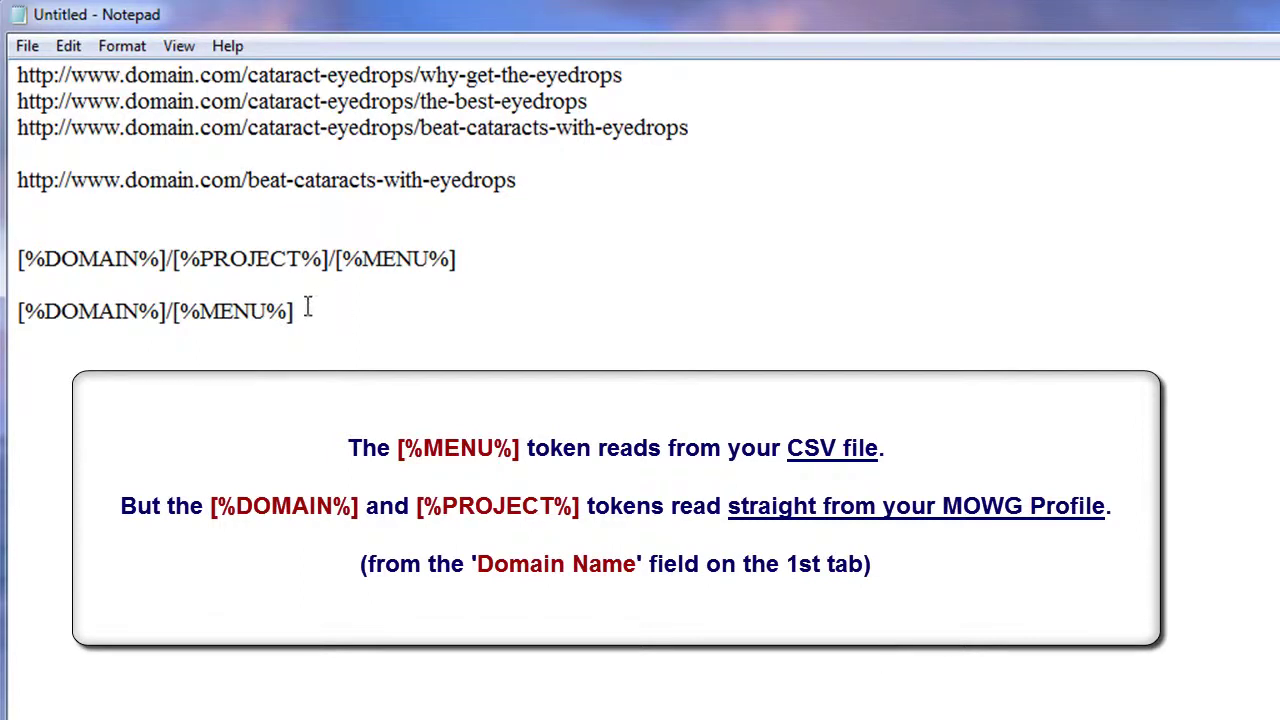
Compare the token patterns with the URLs, highlighting the shortened URL, the cataract-eyedrops folder and the individual tokens.
left_click_drag(304, 311, 18, 312)
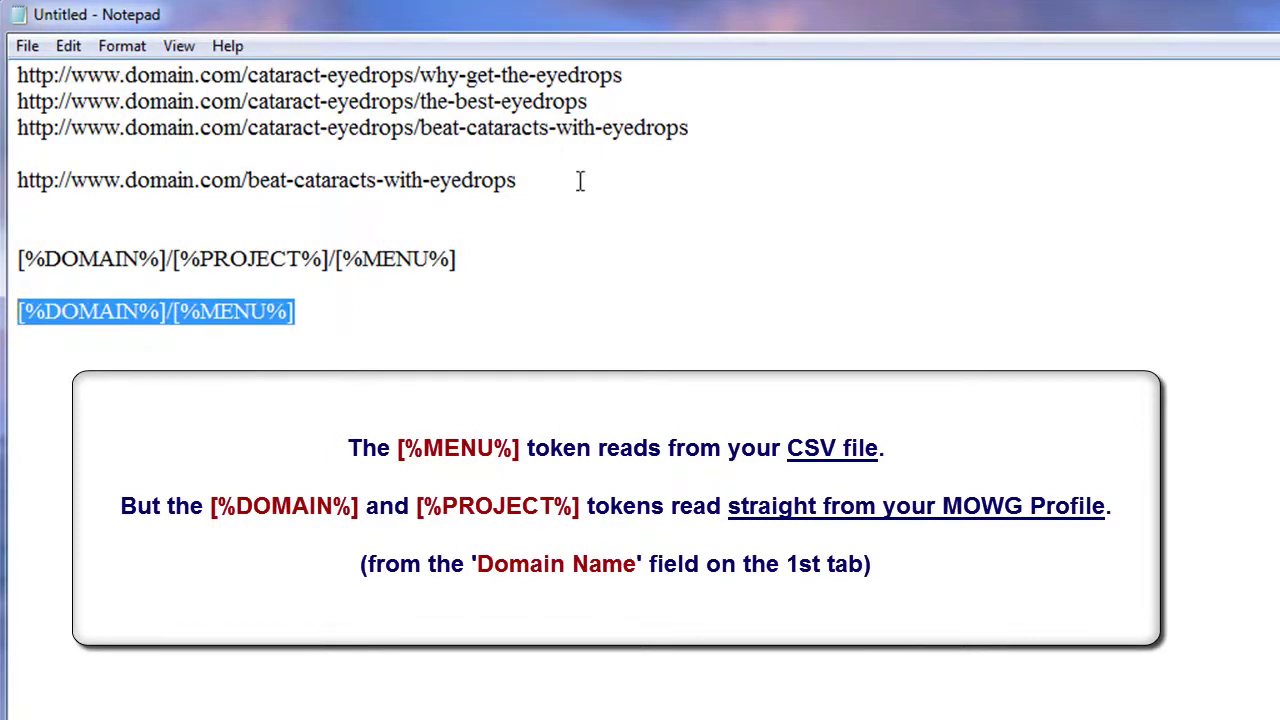
left_click_drag(580, 181, 20, 190)
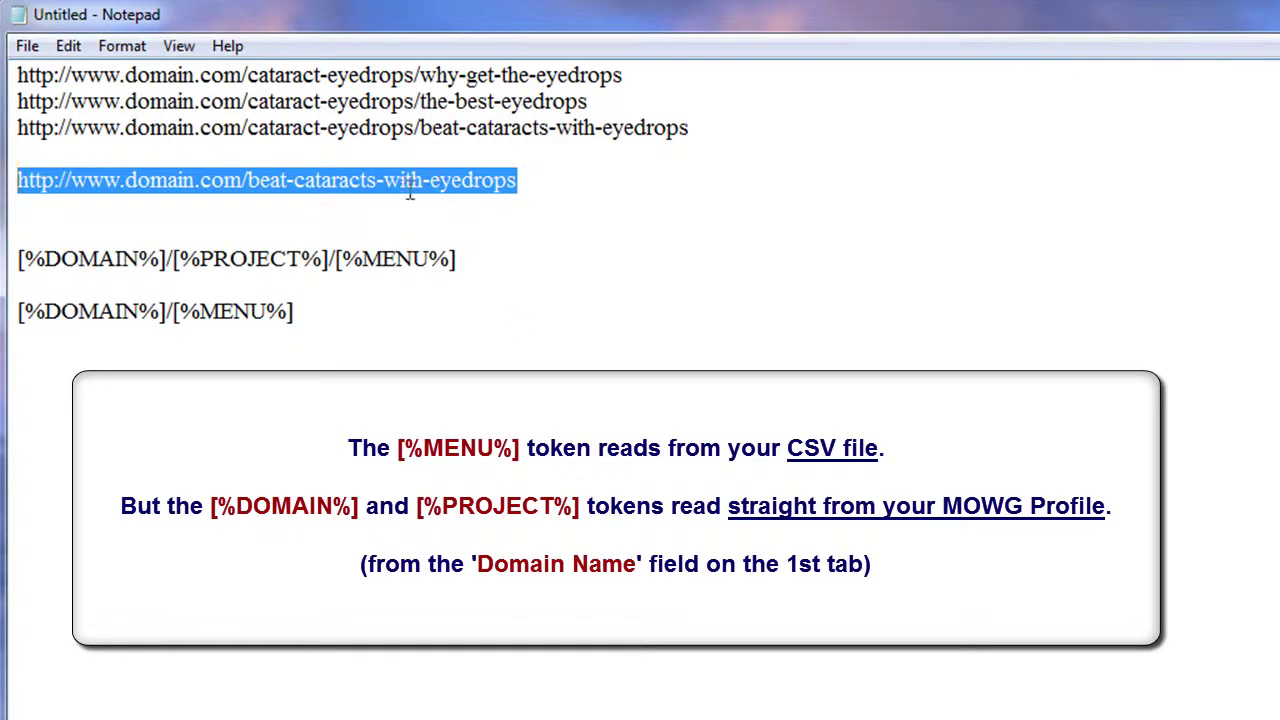
left_click_drag(415, 75, 247, 75)
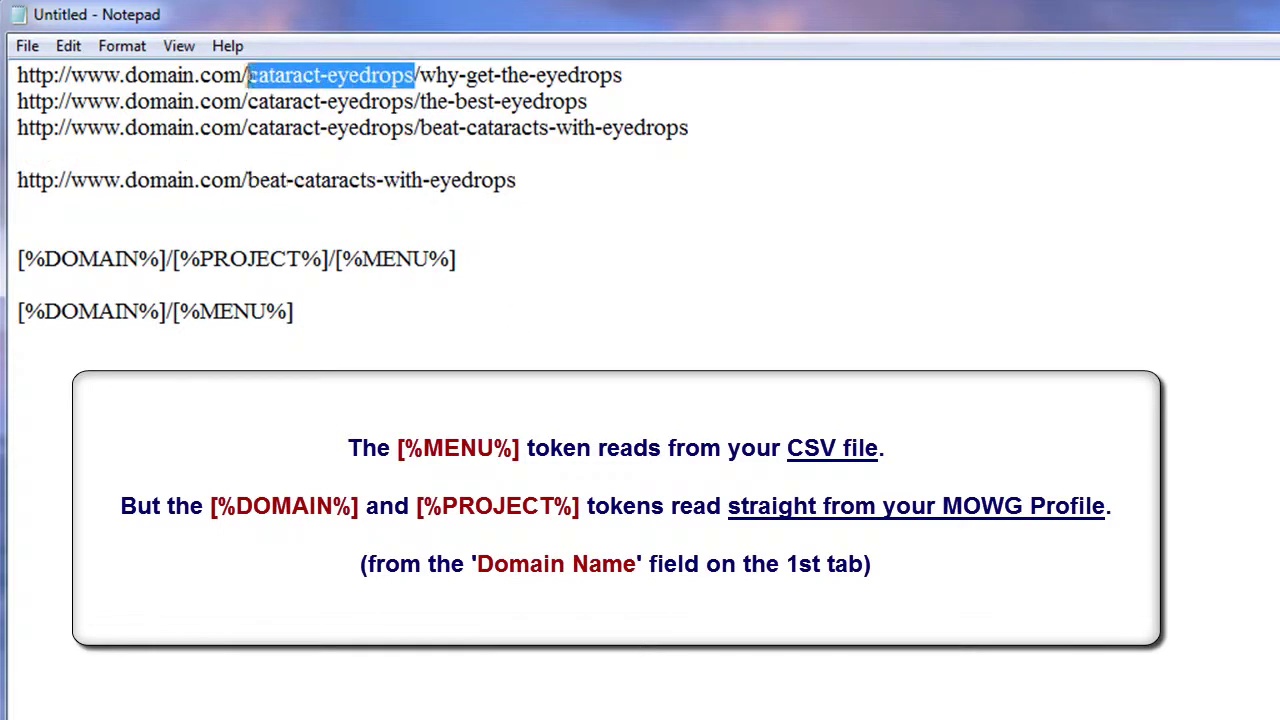
left_click_drag(302, 259, 241, 262)
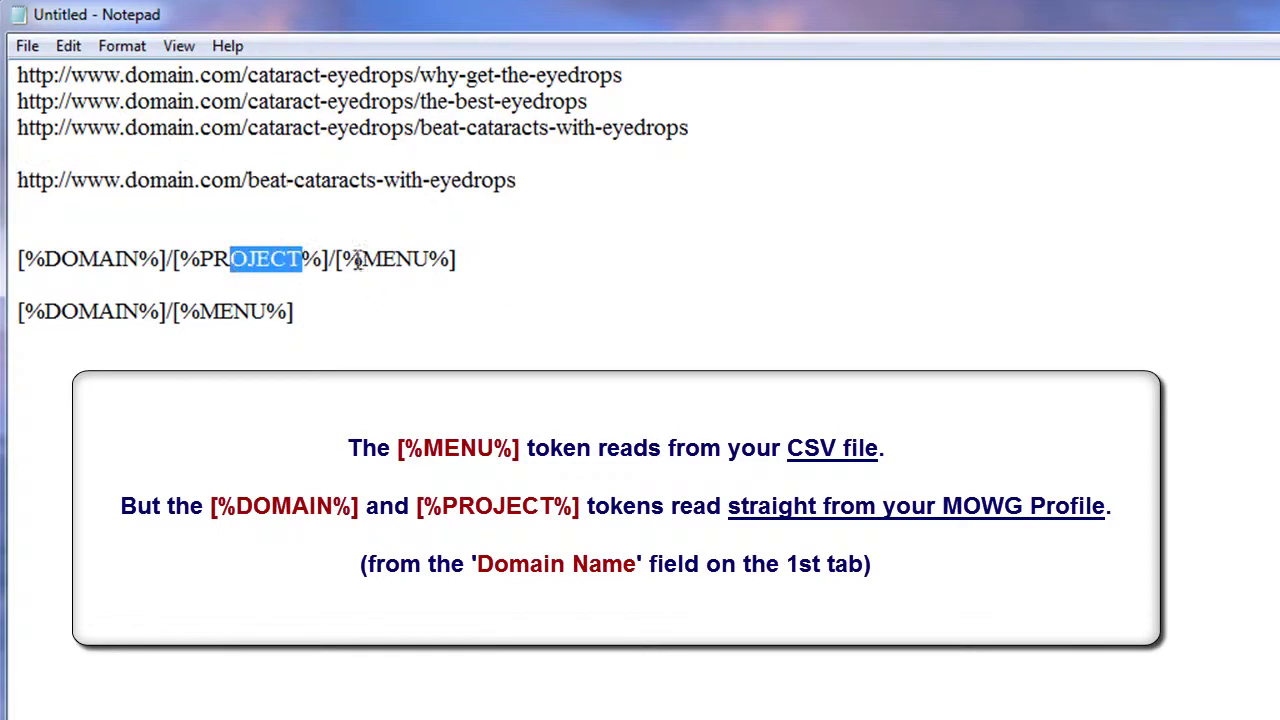
left_click_drag(399, 260, 361, 261)
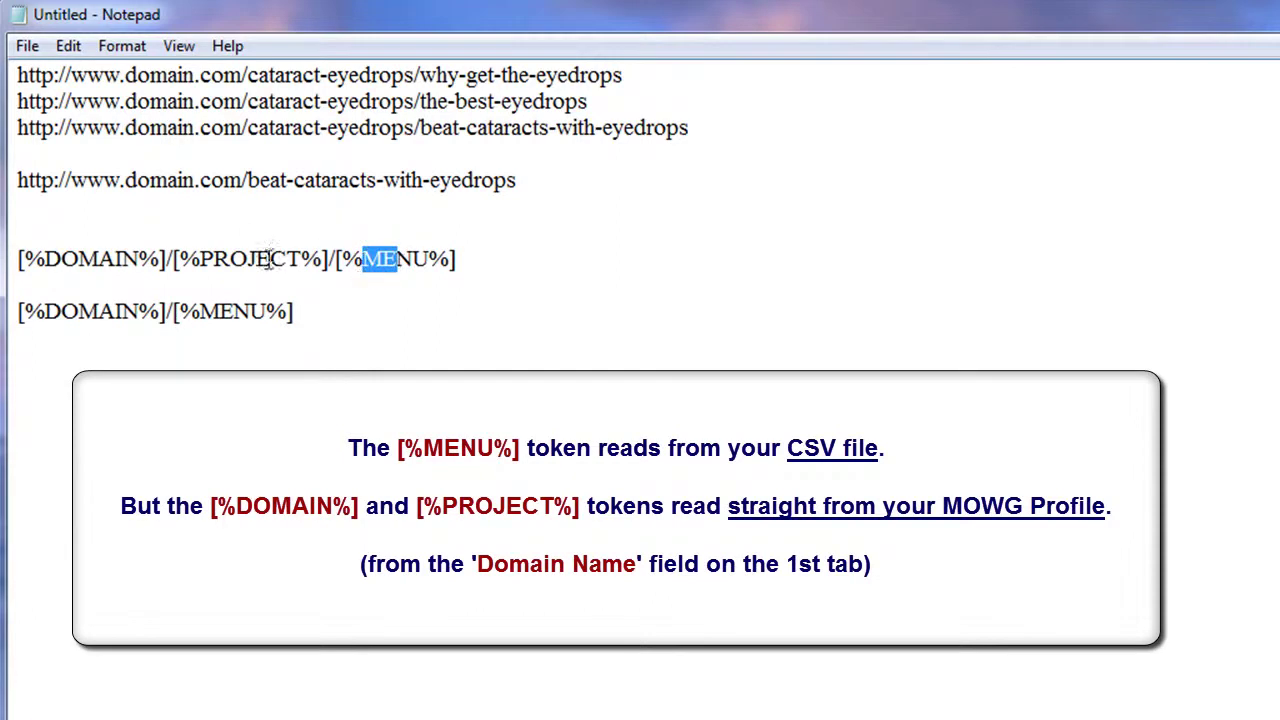
left_click_drag(270, 262, 231, 262)
left_click_drag(140, 260, 76, 258)
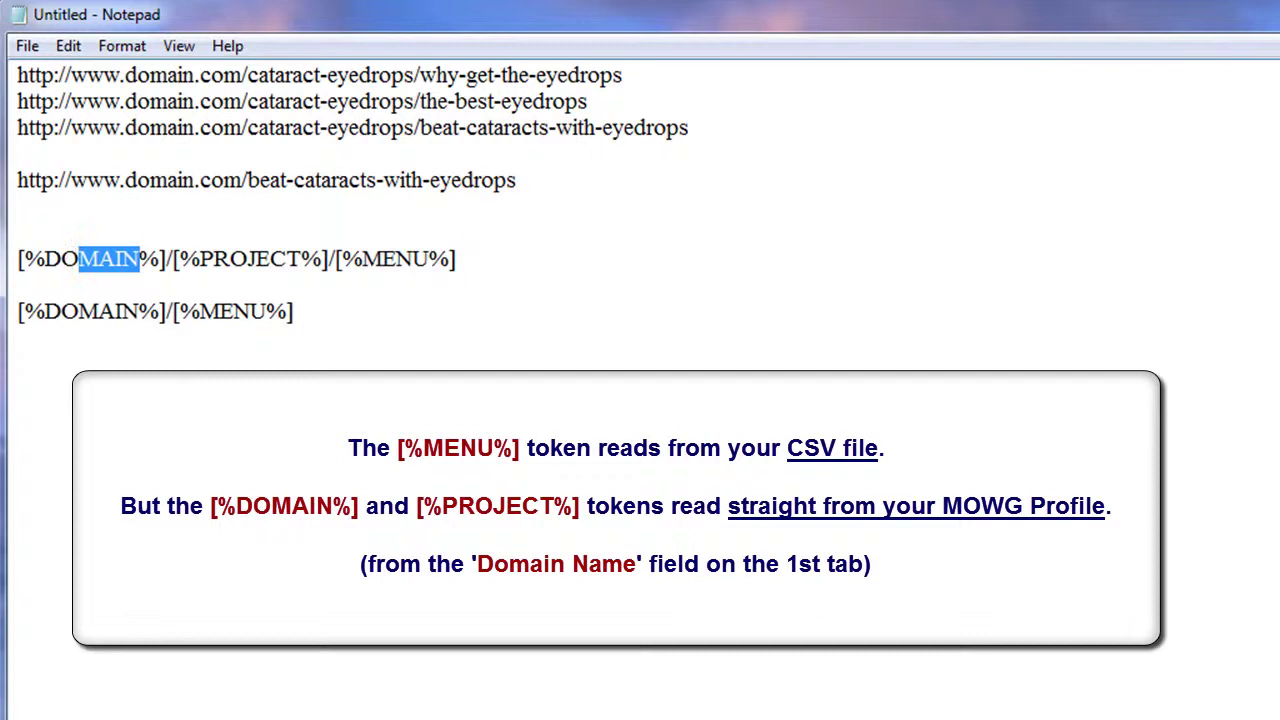
Remove /[%MENU%] from the full token pattern and delete the [%DOMAIN%]/[%MENU%] line below it.
left_click(18, 390)
left_click_drag(458, 260, 329, 260)
key("Delete")
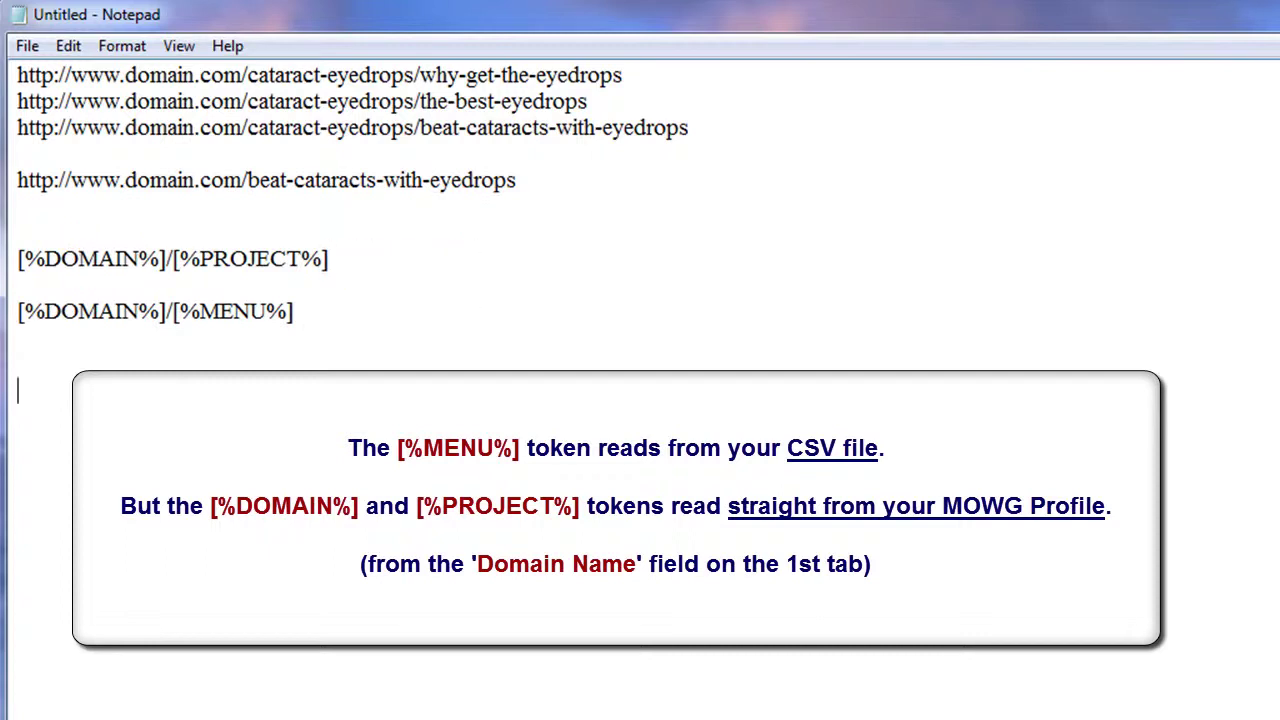
left_click_drag(338, 310, 27, 293)
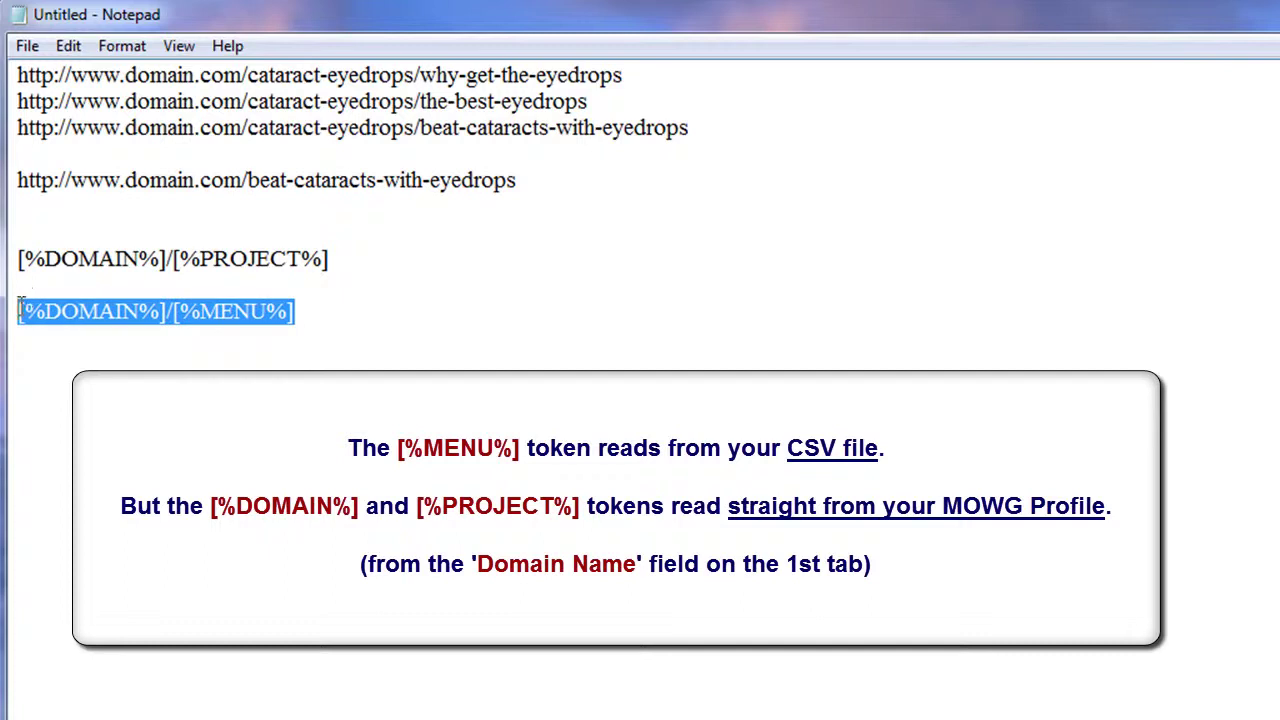
key("Delete")
left_click_drag(557, 183, 52, 195)
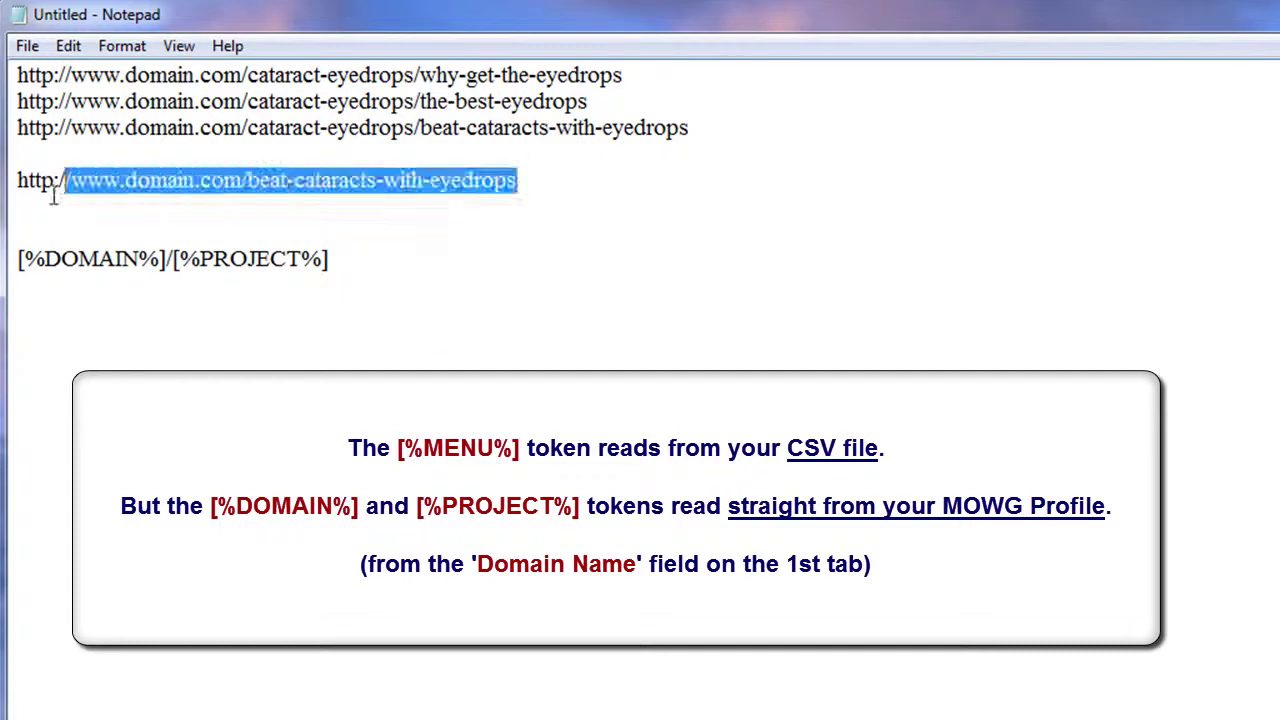
left_click(24, 186)
key("shift+End")
key("Delete")
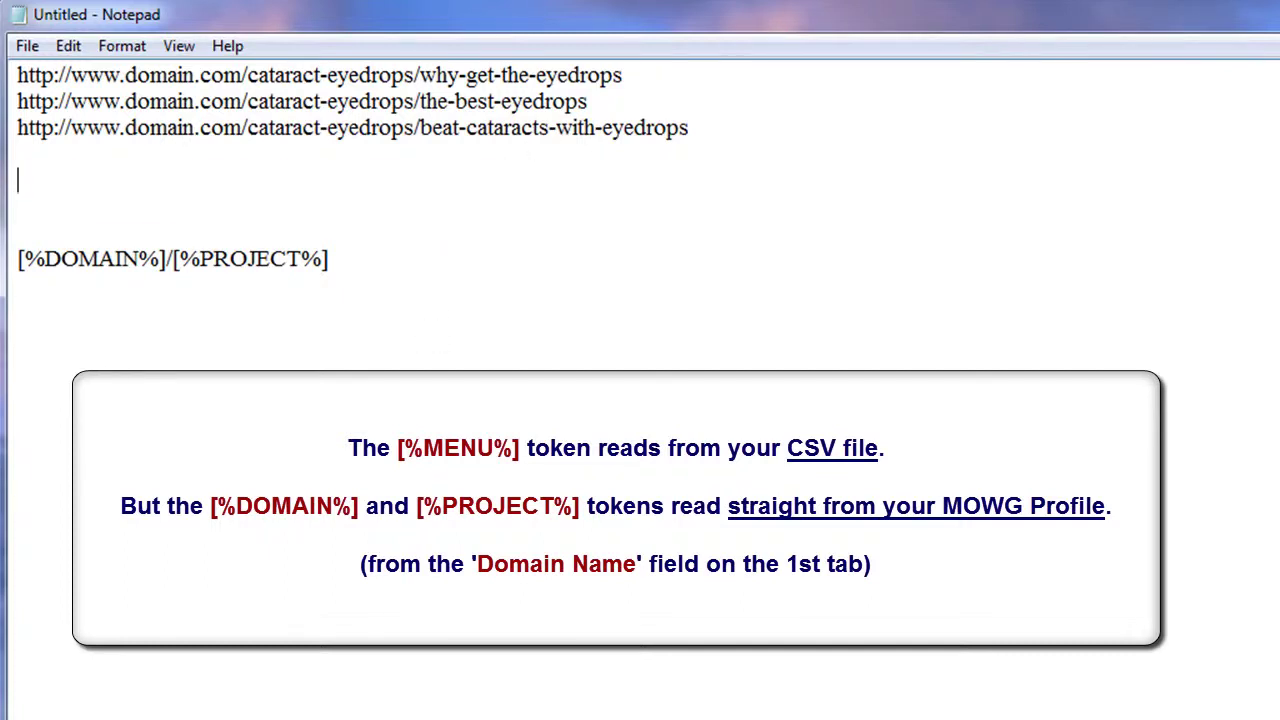
key("Delete")
key("Delete")
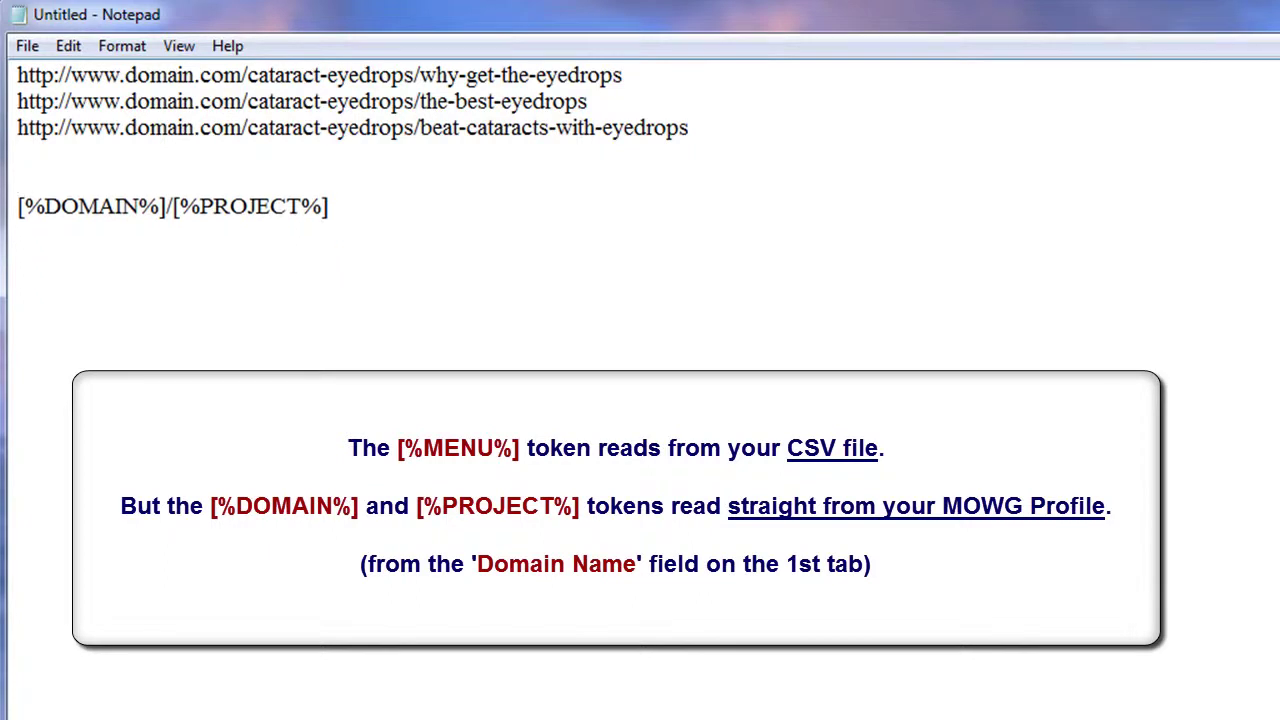
Append /[%MENU%] to the [%DOMAIN%]/[%PROJECT%] pattern.
left_click(18, 337)
left_click_drag(366, 206, 12, 208)
left_click(354, 207)
type("/[%MENU%]")
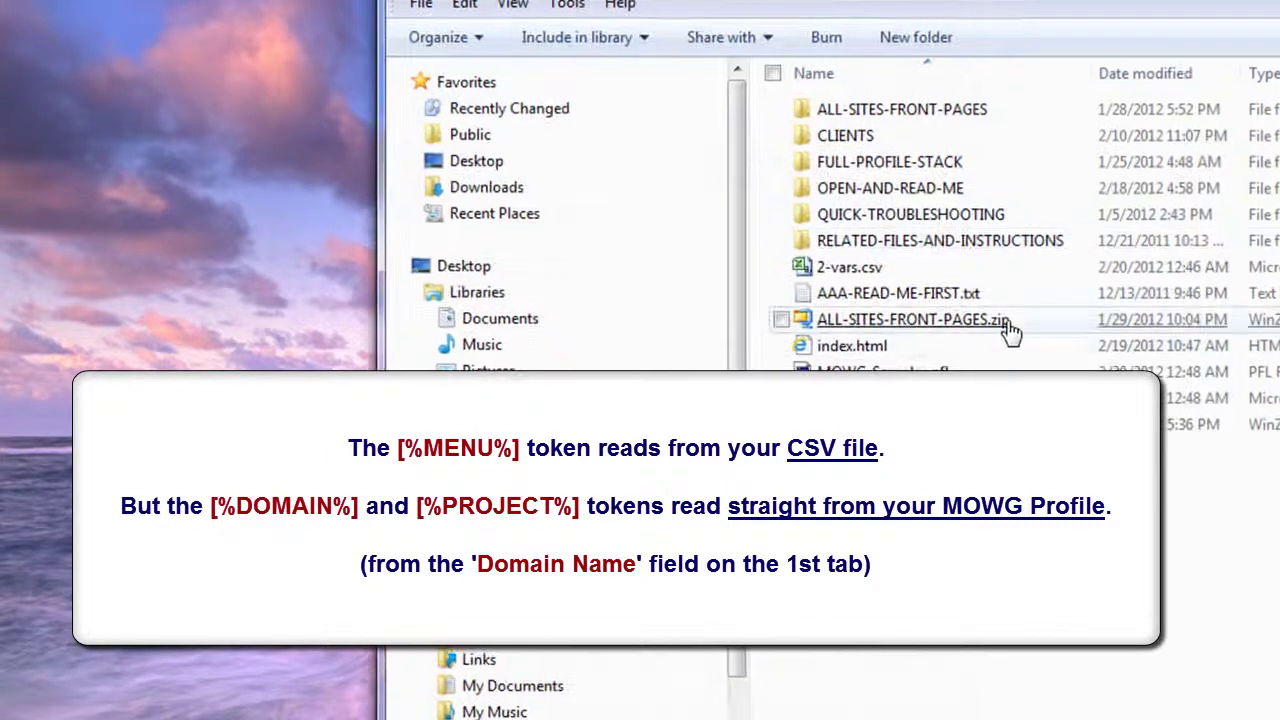
Open 2-vars.csv in Excel and widen the <<<MENU and var9999 columns to fit their contents.
double_click(875, 280)
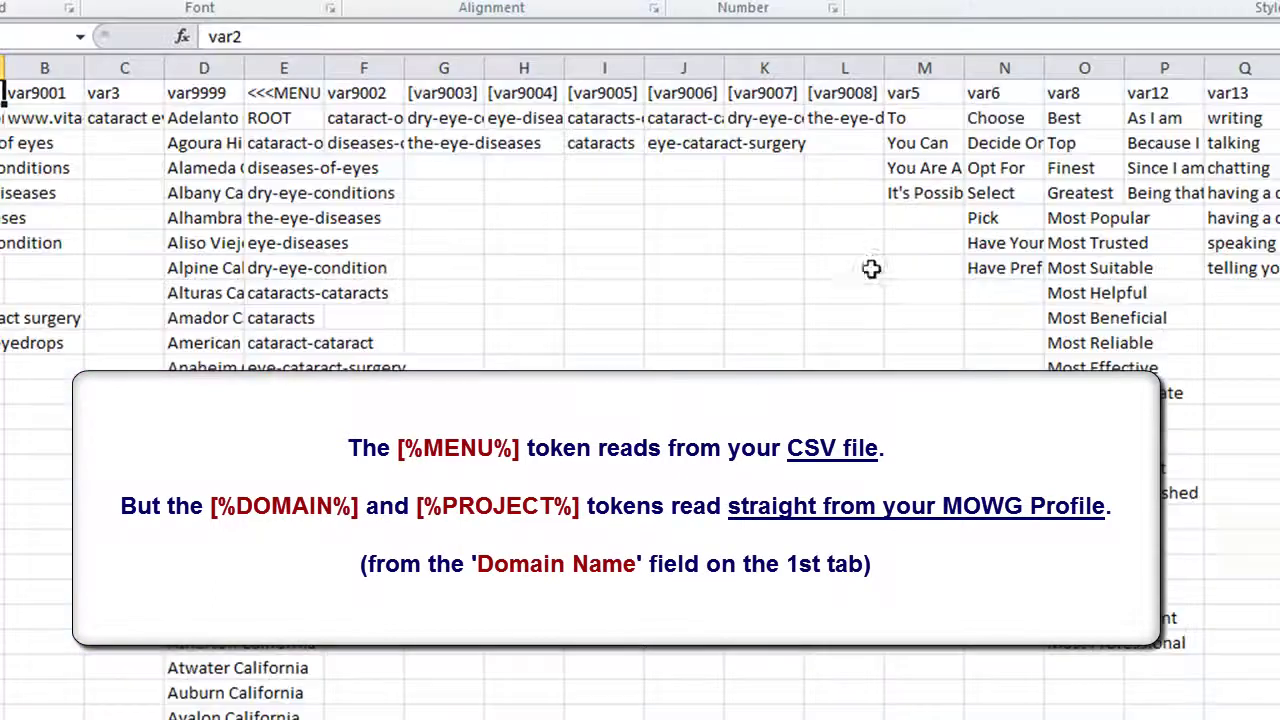
left_click(303, 100)
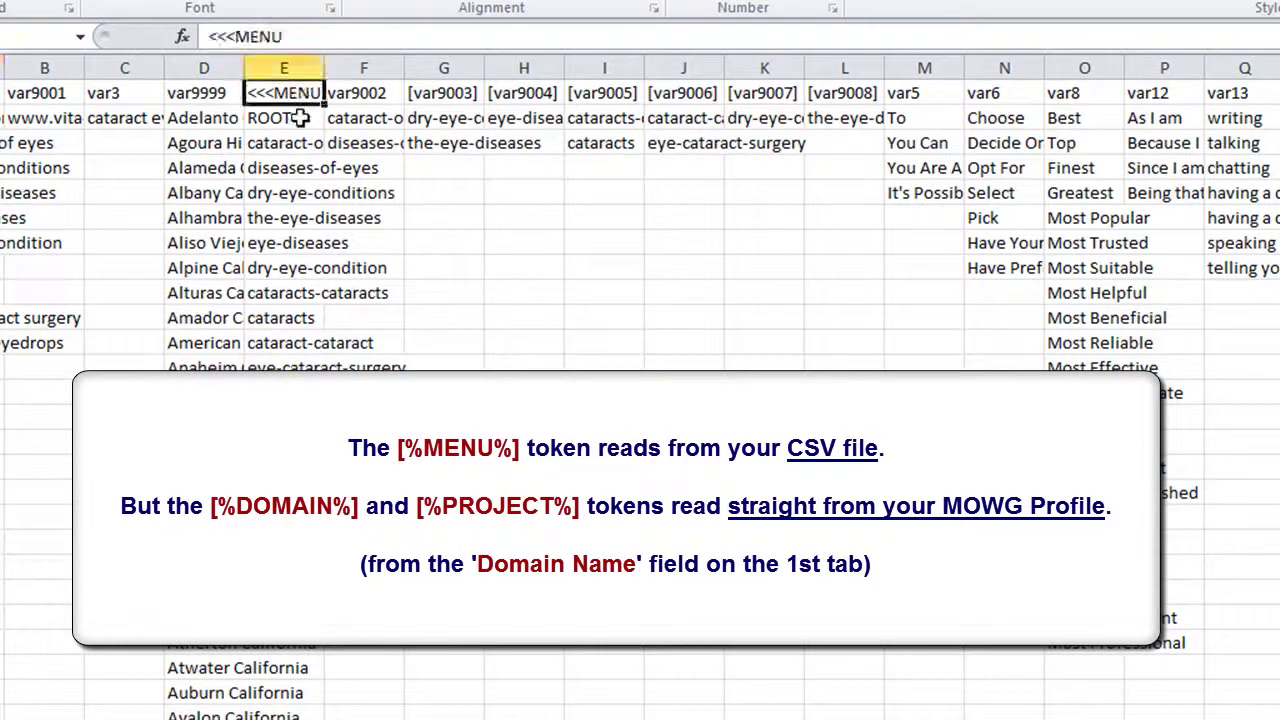
double_click(324, 67)
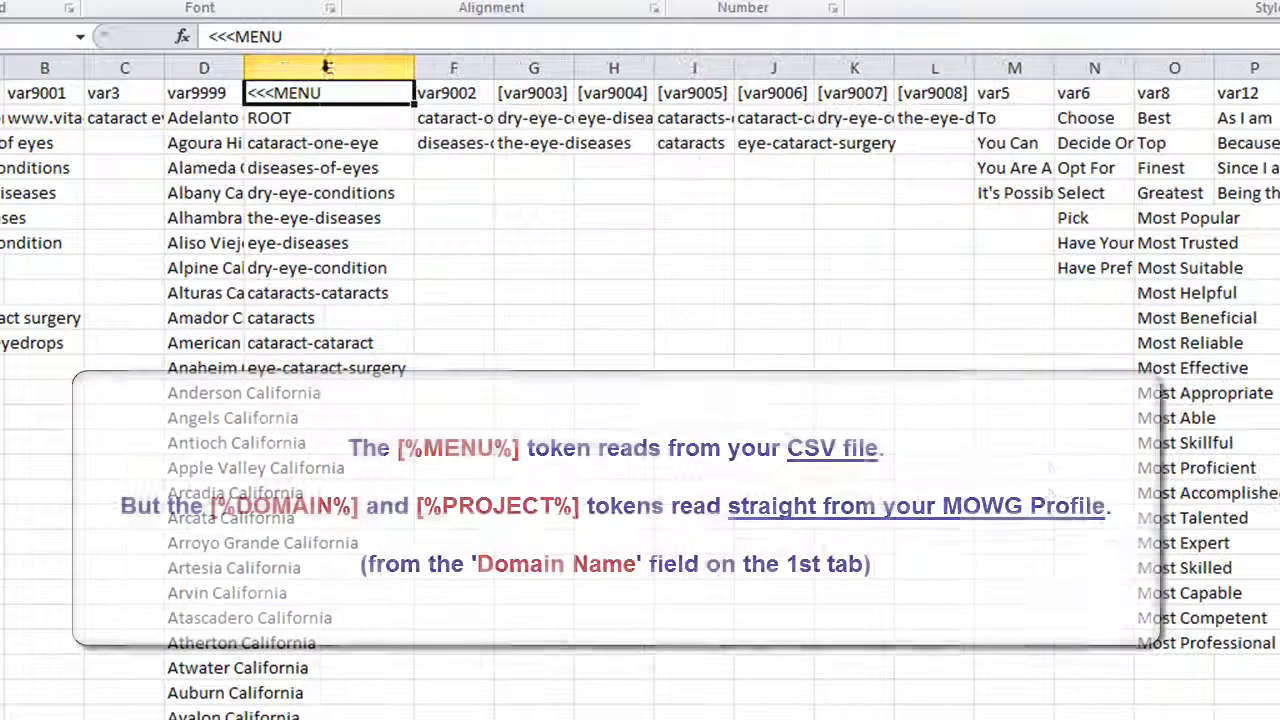
double_click(244, 71)
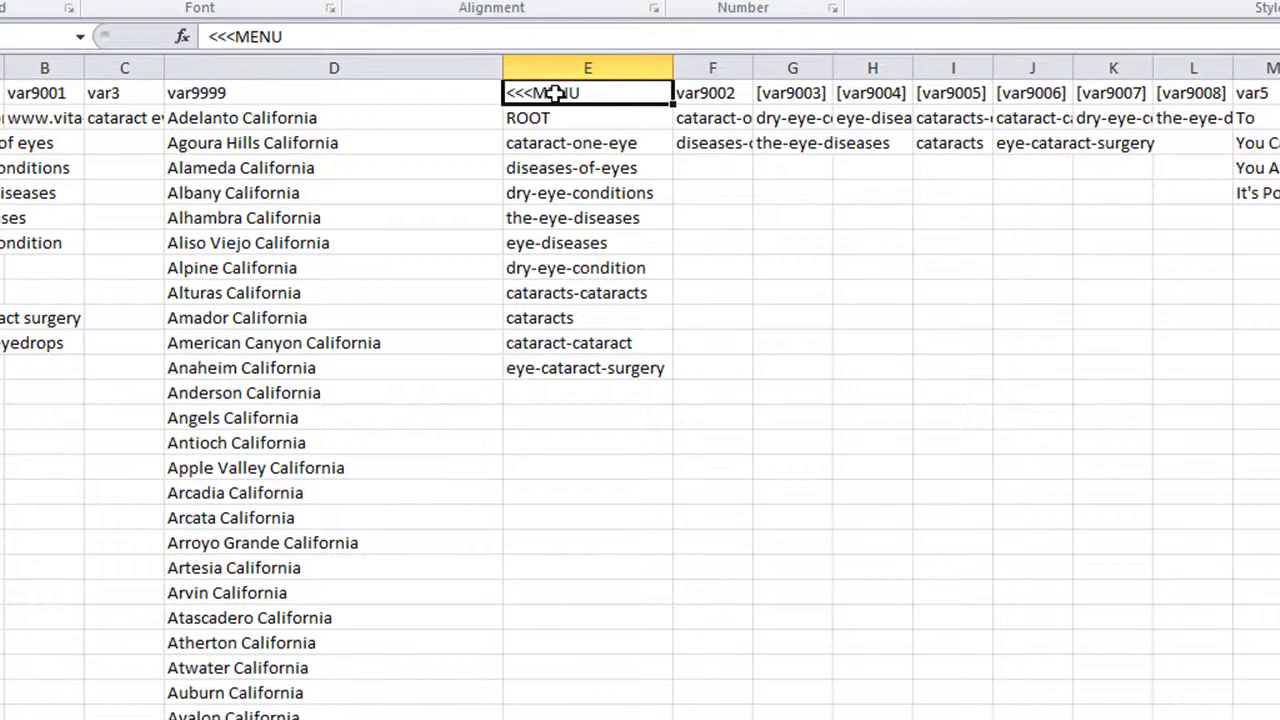
Examine the <<<MENU header, its leading <<< characters and the ROOT entry beneath it.
left_click(622, 267)
left_click(522, 93)
left_click(224, 36)
left_click_drag(234, 36, 208, 36)
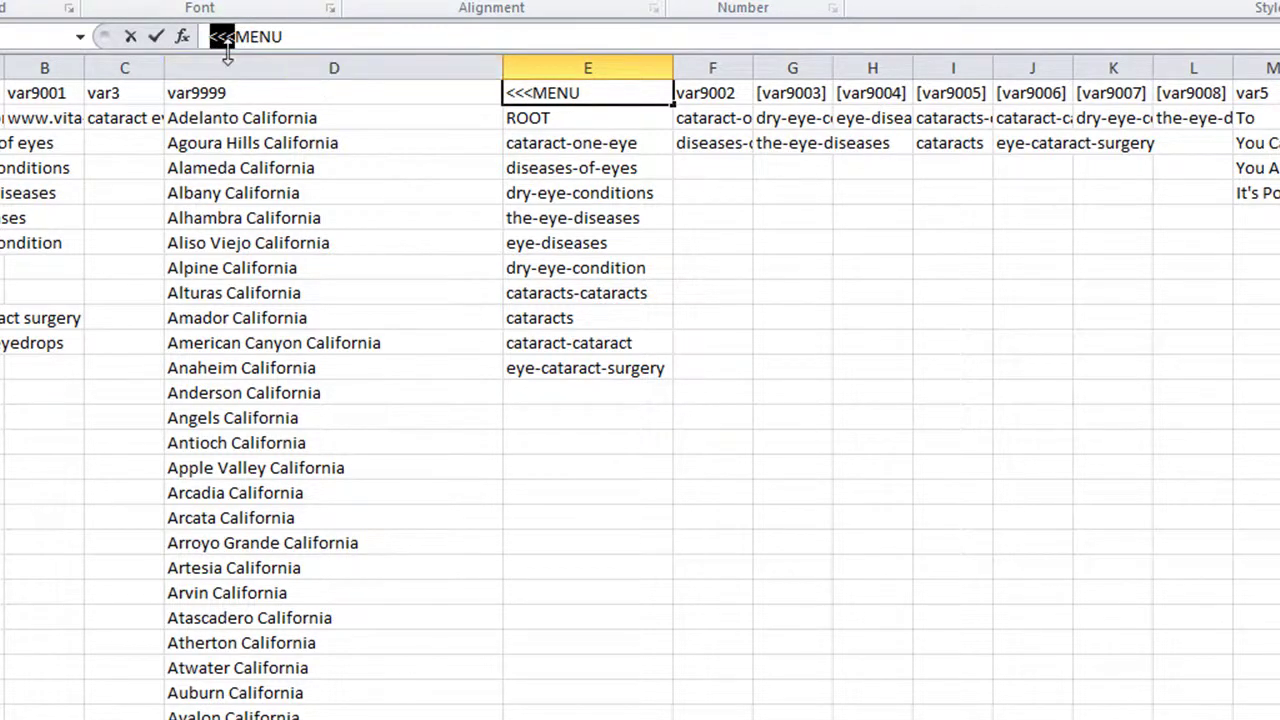
left_click(297, 36)
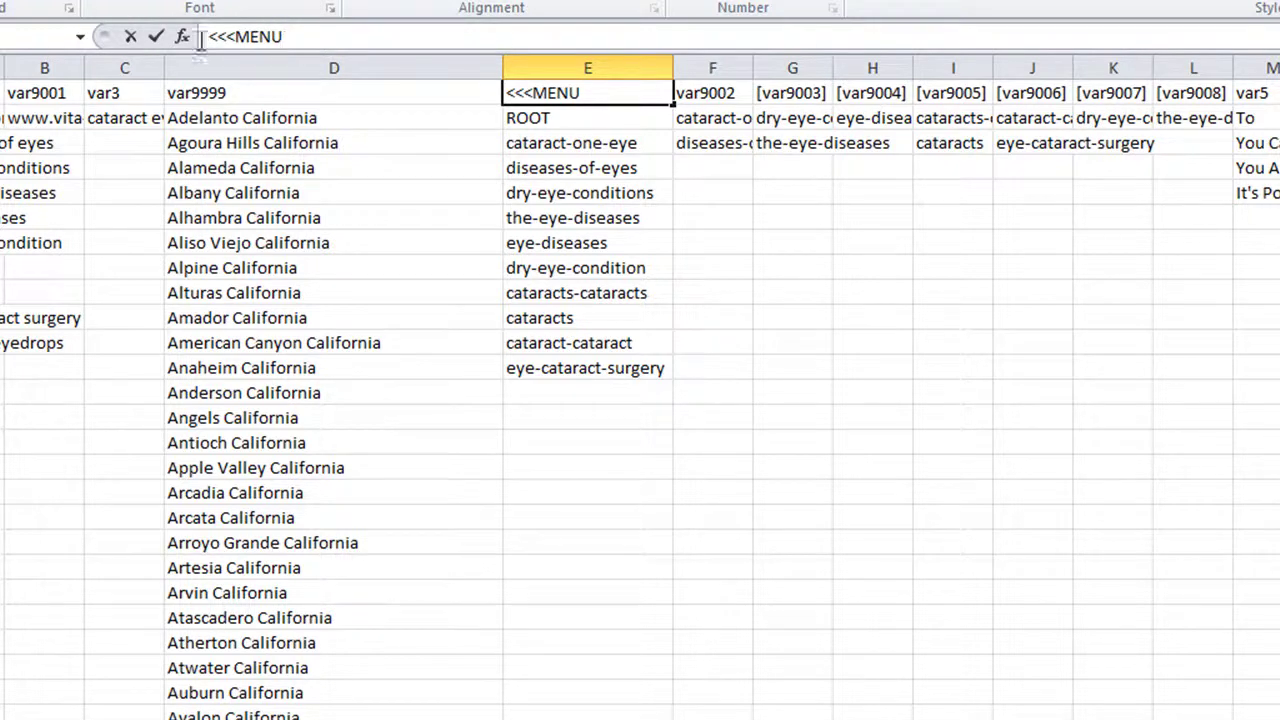
left_click(873, 443)
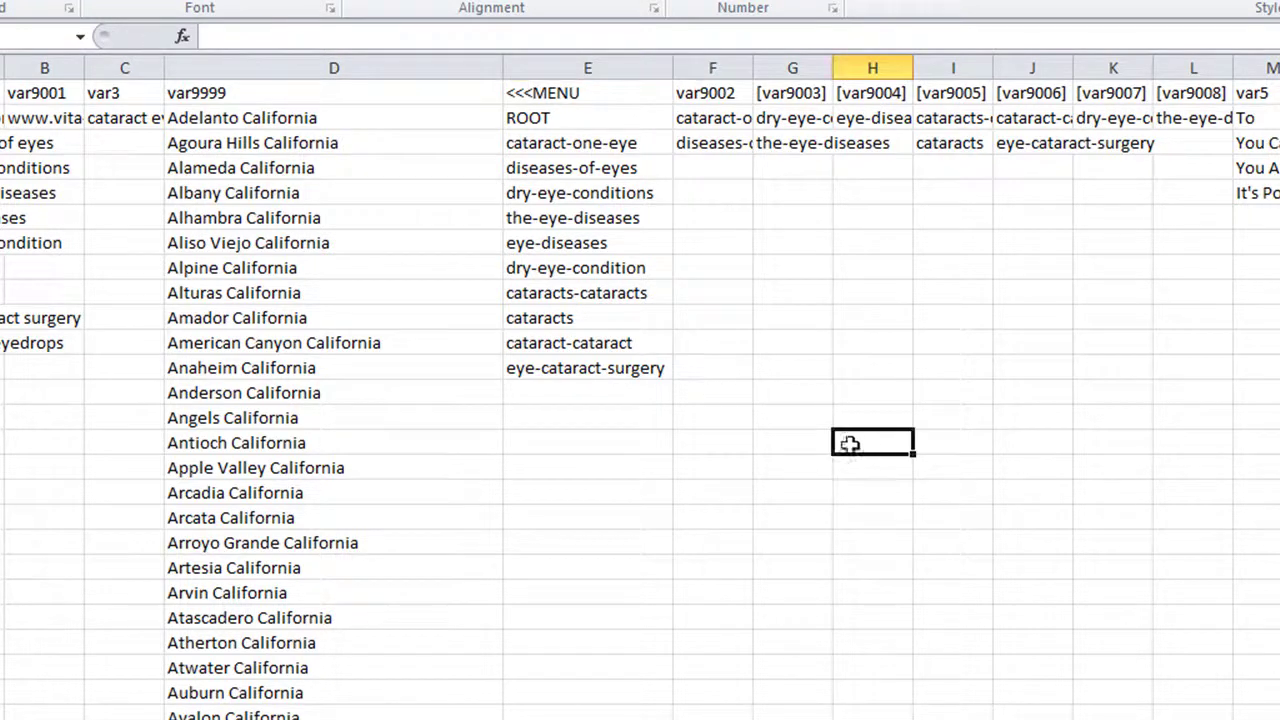
left_click(586, 117)
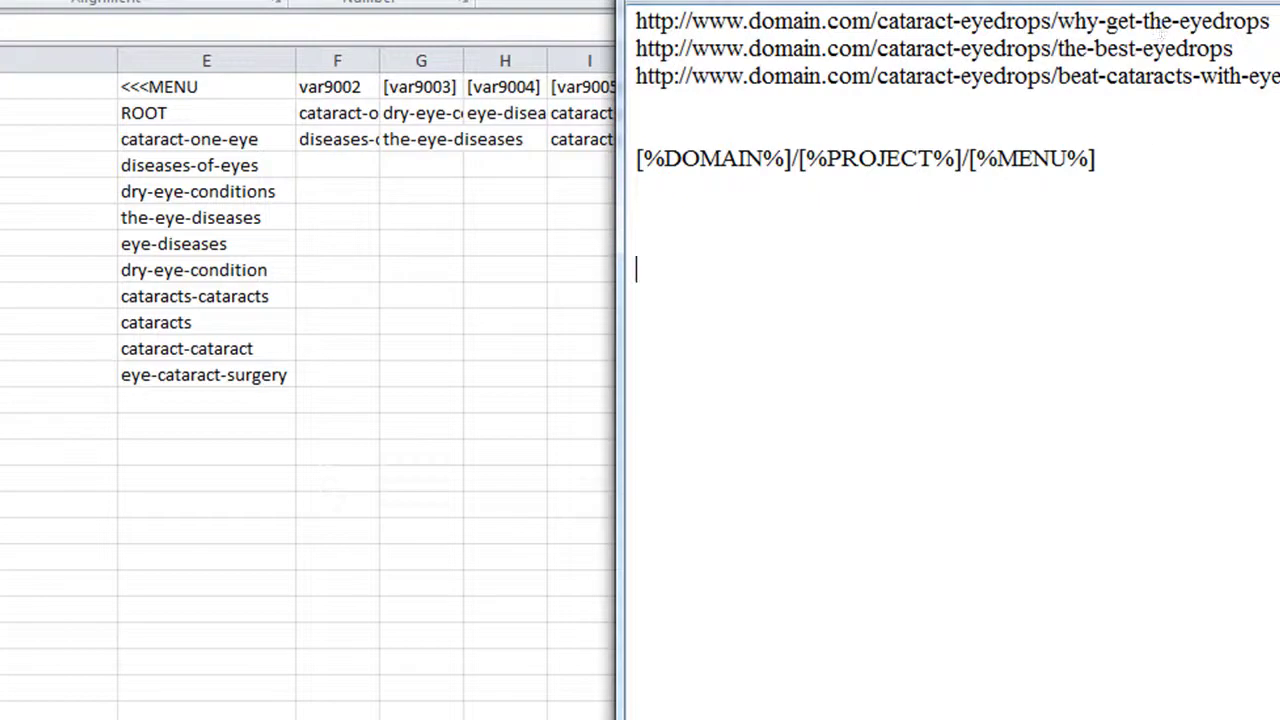
left_click_drag(1279, 76, 636, 78)
key("ctrl+c")
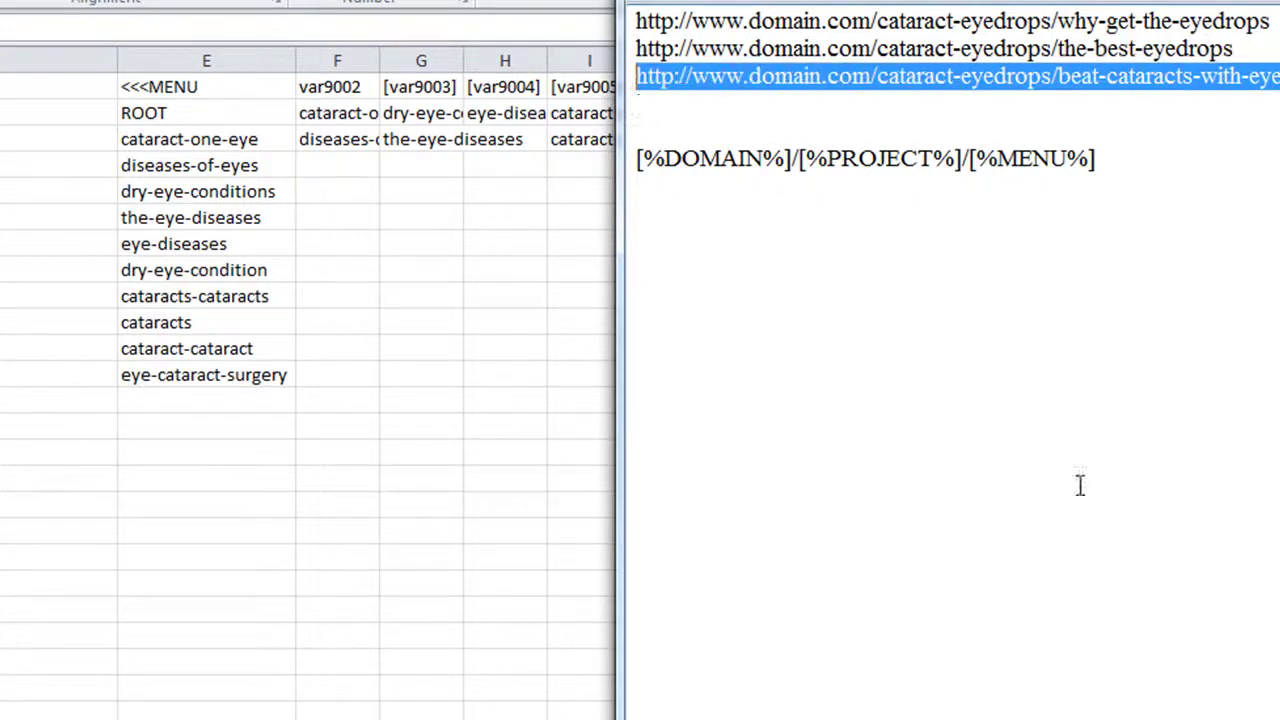
left_click(1180, 563)
key("ctrl+v")
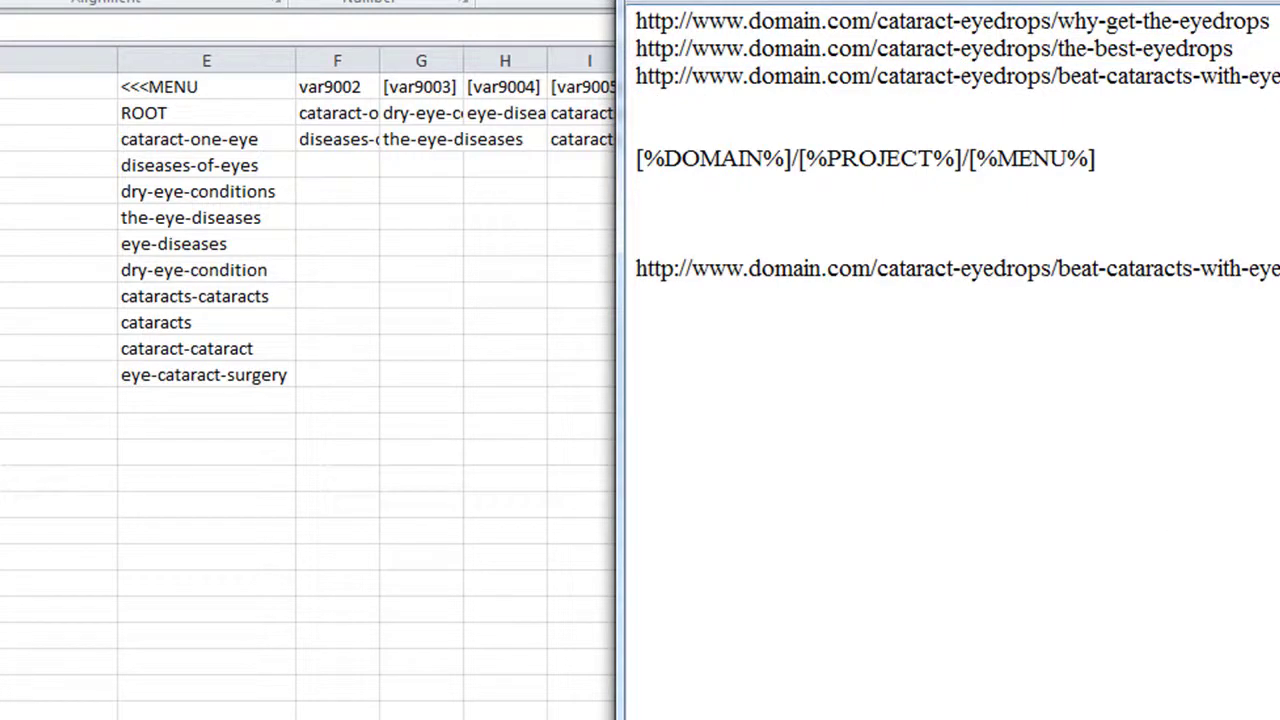
key("shift+Left")
key("shift+Left")
key("shift+Left")
key("shift+Left")
key("shift+Left")
key("shift+Left")
key("shift+Left")
key("shift+Left")
key("shift+Left")
key("shift+Left")
key("shift+Left")
key("shift+Left")
key("shift+Left")
key("shift+Left")
key("shift+Left")
key("shift+Left")
key("shift+Left")
key("shift+Left")
key("shift+Left")
key("shift+Left")
key("BackSpace")
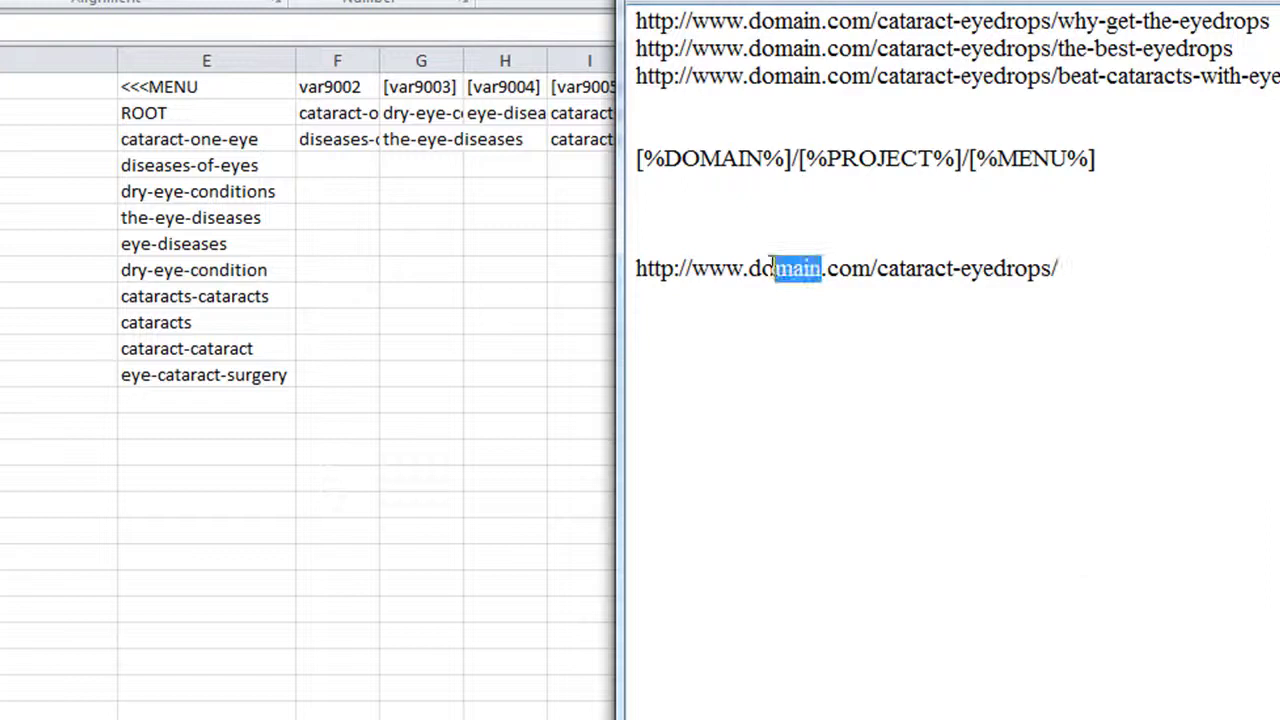
Highlight the domain and the cataract-eyedrops folder in the trimmed URL to compare them with the token pattern.
left_click_drag(772, 266, 748, 268)
left_click_drag(986, 266, 900, 268)
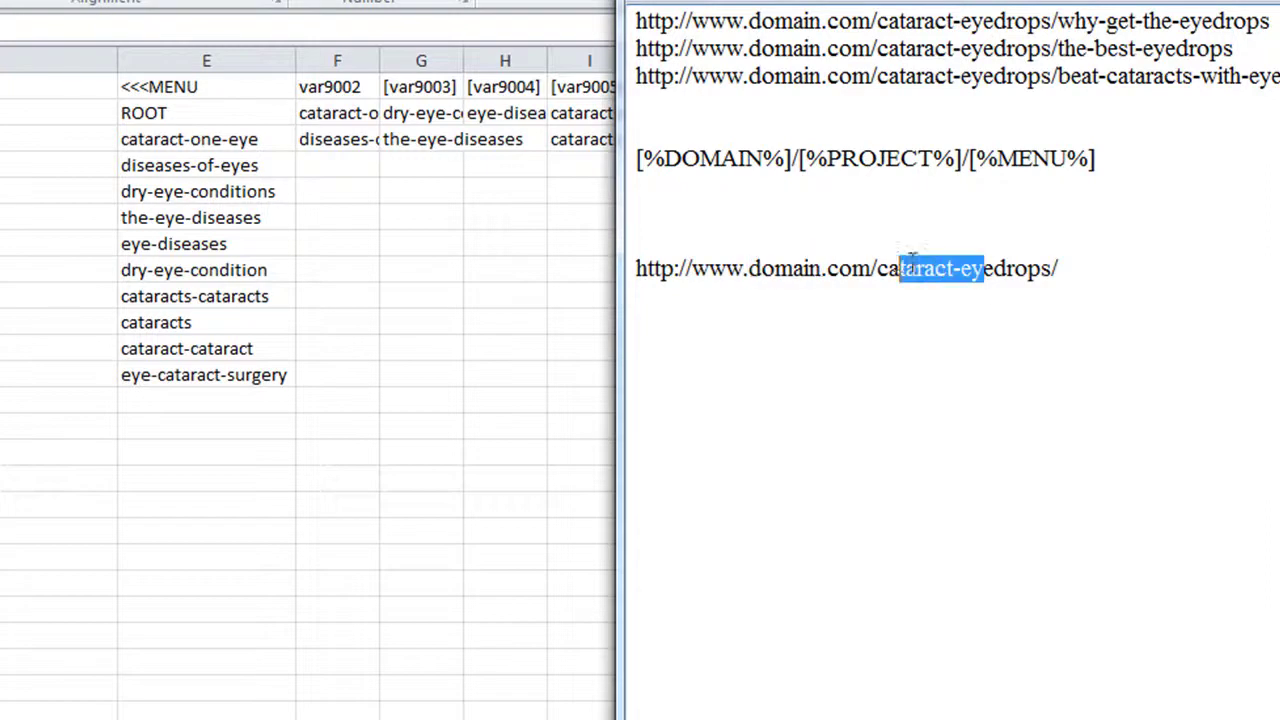
left_click(1133, 275)
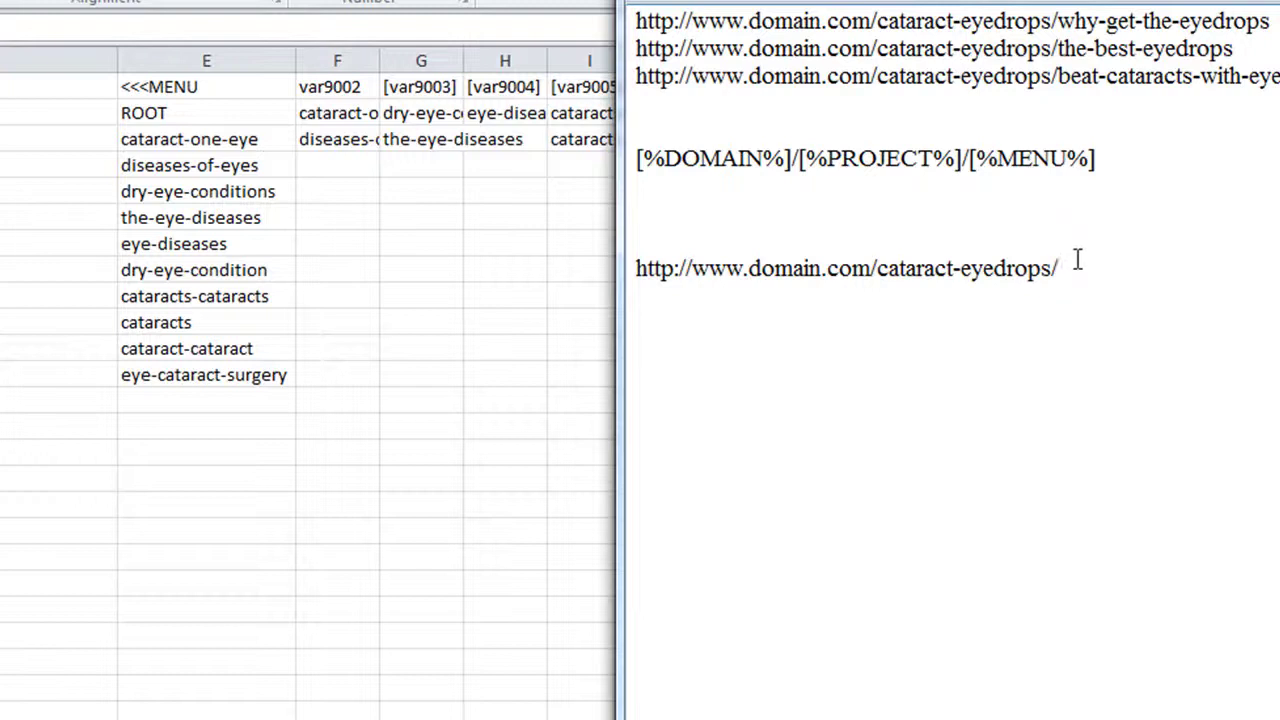
left_click_drag(1090, 274, 877, 266)
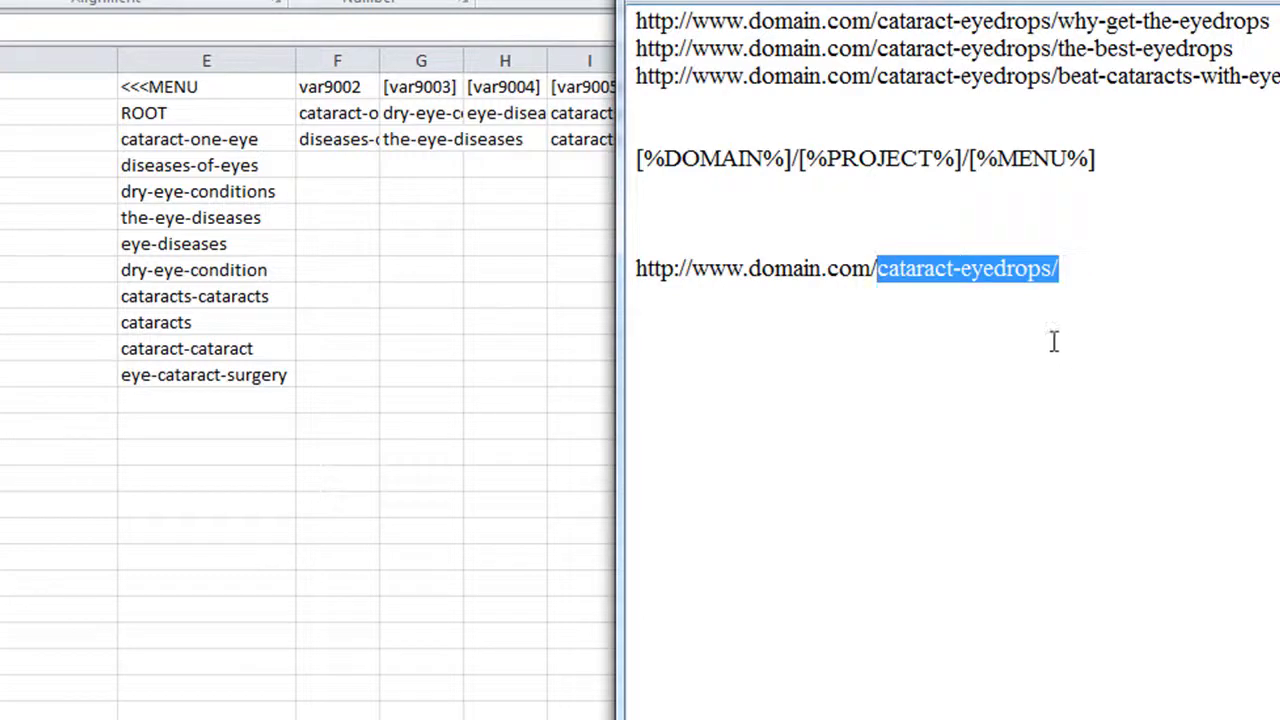
left_click(1153, 343)
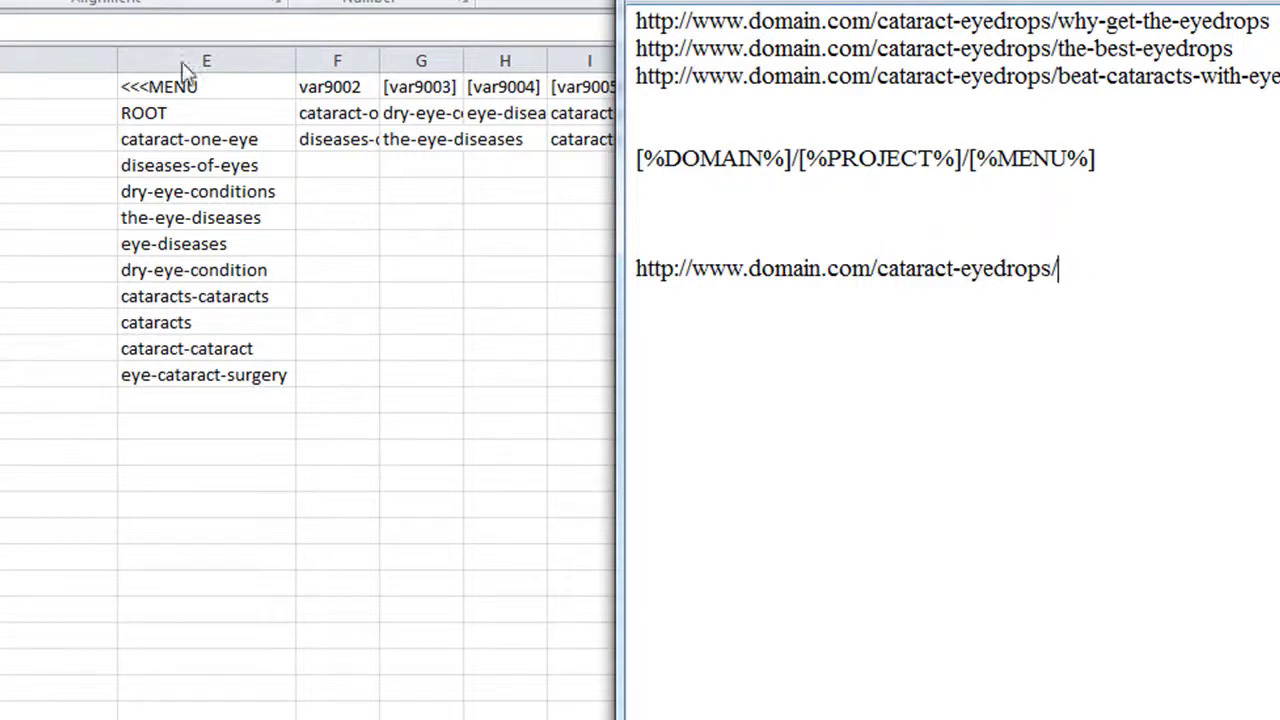
Copy the <<<MENU entries from cataract-one-eye to eye-cataract-surgery in the spreadsheet and paste them below the trimmed URL in Notepad.
left_click(184, 118)
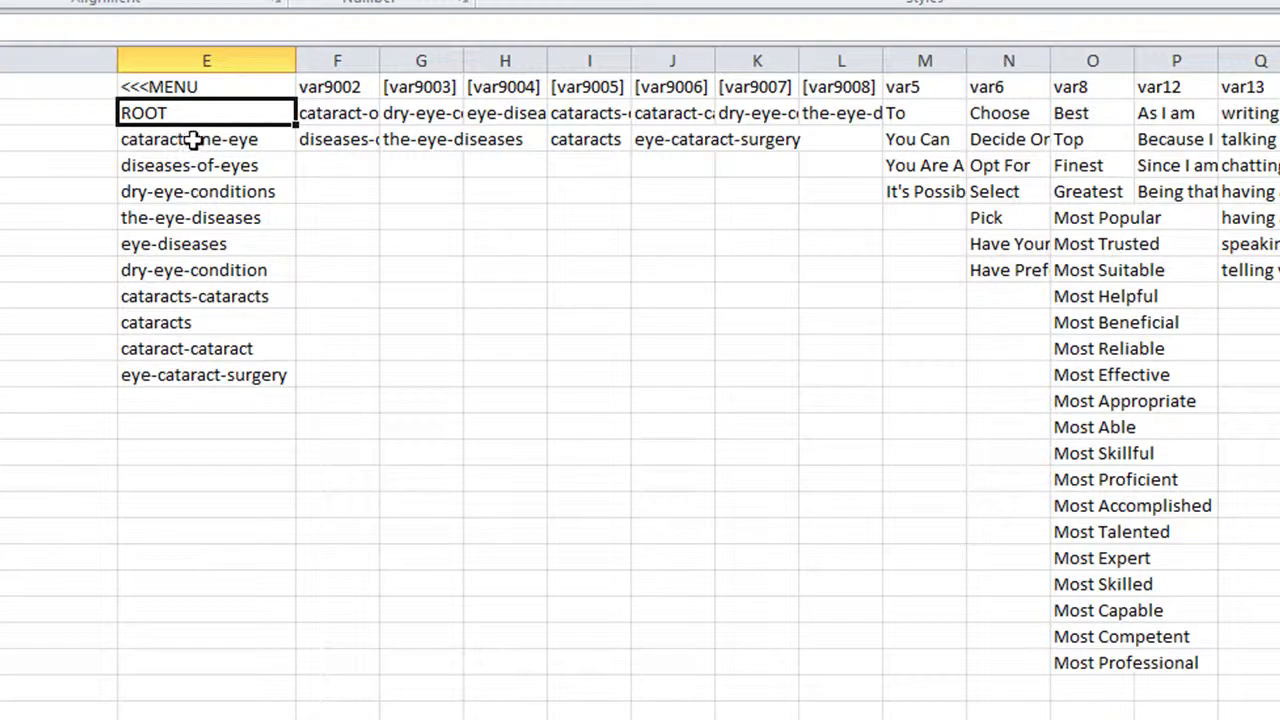
left_click_drag(193, 139, 177, 366)
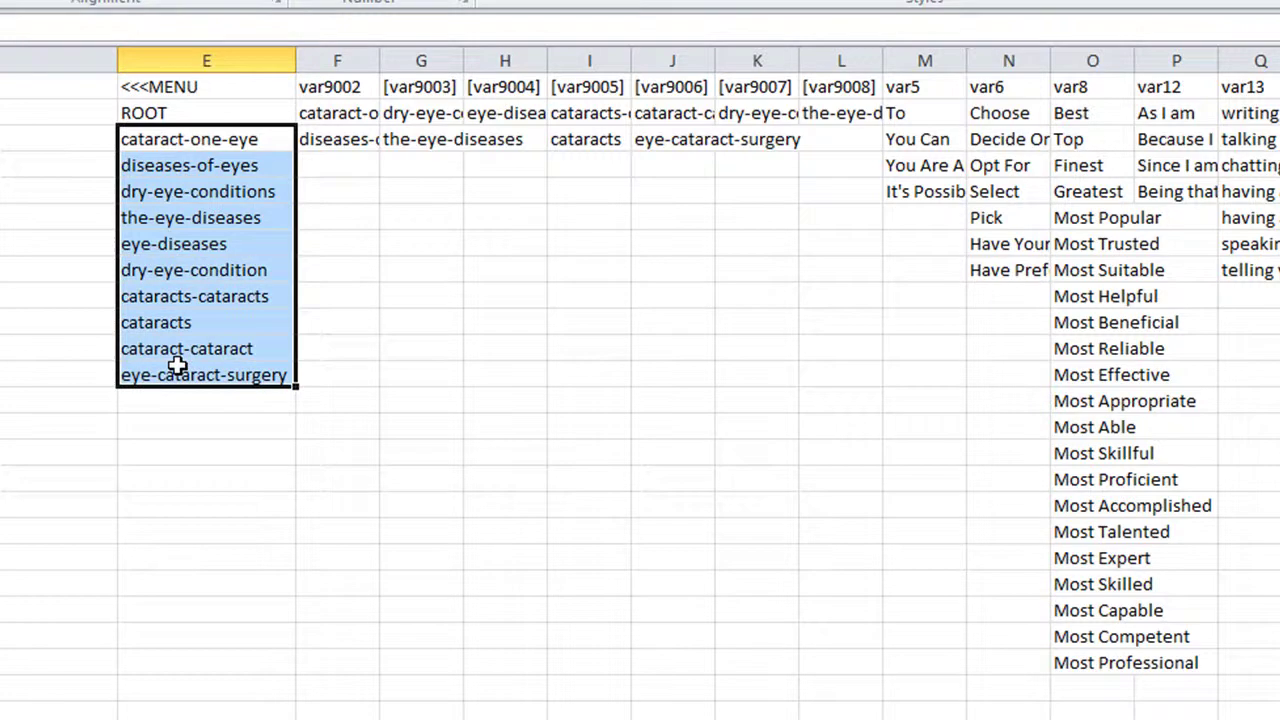
right_click(177, 191)
left_click(243, 240)
key("alt+Tab")
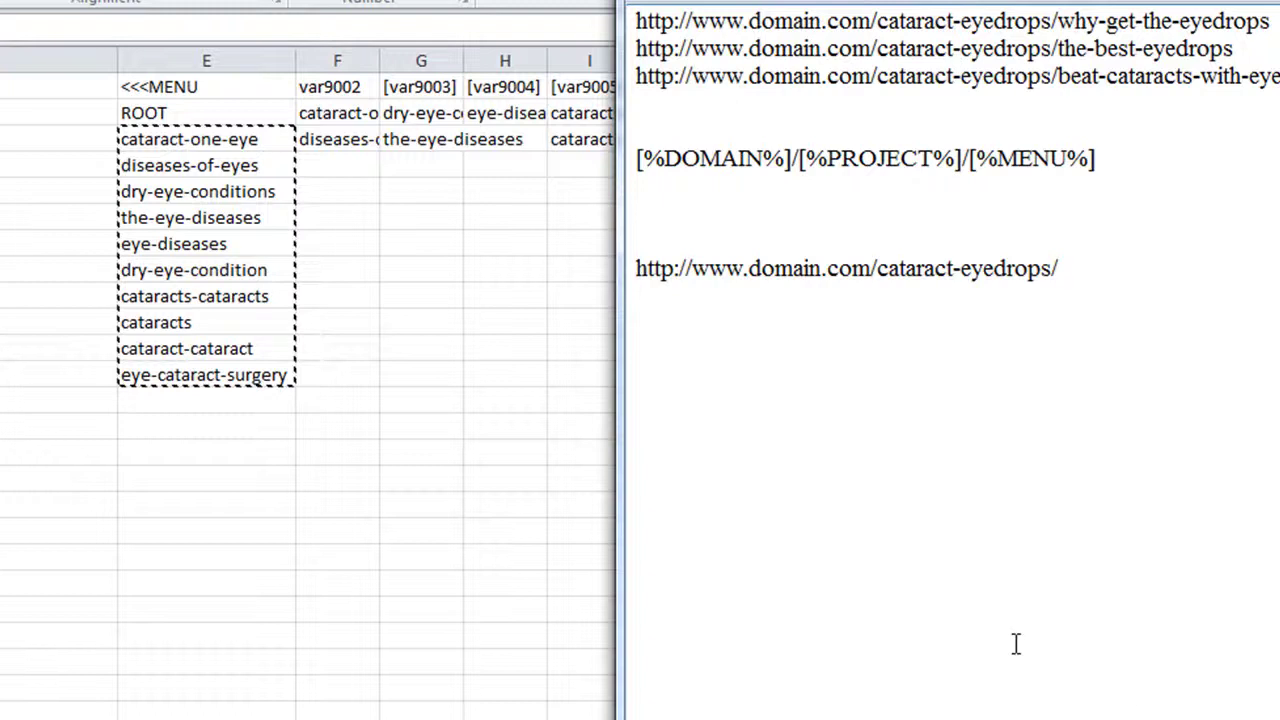
key("Return")
key("ctrl+v")
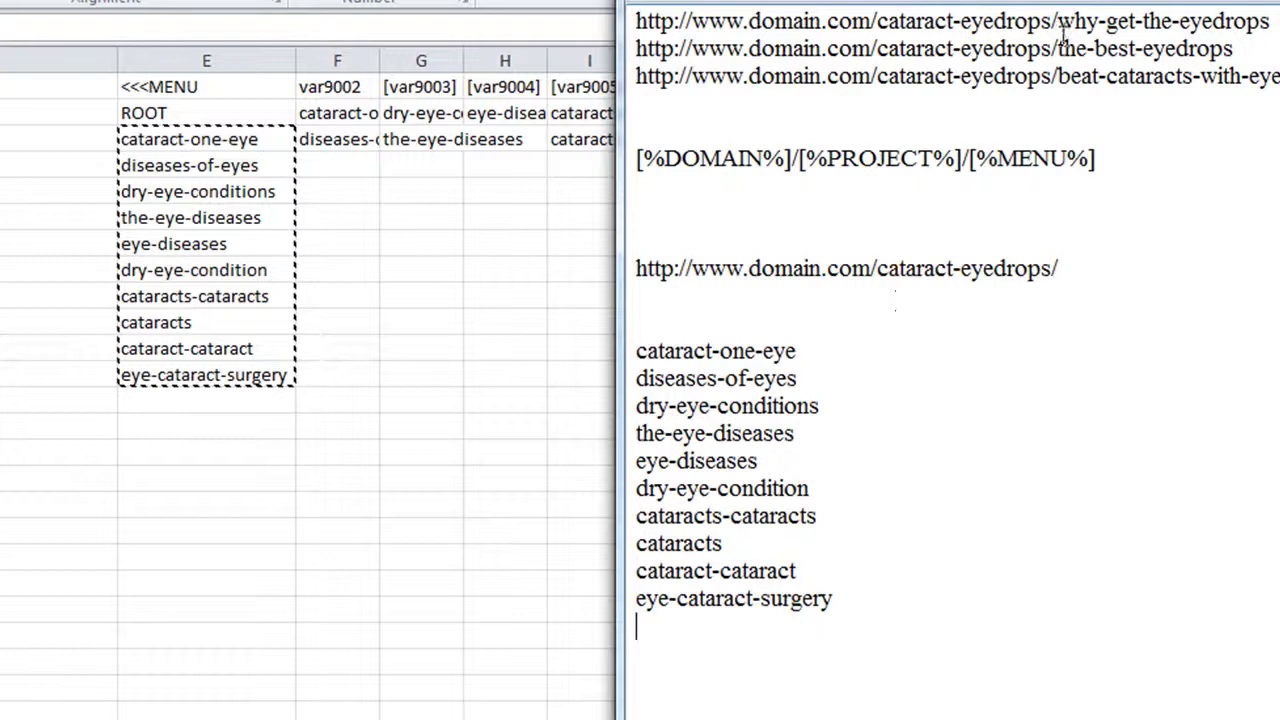
left_click(729, 289)
key("shift+Up")
key("ctrl+c")
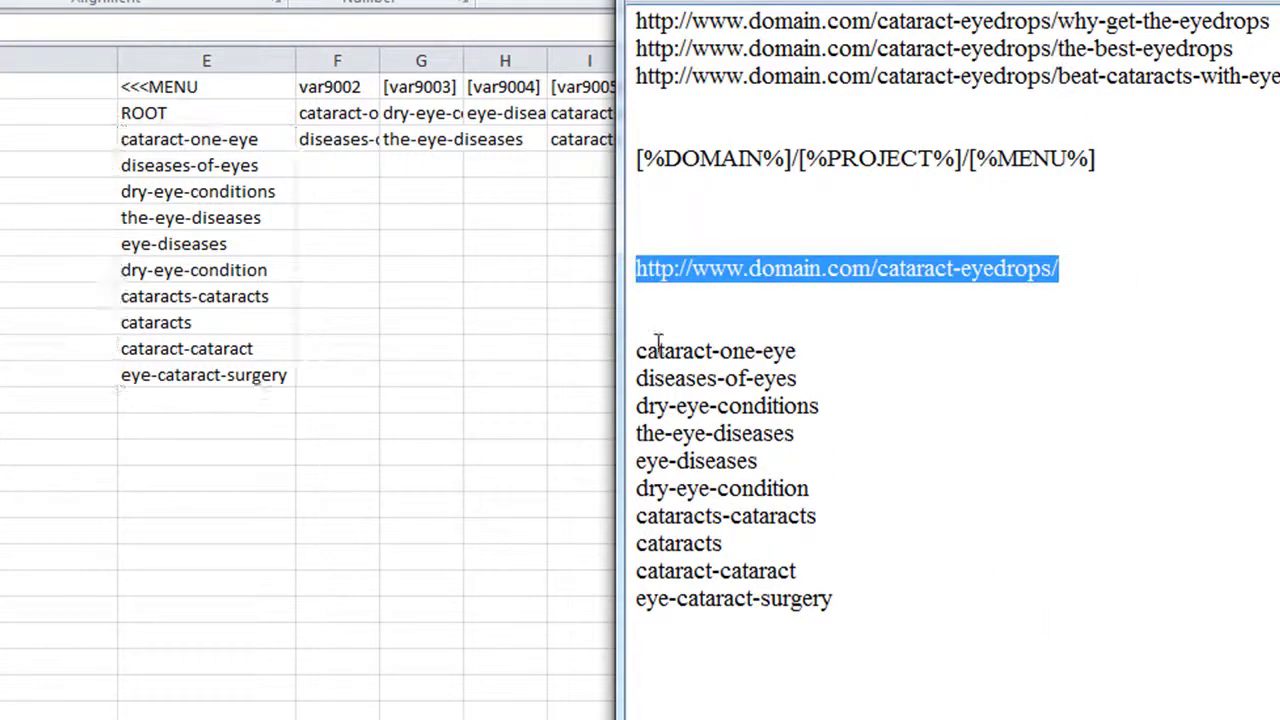
left_click(637, 351)
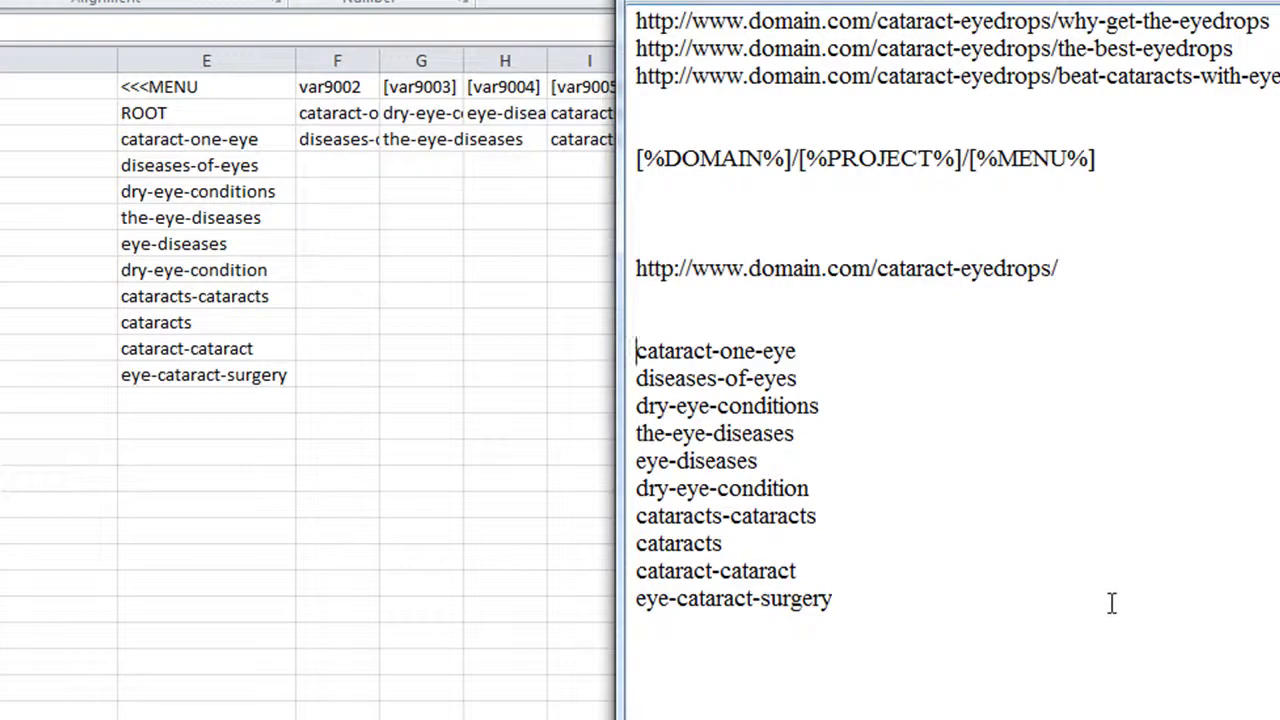
key("ctrl+v")
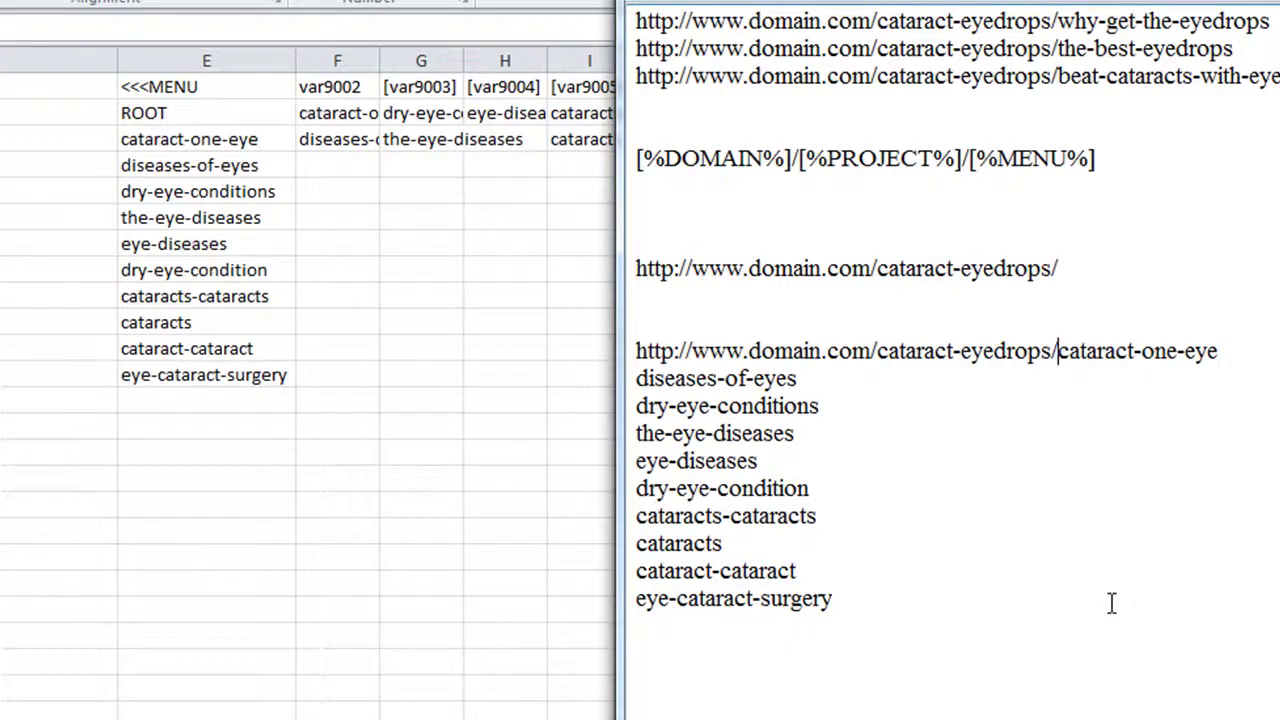
left_click(637, 378)
key("ctrl+v")
left_click(637, 406)
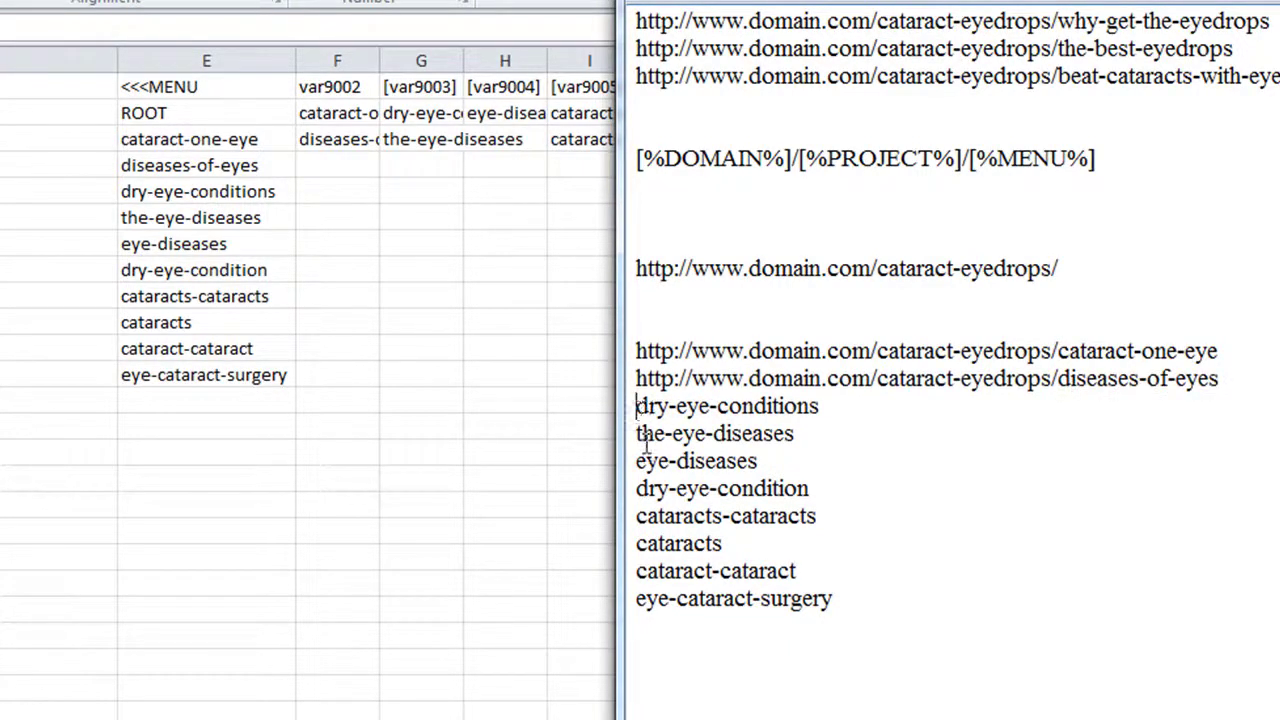
key("ctrl+v")
left_click(637, 433)
key("ctrl+v")
left_click(637, 461)
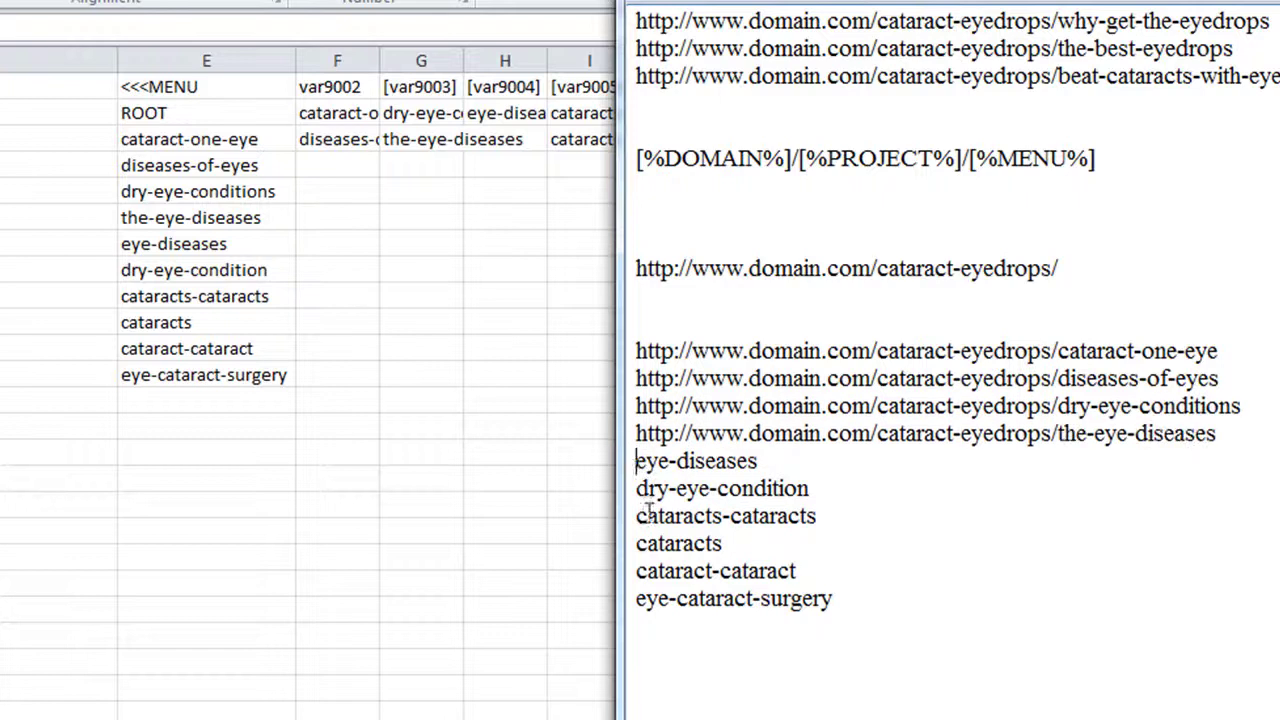
key("ctrl+v")
left_click(637, 488)
key("ctrl+v")
left_click(637, 516)
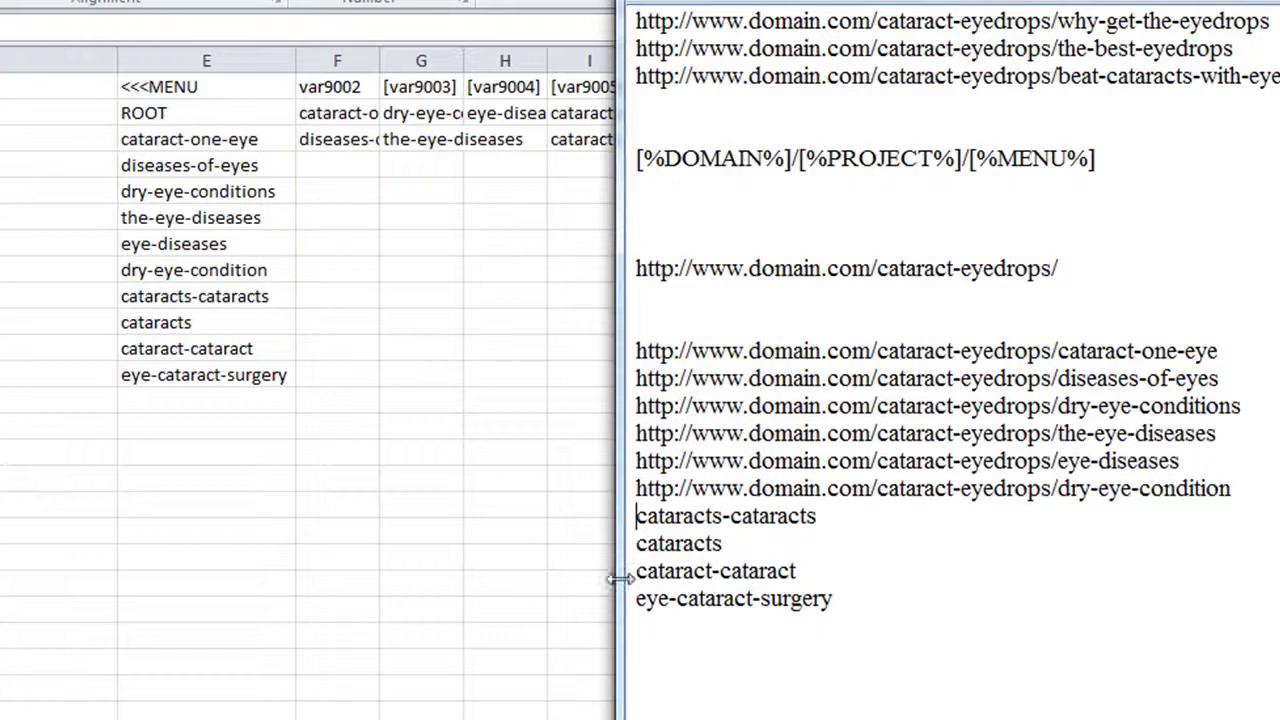
key("ctrl+v")
left_click(637, 543)
key("ctrl+v")
left_click(637, 571)
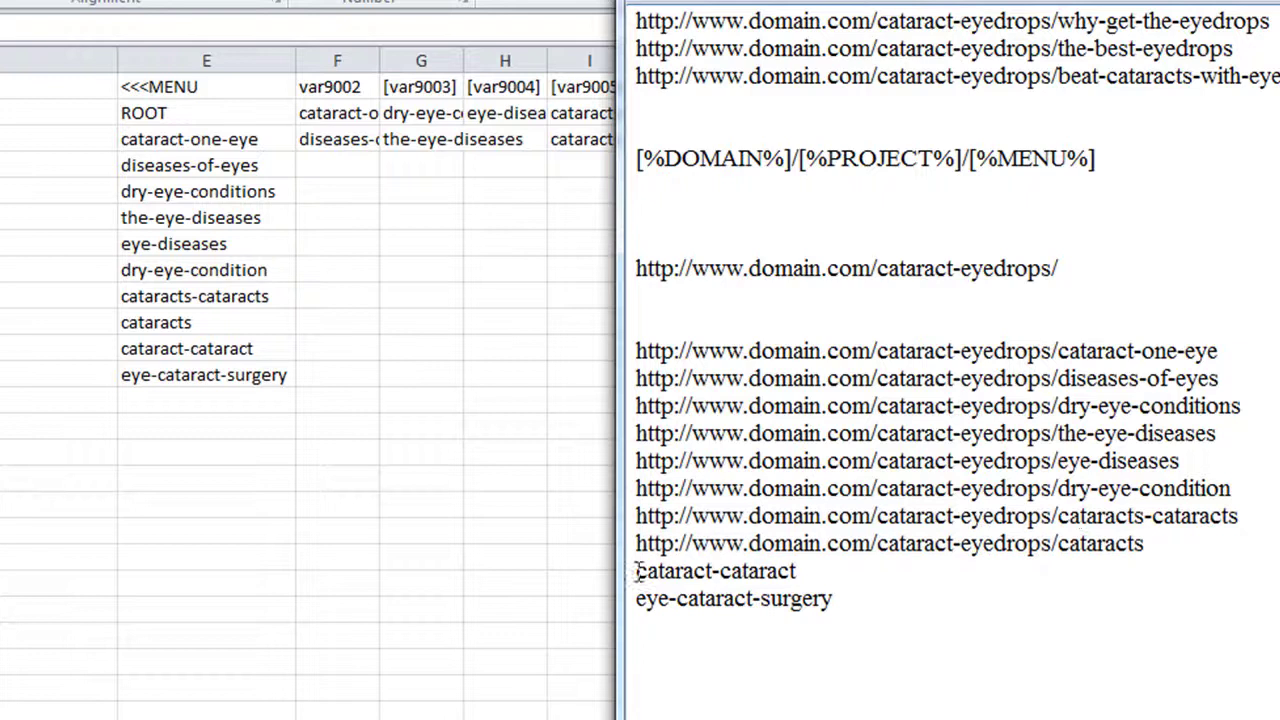
key("ctrl+v")
left_click(637, 598)
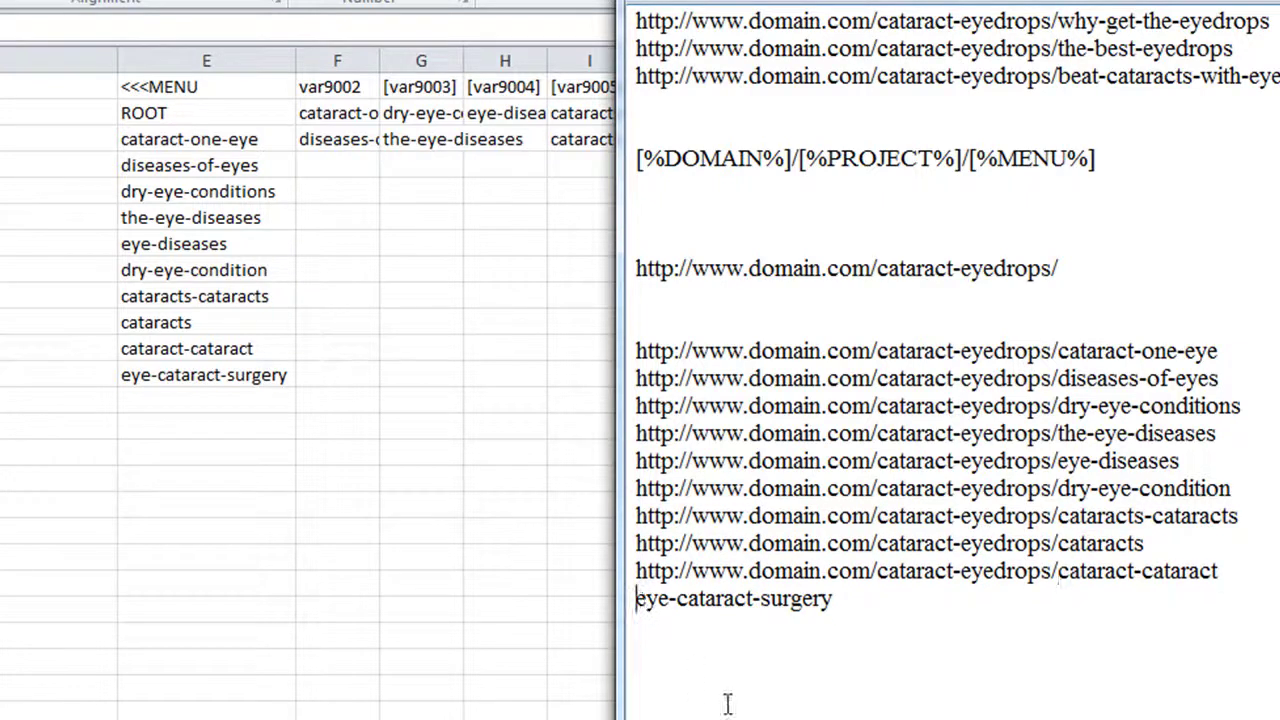
key("ctrl+v")
key("Down")
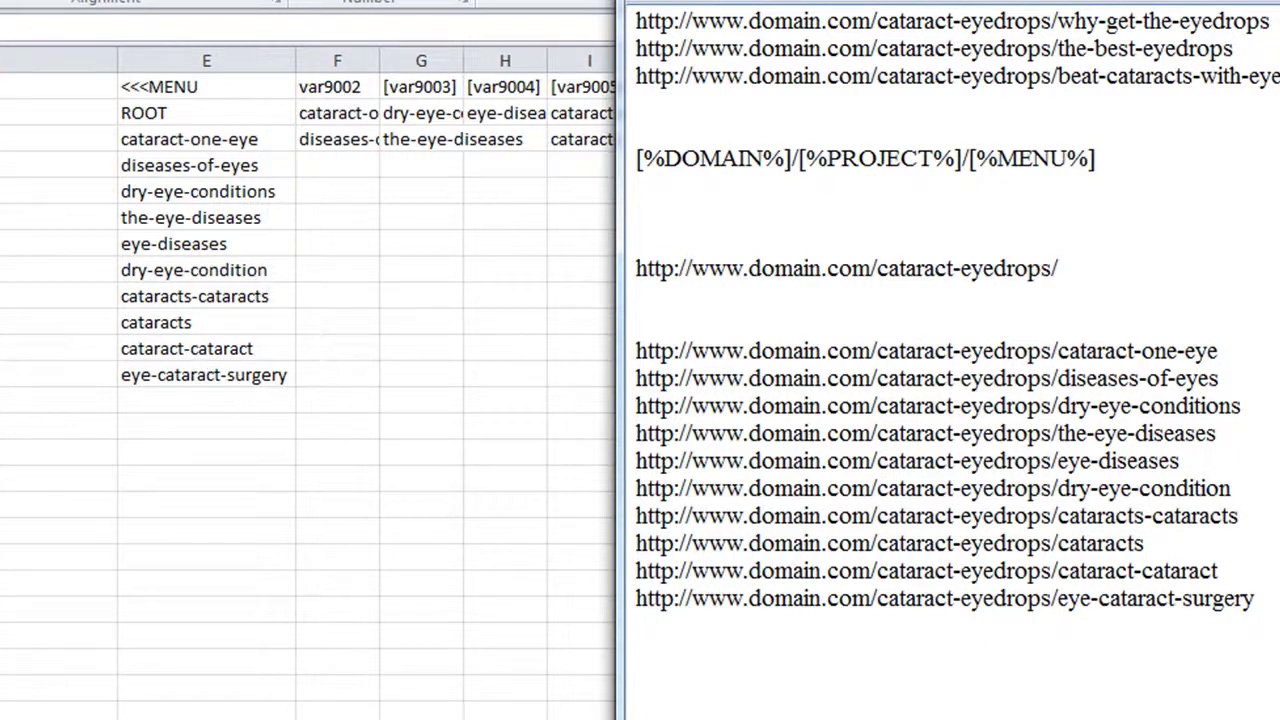
Move Notepad aside and load the MOWG-Samples.pfl profile into MOWG.
left_click_drag(983, 2, 1279, 20)
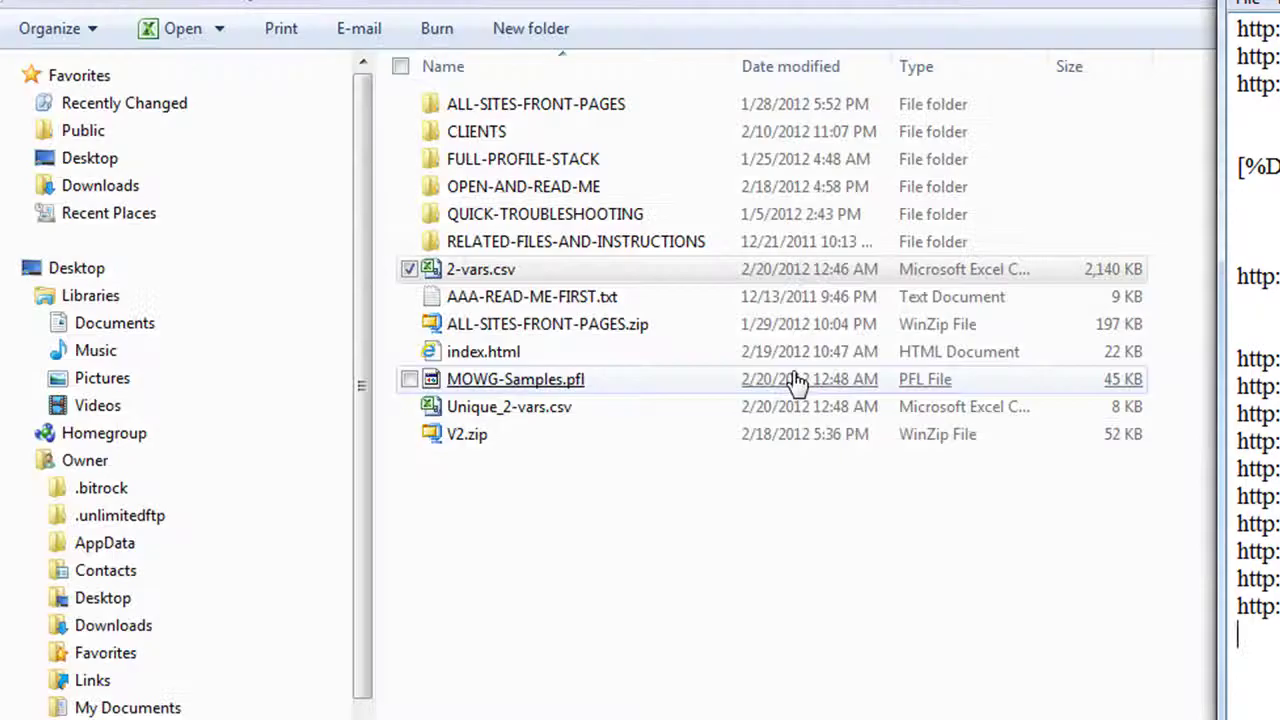
left_click(660, 697)
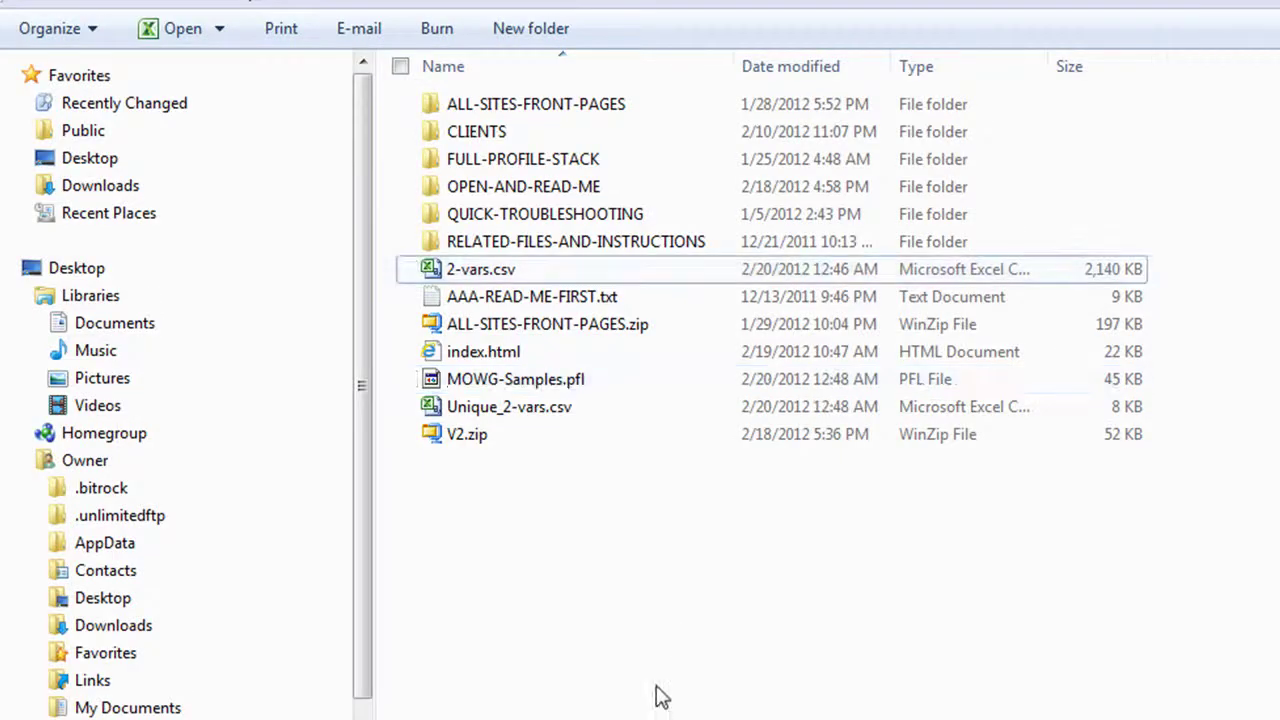
left_click(532, 392)
double_click(532, 392)
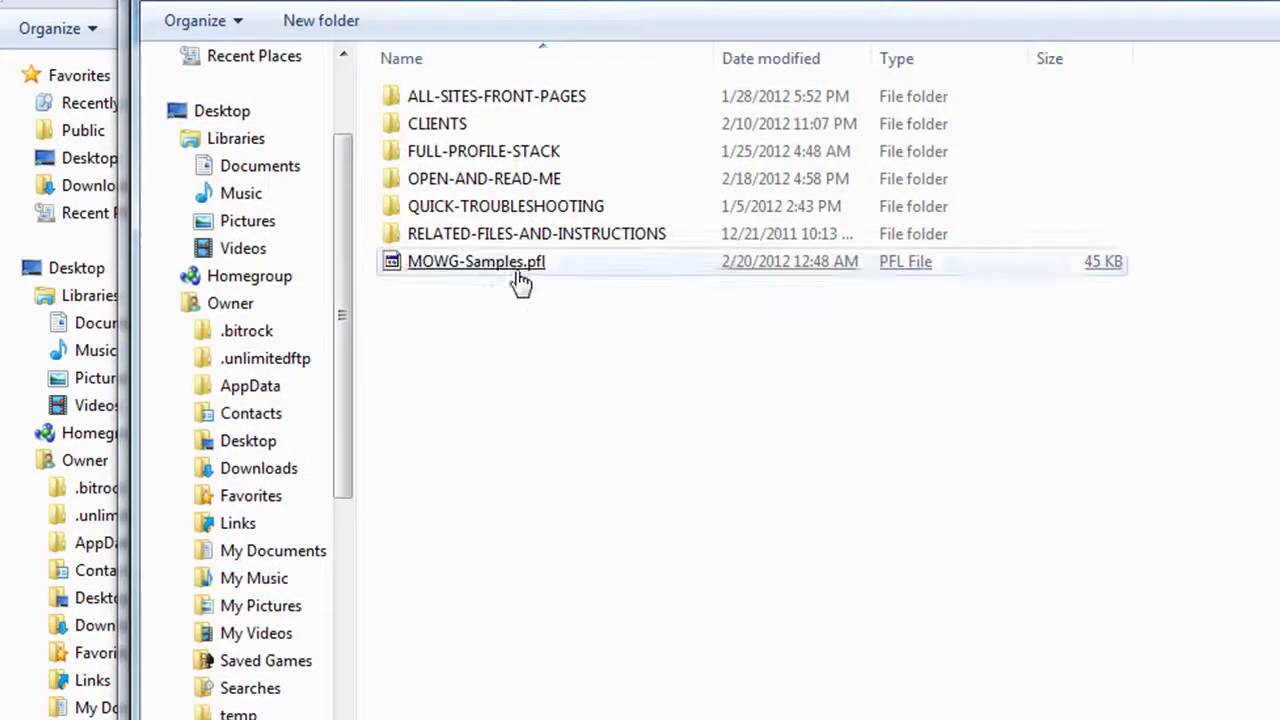
double_click(518, 265)
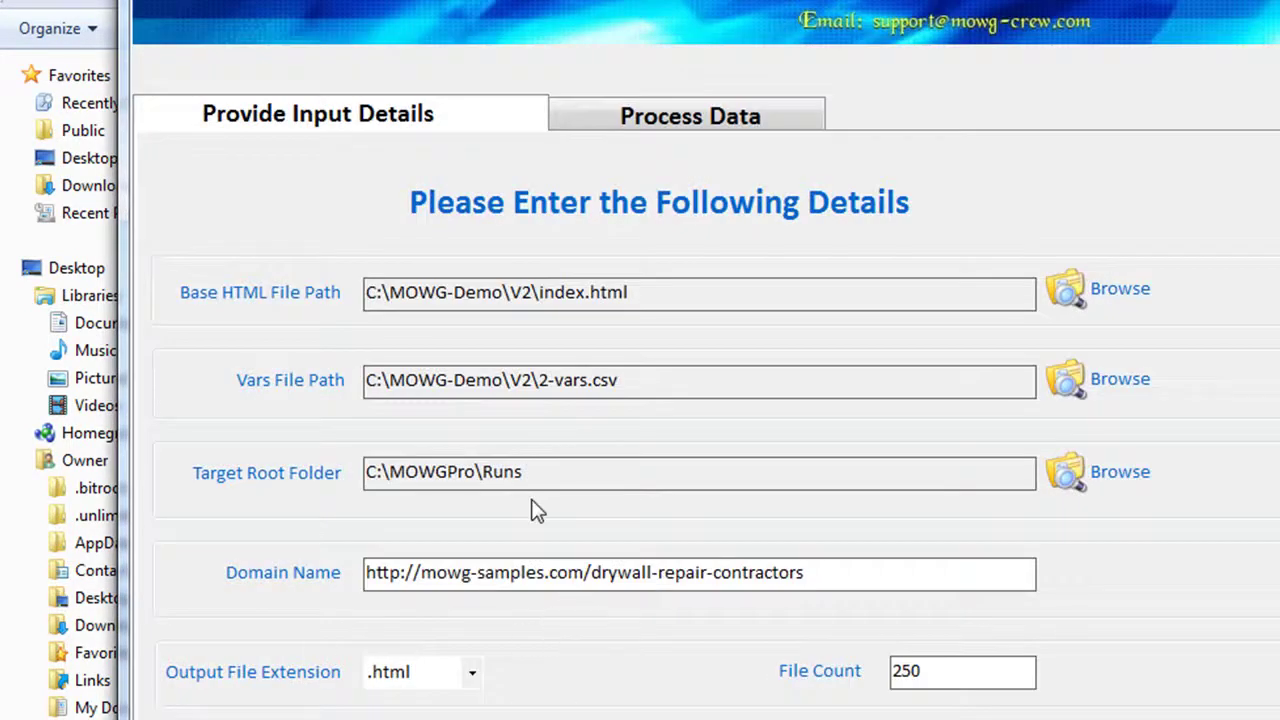
Review the profile's base HTML, vars and target folder paths, and the domain and folder parts of its Domain Name.
left_click_drag(644, 292, 522, 292)
left_click_drag(645, 386, 533, 381)
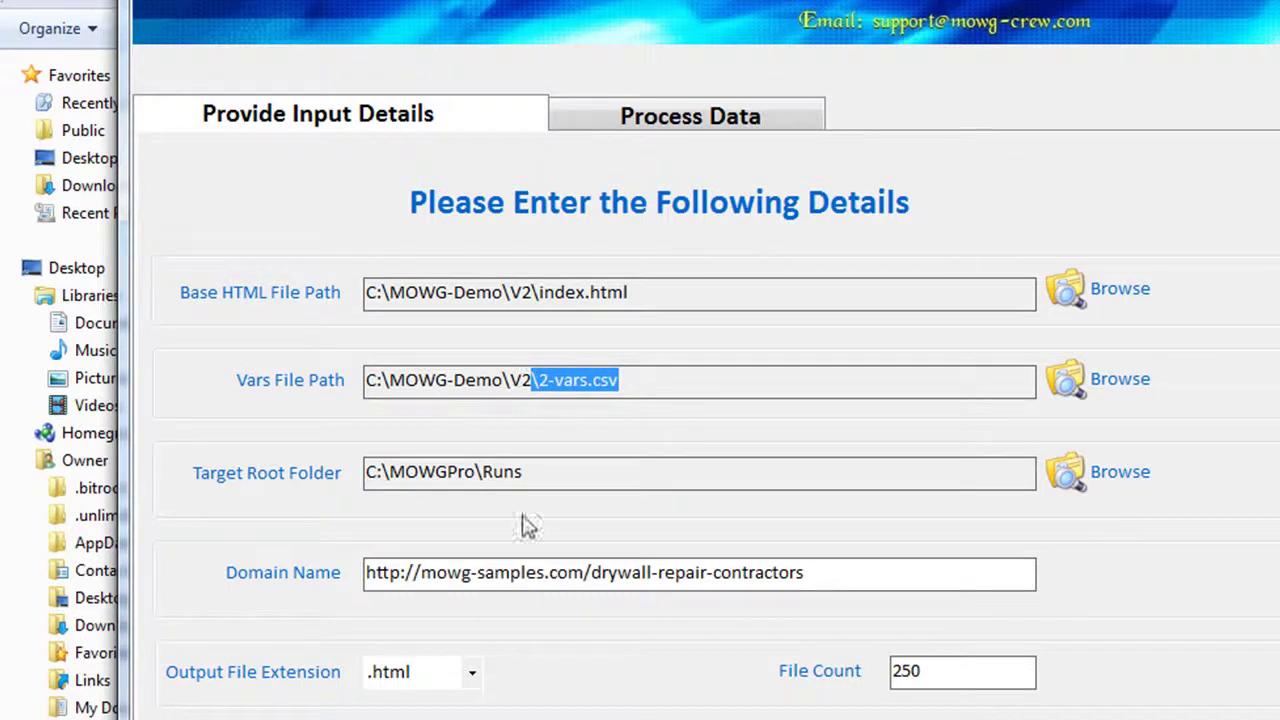
left_click_drag(546, 474, 364, 474)
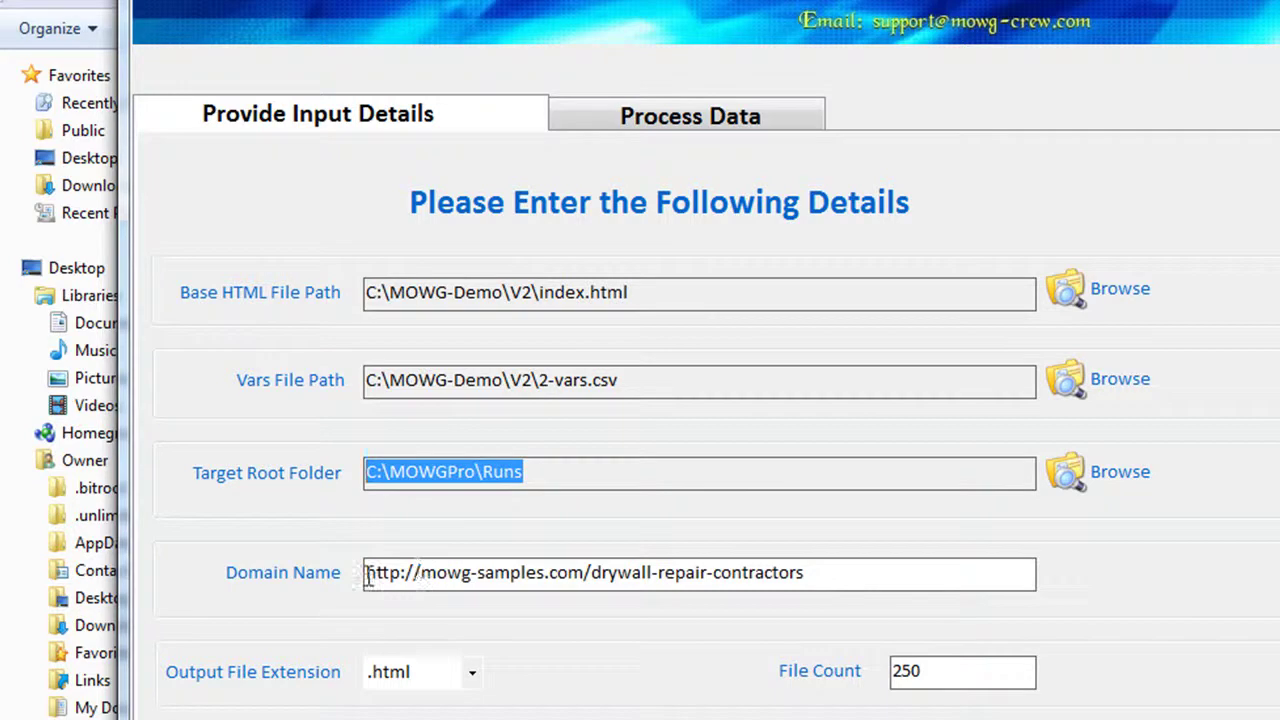
left_click_drag(366, 573, 579, 585)
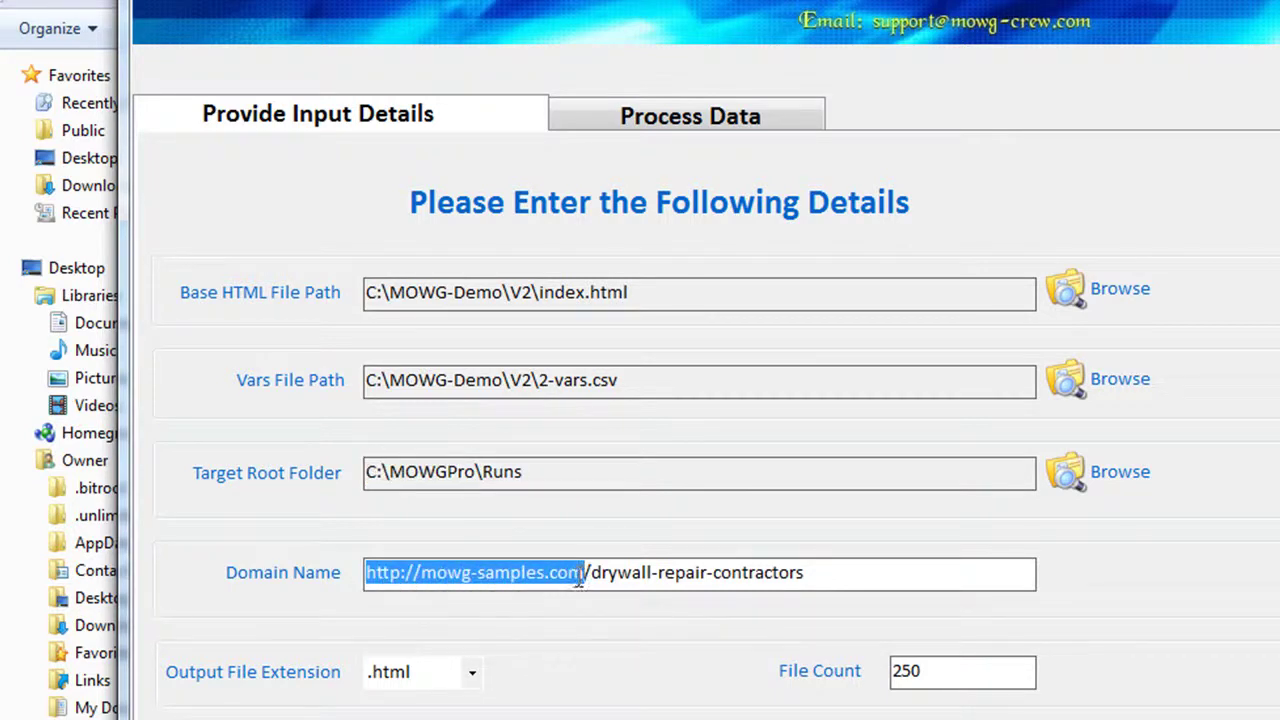
left_click_drag(583, 585, 592, 583)
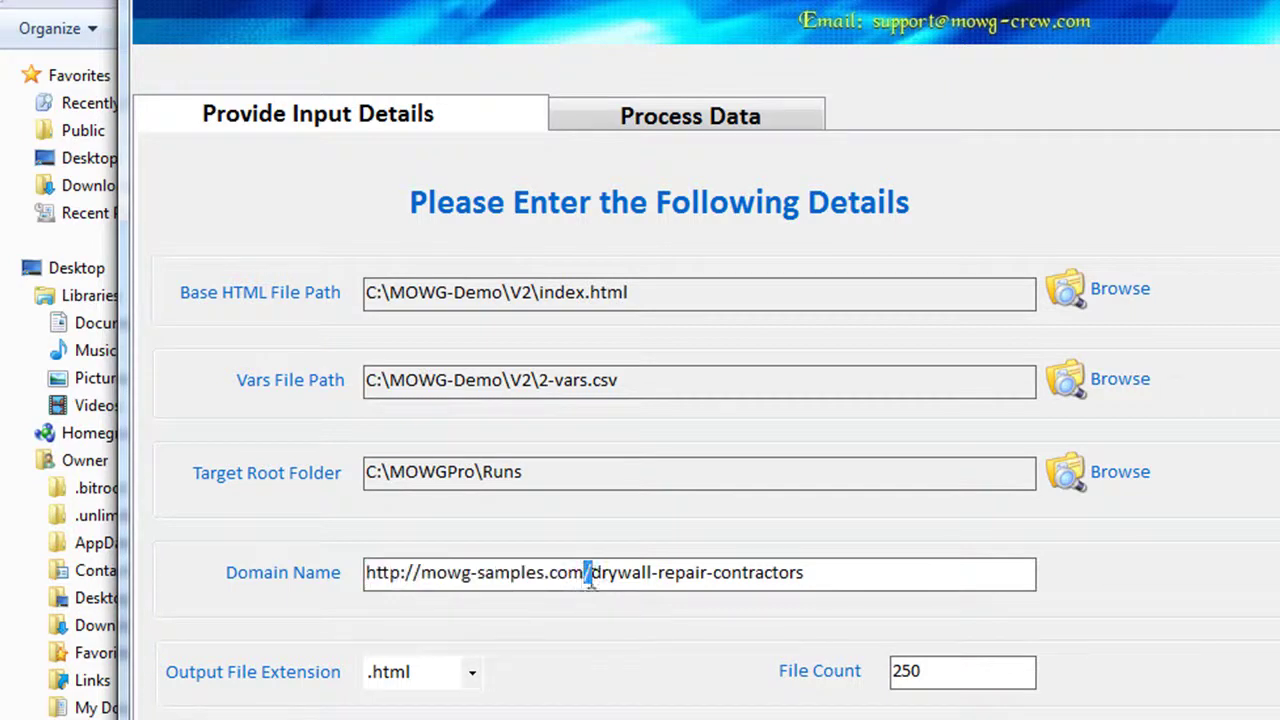
left_click_drag(814, 569, 593, 580)
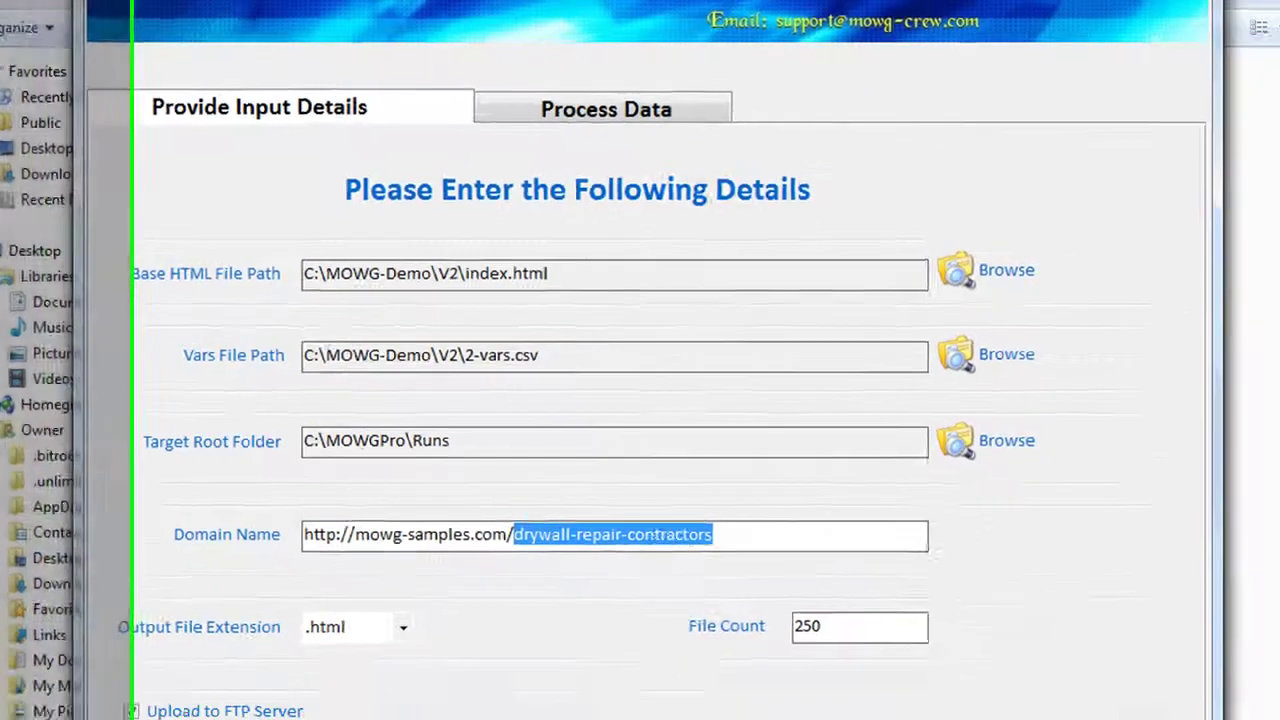
Compare the [%DOMAIN%]/[%PROJECT%] part of the Notepad pattern with the full Domain Name entry in the profile.
left_click(1035, 135)
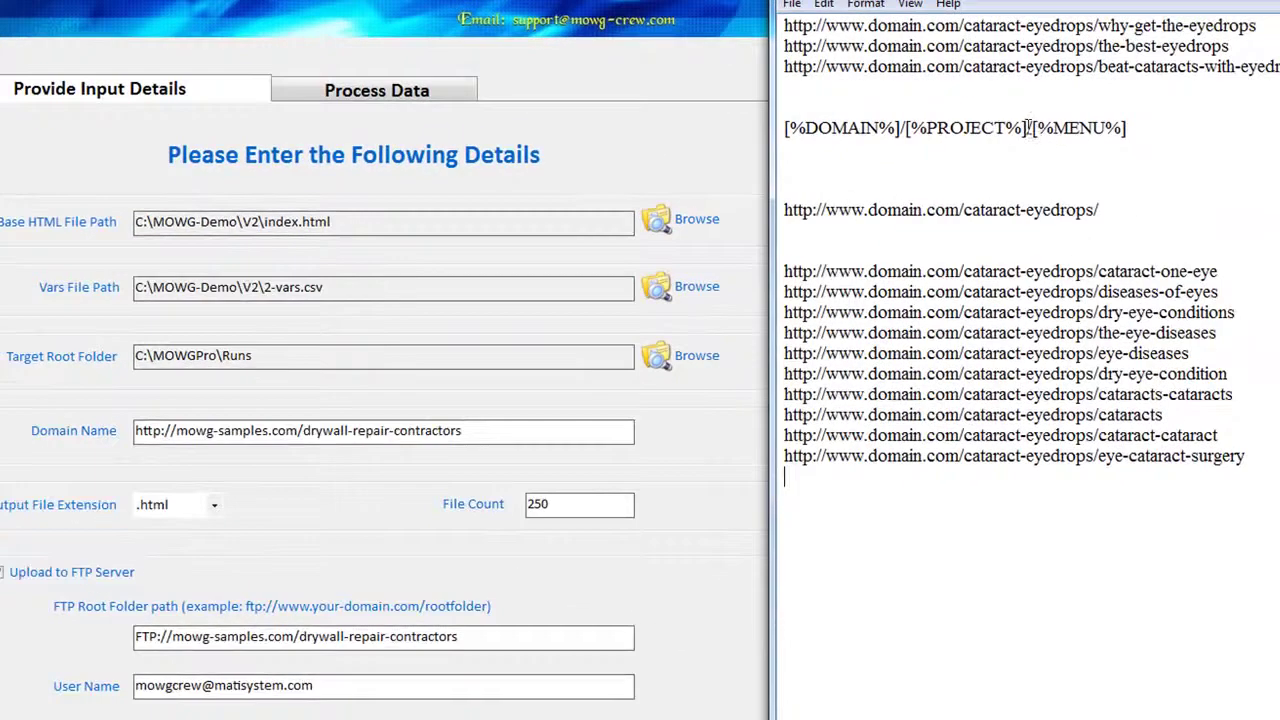
left_click_drag(1028, 127, 784, 130)
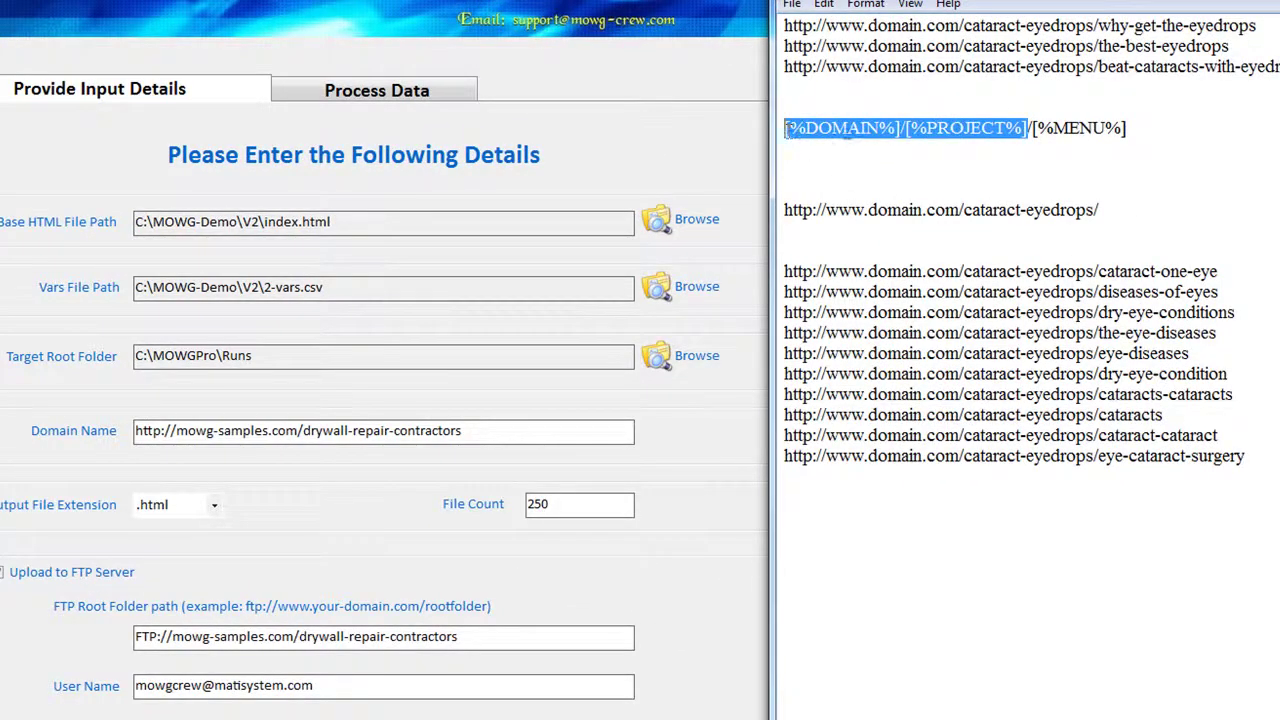
left_click_drag(487, 432, 215, 432)
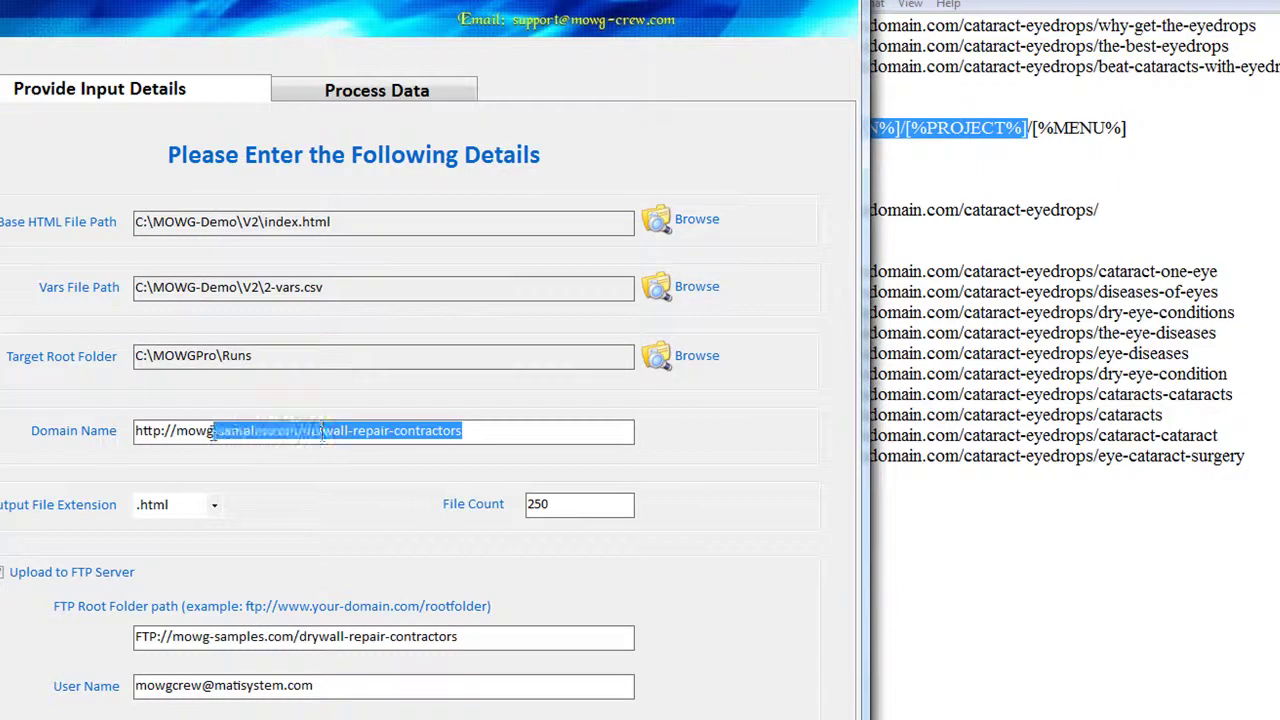
key("ctrl+a")
key("Delete")
key("ctrl+z")
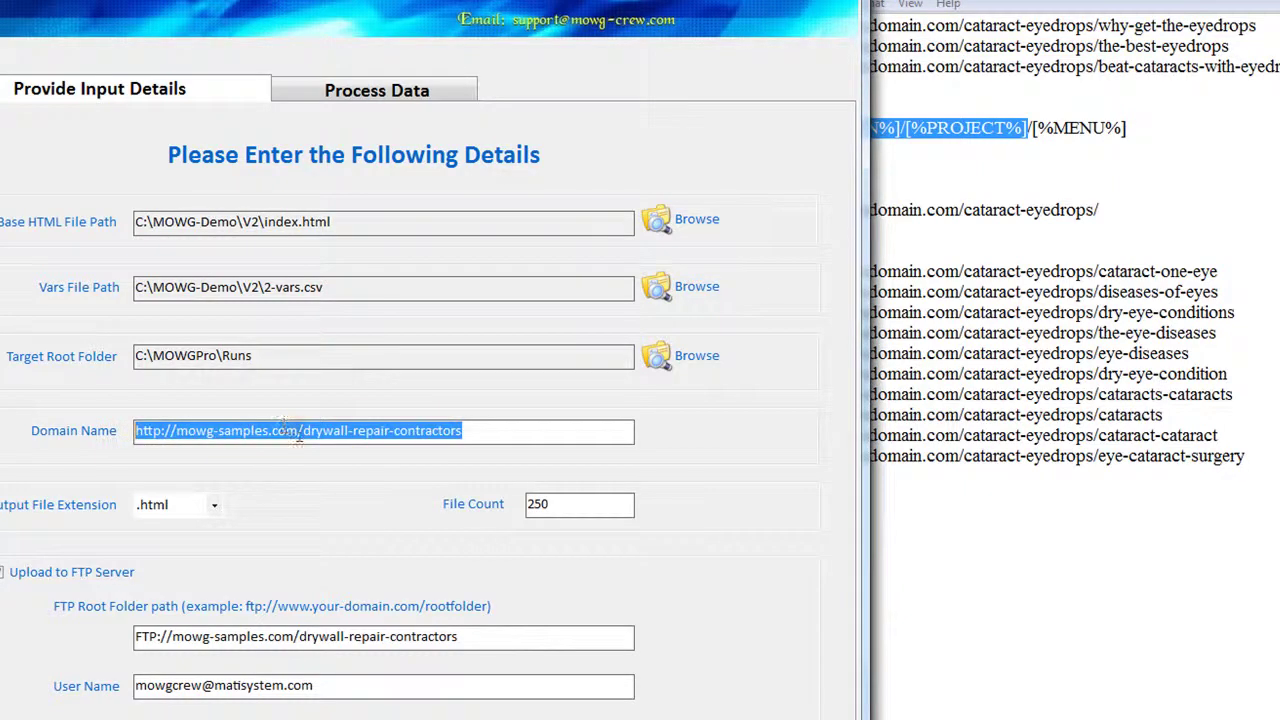
left_click(302, 430)
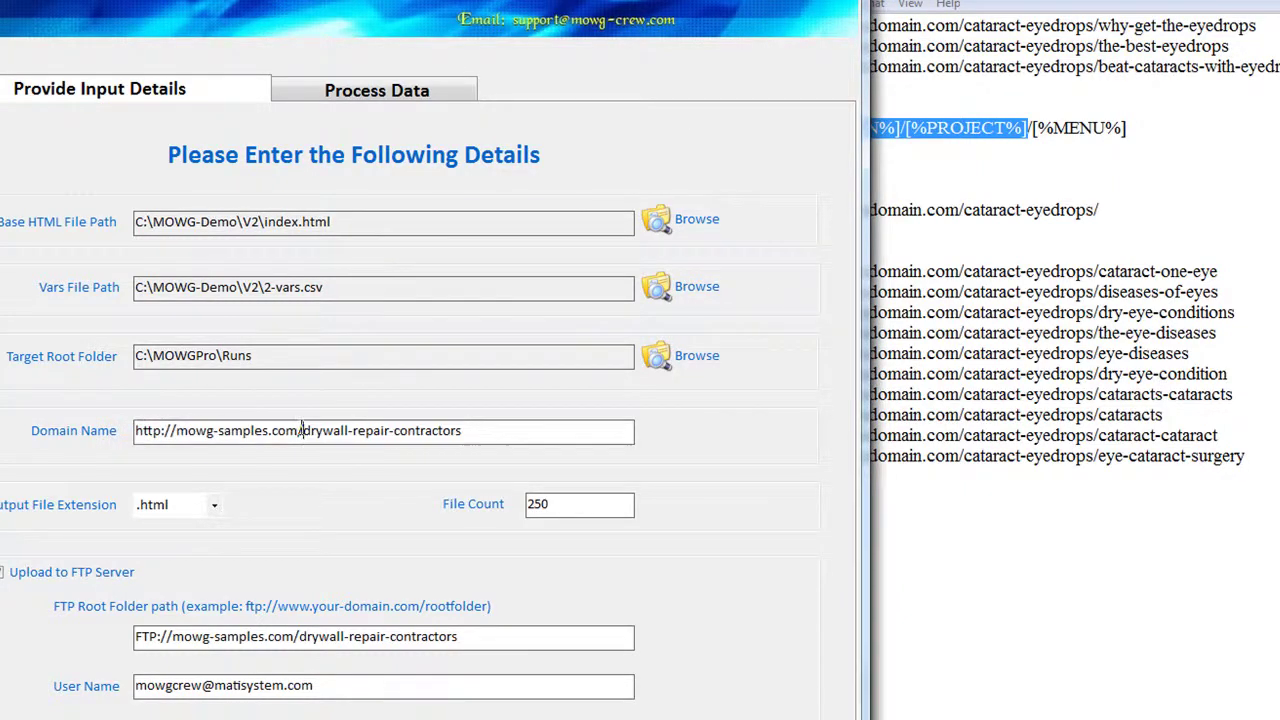
left_click(996, 535)
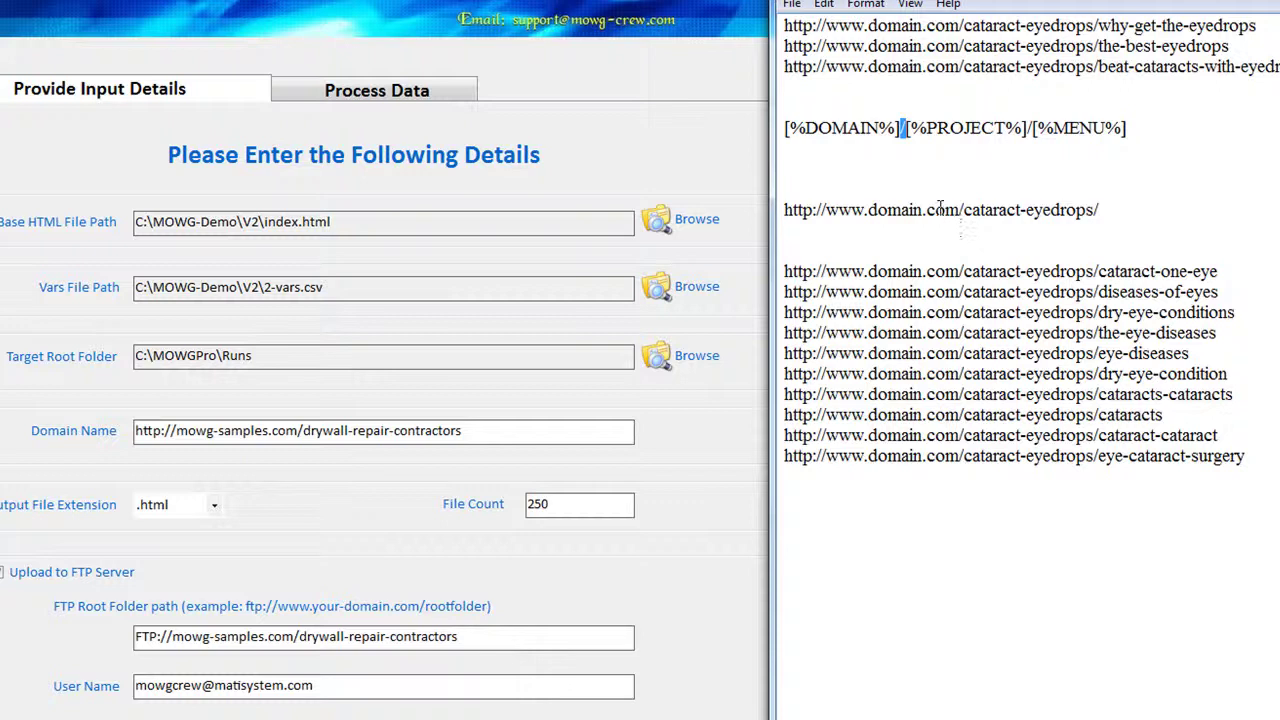
left_click(298, 428)
left_click_drag(298, 430, 128, 430)
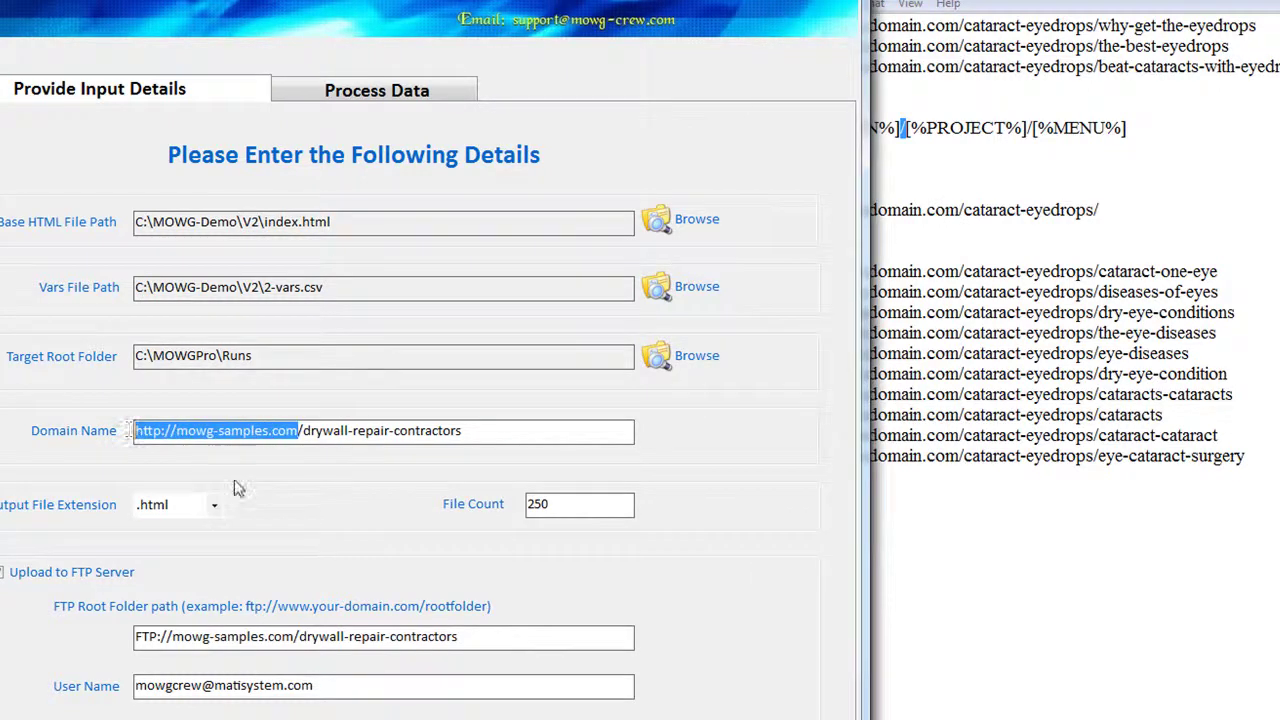
left_click_drag(303, 431, 463, 428)
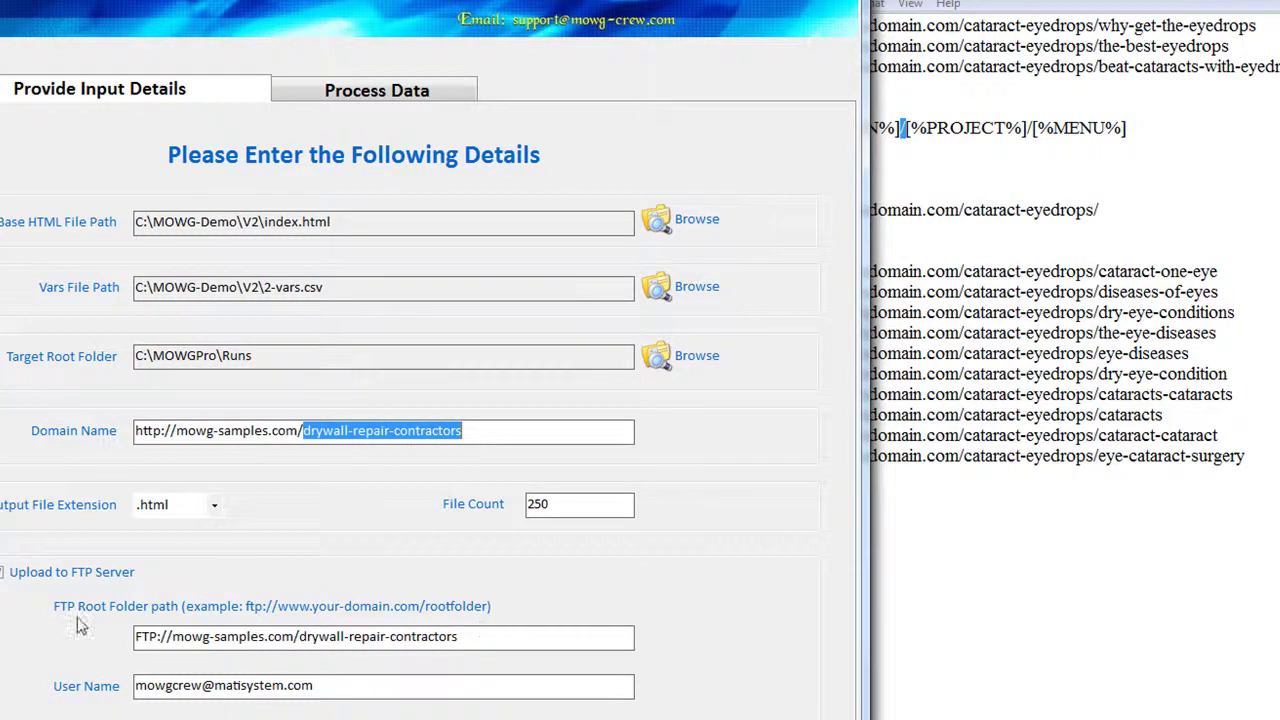
Compare the drywall-repair-contractors folder in the Domain Name with the same folder in the FTP Root Folder path.
left_click(250, 637)
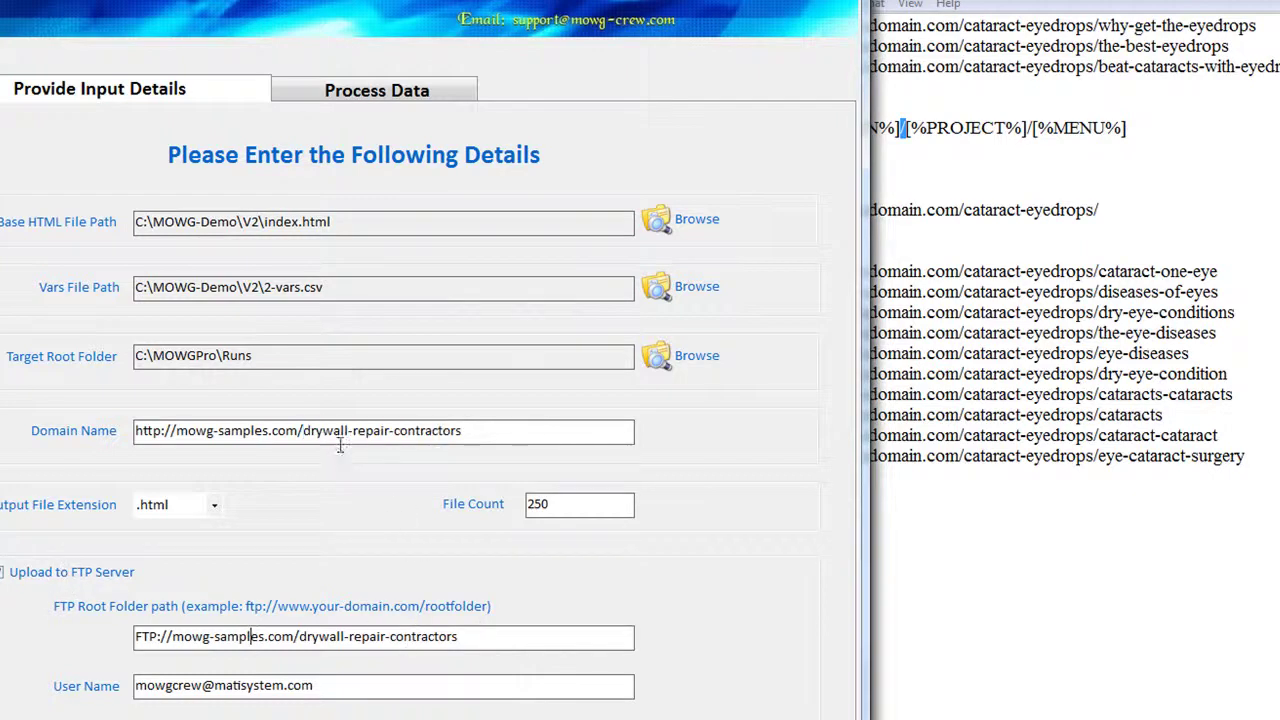
left_click_drag(479, 431, 298, 431)
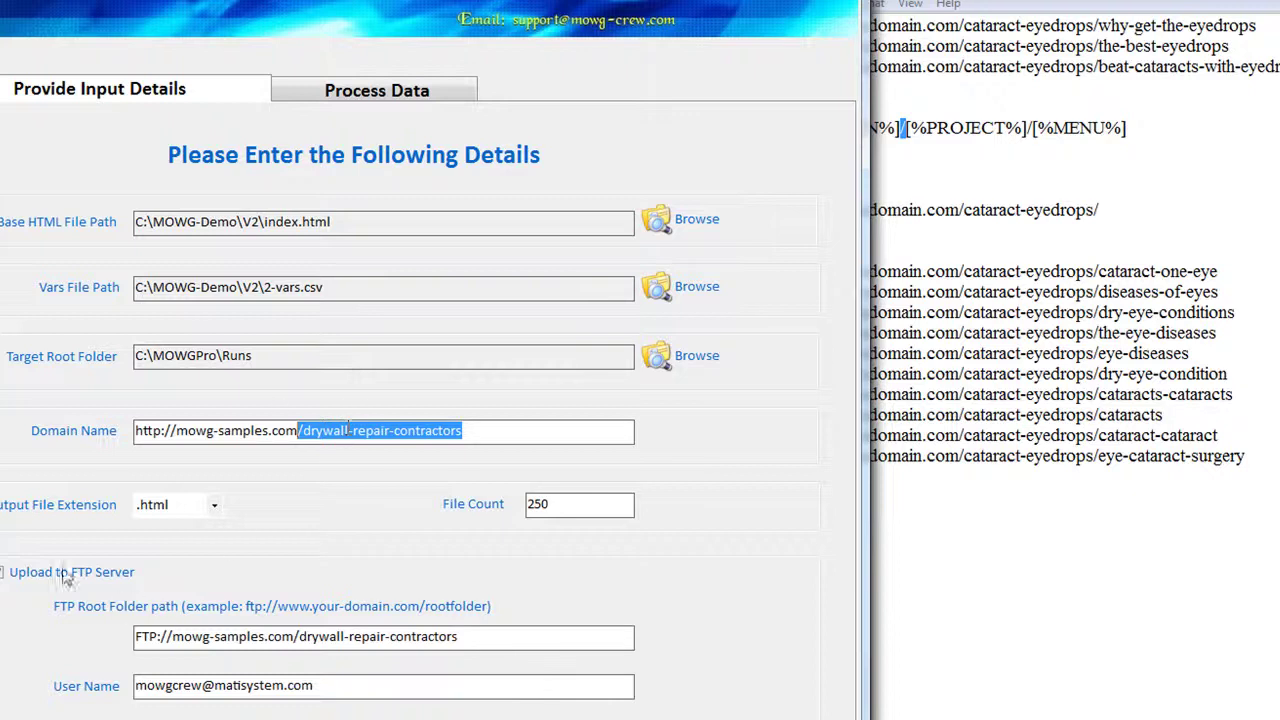
left_click_drag(458, 636, 298, 637)
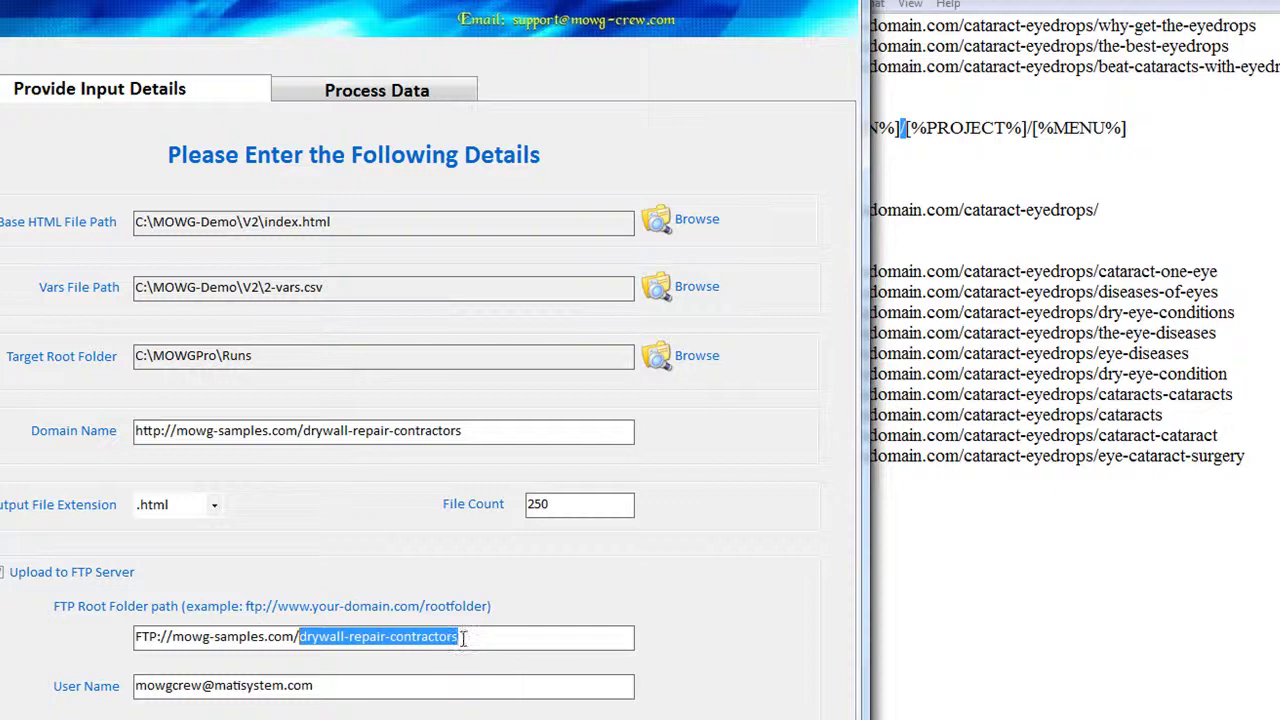
left_click_drag(468, 636, 301, 640)
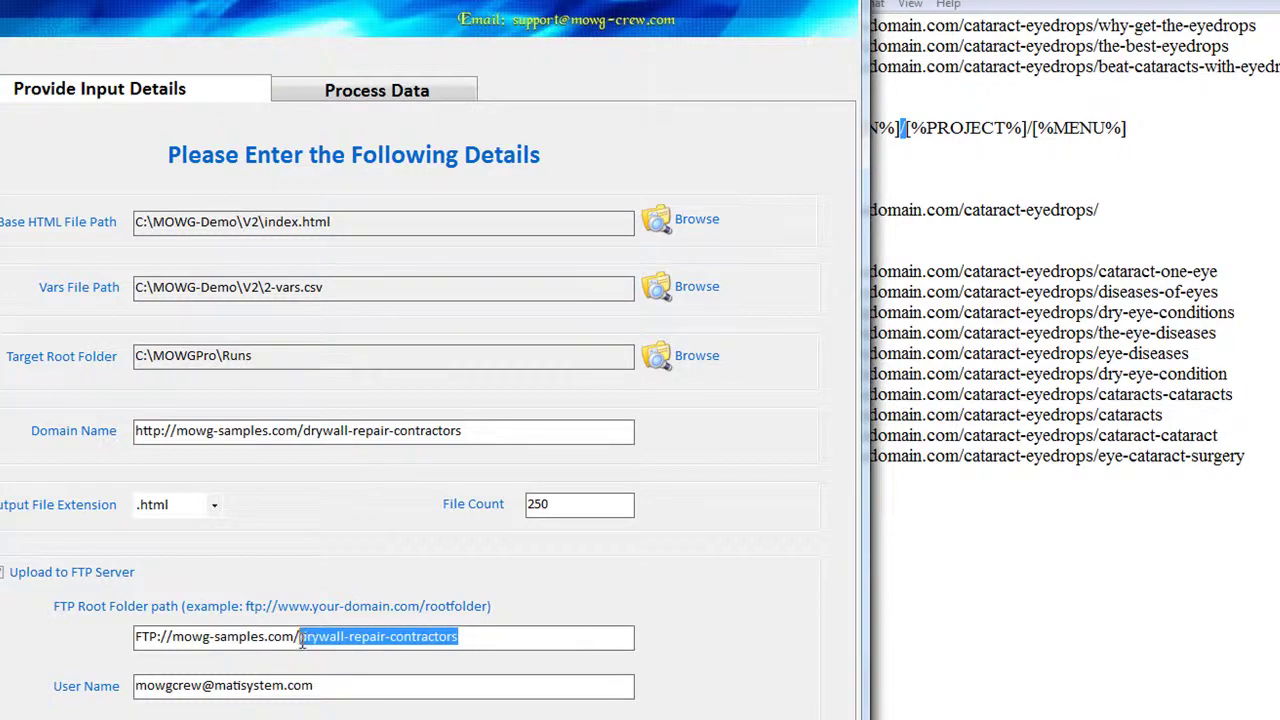
left_click(481, 645)
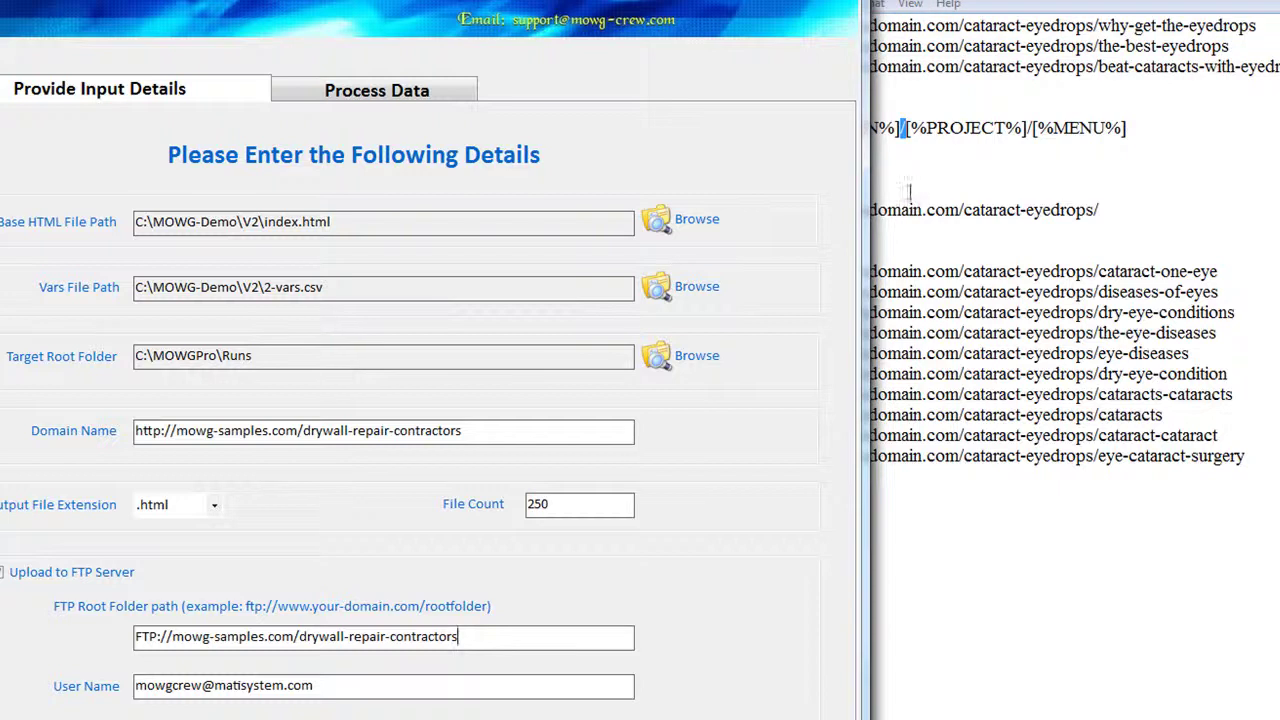
Copy cataract-eyedrops from the Notepad URL and paste it over the drywall-repair-contractors folder in the Domain Name.
left_click_drag(1097, 211, 964, 212)
right_click(978, 218)
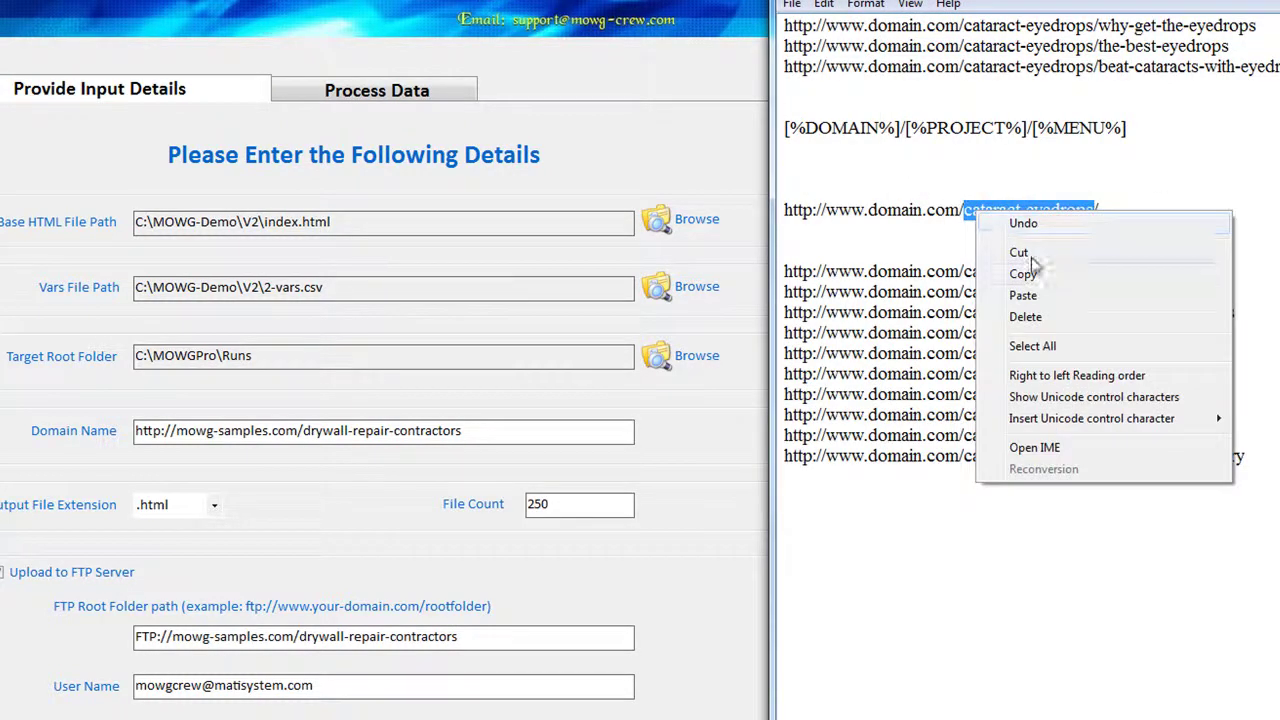
left_click(1030, 272)
left_click_drag(463, 430, 303, 430)
right_click(385, 438)
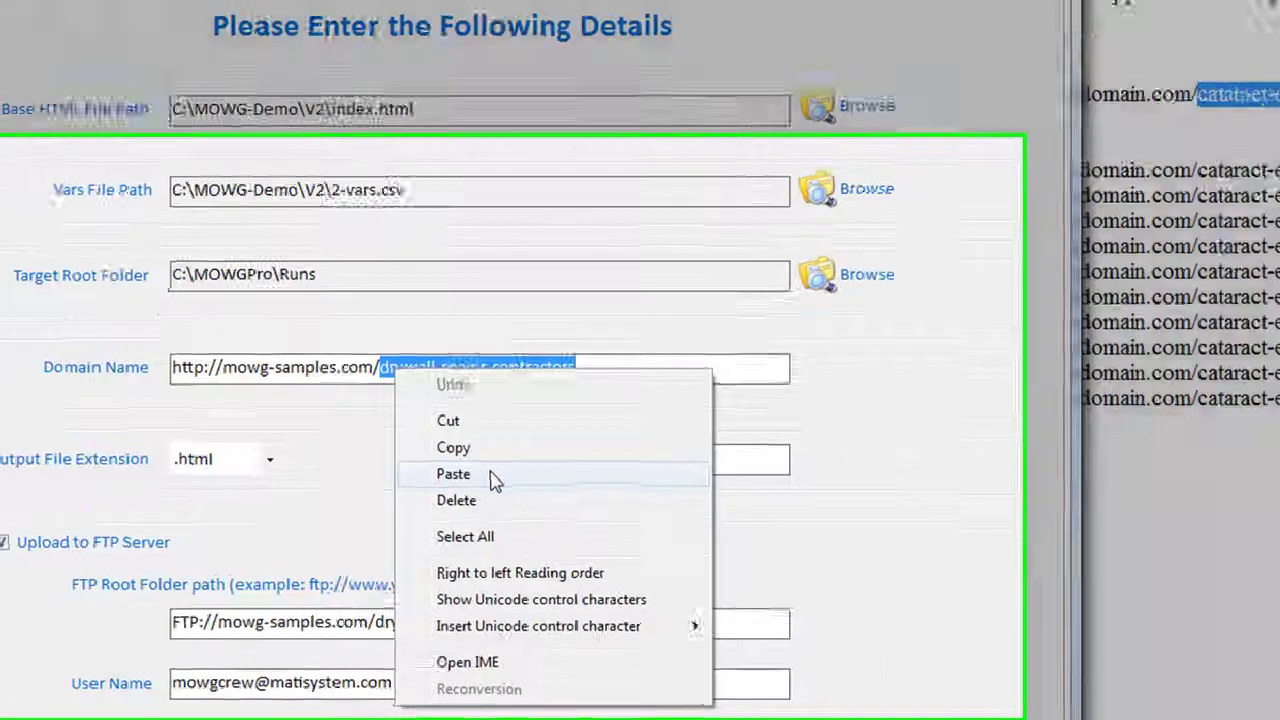
left_click(404, 528)
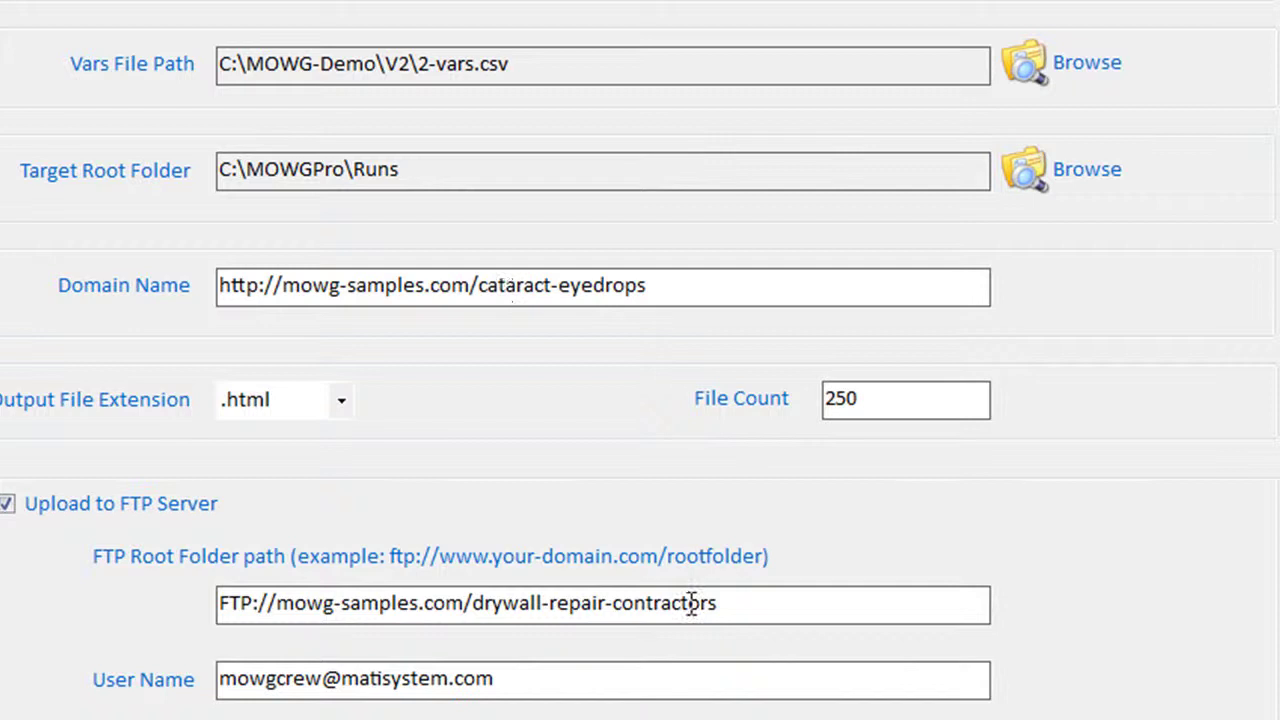
Replace the drywall-repair-contractors folder in the FTP Root Folder path with cataract-eyedrops.
left_click_drag(718, 603, 478, 617)
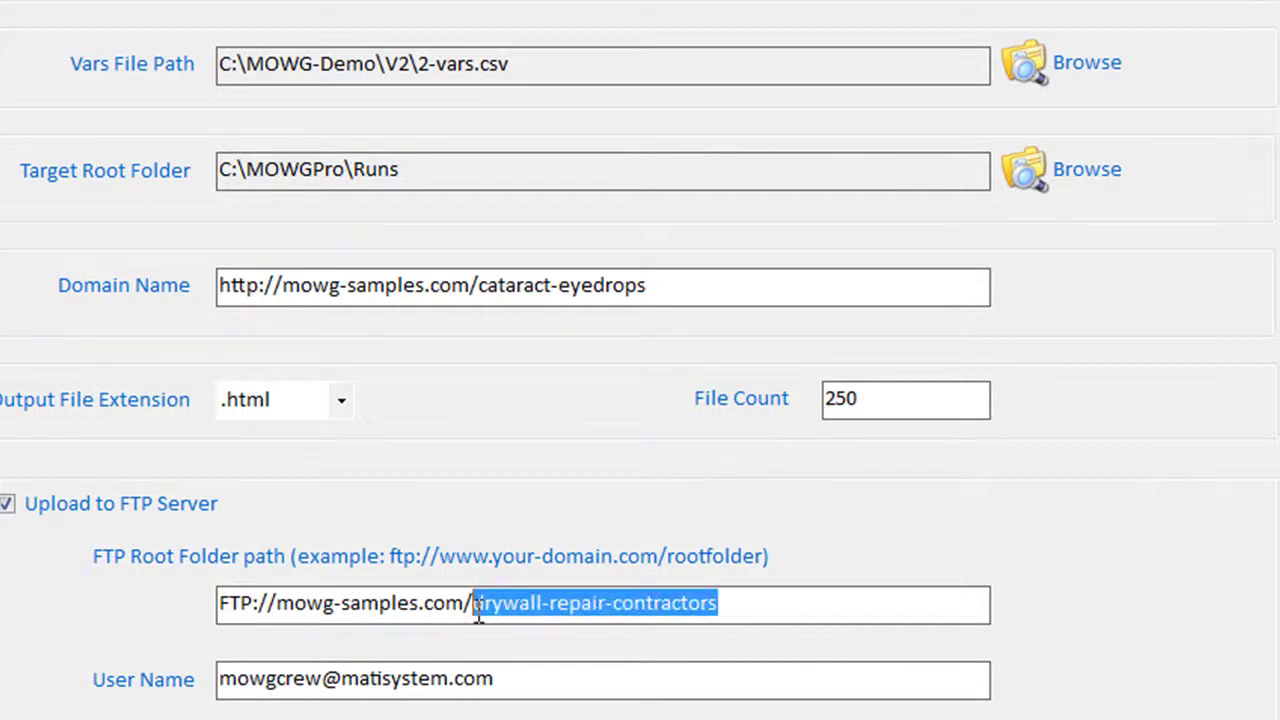
right_click(522, 597)
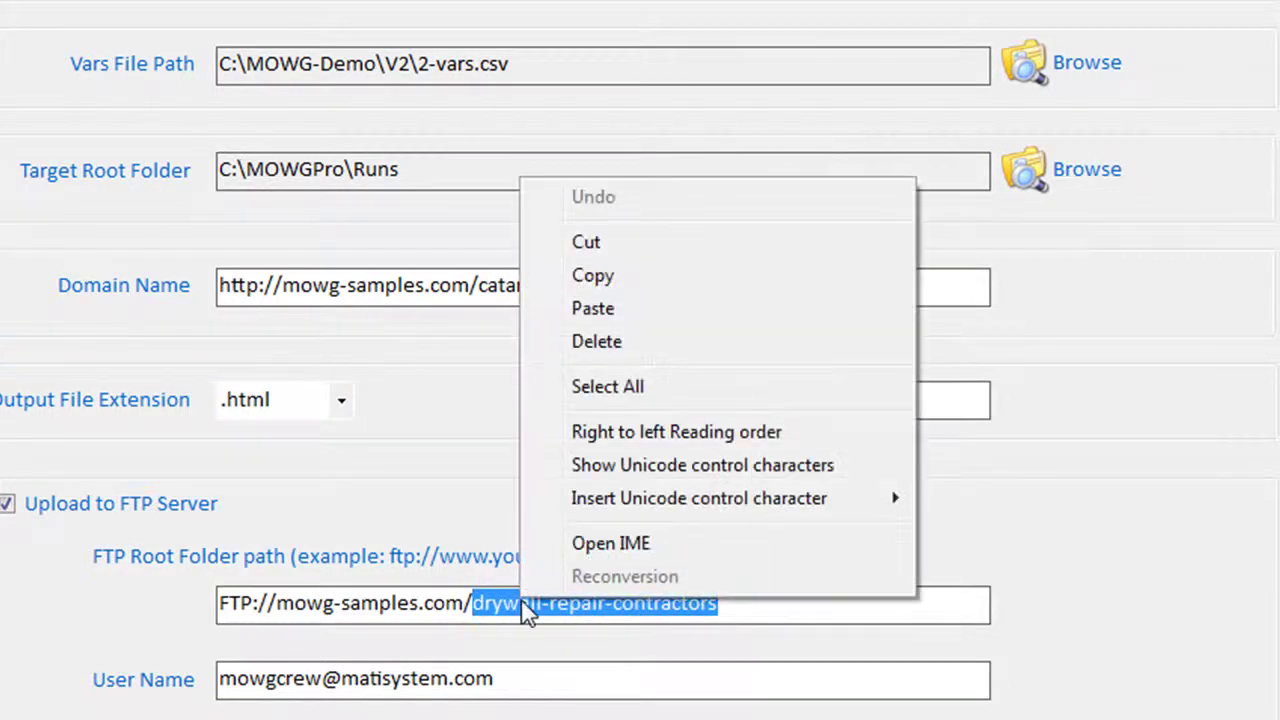
left_click(620, 306)
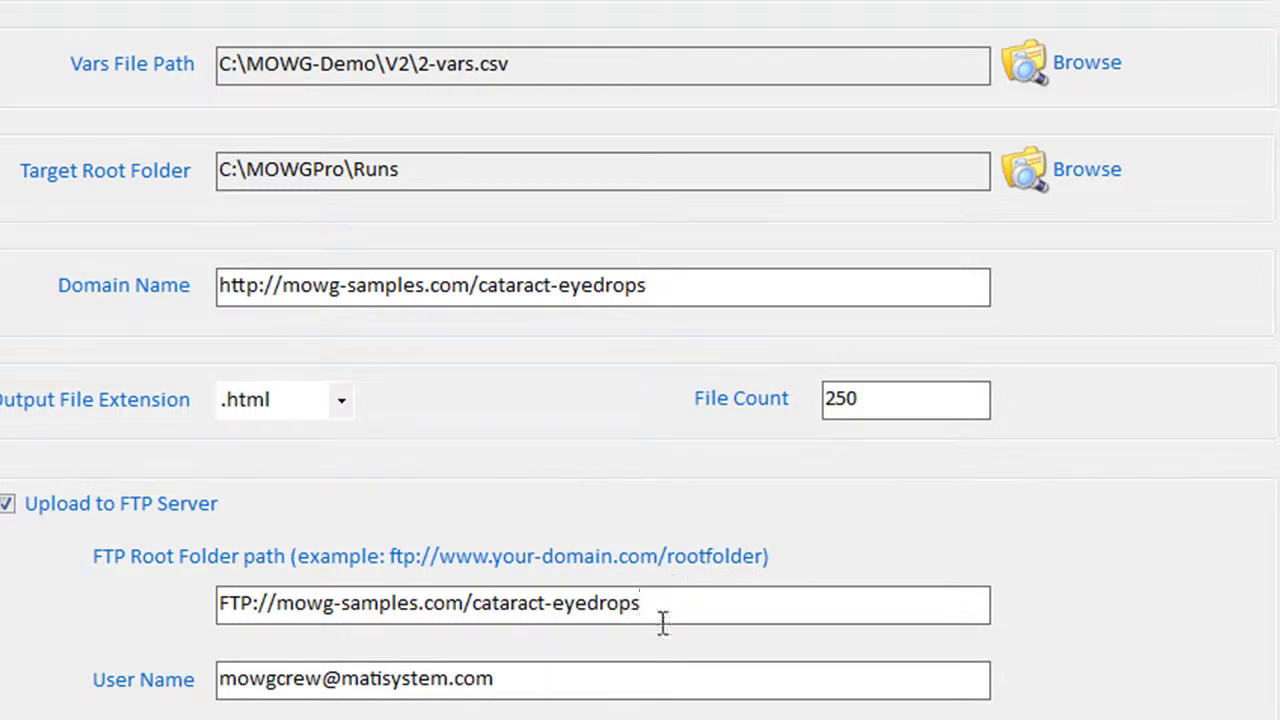
left_click_drag(650, 288, 220, 298)
right_click(286, 286)
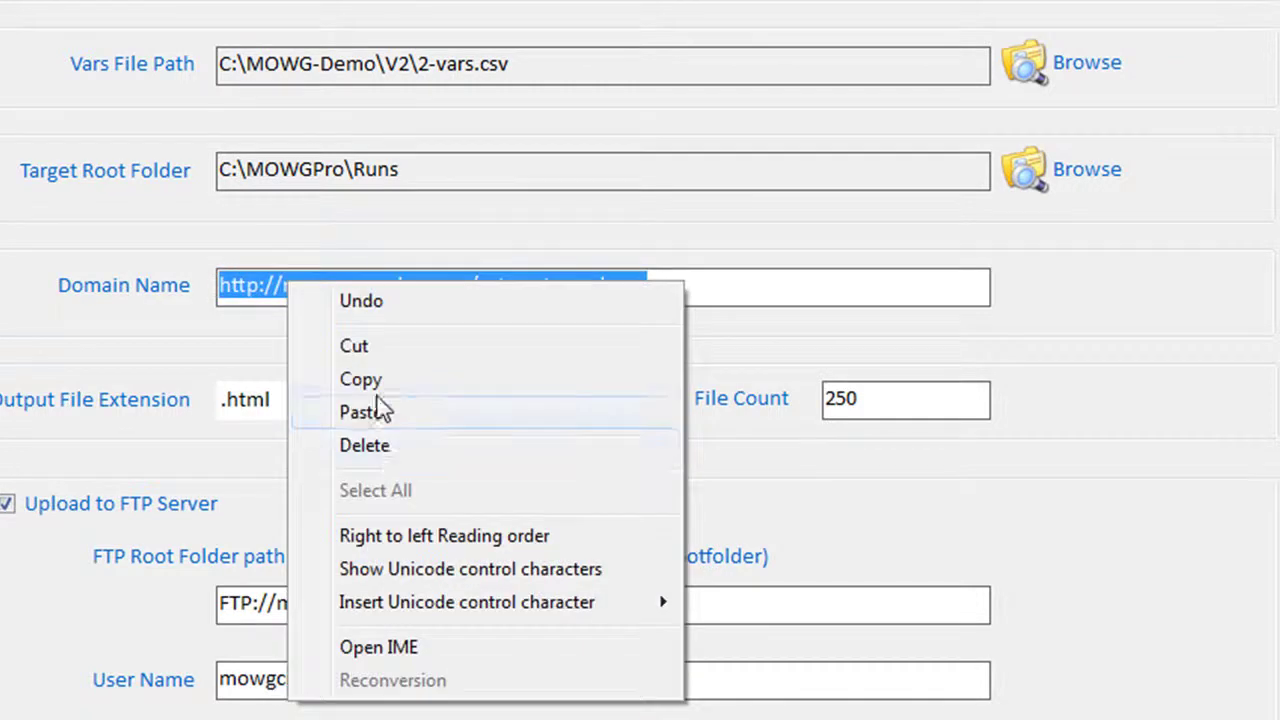
left_click(360, 378)
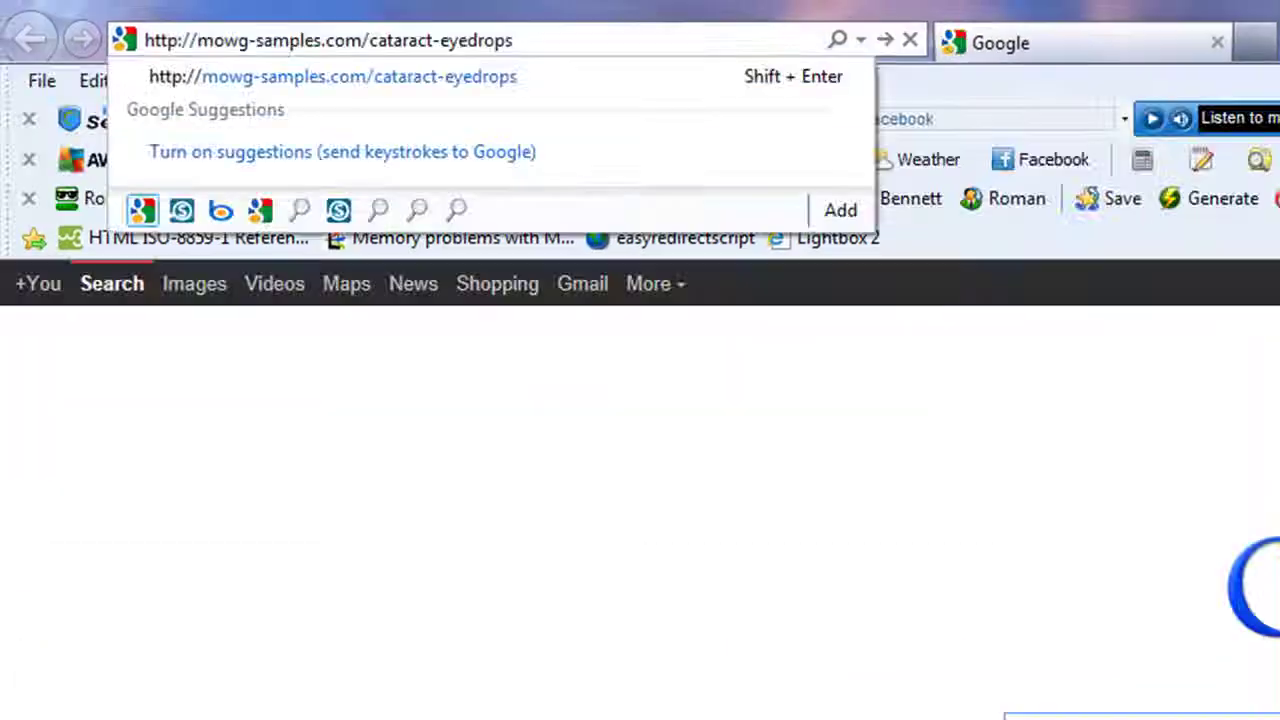
key("Return")
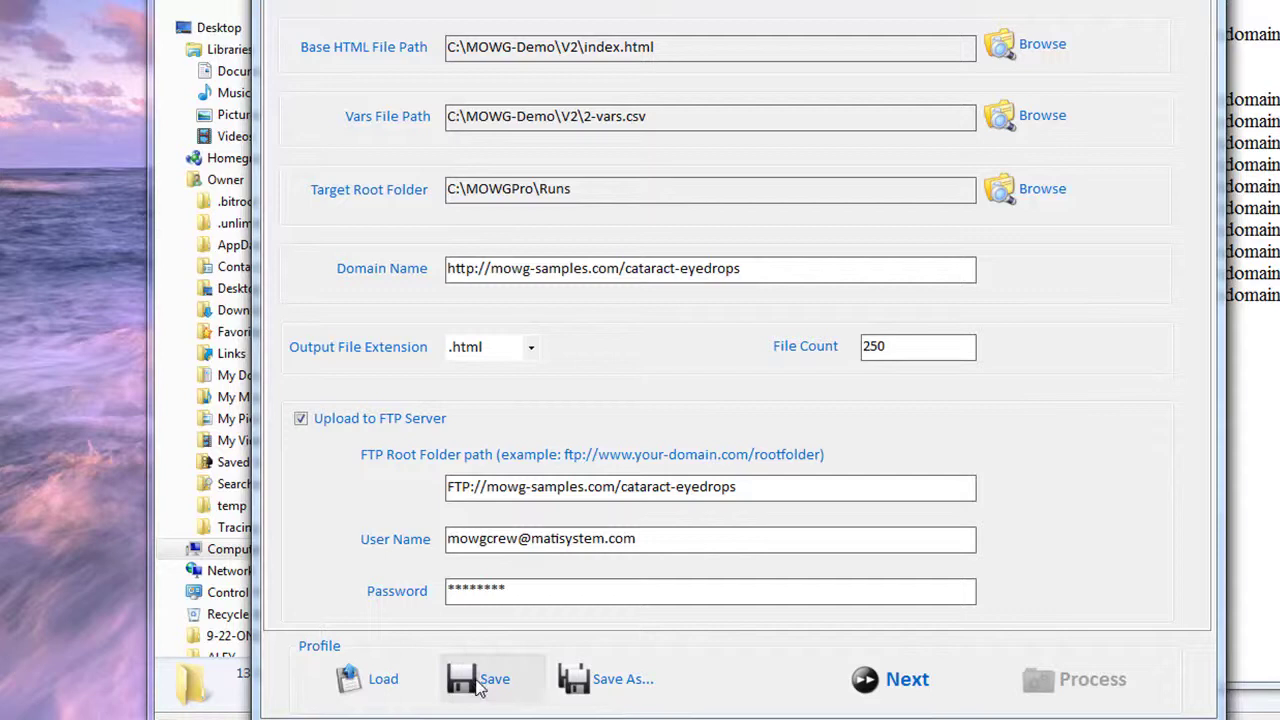
Save the current settings as a new profile file named MOWG-Samples-cataract-1.
left_click(620, 686)
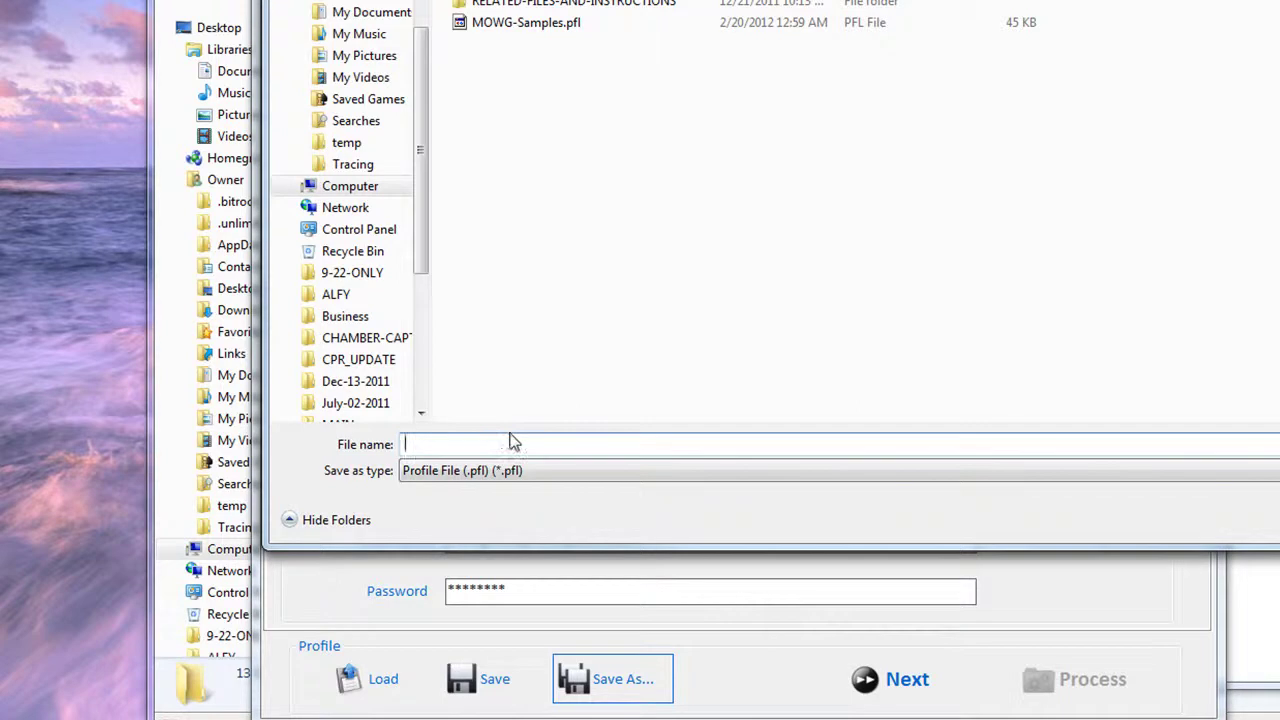
type("MOWG-Sam")
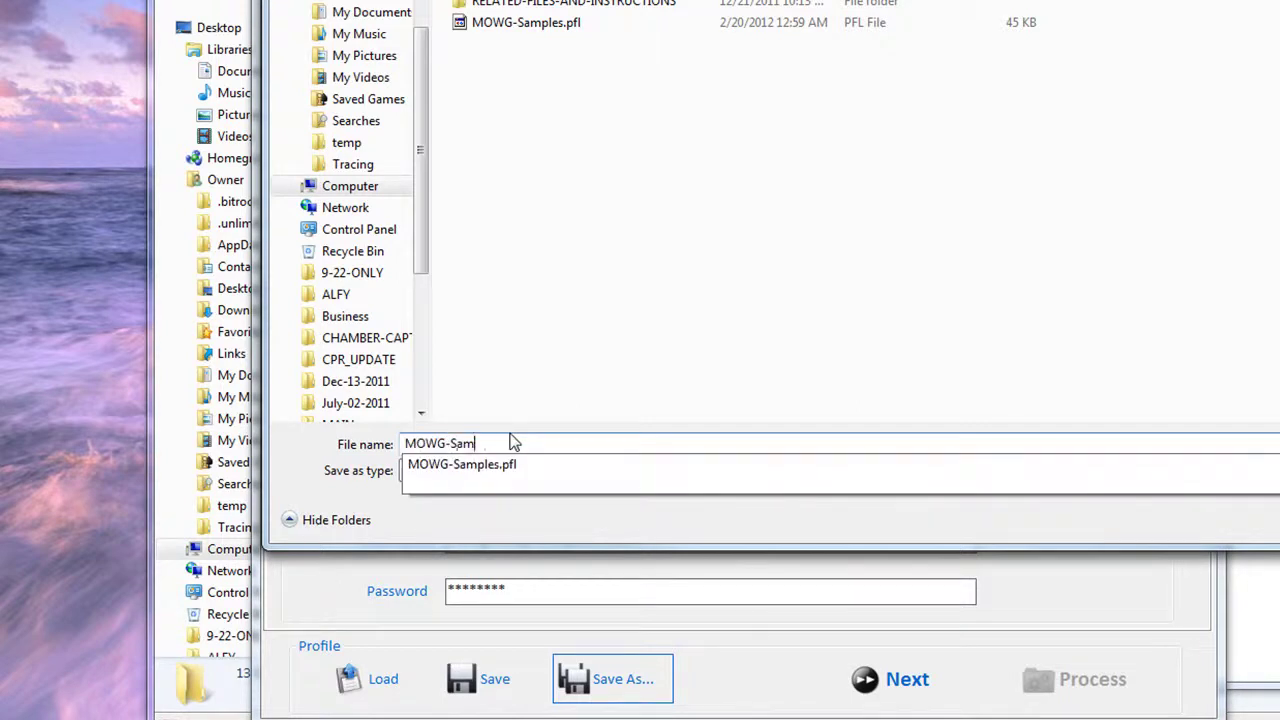
type("-")
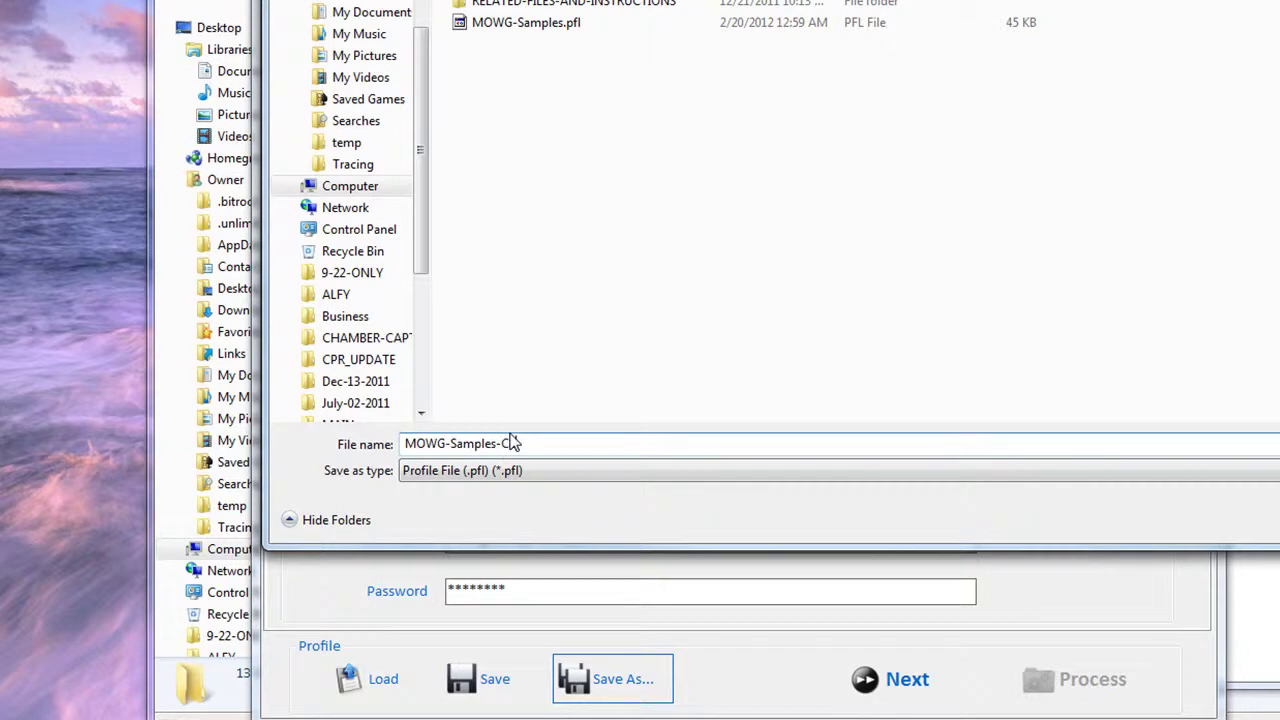
type("CED")
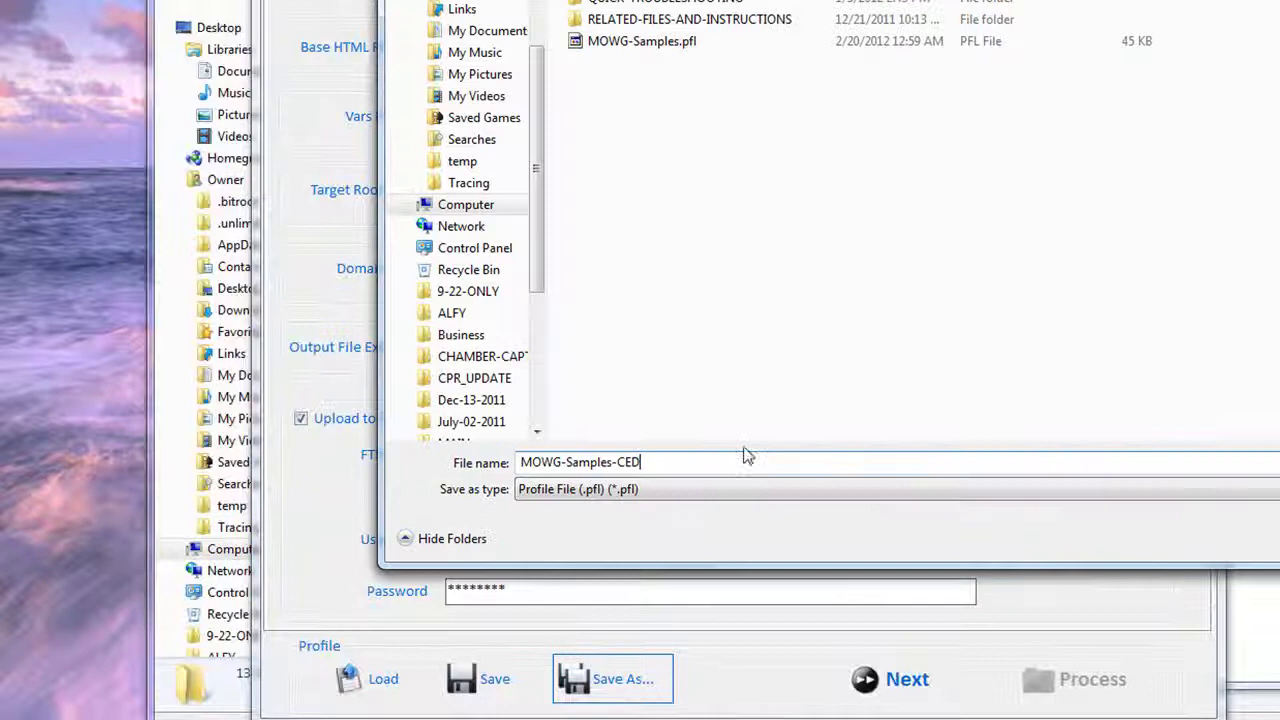
left_click_drag(648, 462, 626, 461)
key("Return")
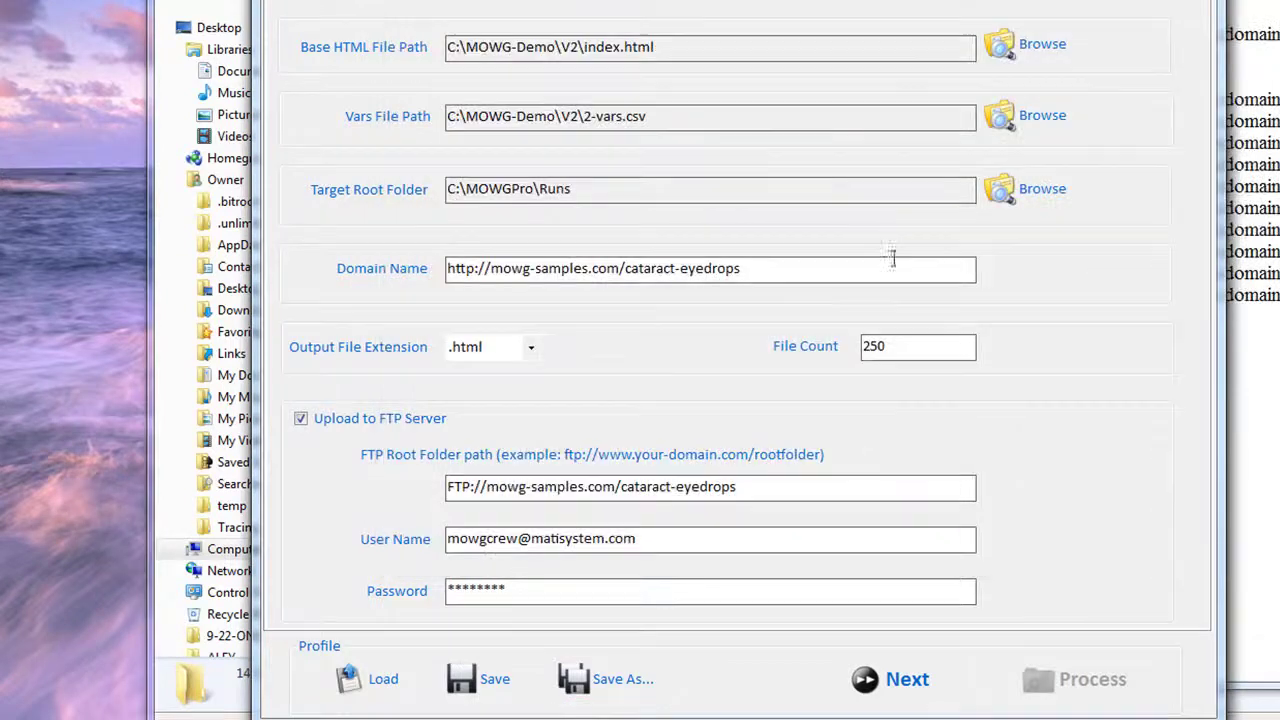
Compare the cataract-eyedrops folder in the FTP Root Folder path with the same folder in the Domain Name.
left_click_drag(740, 487, 621, 487)
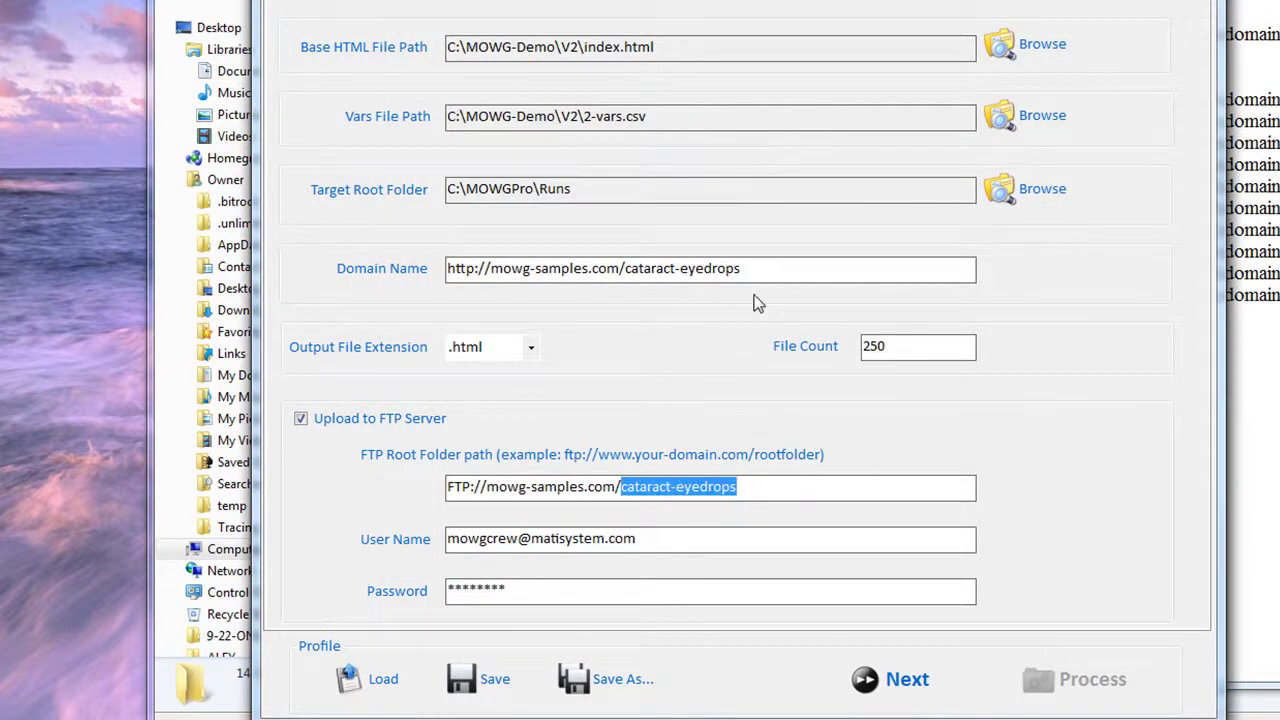
left_click_drag(742, 268, 630, 268)
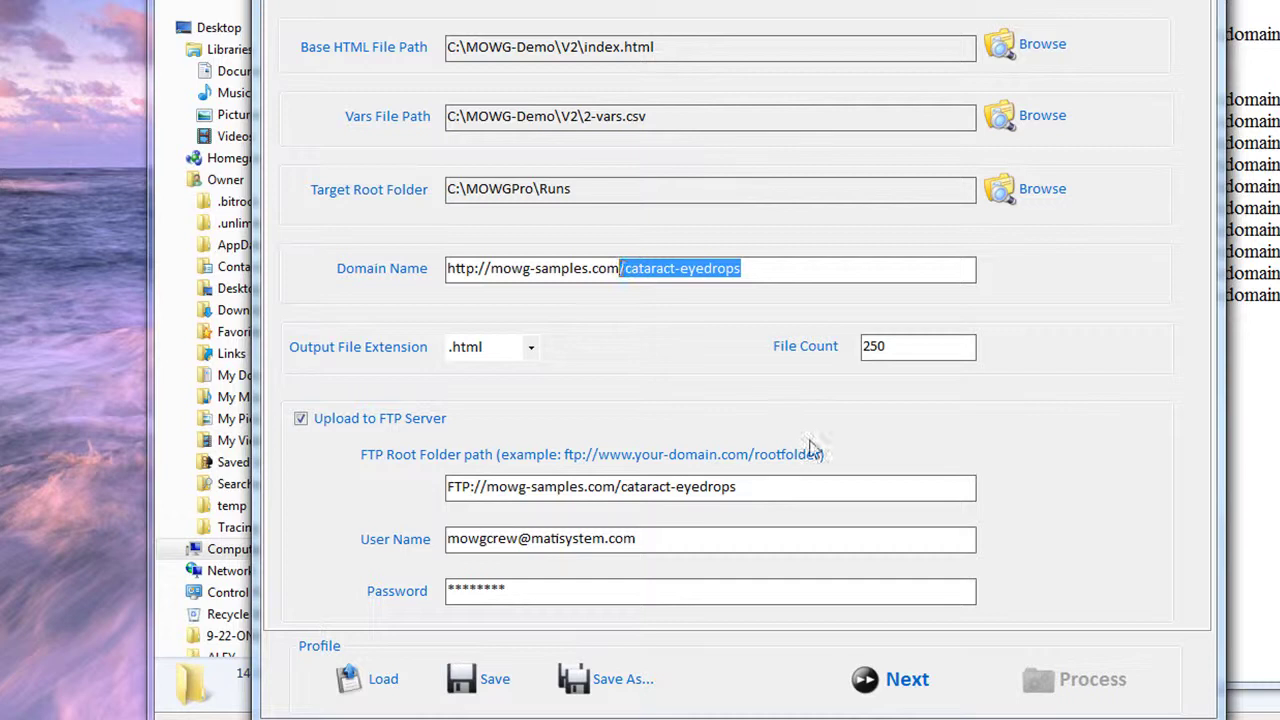
left_click(799, 488)
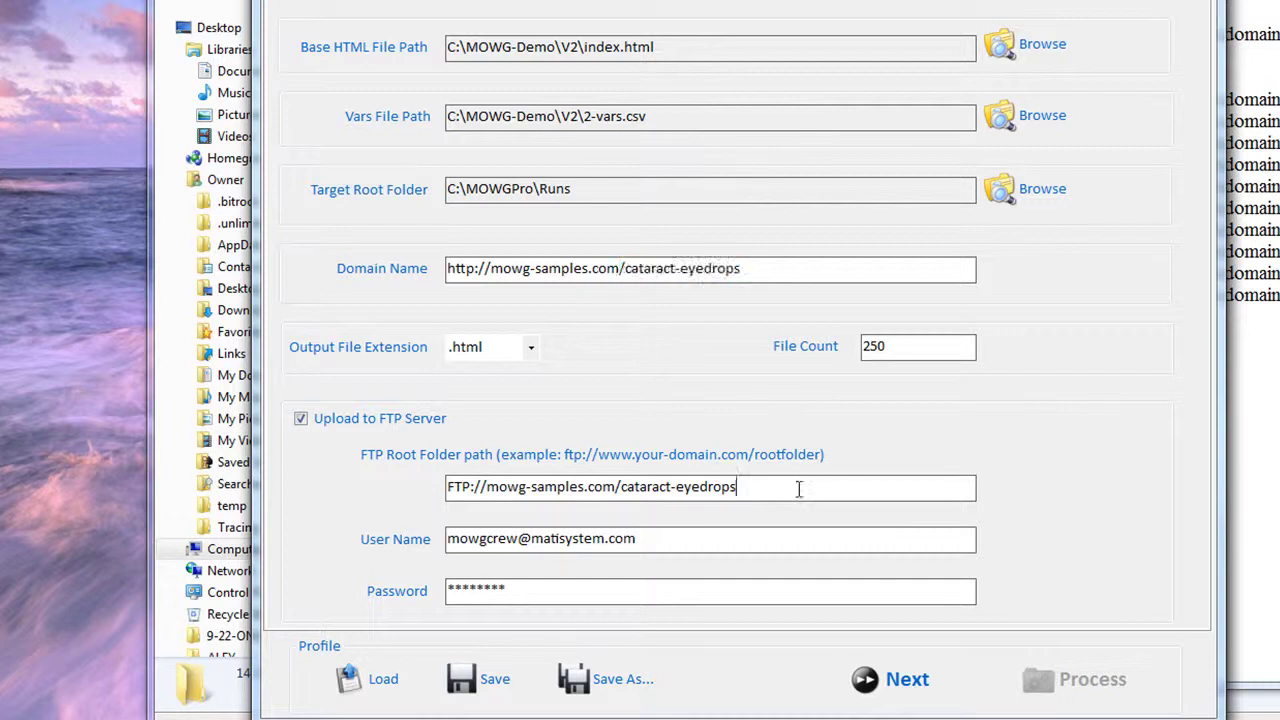
Load the MOWG-Samples-cataract-1.pfl profile and advance to the variable selection page.
left_click(372, 678)
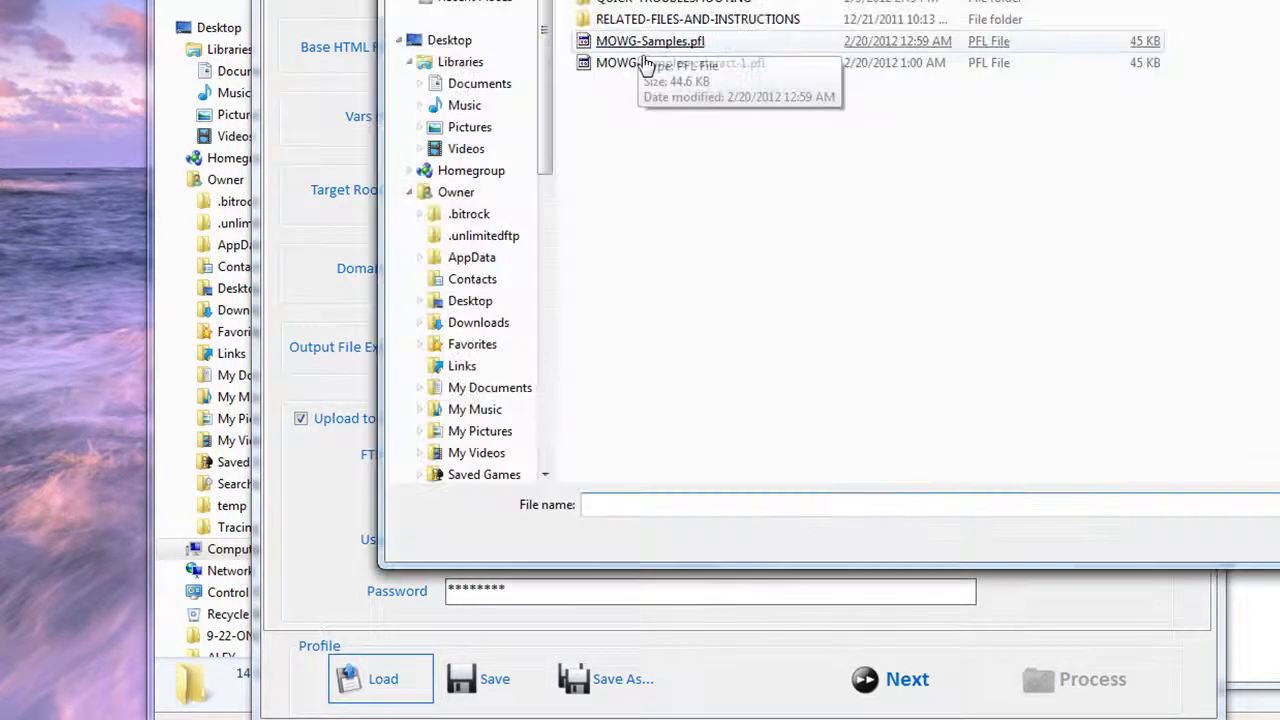
double_click(658, 63)
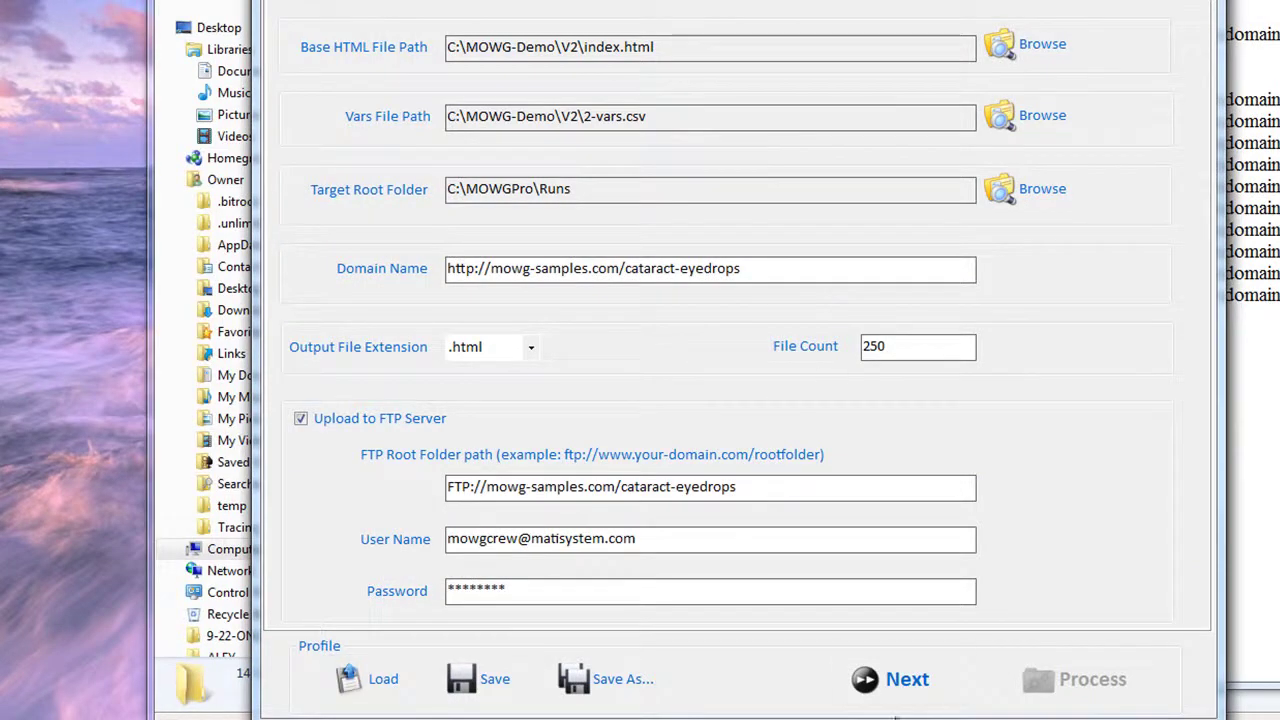
left_click(893, 679)
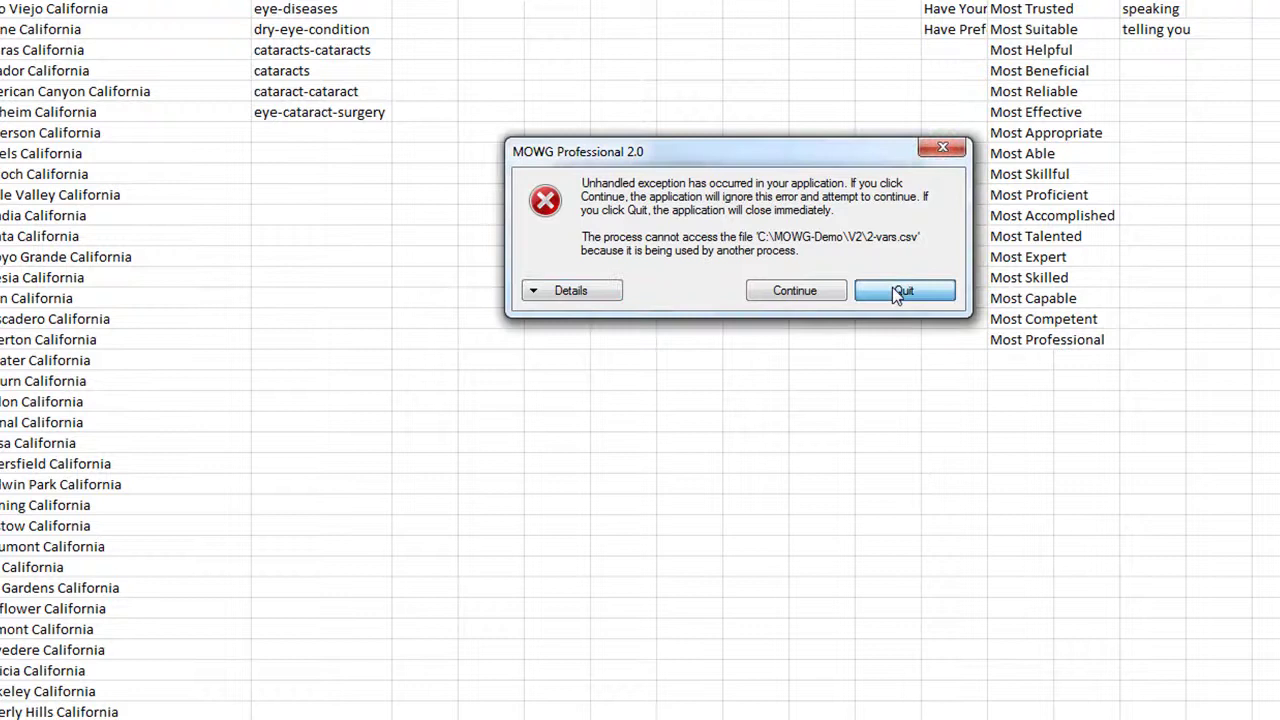
Quit MOWG Professional from the exception dialog and save the profile to file before quitting.
left_click(900, 290)
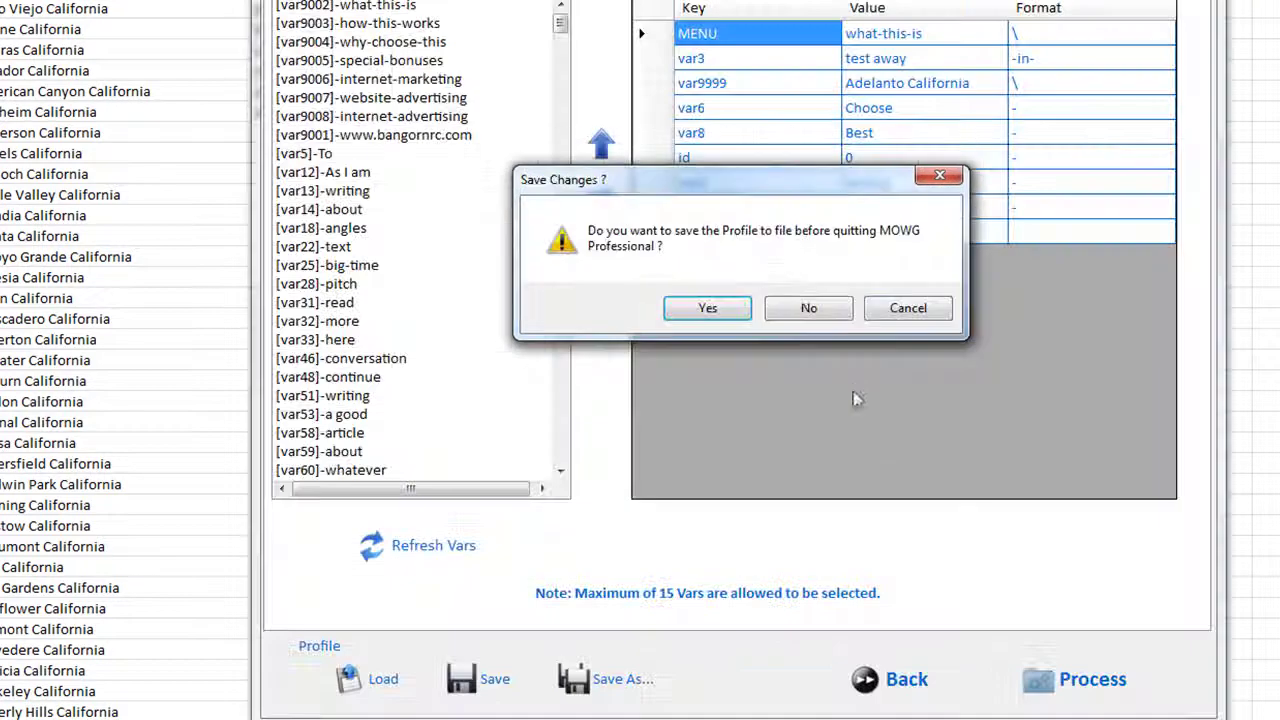
left_click(735, 310)
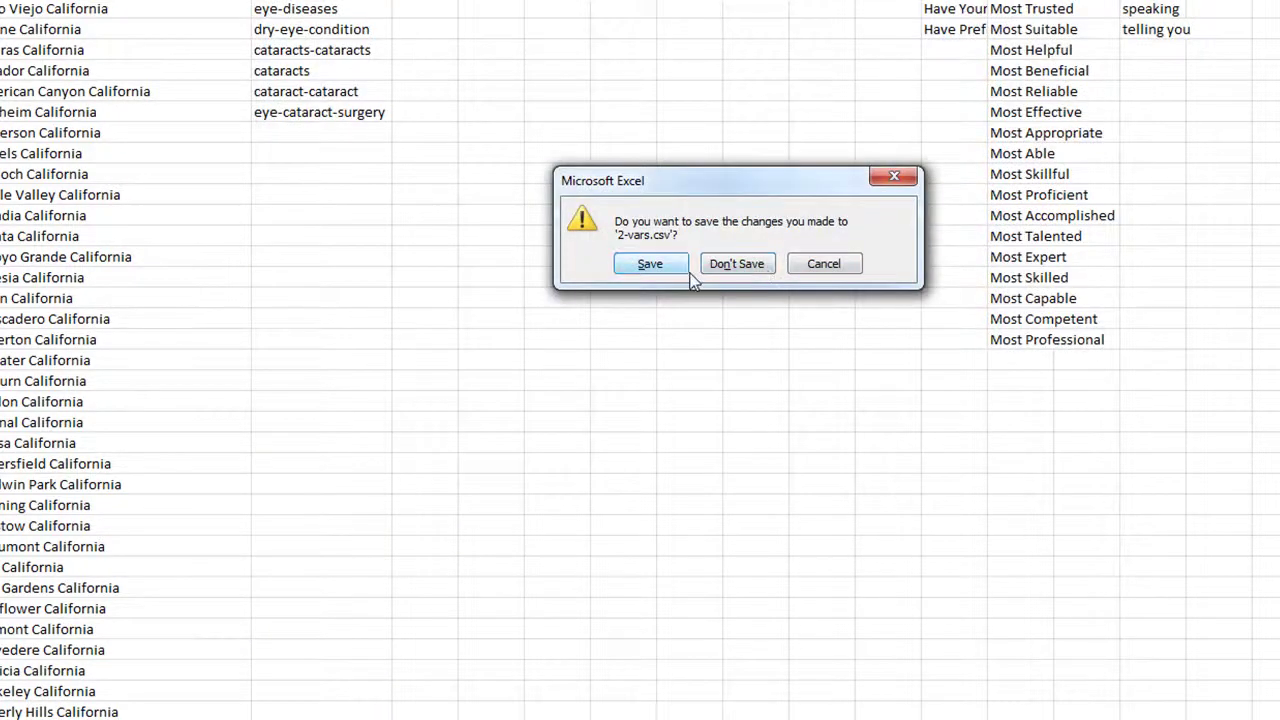
Cancel closing 2-vars.csv in Excel and save the file in its CSV format.
left_click(812, 266)
left_click(582, 49)
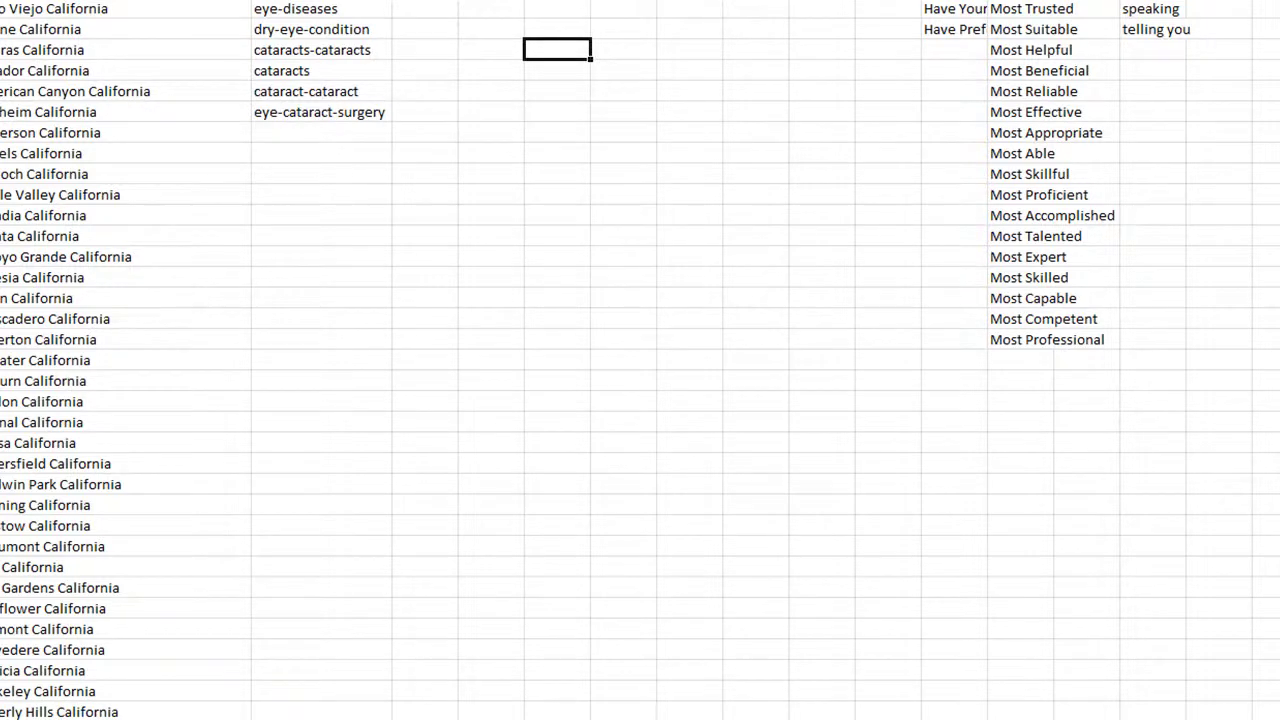
key("ctrl+s")
left_click(666, 308)
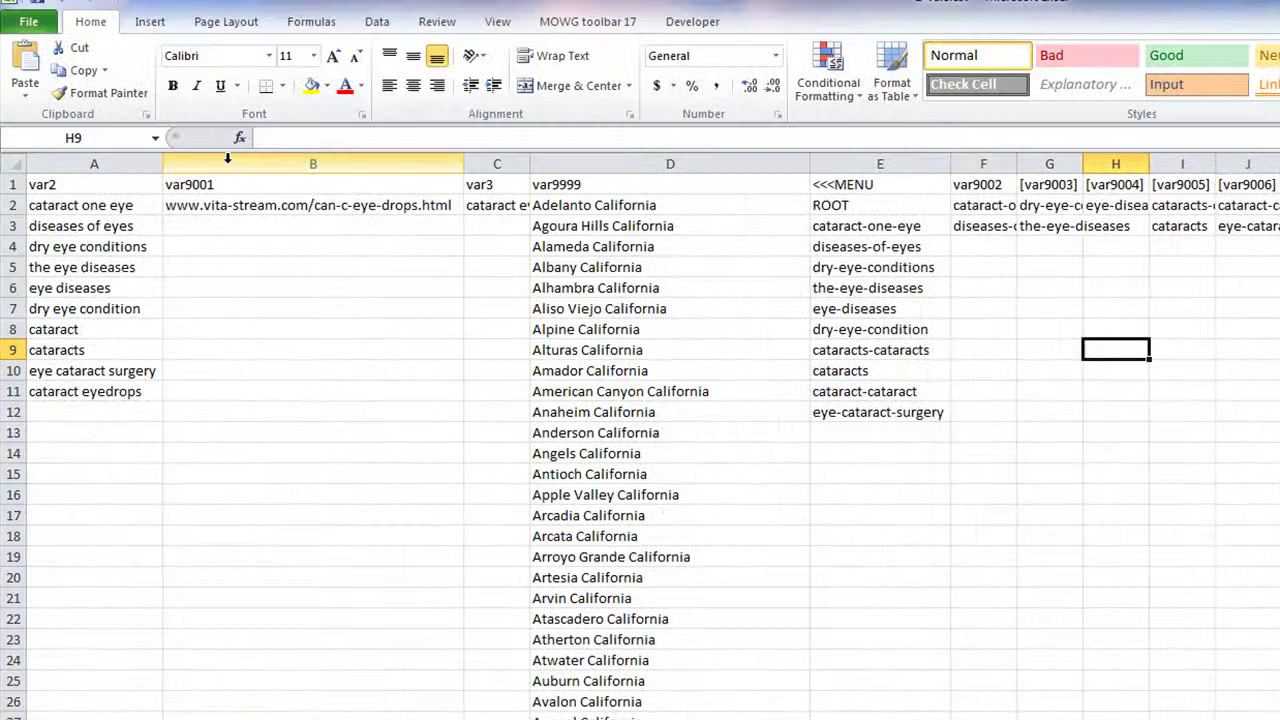
Examine the var2 keywords and the var9001 link, and widen column C to fit the var3 entry.
left_click_drag(80, 207, 63, 394)
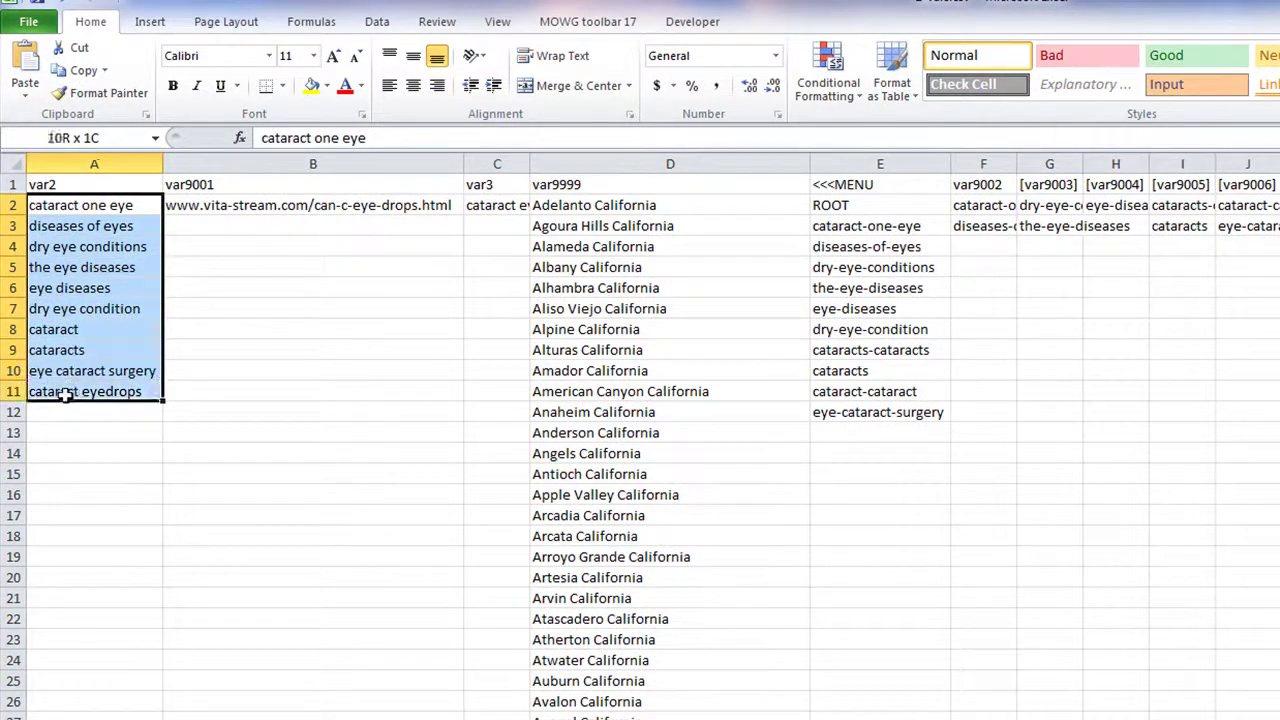
left_click(257, 207)
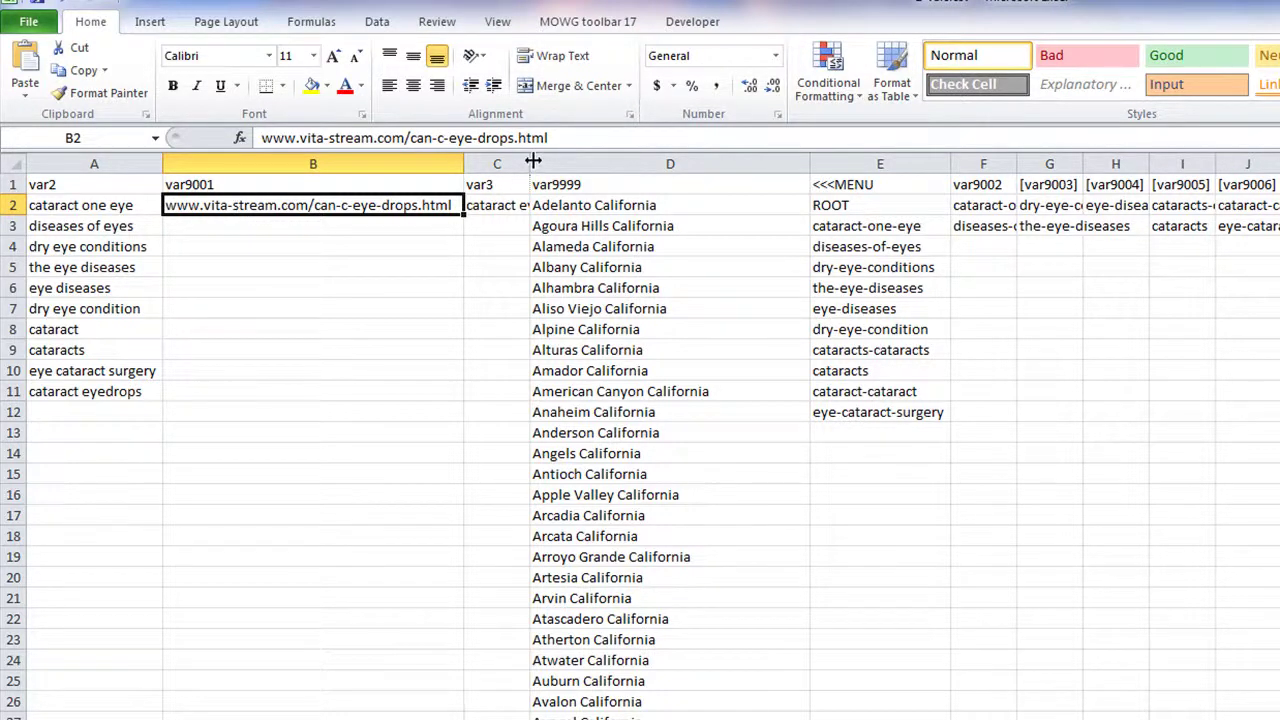
double_click(530, 163)
left_click(520, 205)
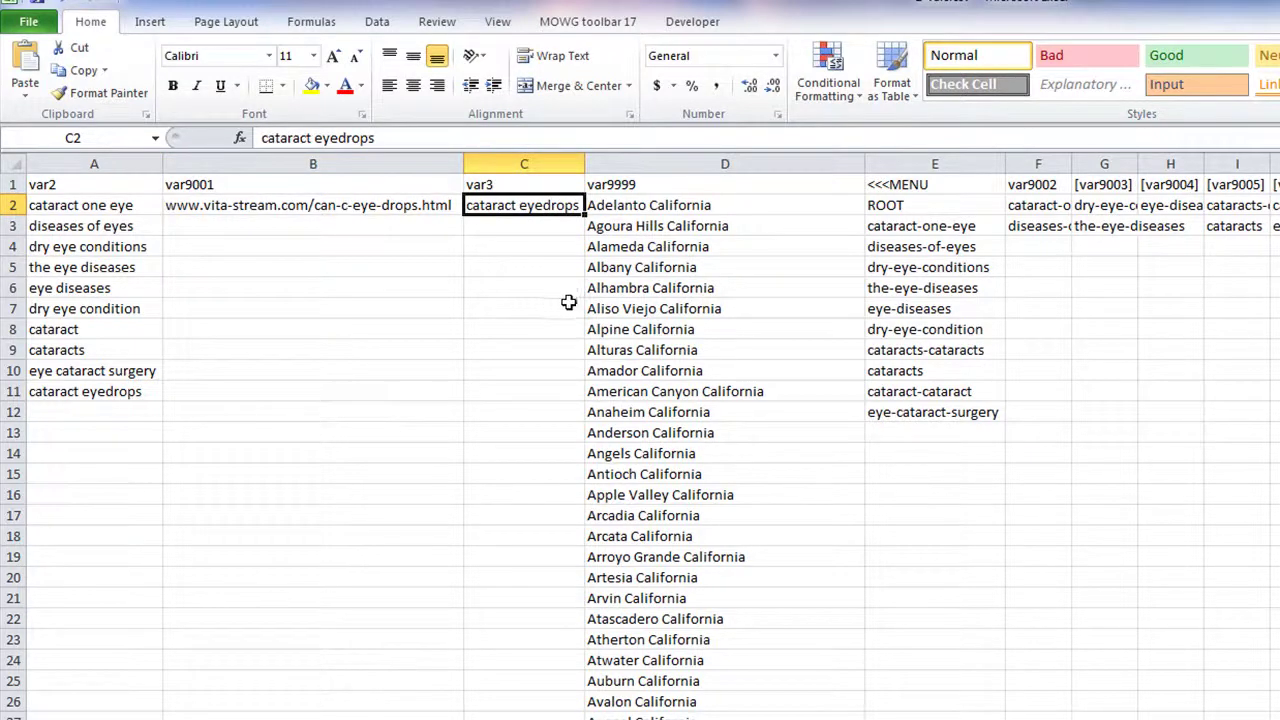
Compare the var3 entry in C2 with the var2 keyword list in A2:A11.
left_click(105, 388)
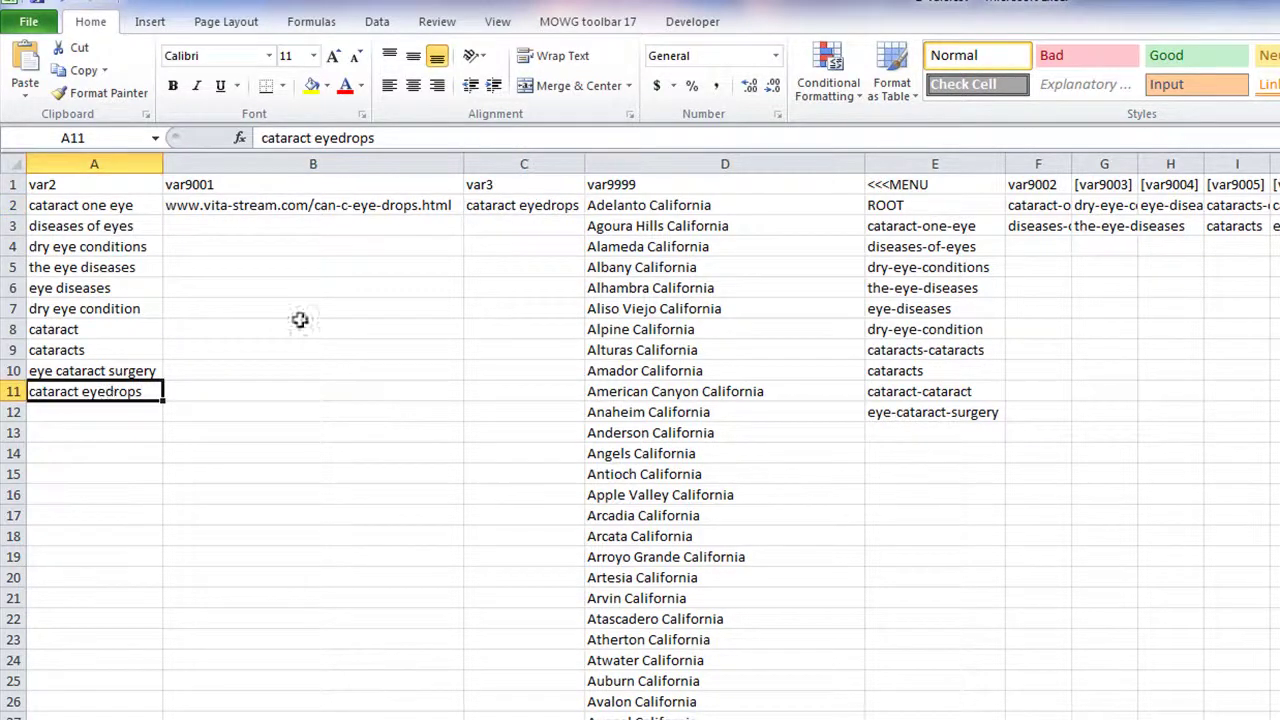
left_click_drag(110, 206, 94, 390)
left_click(517, 202)
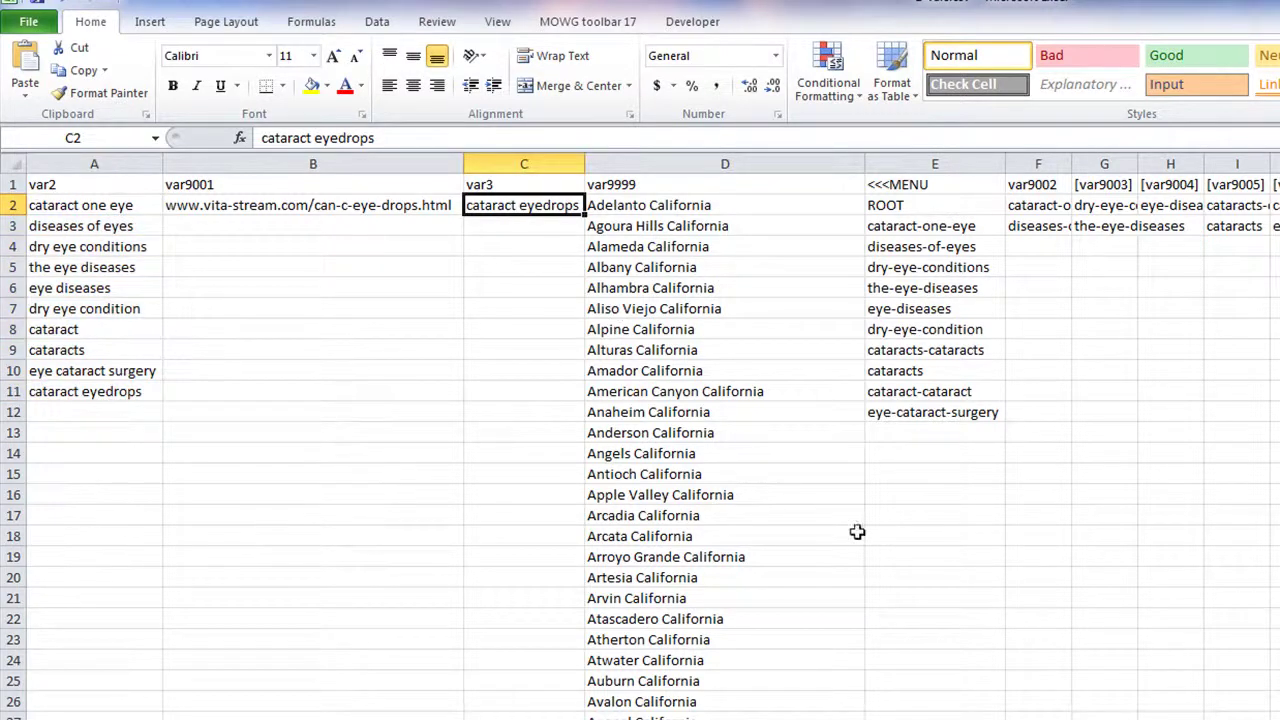
Look through the long list of cities and states in the var9999 column.
left_click(708, 208)
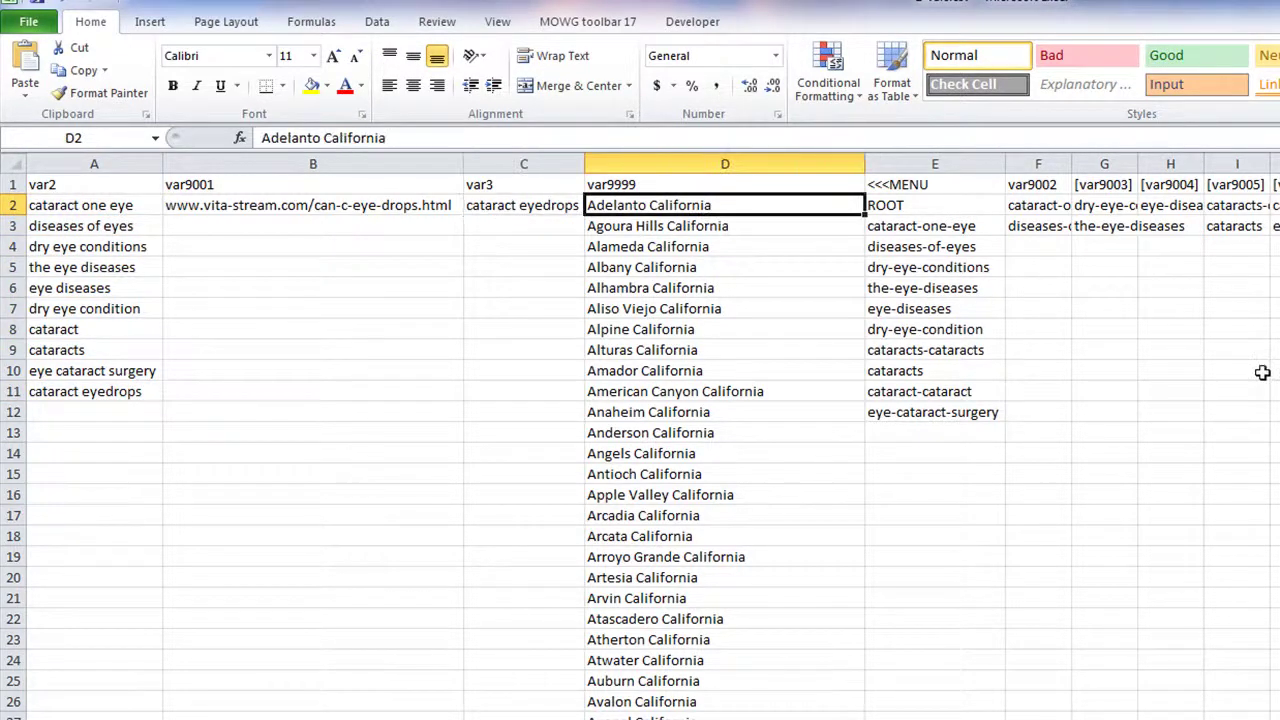
scroll(640, 440, "down", 20)
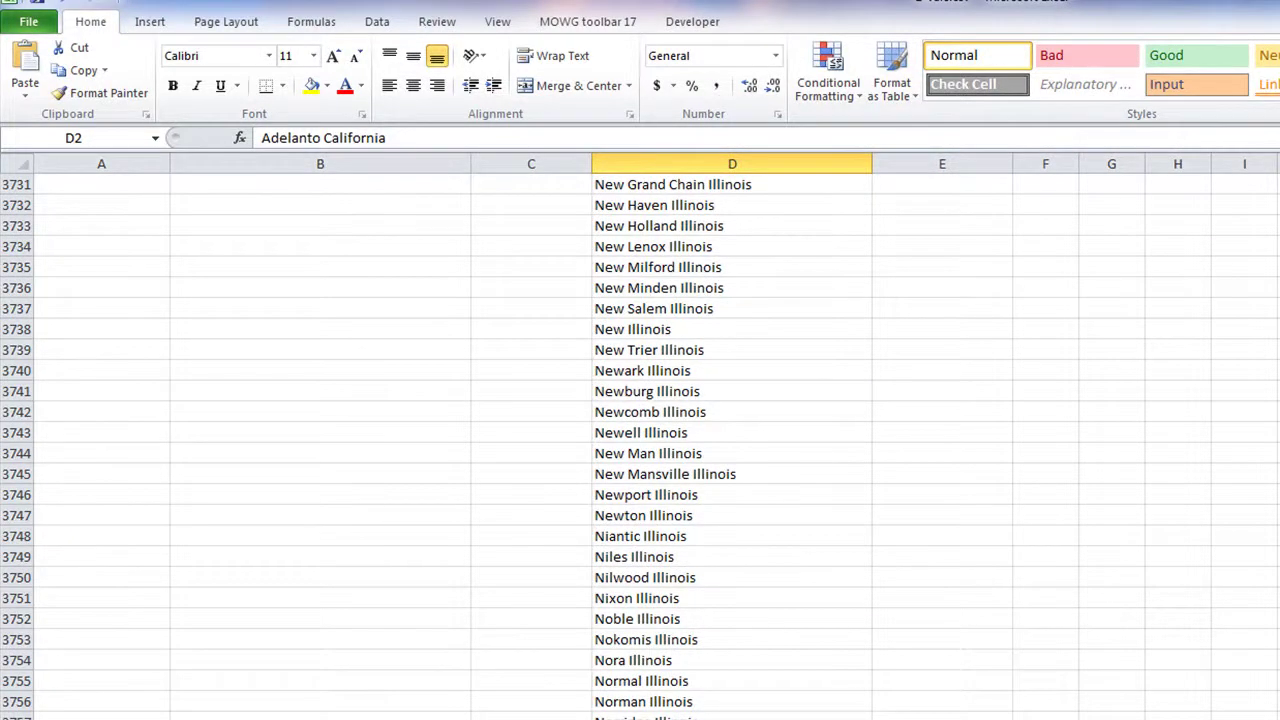
scroll(640, 440, "up", 20)
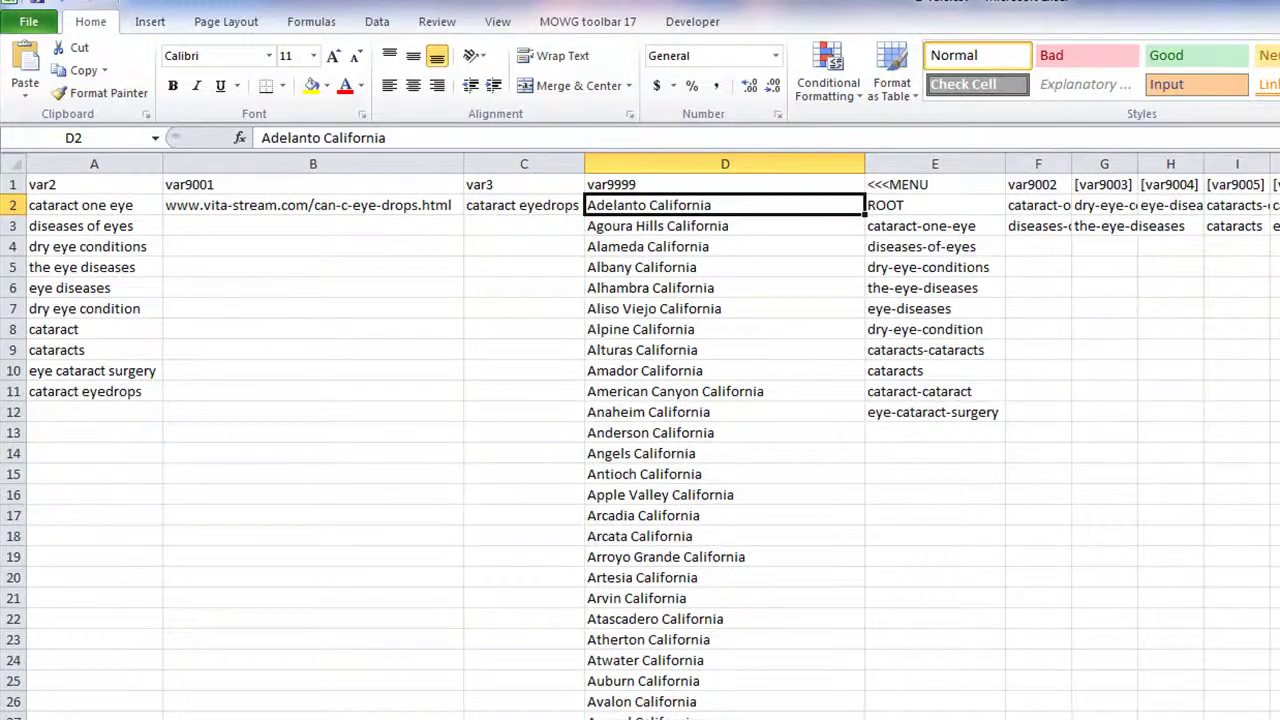
scroll(640, 440, "down", 20)
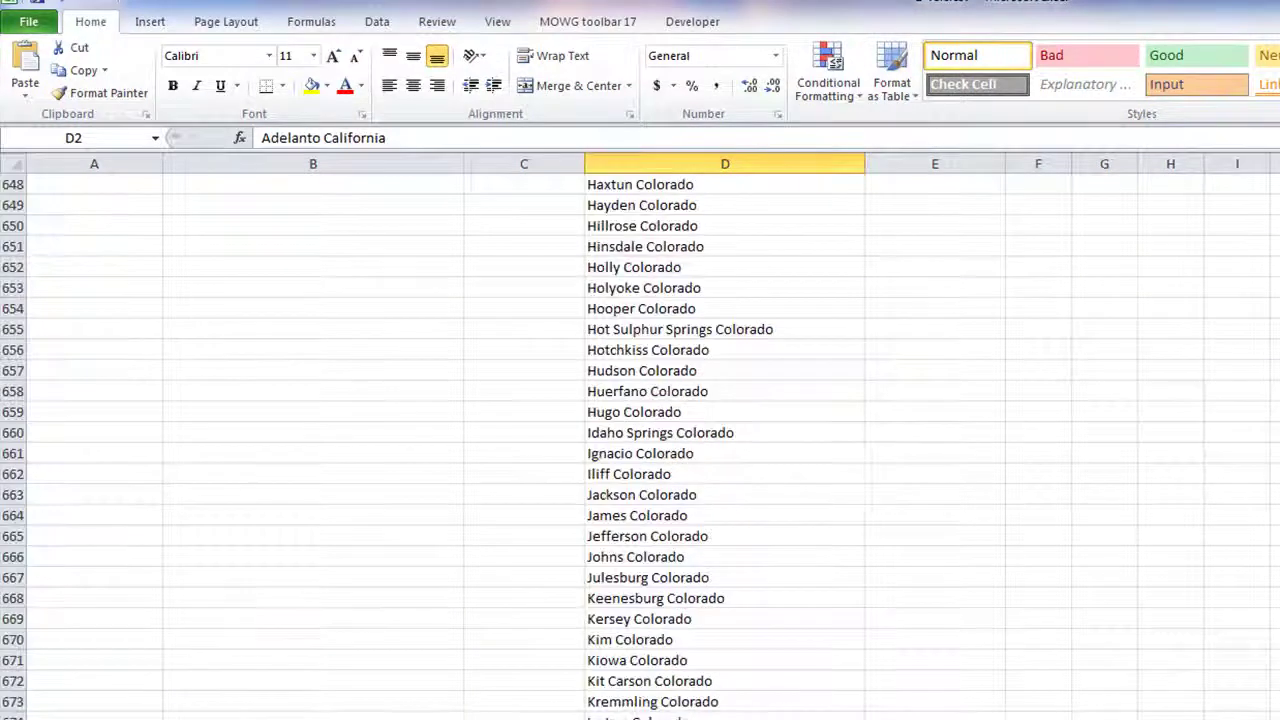
scroll(640, 440, "down", 20)
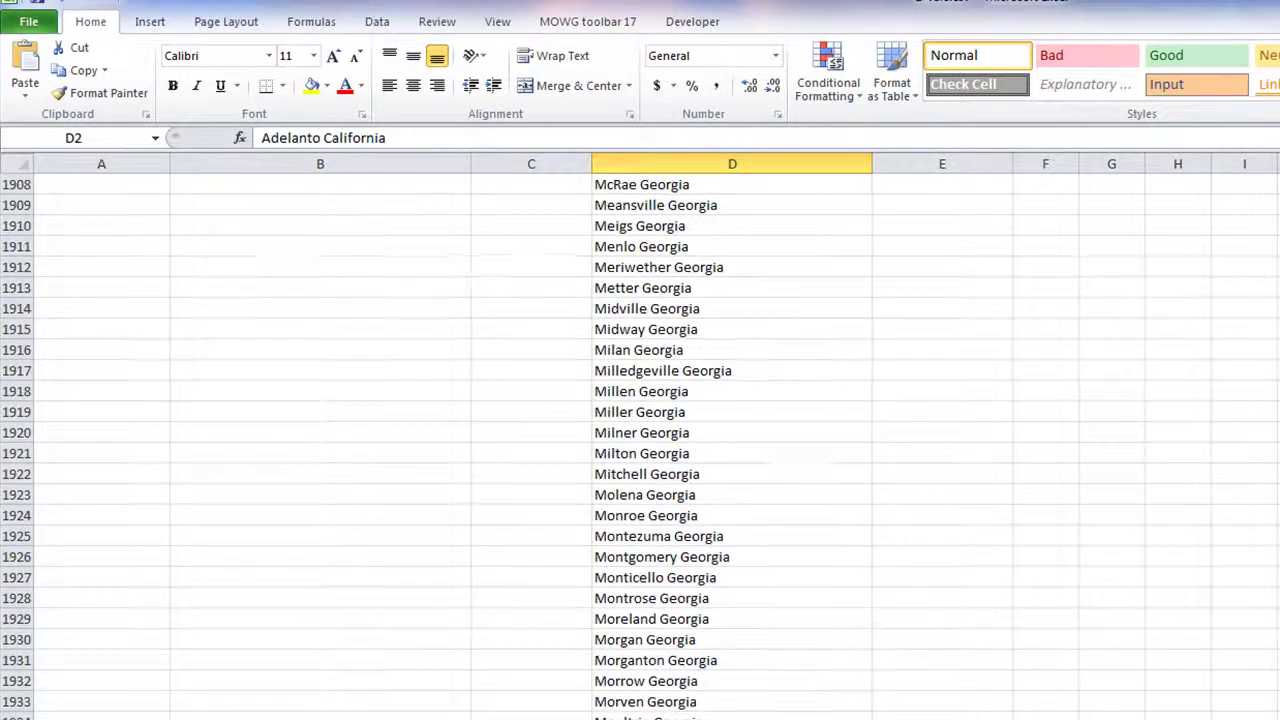
scroll(640, 440, "down", 20)
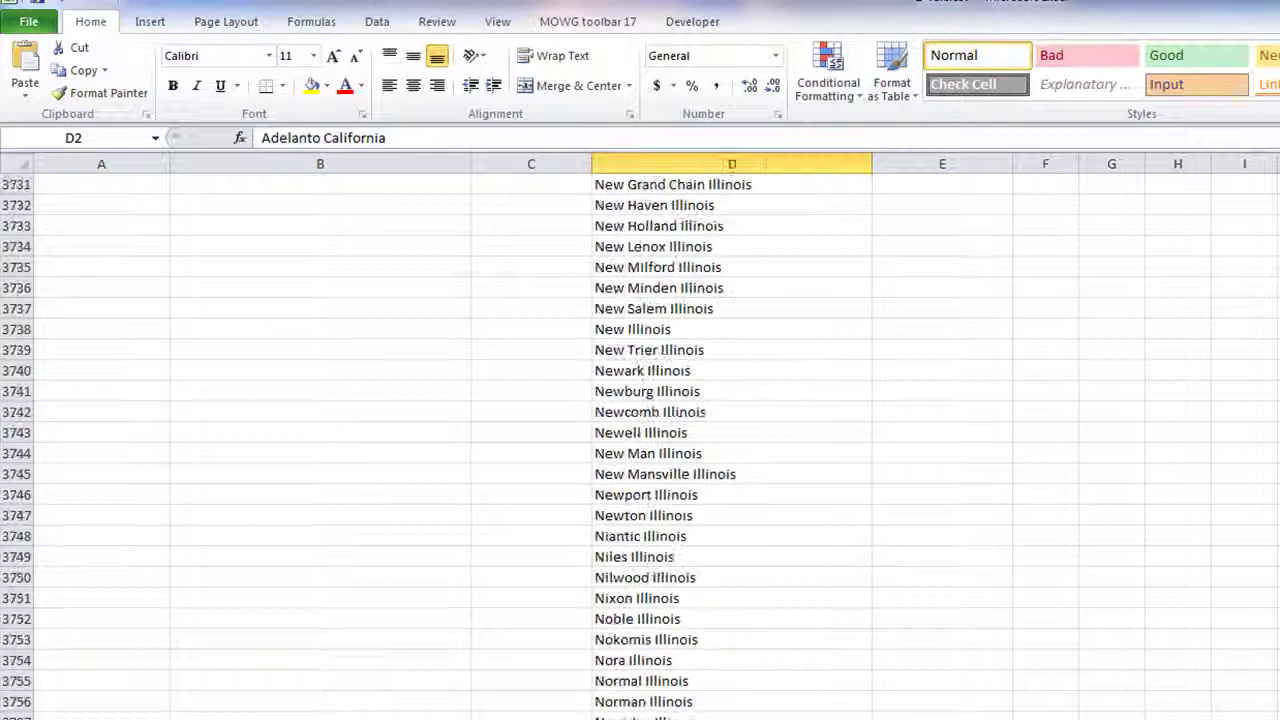
scroll(640, 440, "up", 20)
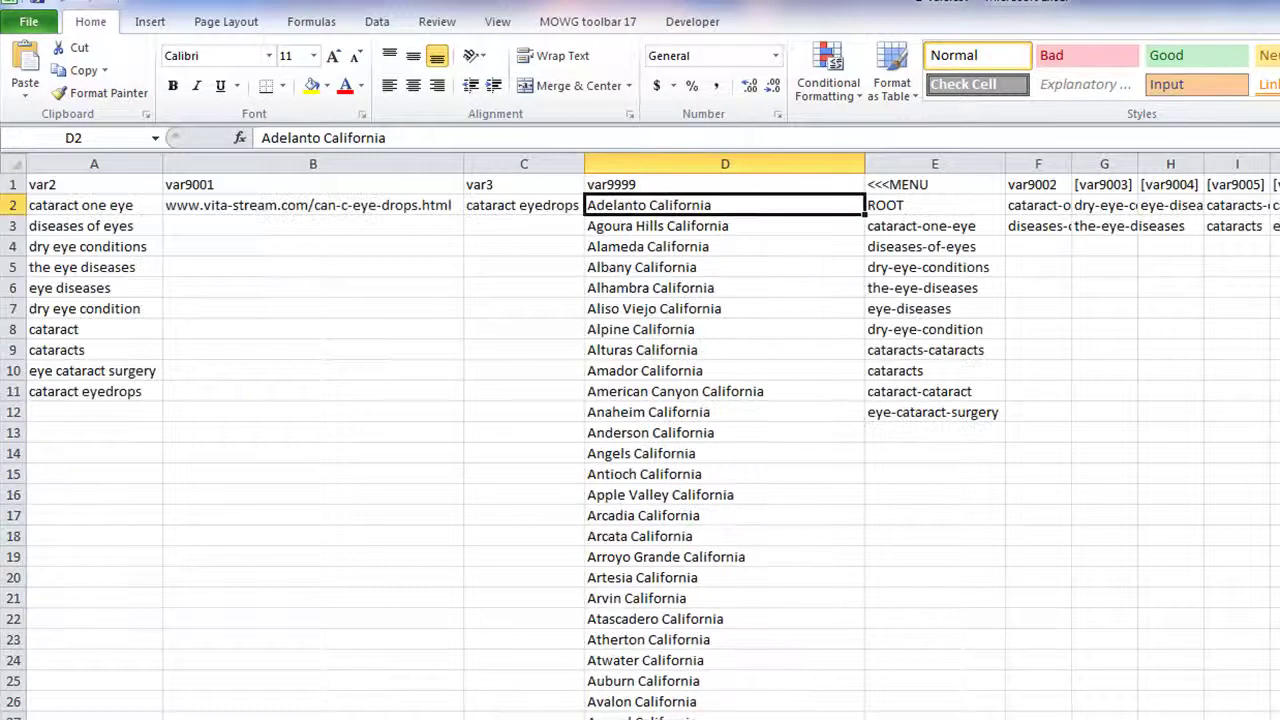
left_click(1255, 358)
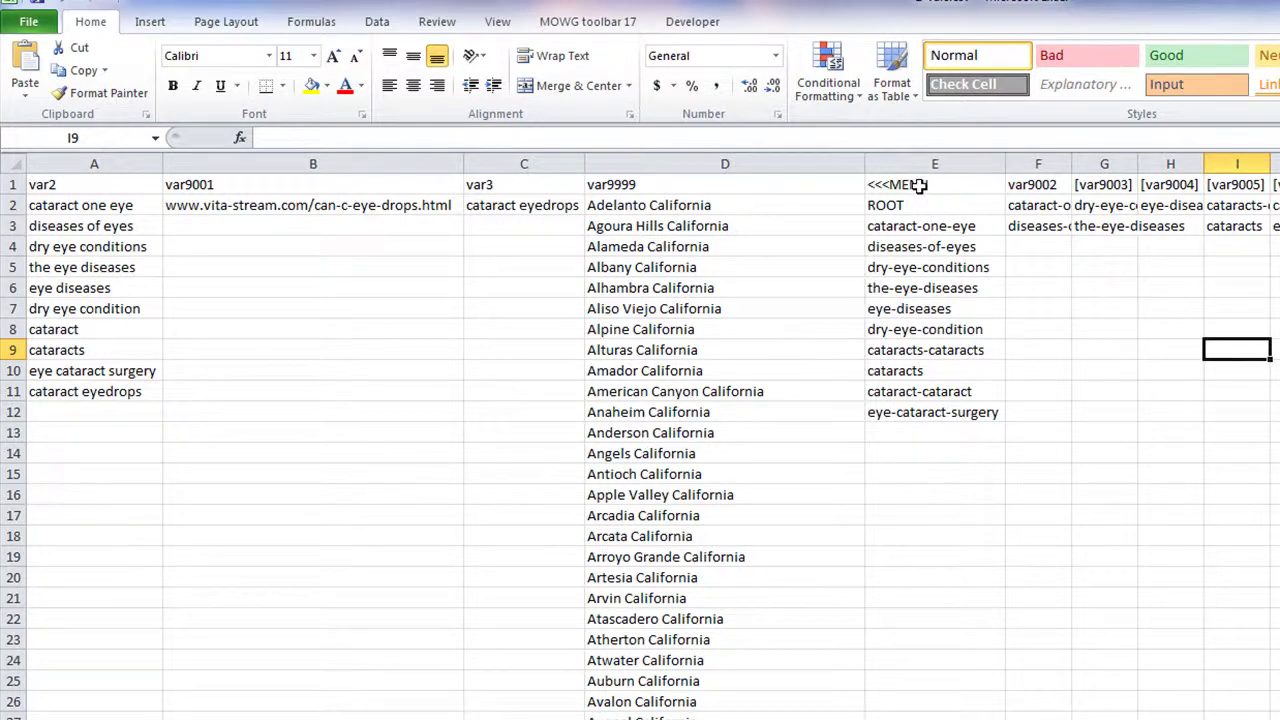
Copy the var2 keywords in A2:A11 and paste them over the <<<MENU entries starting at E3, below ROOT.
left_click_drag(108, 205, 91, 392)
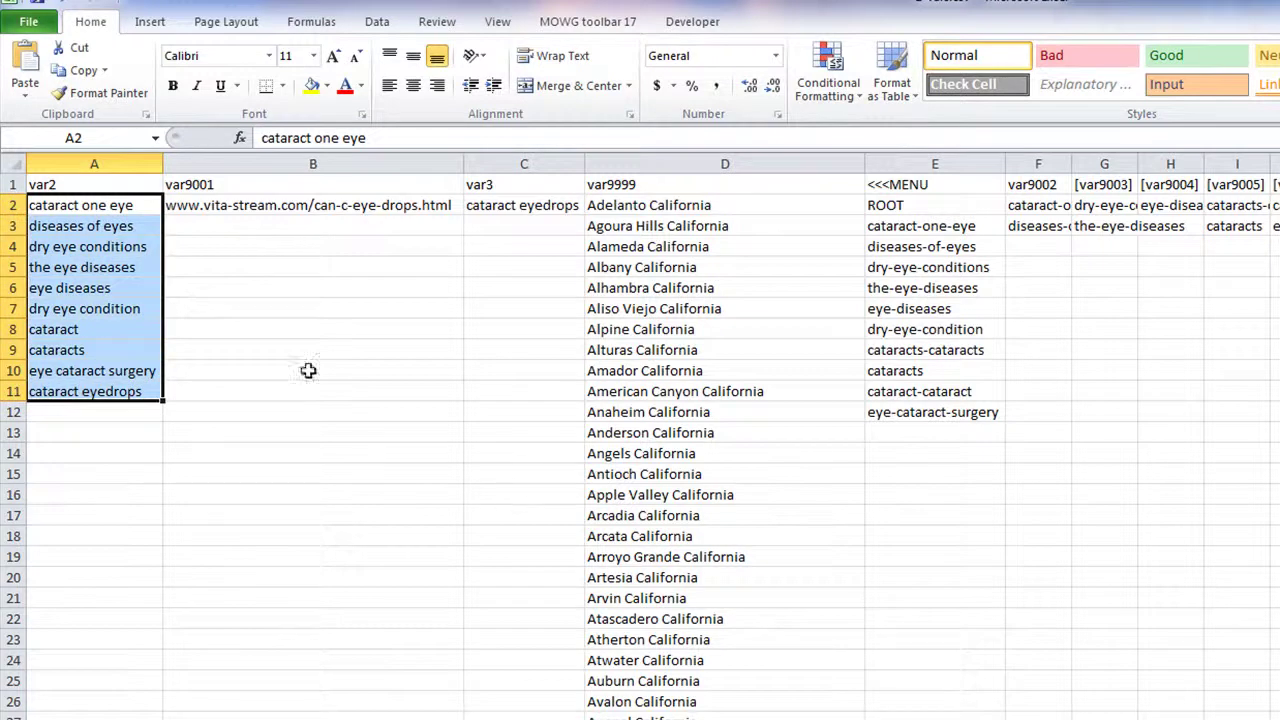
right_click(96, 262)
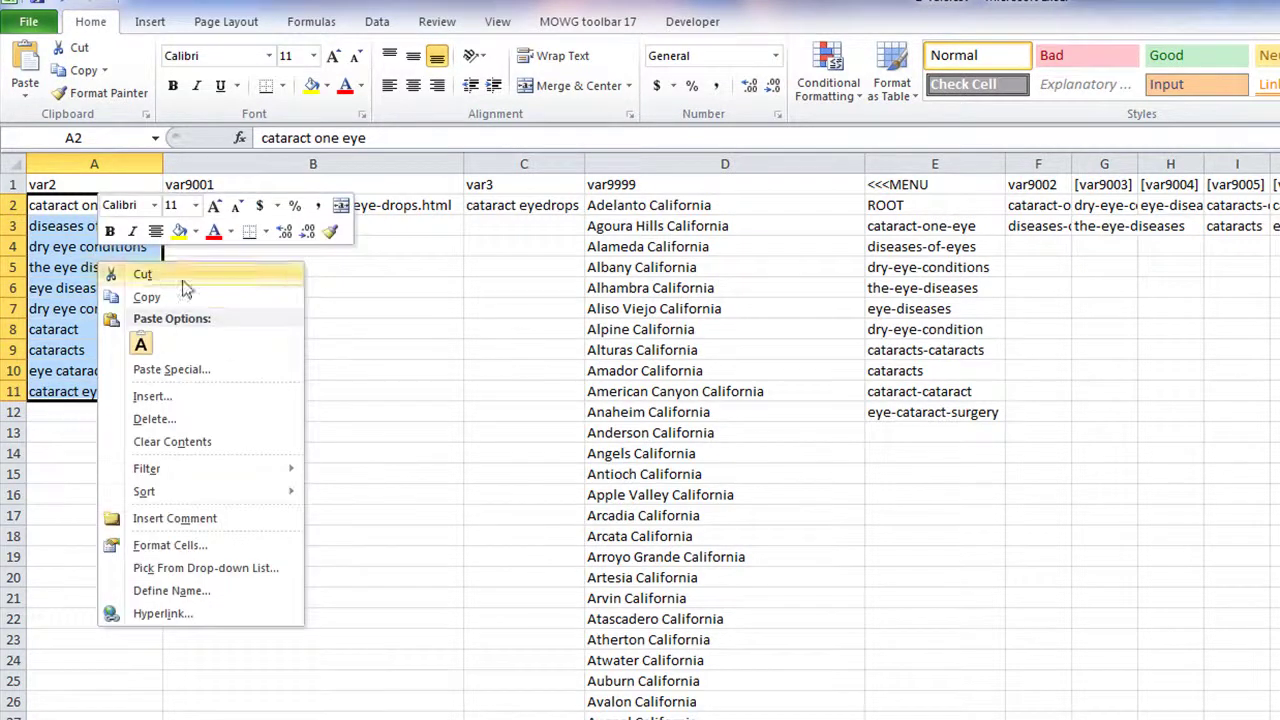
left_click(166, 294)
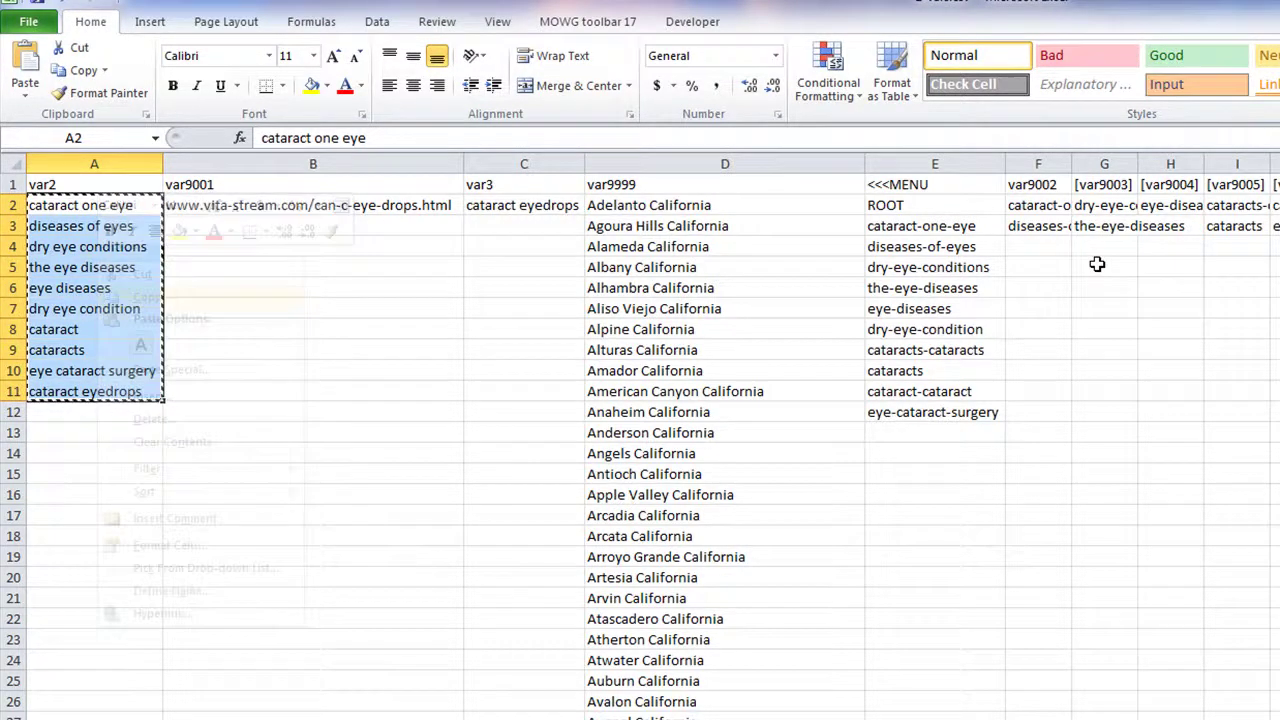
right_click(922, 228)
left_click(965, 312)
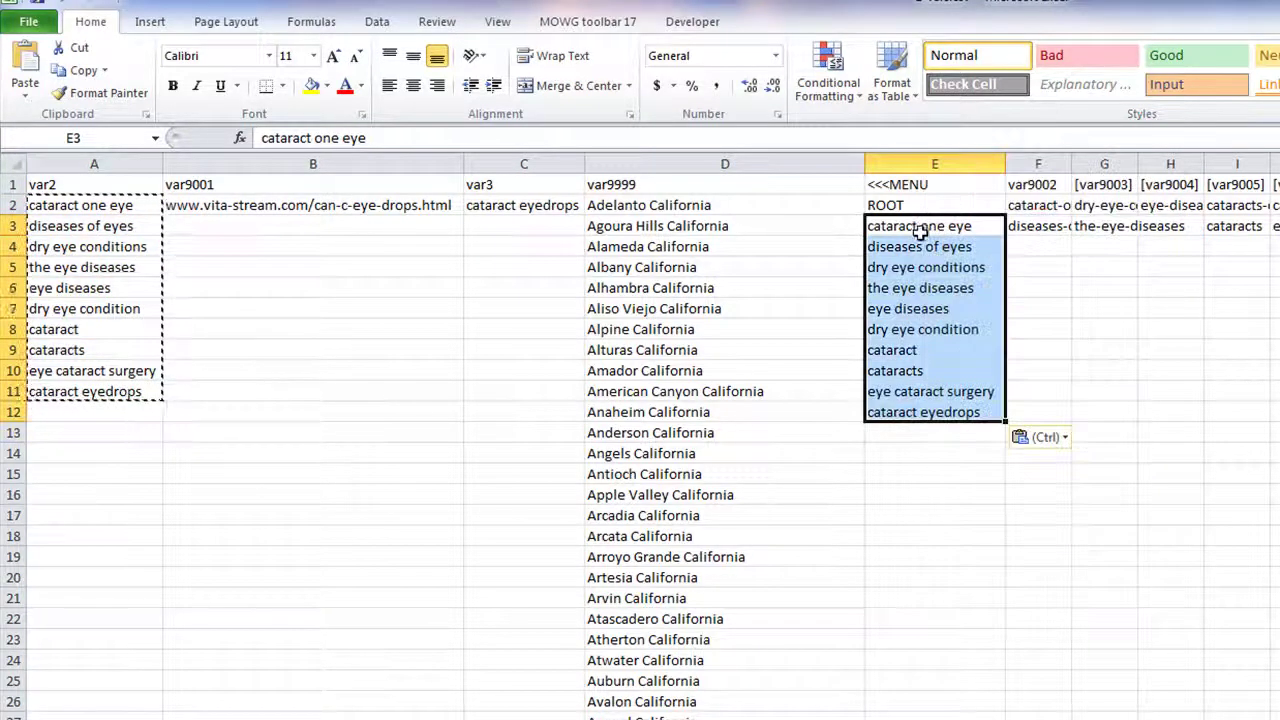
Check the ROOT cell in E2 and the first pasted menu entry in E3.
left_click(900, 452)
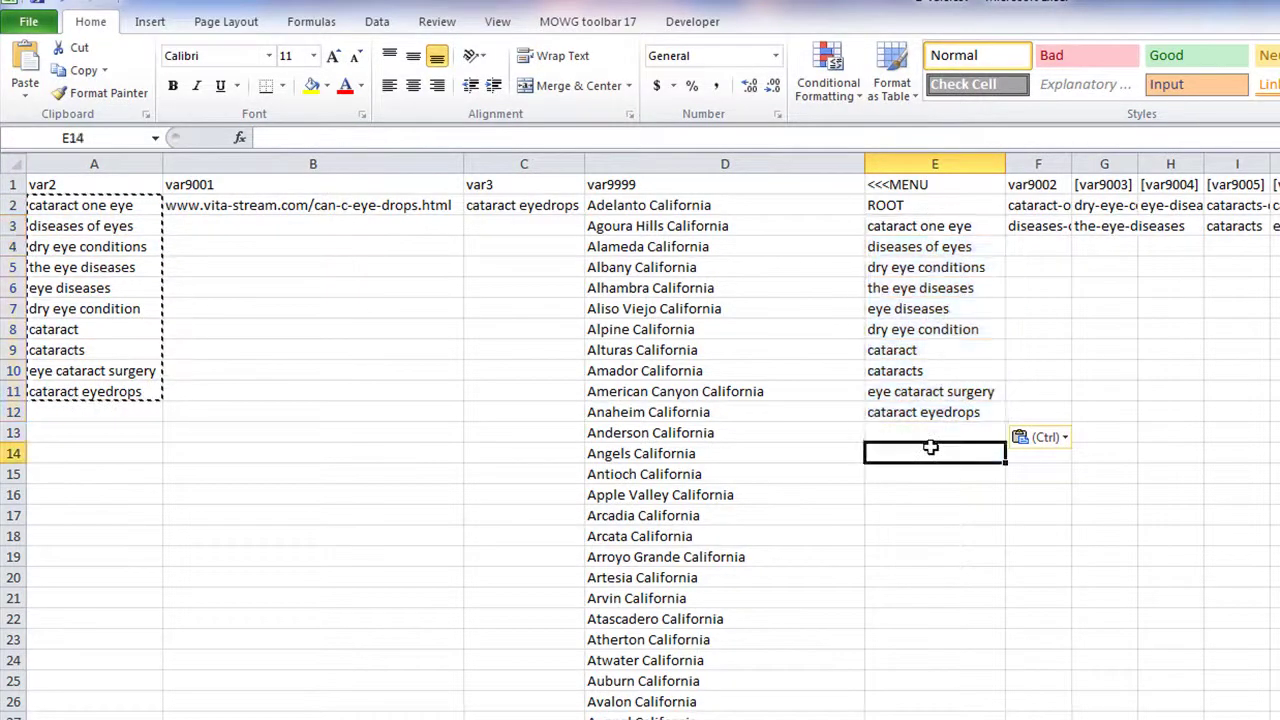
left_click(904, 206)
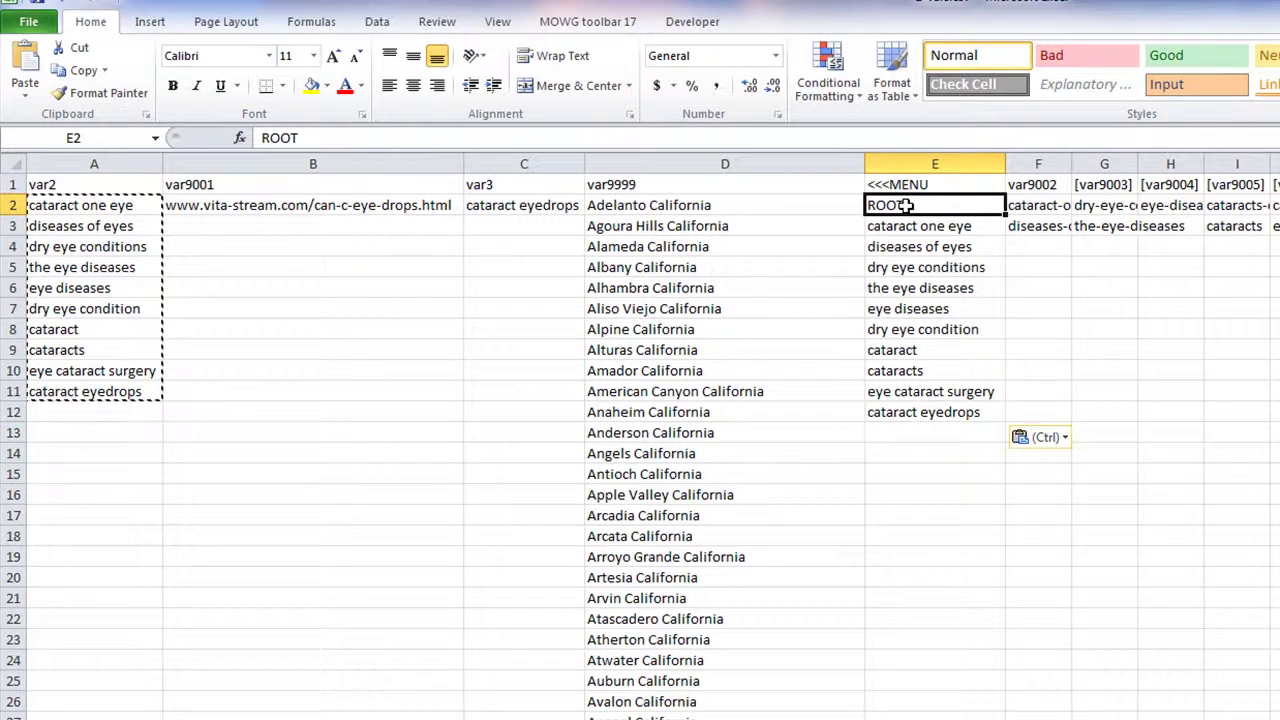
left_click(916, 226)
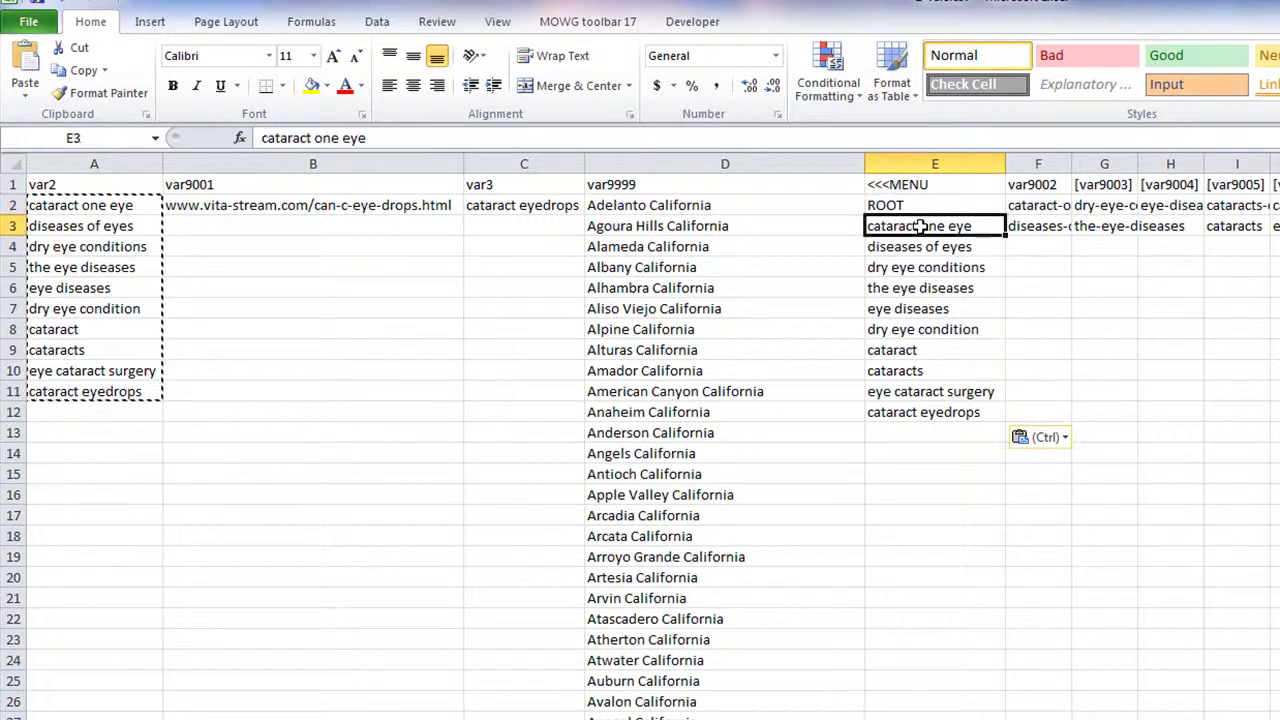
Check the pasted menu entries in E3:E12 and clear the copy outline around the var2 keywords.
left_click(911, 248)
left_click(916, 266)
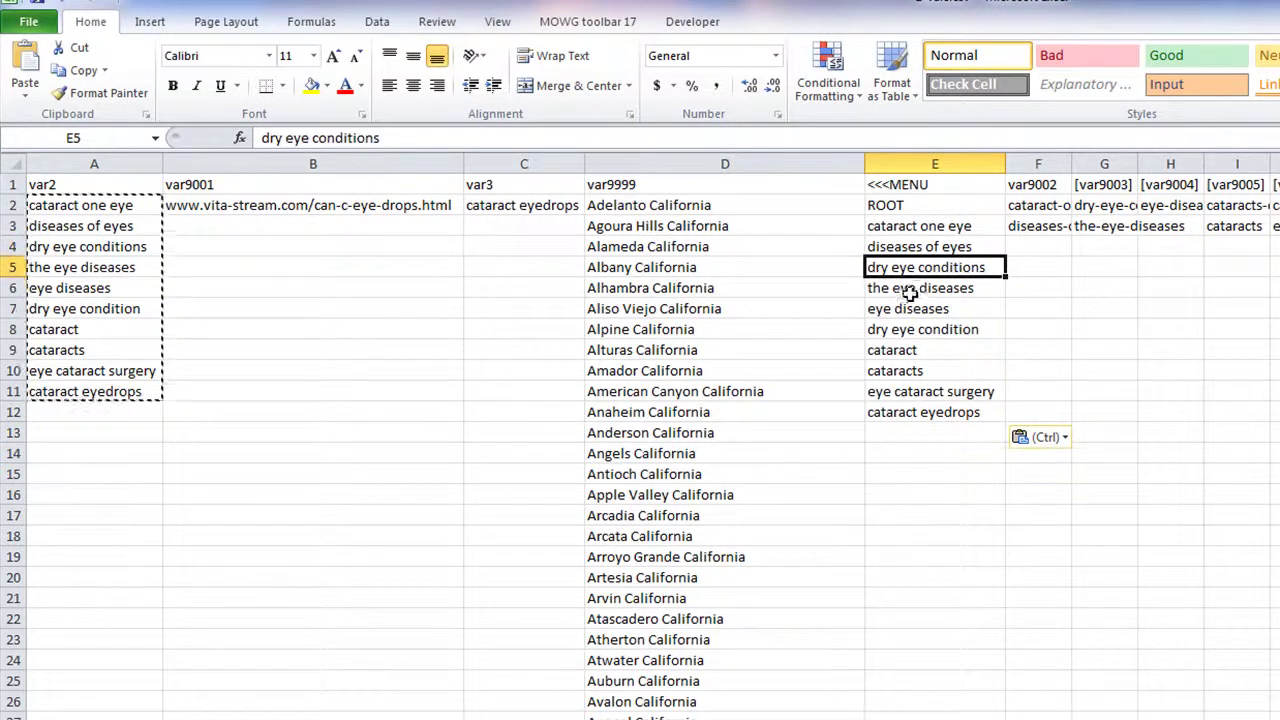
left_click(906, 289)
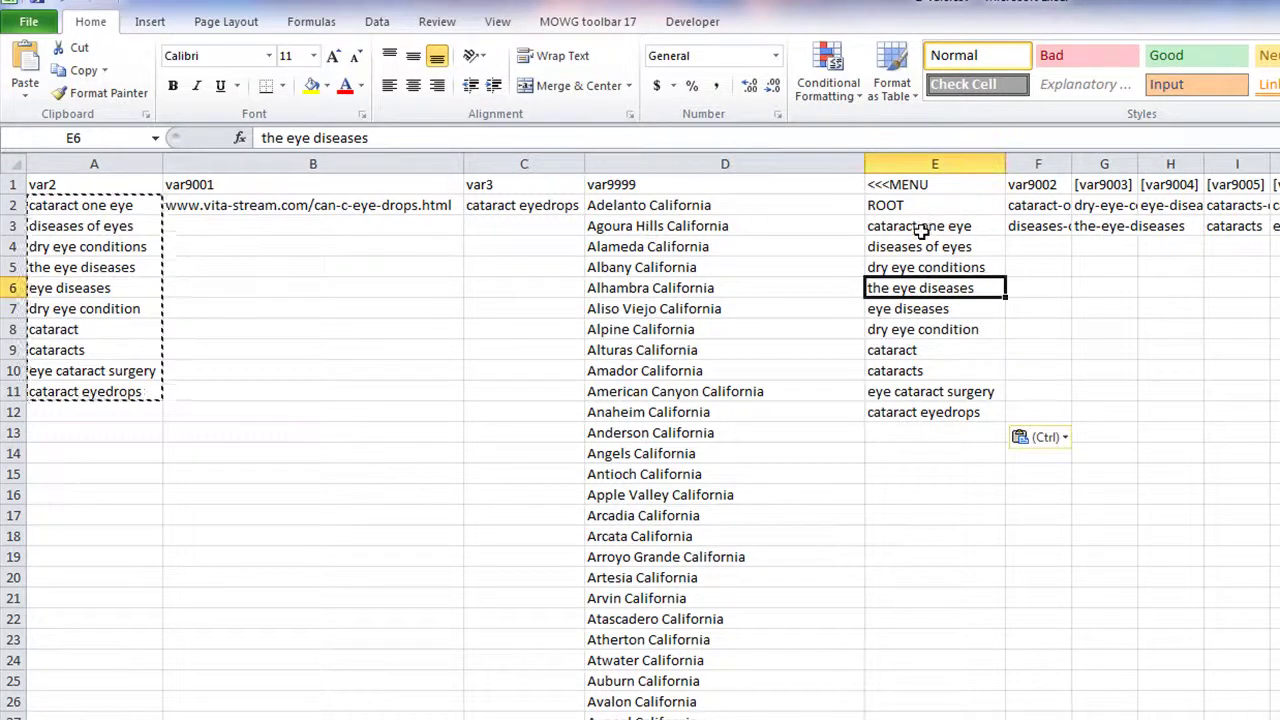
left_click_drag(916, 226, 892, 402)
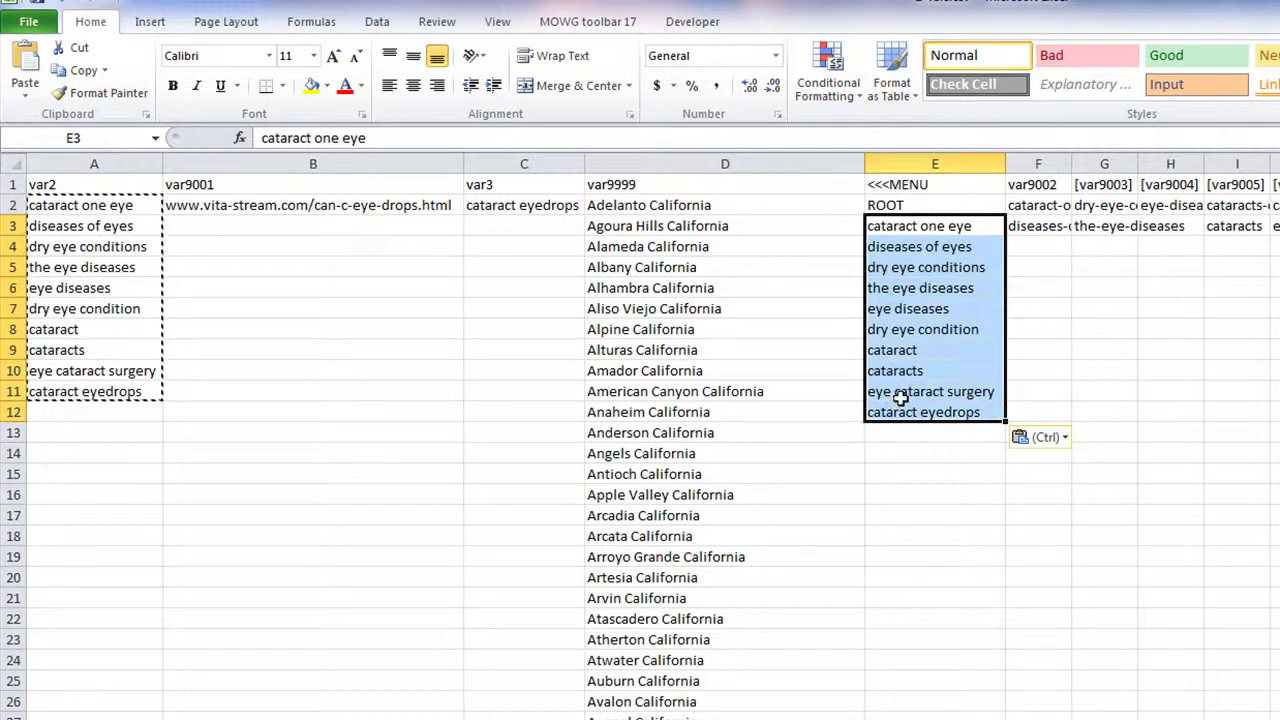
left_click(214, 263)
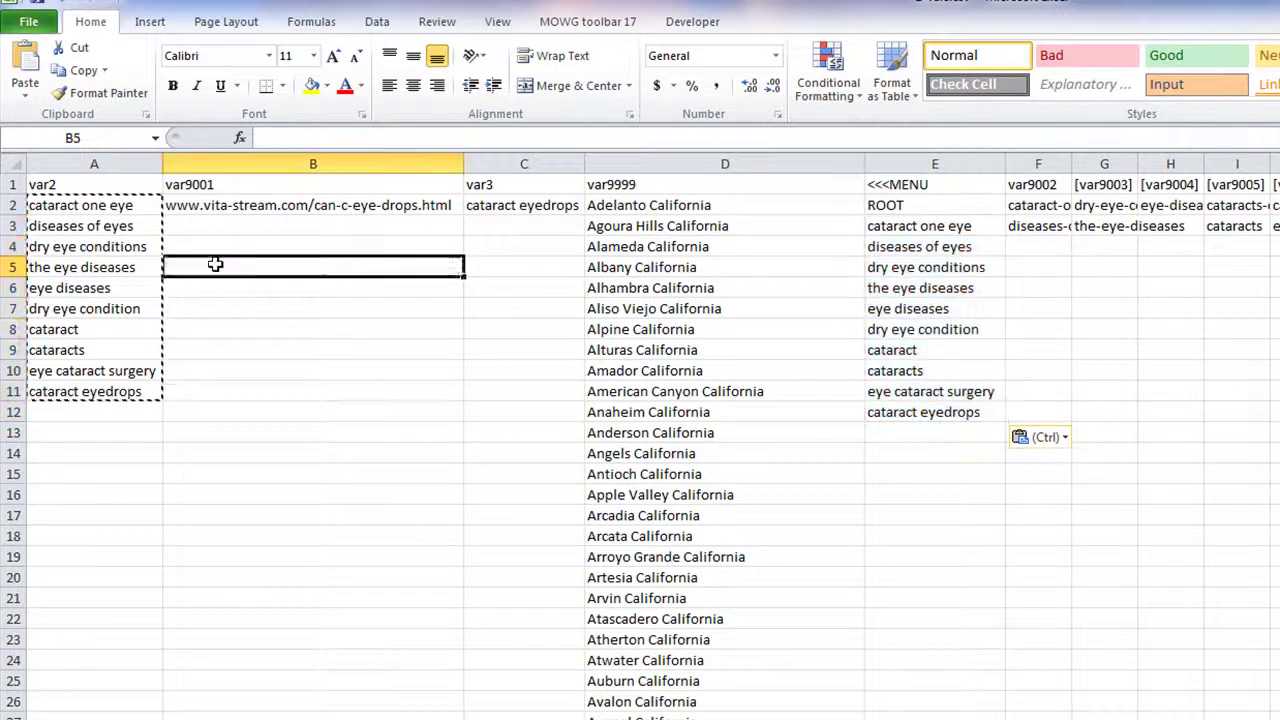
key("Escape")
key("Down")
key("Down")
key("Down")
key("Down")
Review the var2 keywords in A2:A11, the var9001 link in B2 and the var3 keyword in C2.
left_click_drag(63, 203, 92, 391)
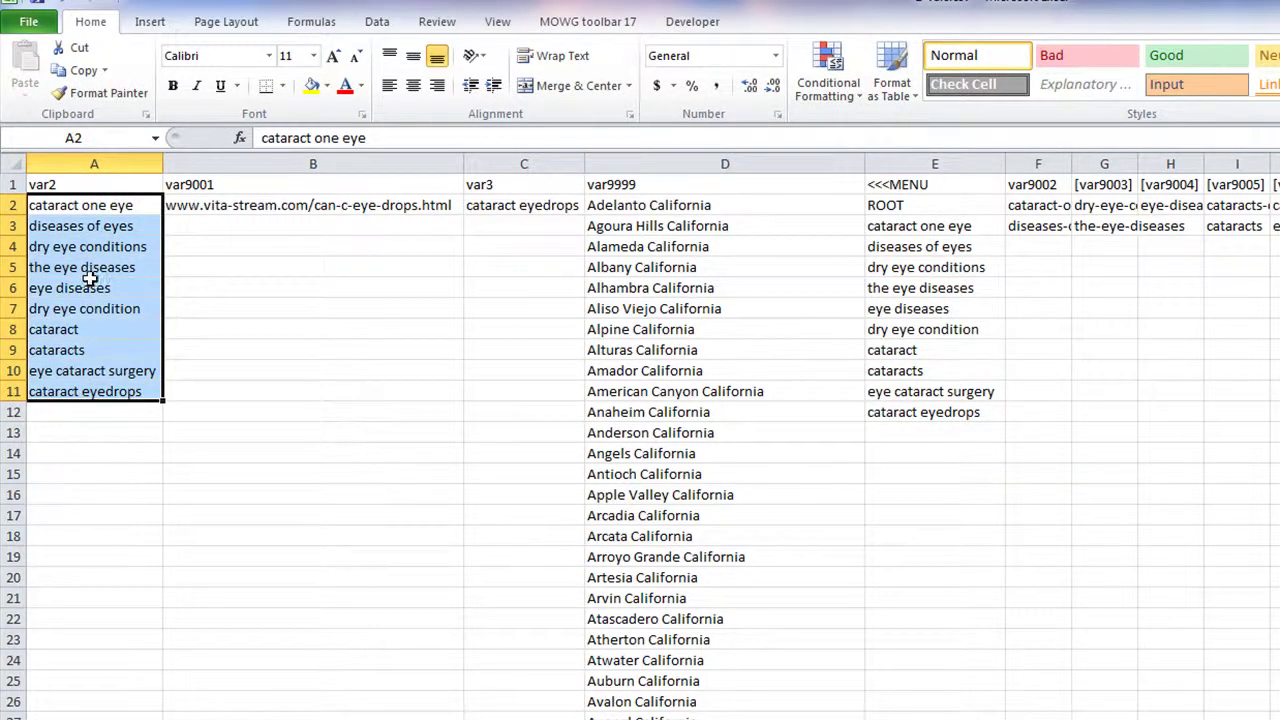
left_click(366, 366)
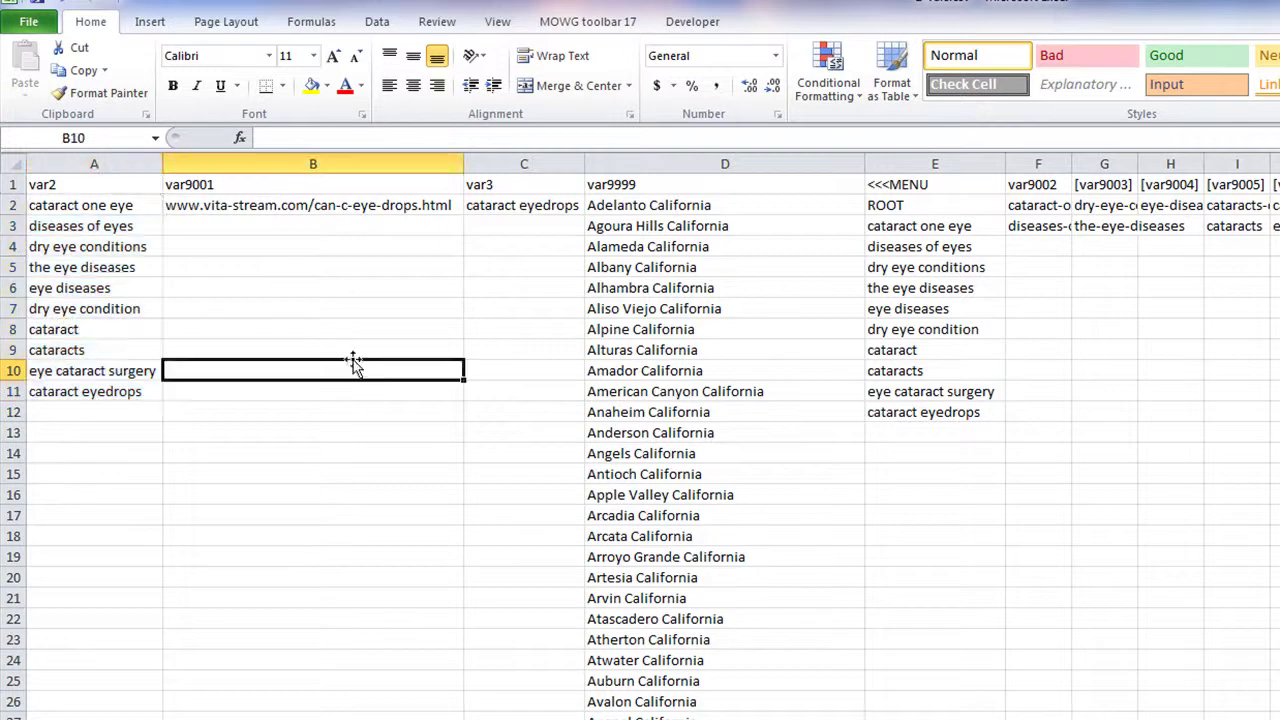
left_click(322, 208)
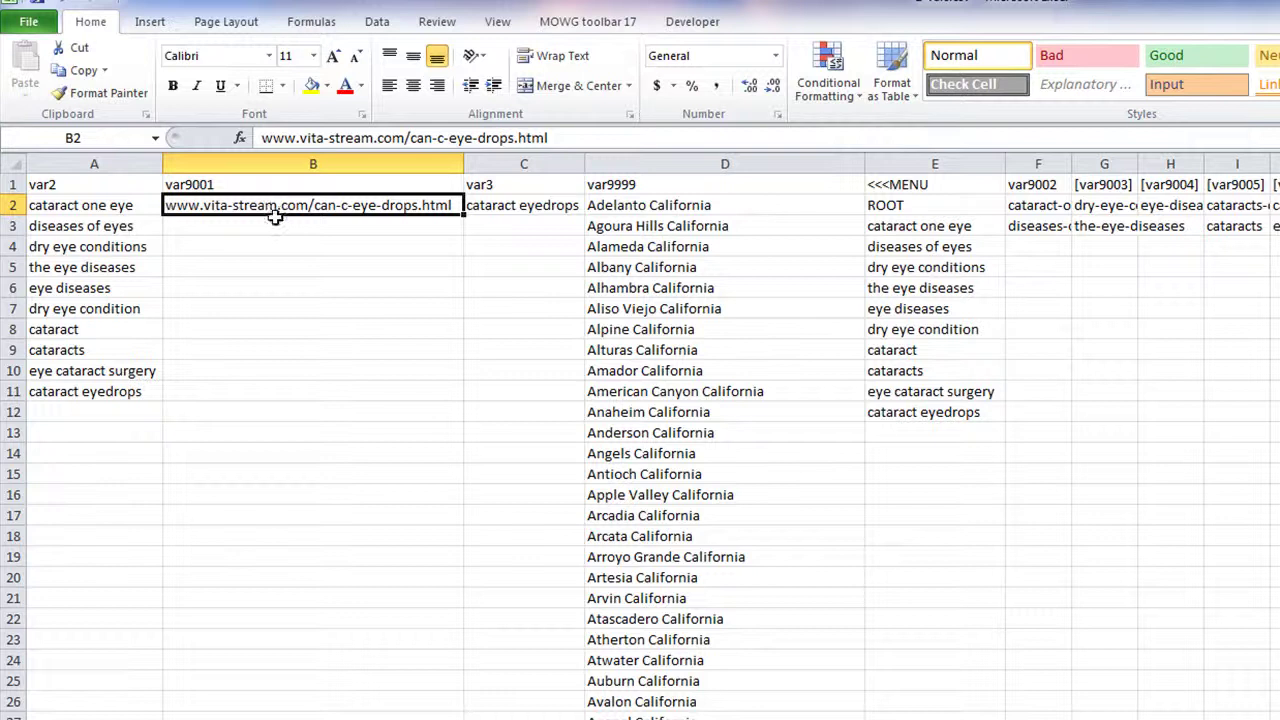
left_click_drag(106, 202, 120, 394)
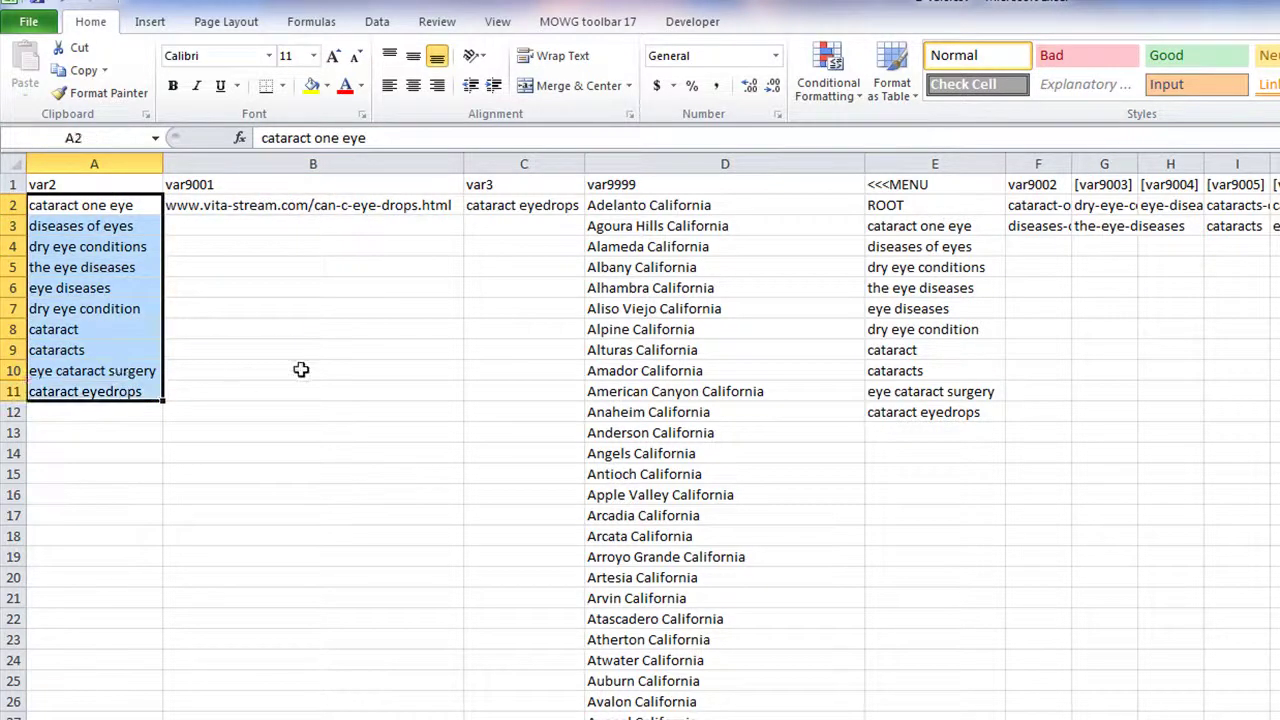
left_click(504, 209)
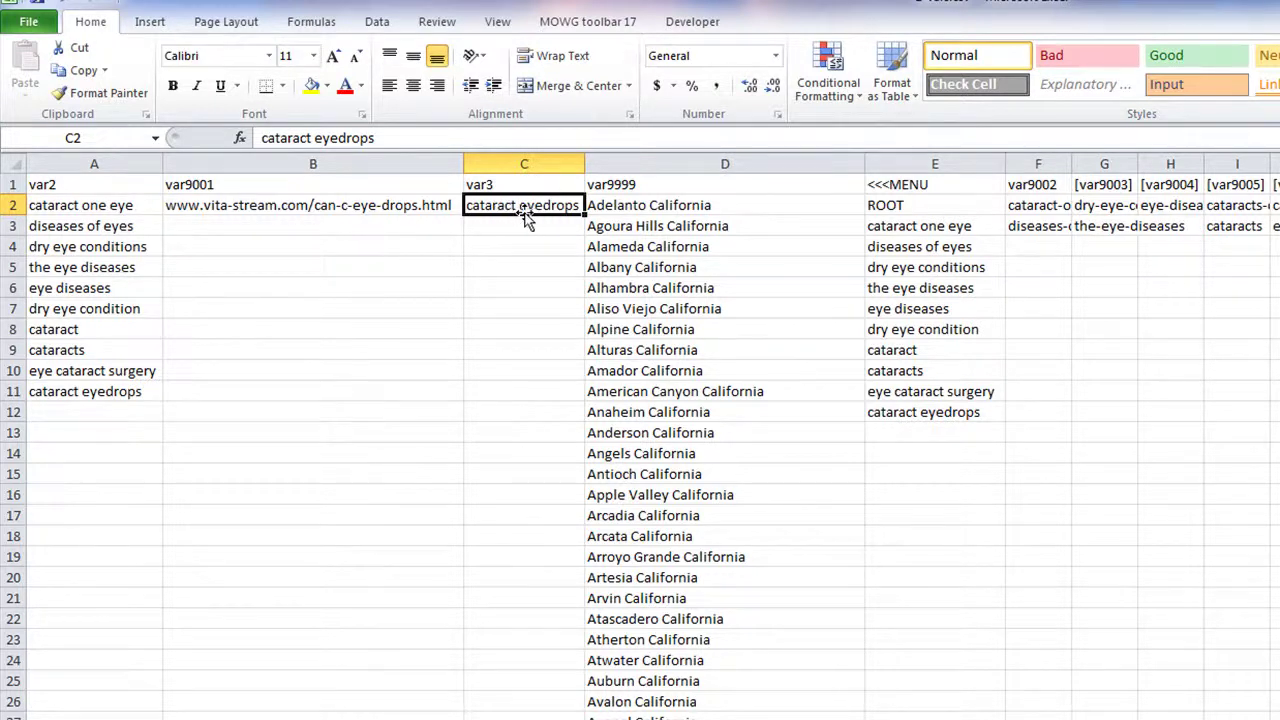
left_click(531, 248)
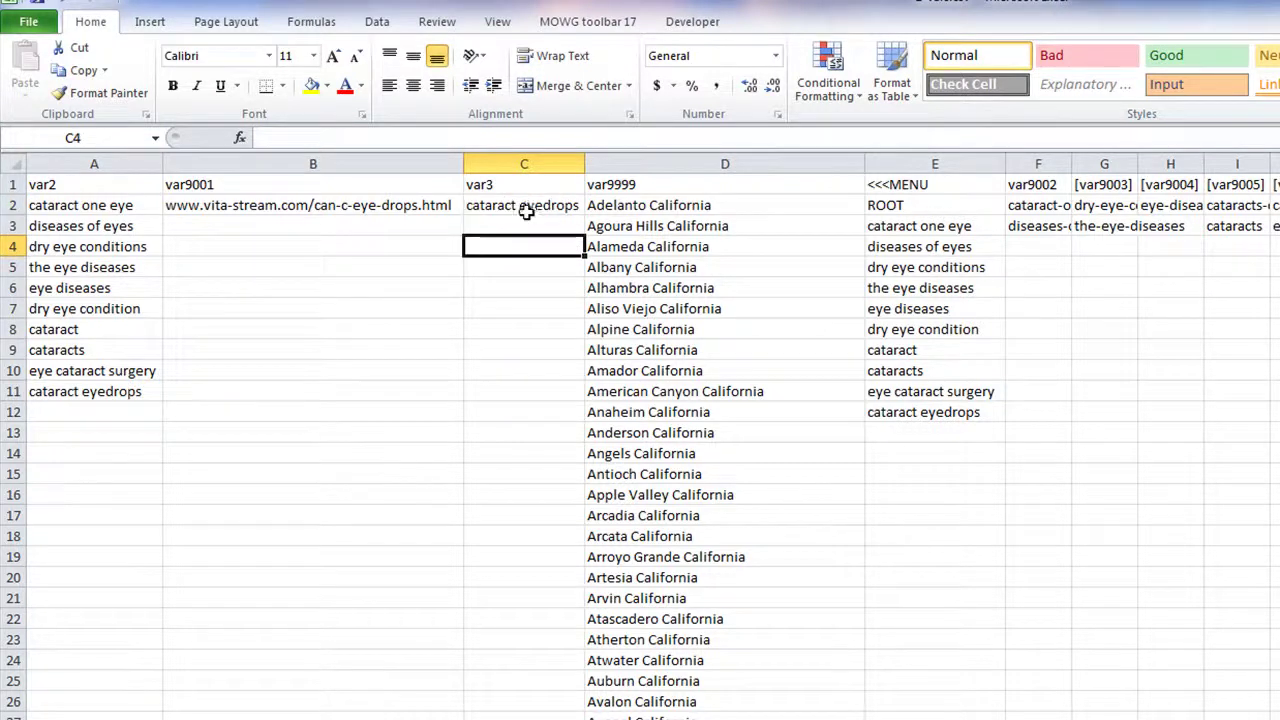
left_click(525, 205)
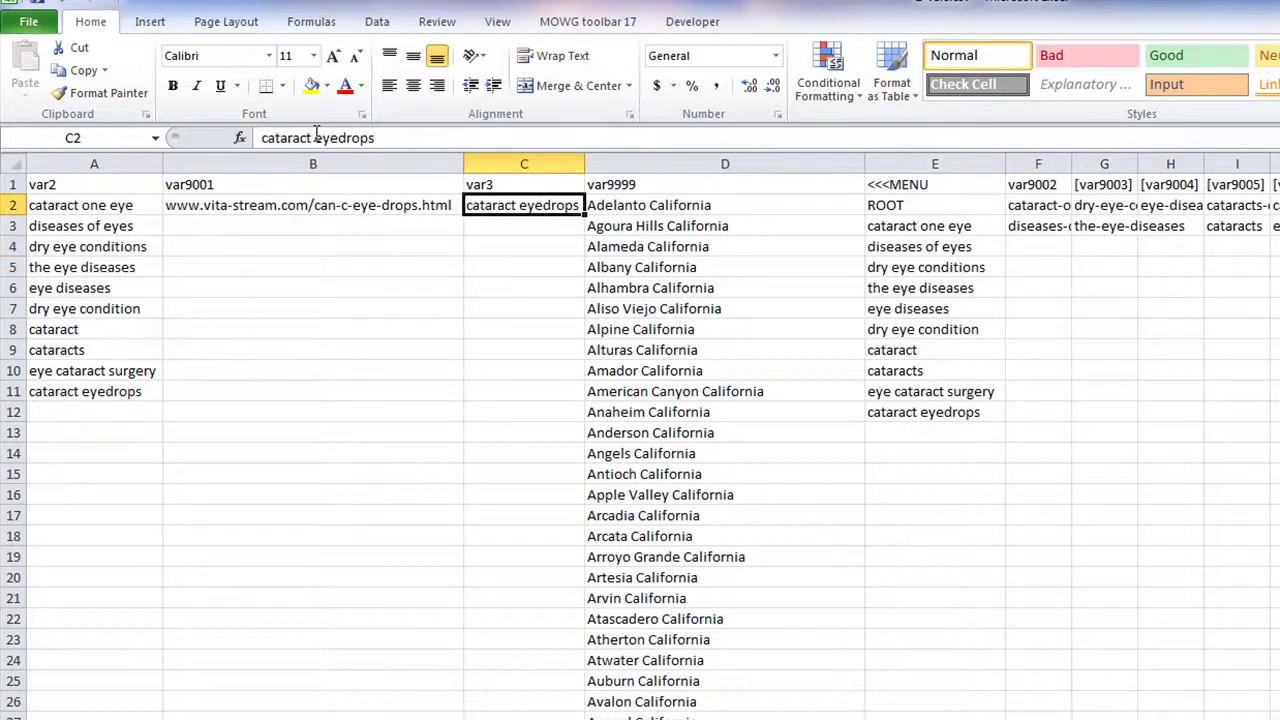
Replace every space with a hyphen in the <<<MENU entries in E3:E12.
left_click(900, 412)
left_click(935, 186)
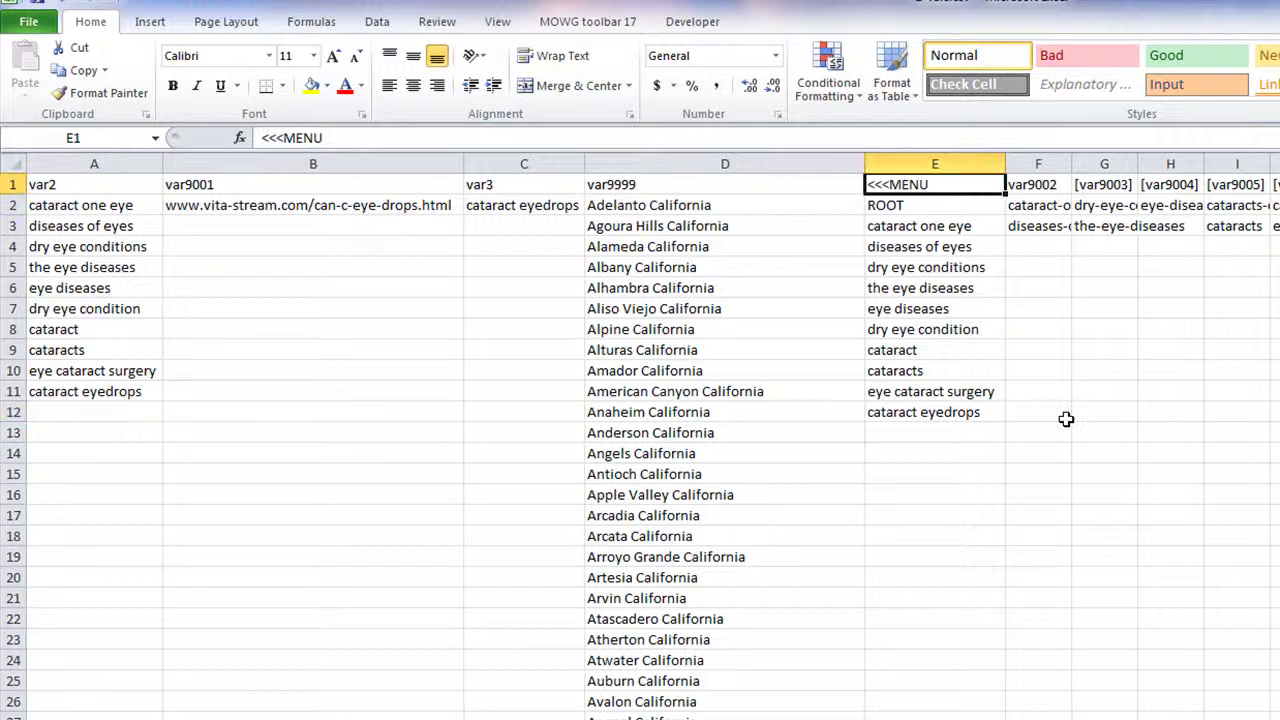
left_click_drag(935, 229, 926, 409)
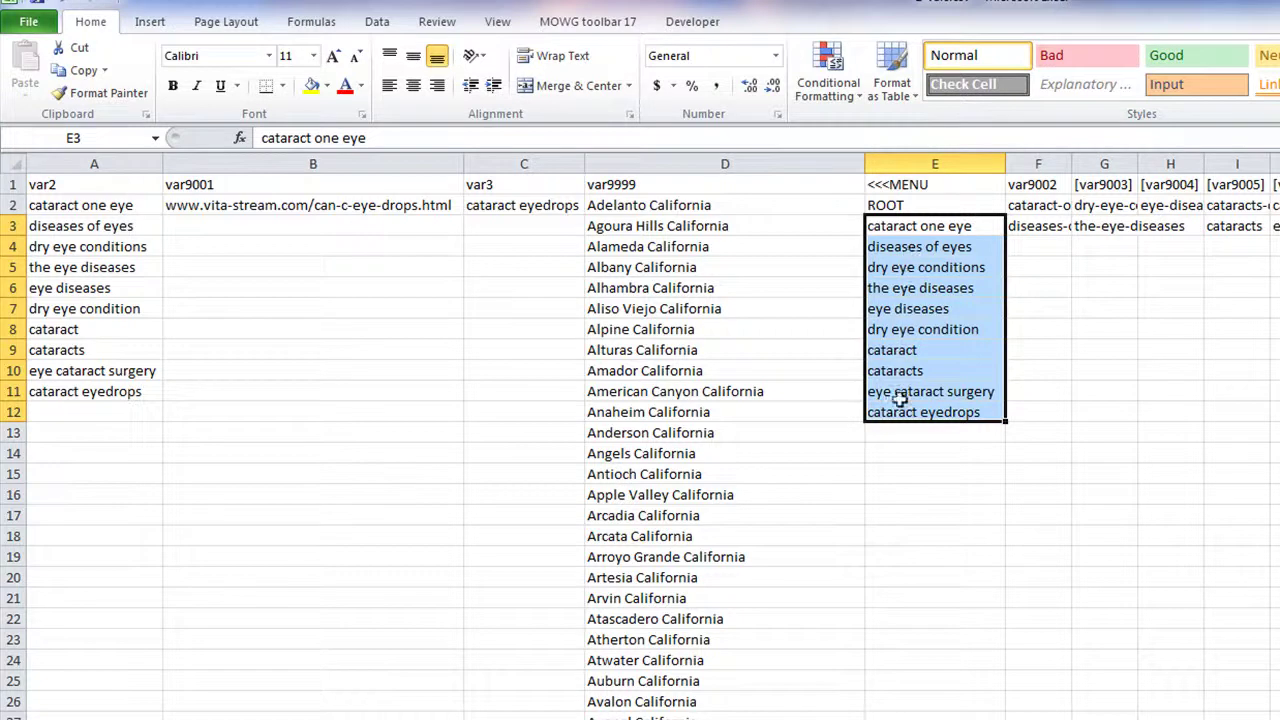
key("ctrl+h")
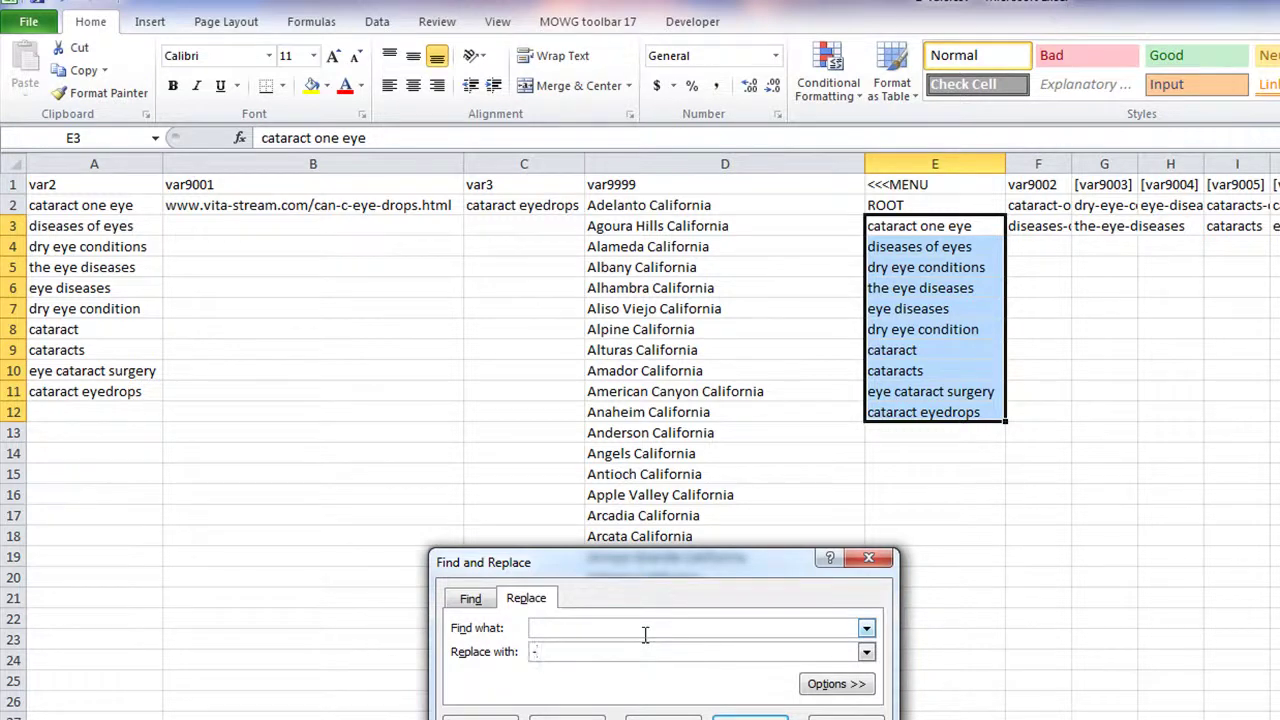
type("-")
left_click(480, 717)
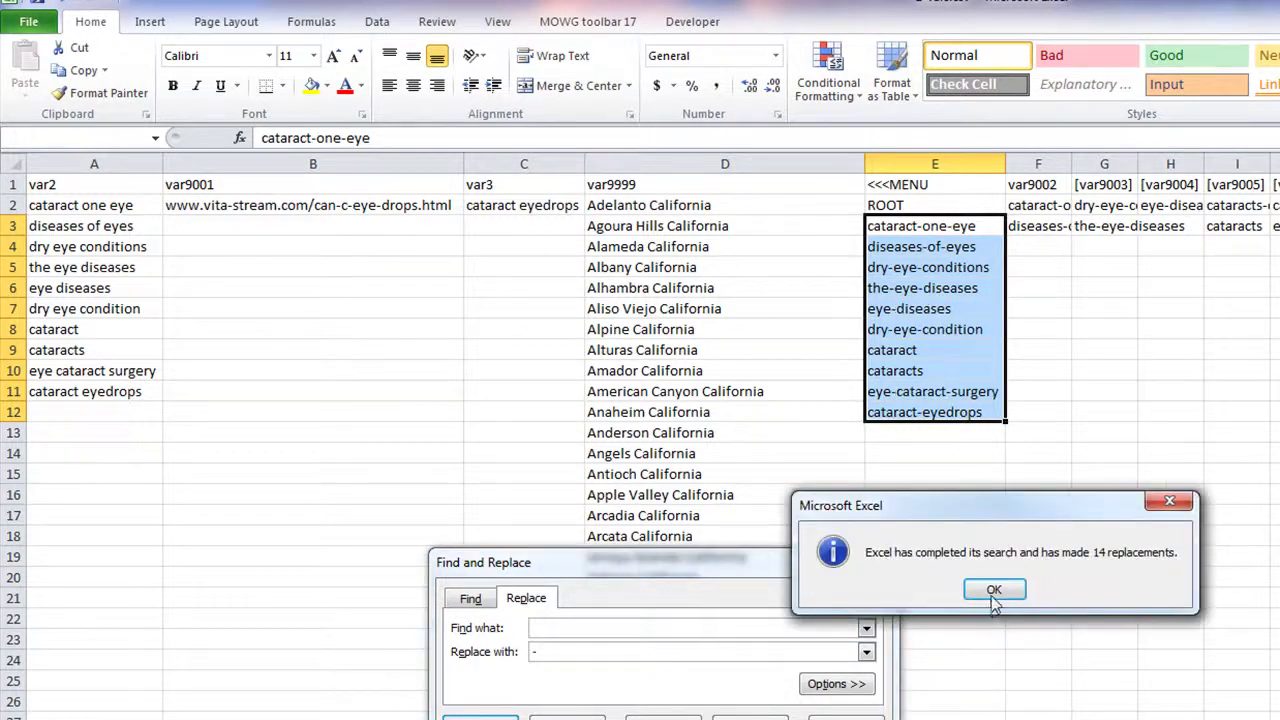
left_click(992, 591)
key("Escape")
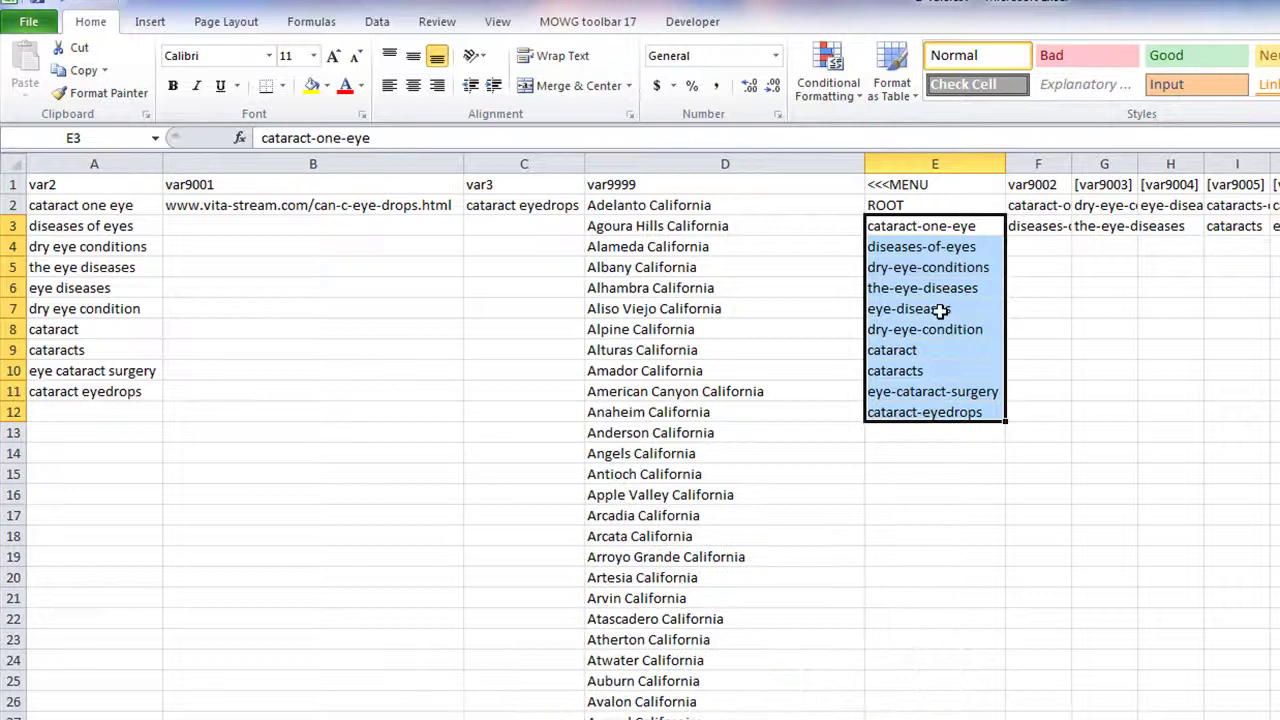
left_click_drag(930, 350, 929, 405)
left_click(951, 466)
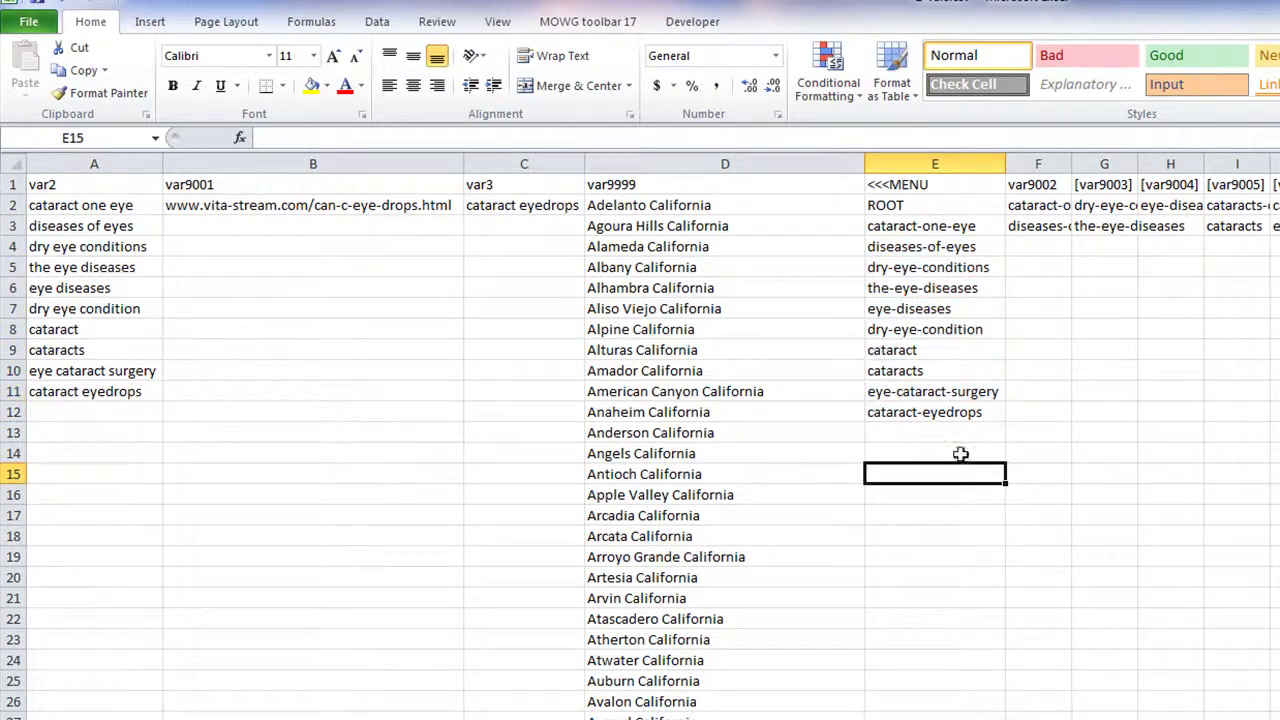
Save 2-vars.csv and keep the comma-delimited CSV format.
key("ctrl+s")
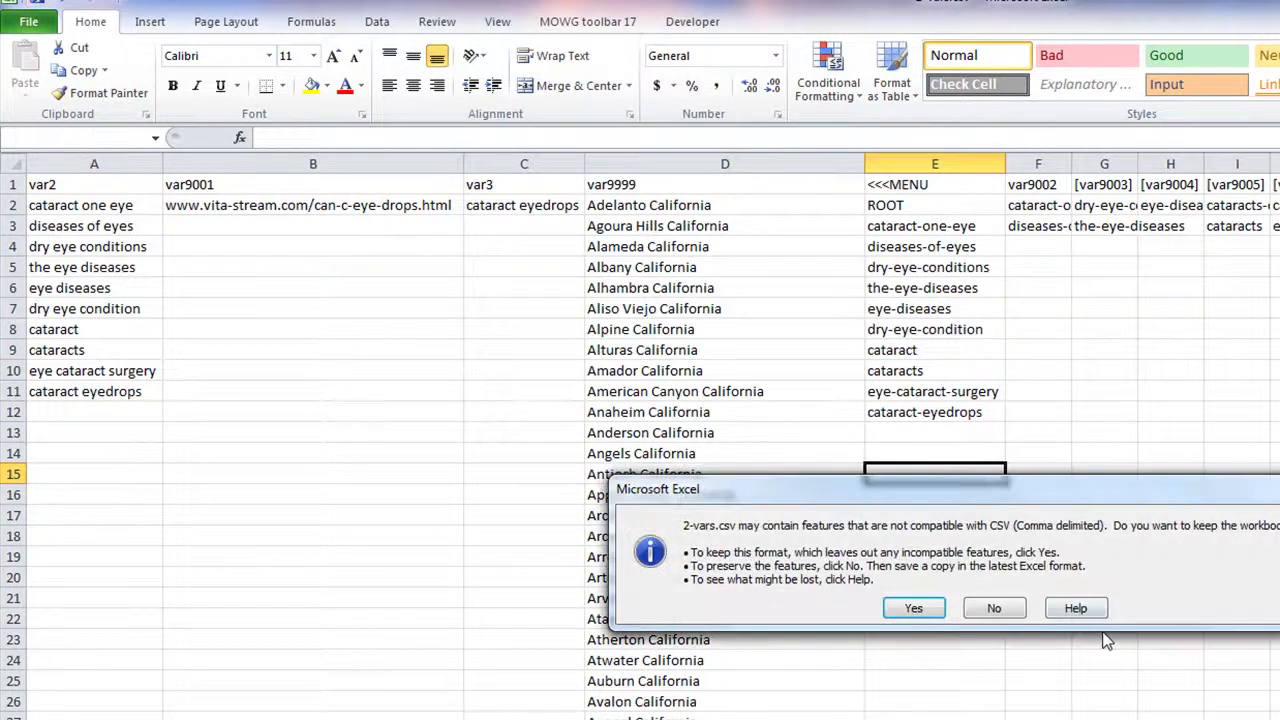
left_click(910, 606)
left_click(1128, 373)
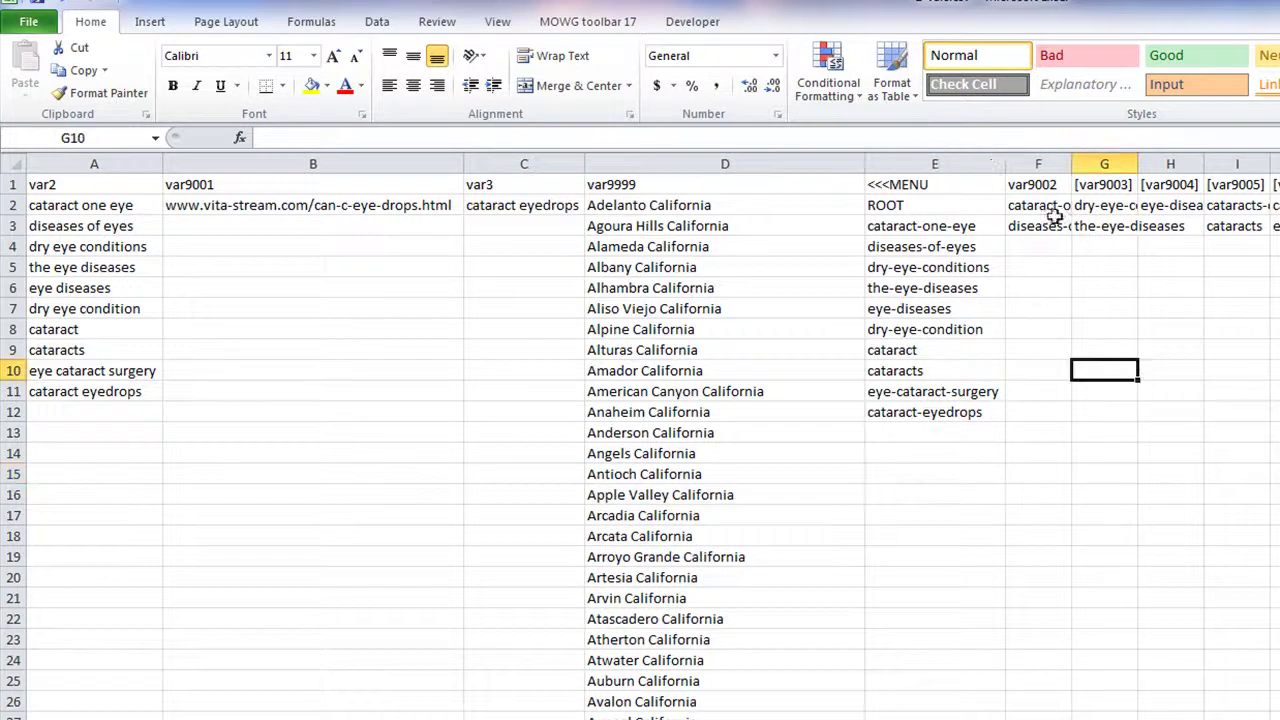
Look over the hyphenated menu entries in E3:E12 and the headers var9002 to [var9008] in F1:L1.
left_click_drag(895, 228, 897, 414)
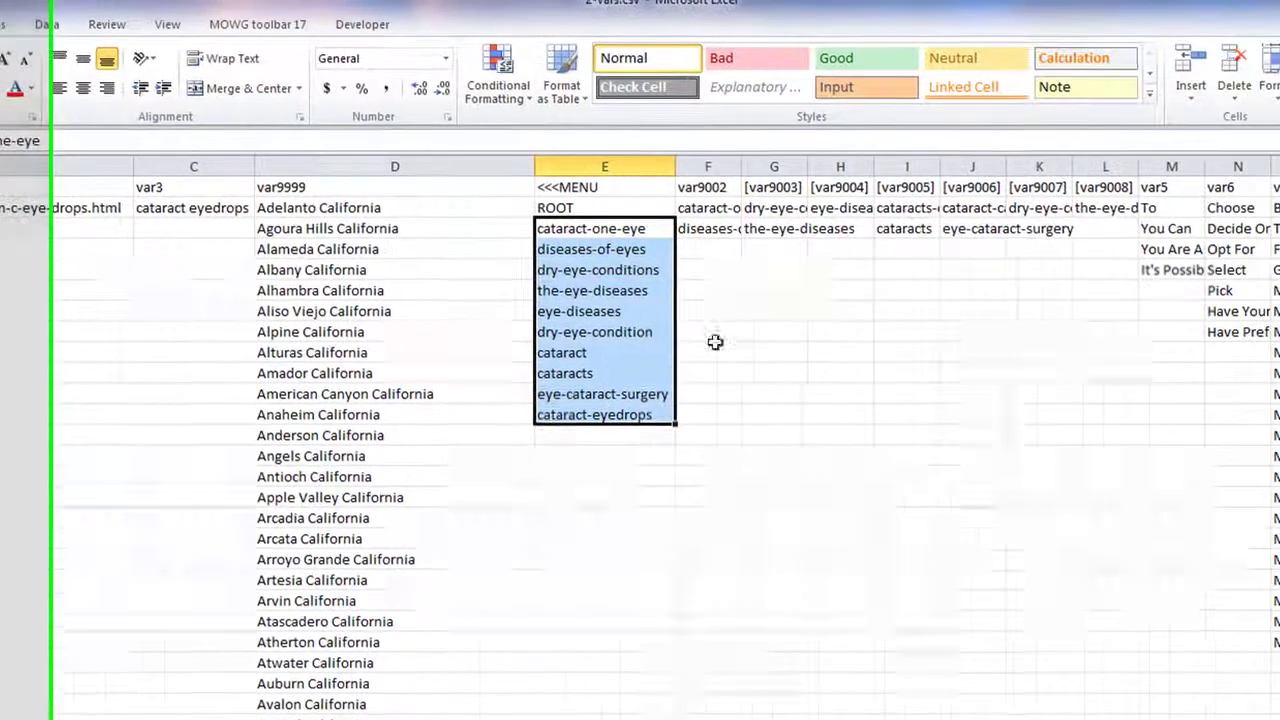
left_click(1020, 185)
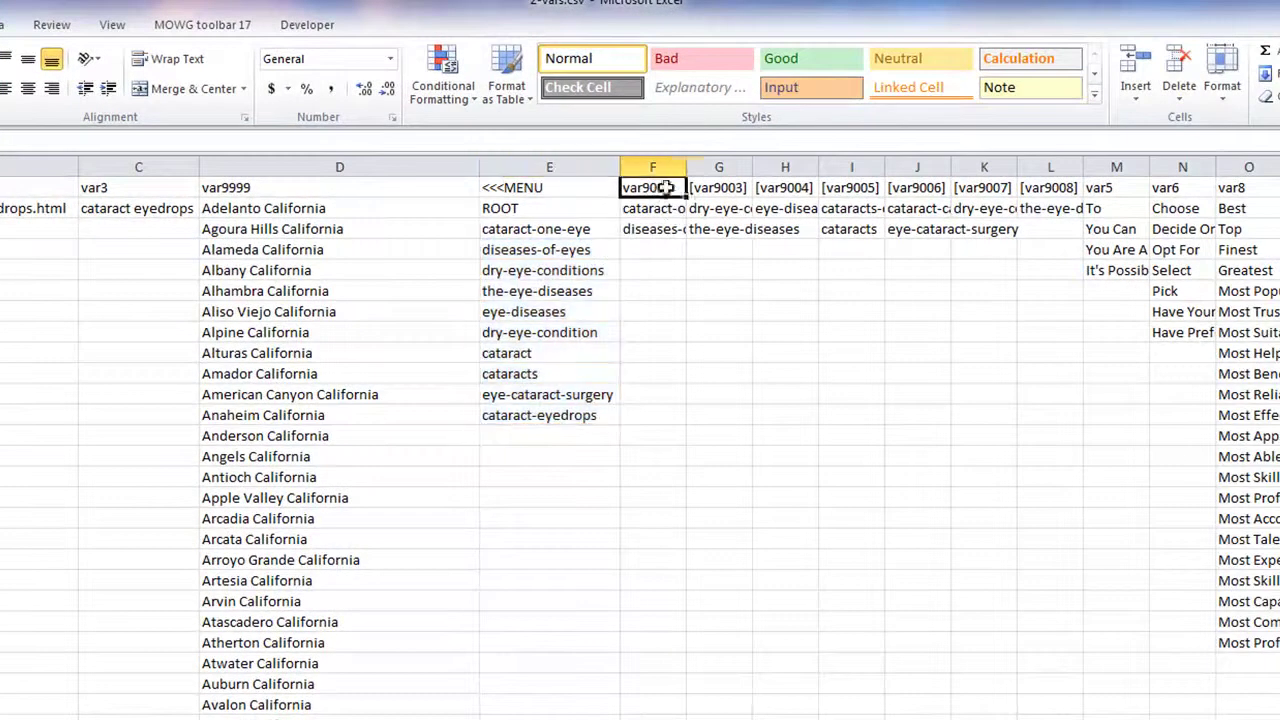
left_click_drag(665, 187, 1038, 184)
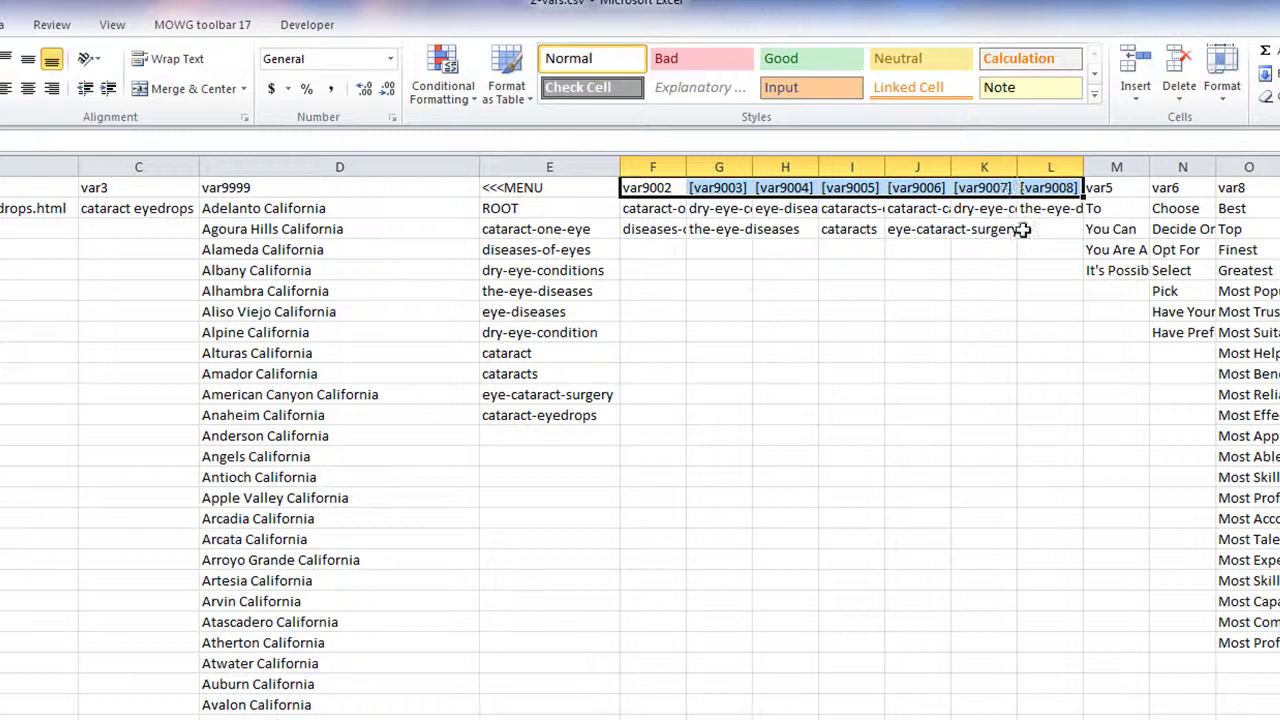
left_click(977, 290)
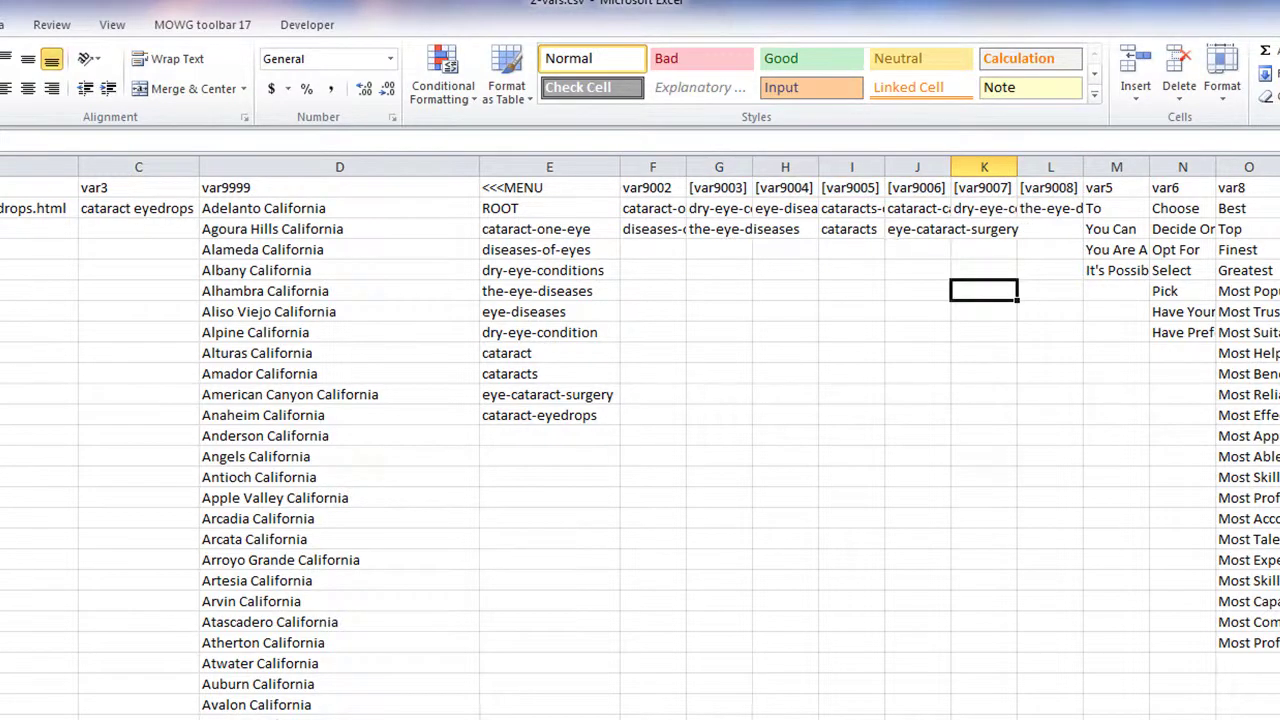
Switch to the web browser and open mowg-samples.com.
key("alt+Tab")
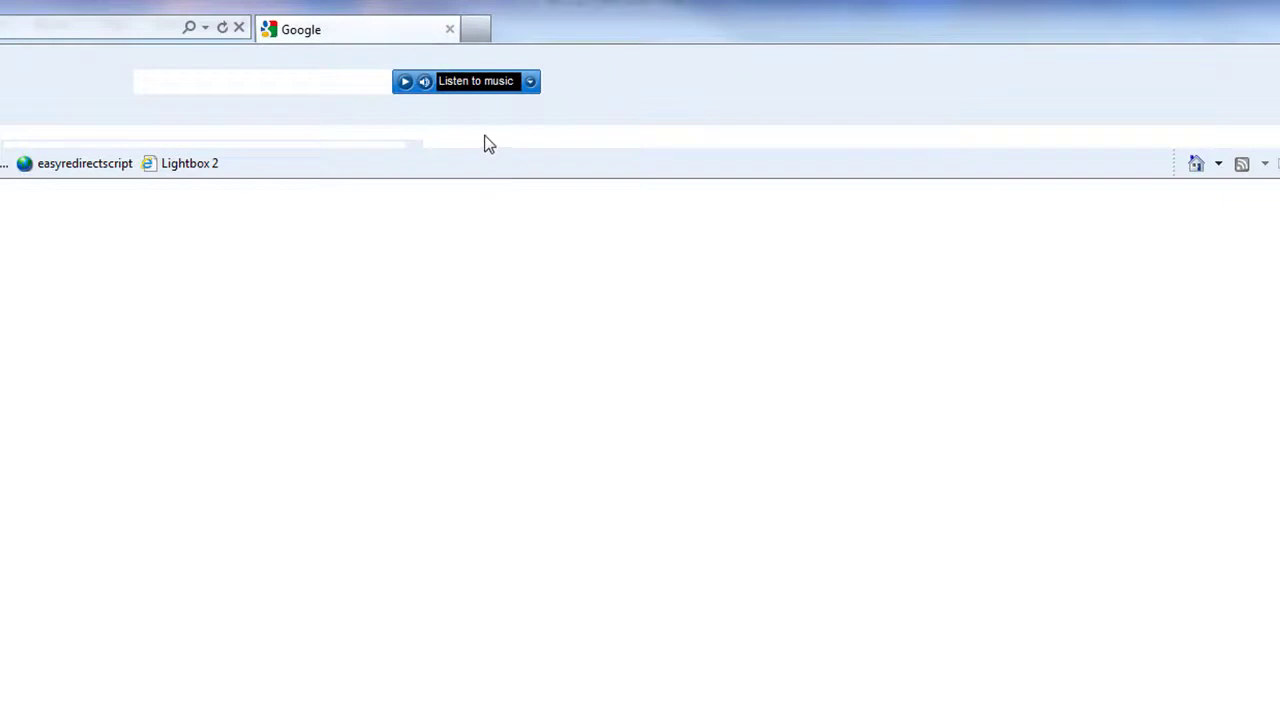
left_click(22, 34)
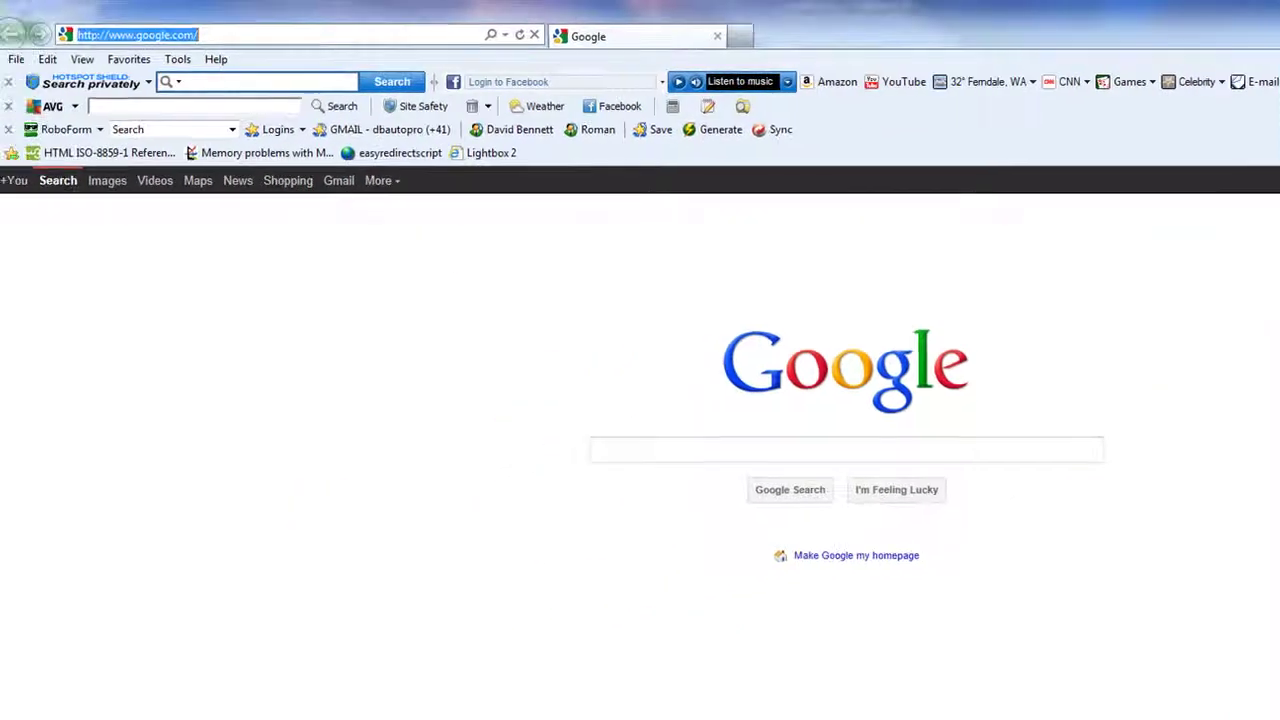
type("mowg-sa")
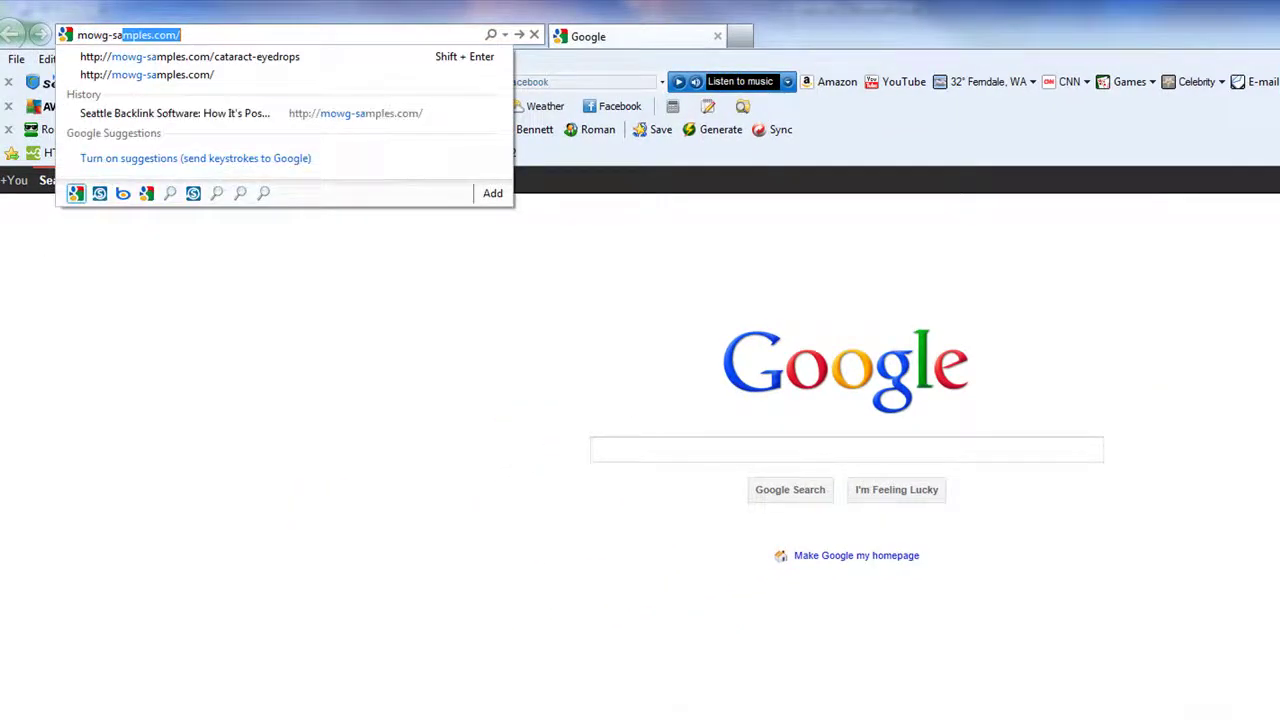
key("Return")
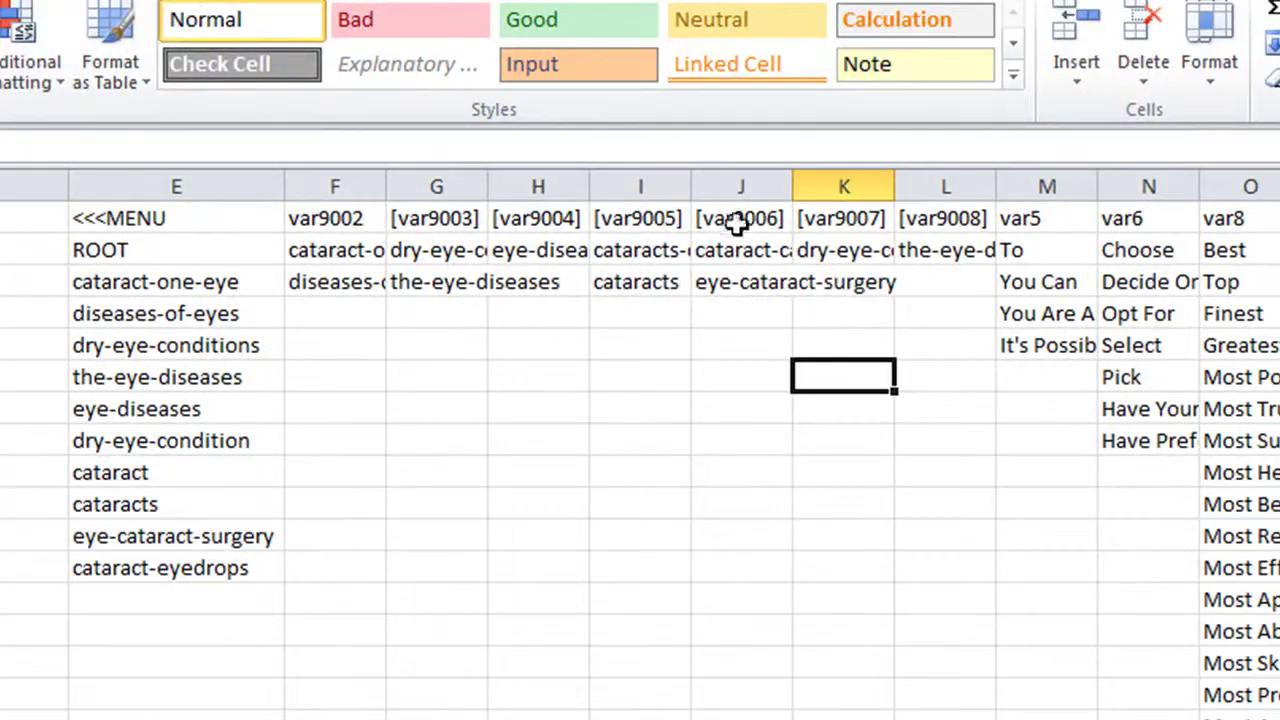
Compare the menu entries in E3:E12 with the values below the var9002 and [var9003] headers in 2-vars.csv.
left_click_drag(960, 220, 345, 226)
left_click(527, 603)
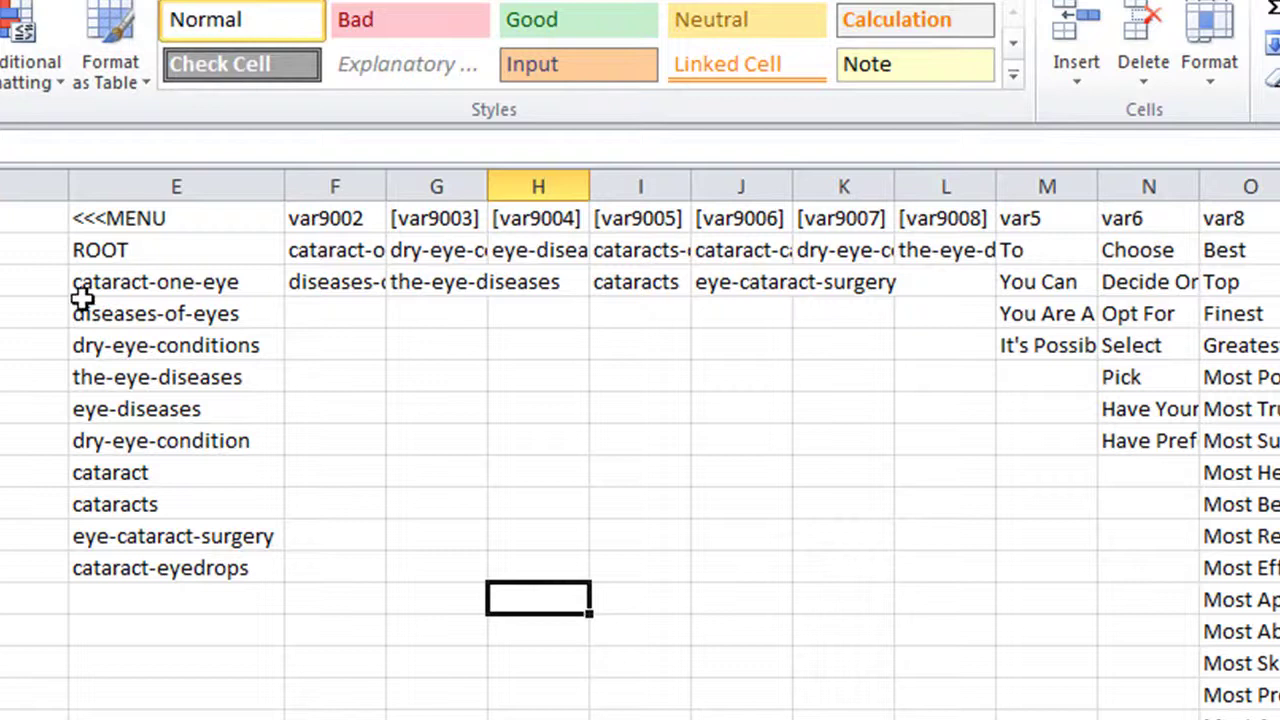
left_click_drag(134, 280, 131, 565)
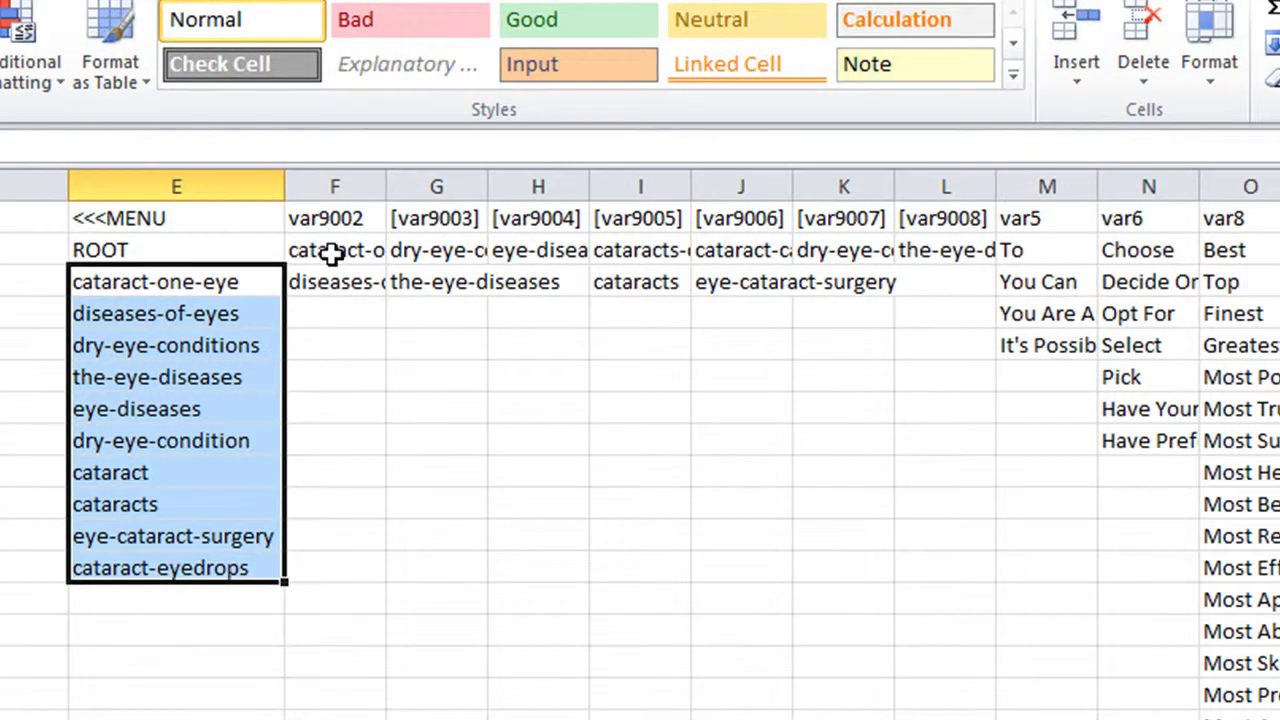
left_click_drag(333, 253, 334, 280)
left_click_drag(413, 250, 411, 282)
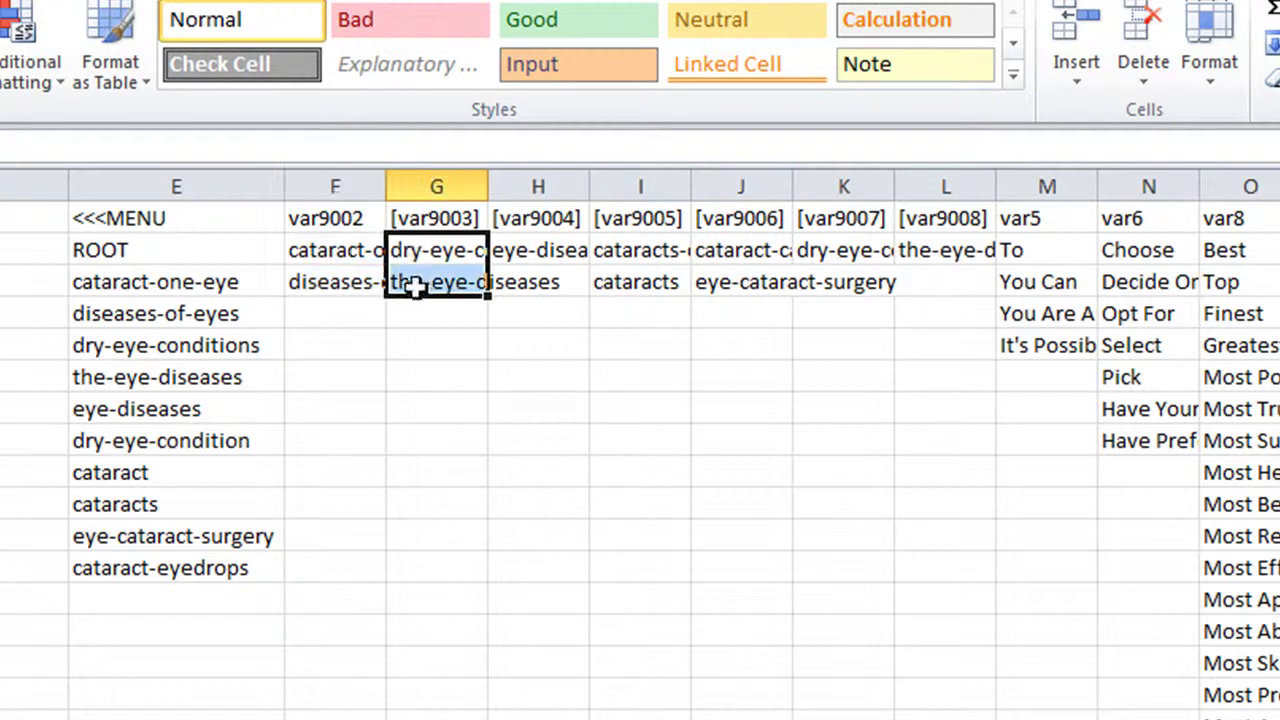
Examine how the headers from var9002 to [var9008] in F1:L1 are written, with and without brackets.
left_click(343, 216)
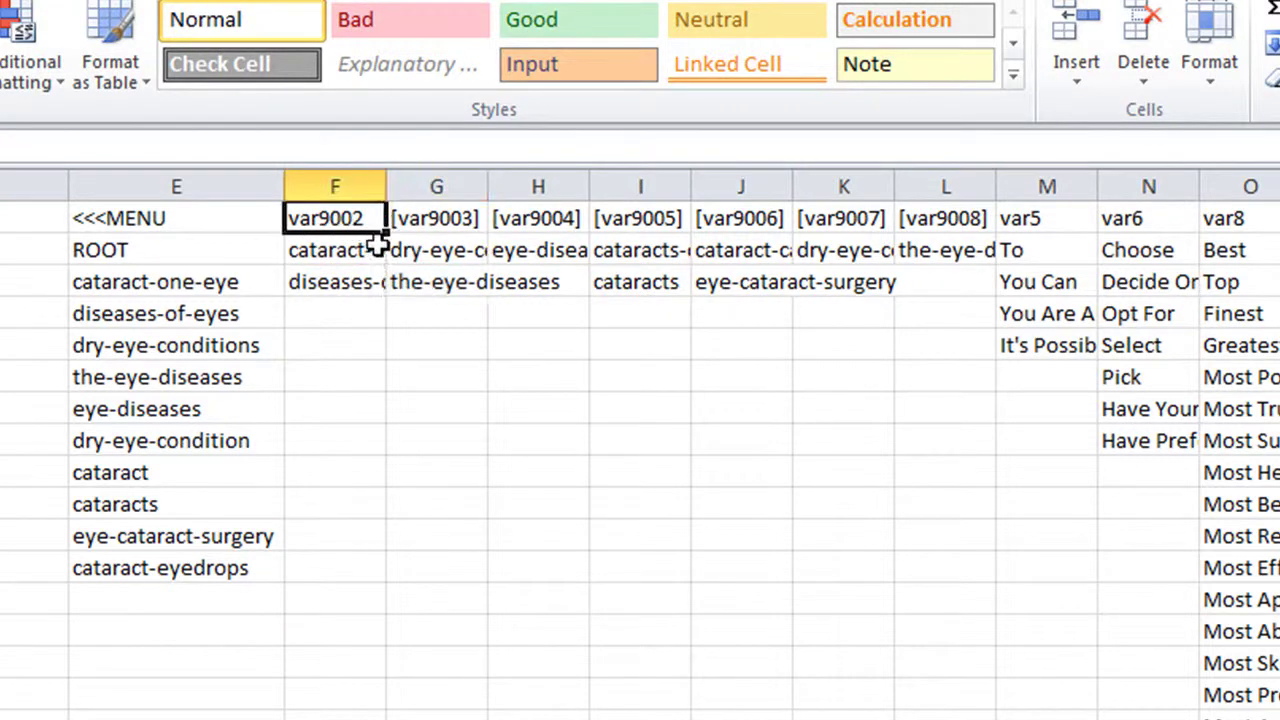
left_click(427, 216)
left_click(558, 218)
left_click(612, 214)
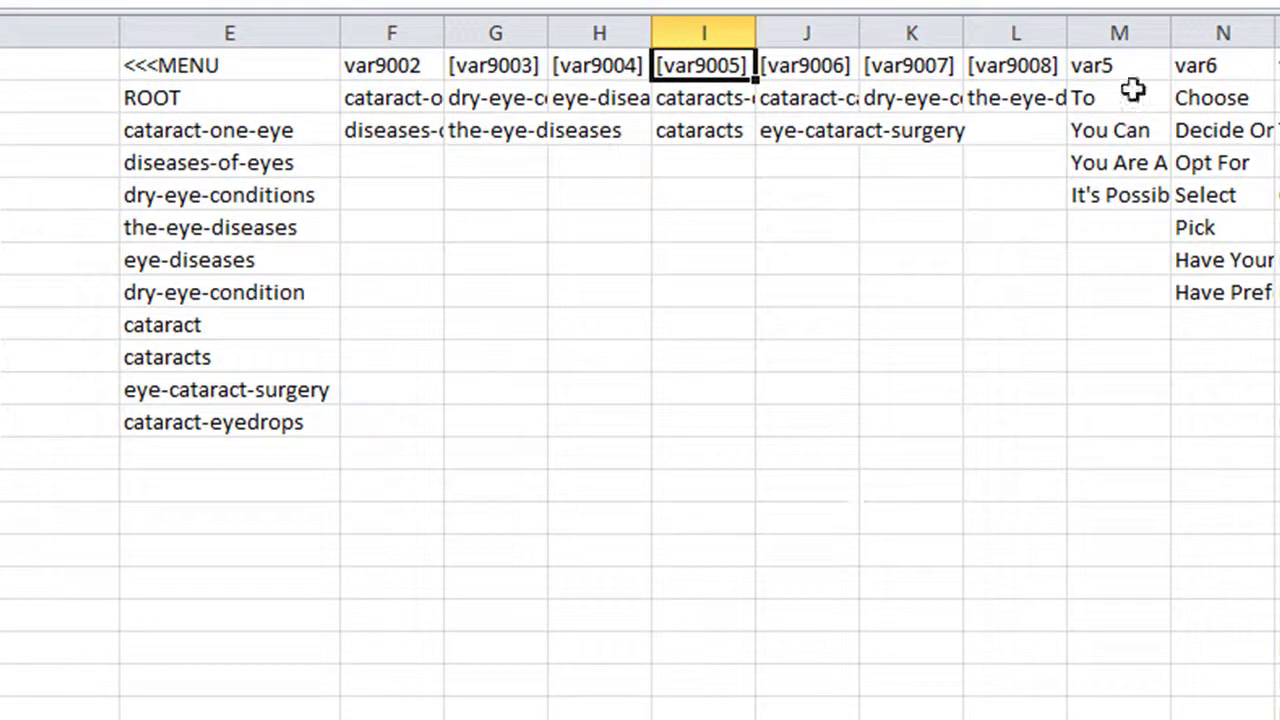
left_click(1015, 66)
left_click(890, 68)
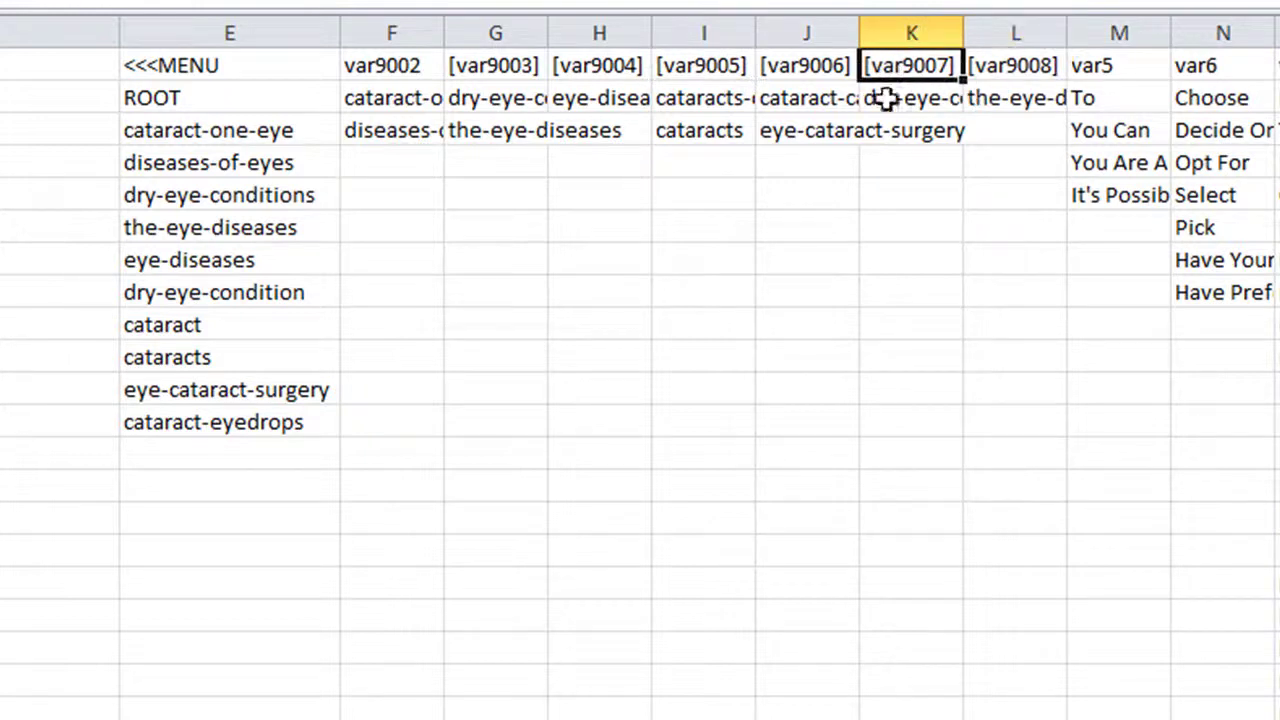
left_click(392, 64)
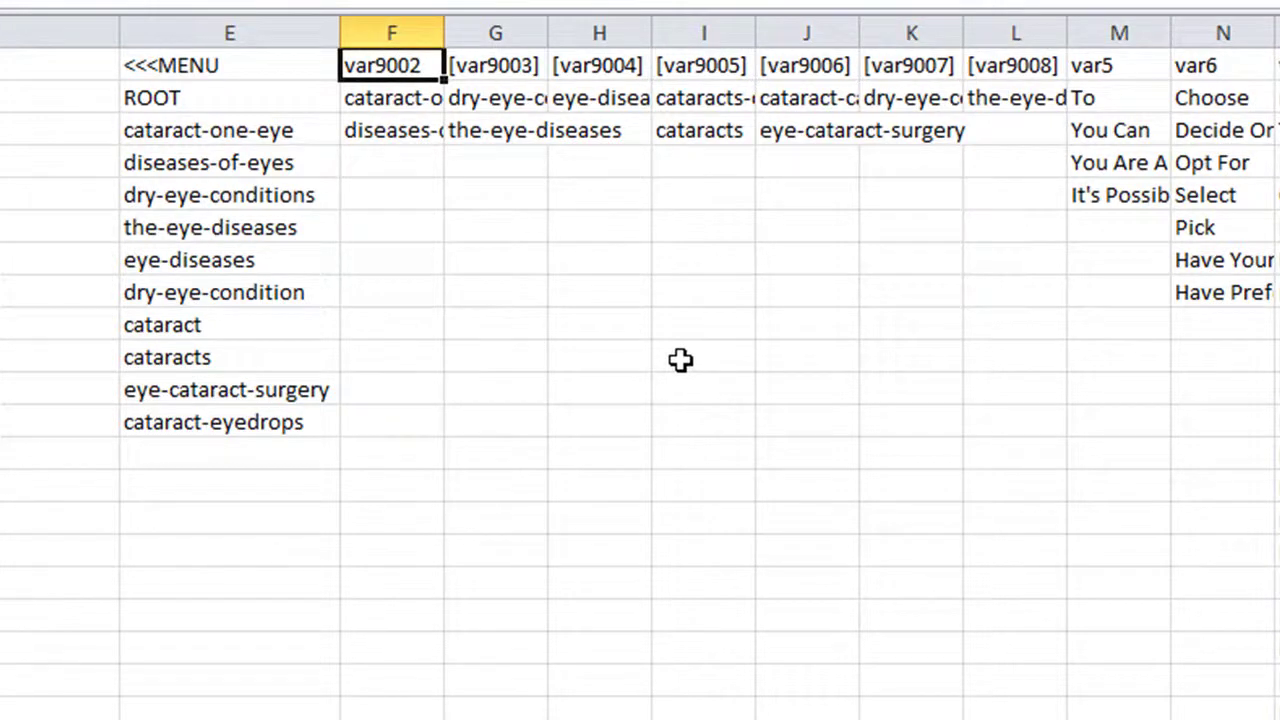
left_click(675, 289)
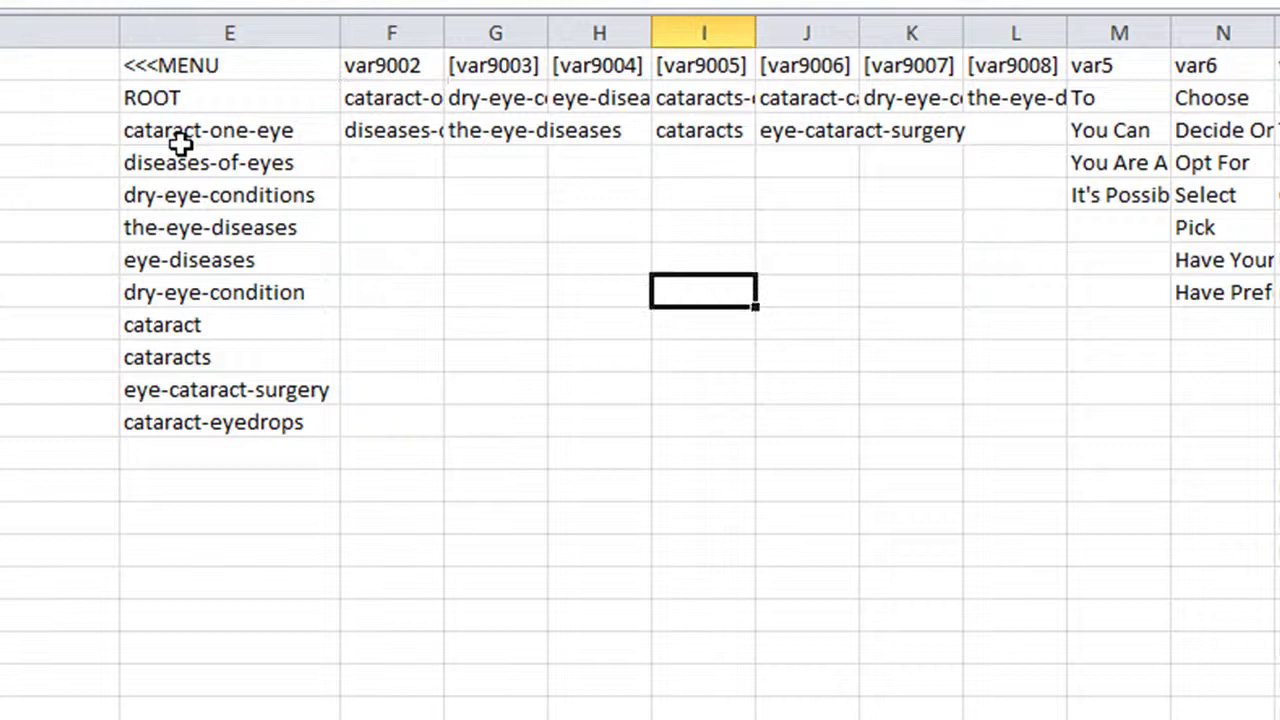
Autofit the widths of columns F through L so the full menu values fit.
left_click_drag(179, 130, 171, 423)
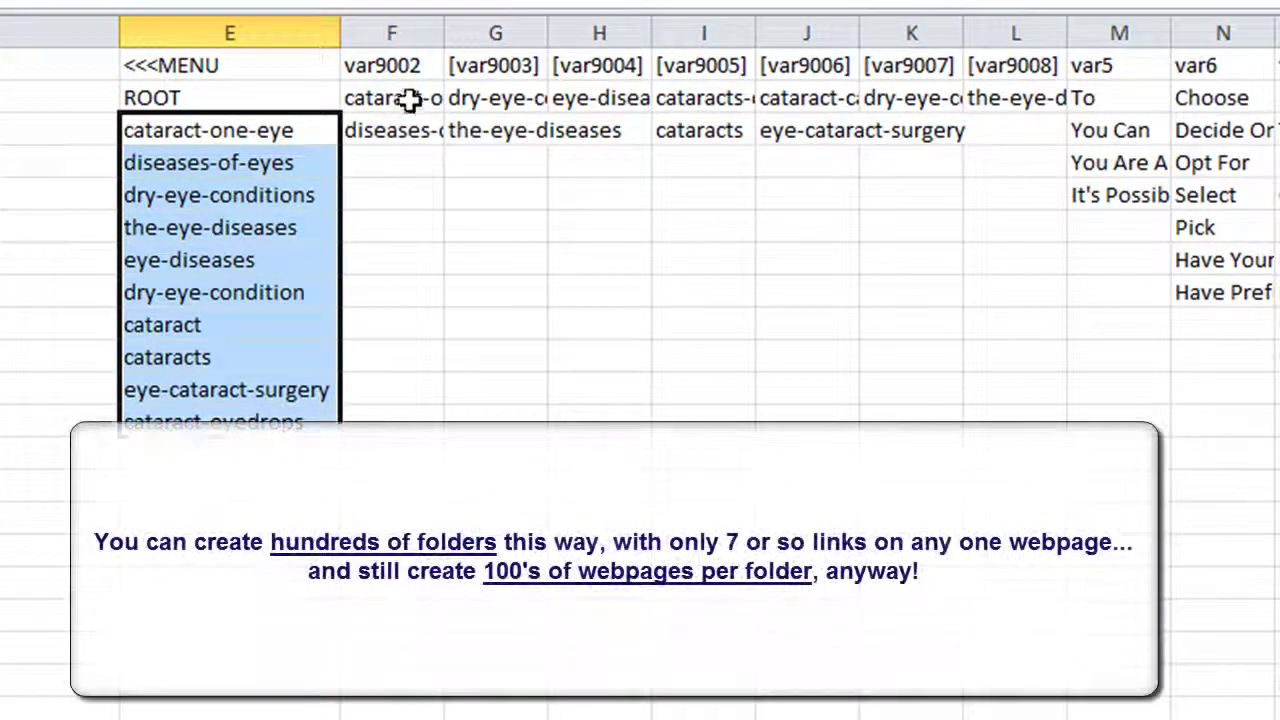
left_click_drag(409, 100, 410, 133)
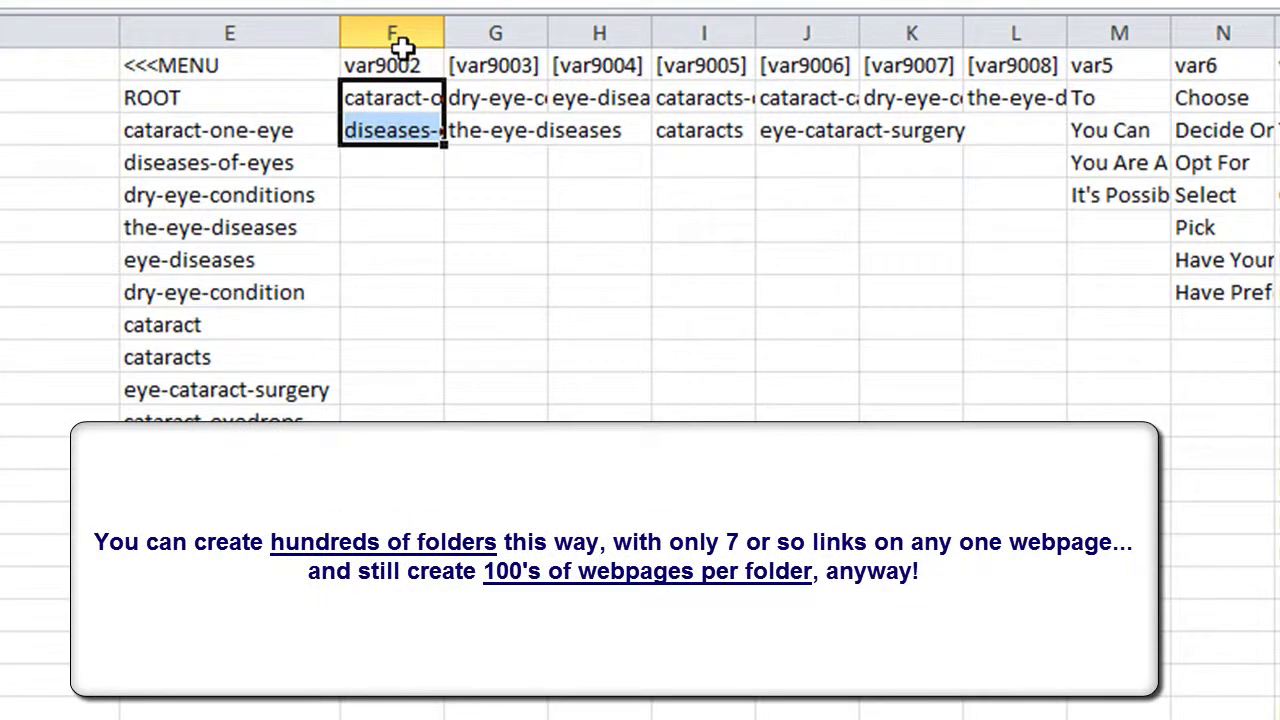
left_click_drag(398, 34, 1000, 14)
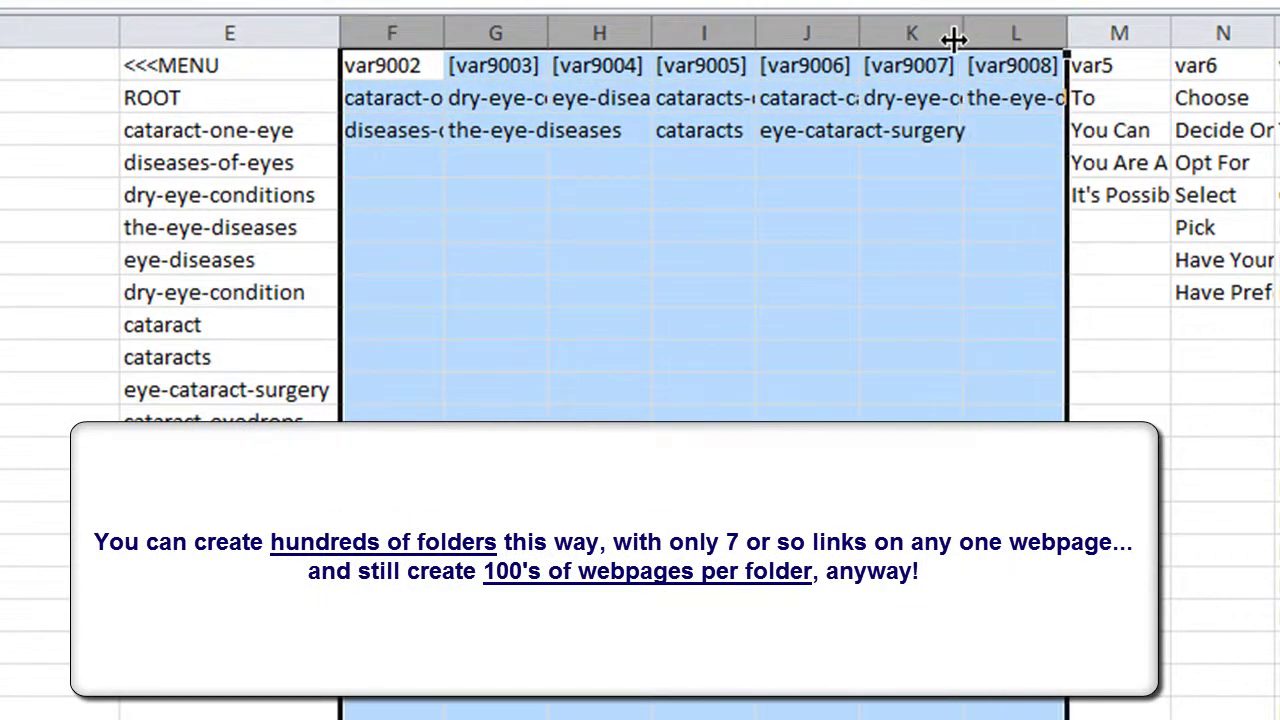
double_click(963, 34)
left_click(912, 455)
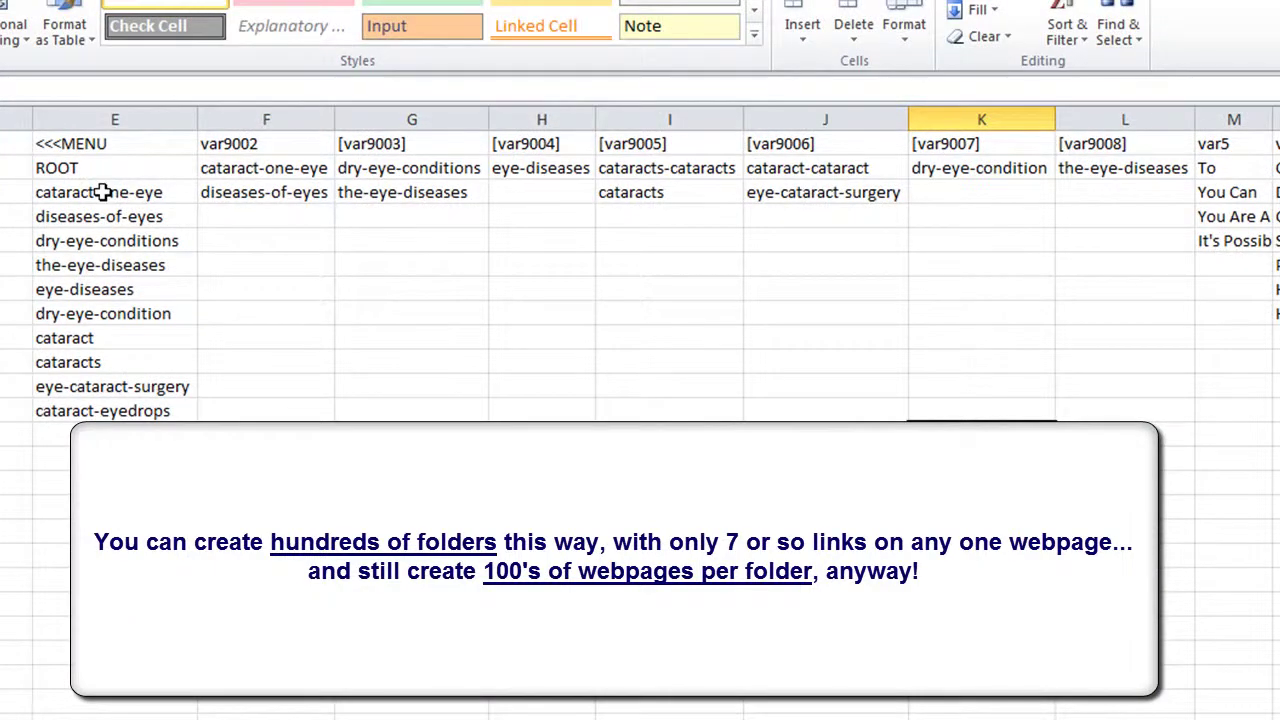
Copy the hyphenated menu entries in E3:E12 into the var9002 column starting at F2.
left_click_drag(103, 192, 104, 411)
right_click(122, 270)
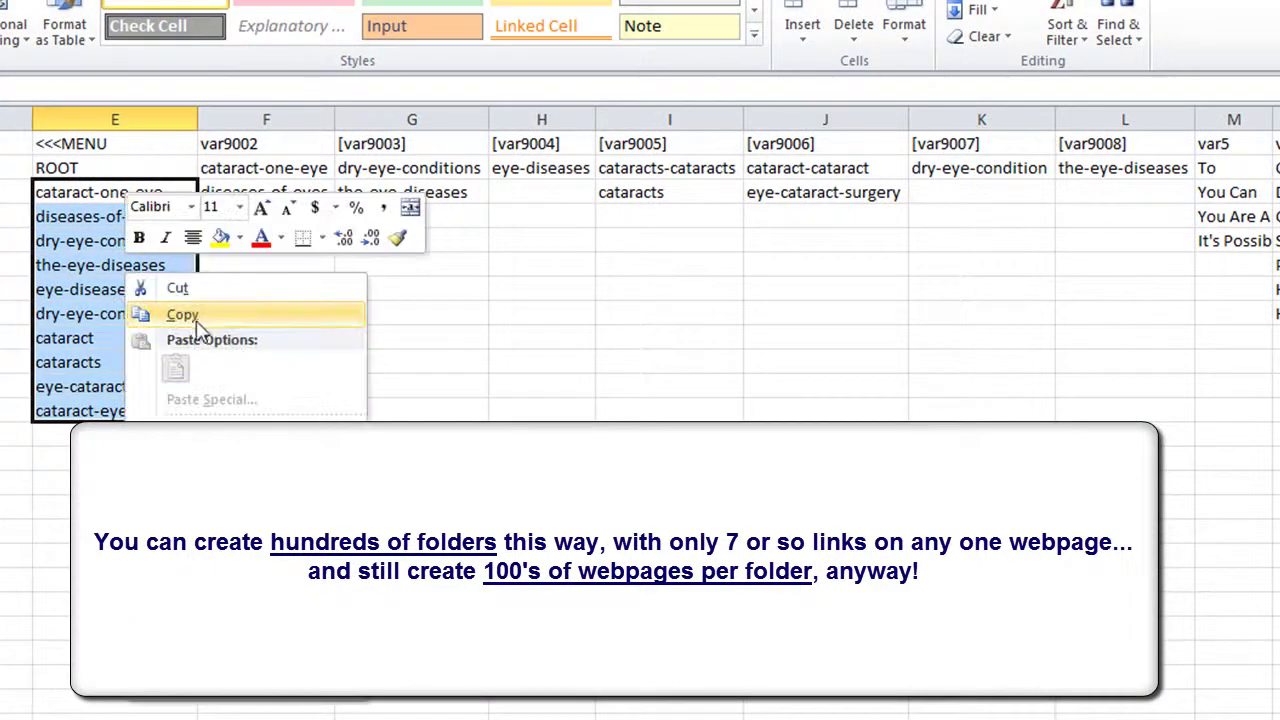
left_click(197, 320)
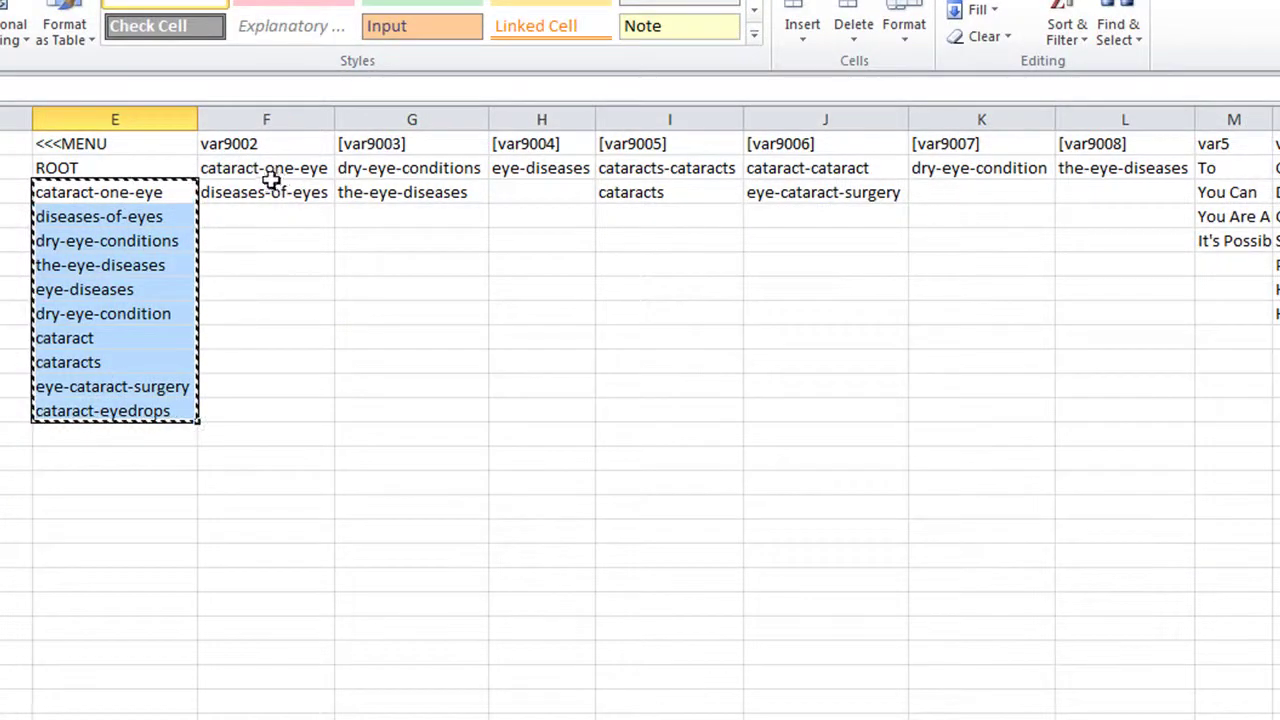
right_click(280, 168)
left_click(337, 260)
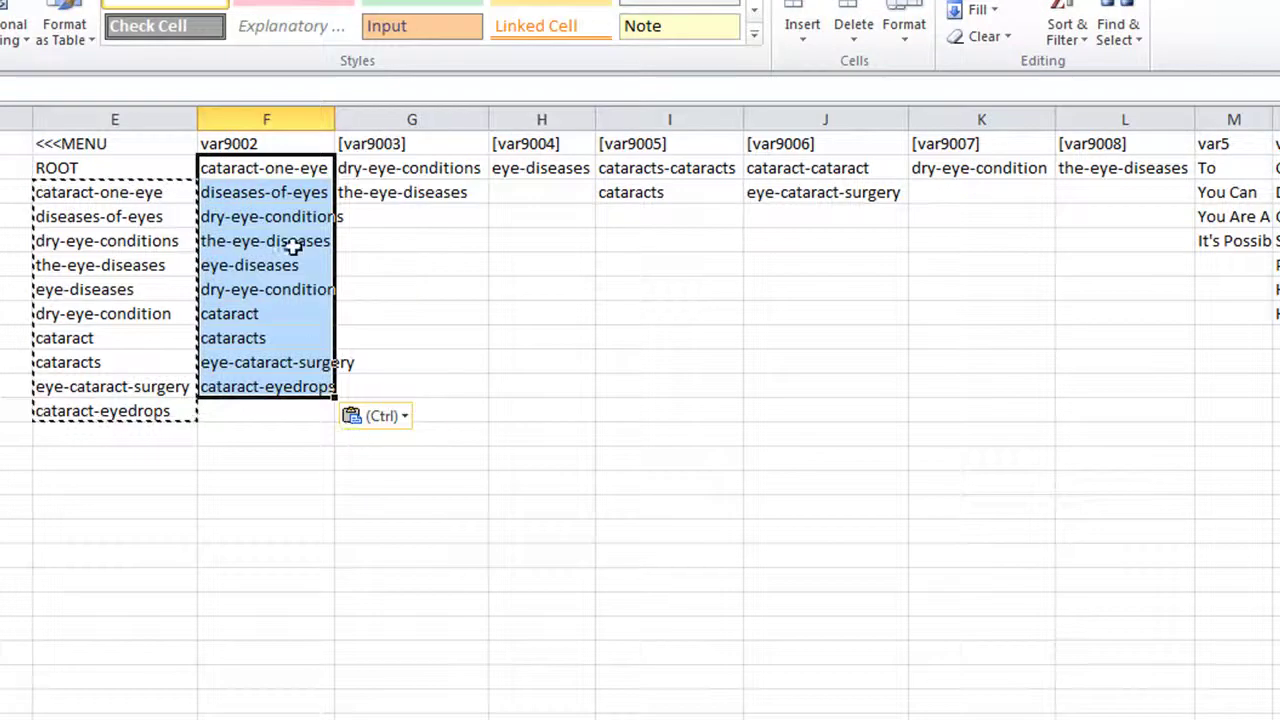
Move the entries from dry-eye-conditions through cataract-eyedrops in F4:F11 to the [var9003] column starting at G2.
left_click_drag(277, 218, 268, 386)
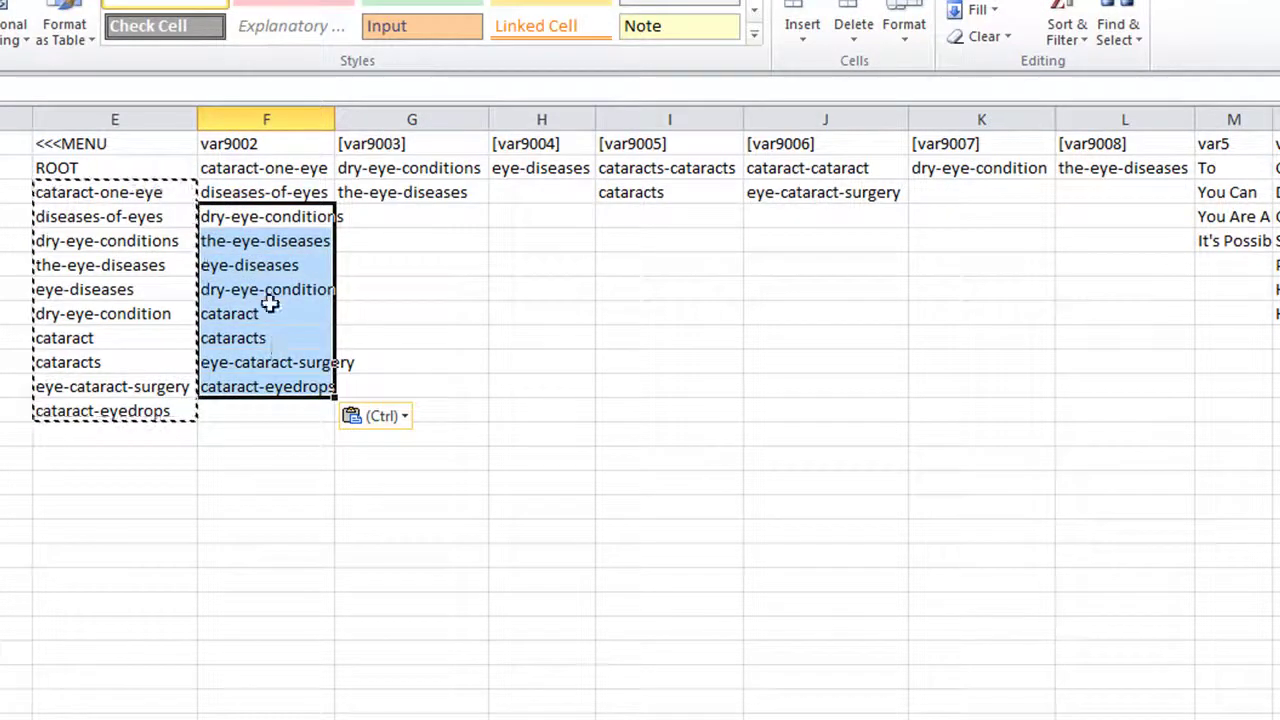
right_click(270, 304)
left_click(326, 320)
right_click(393, 170)
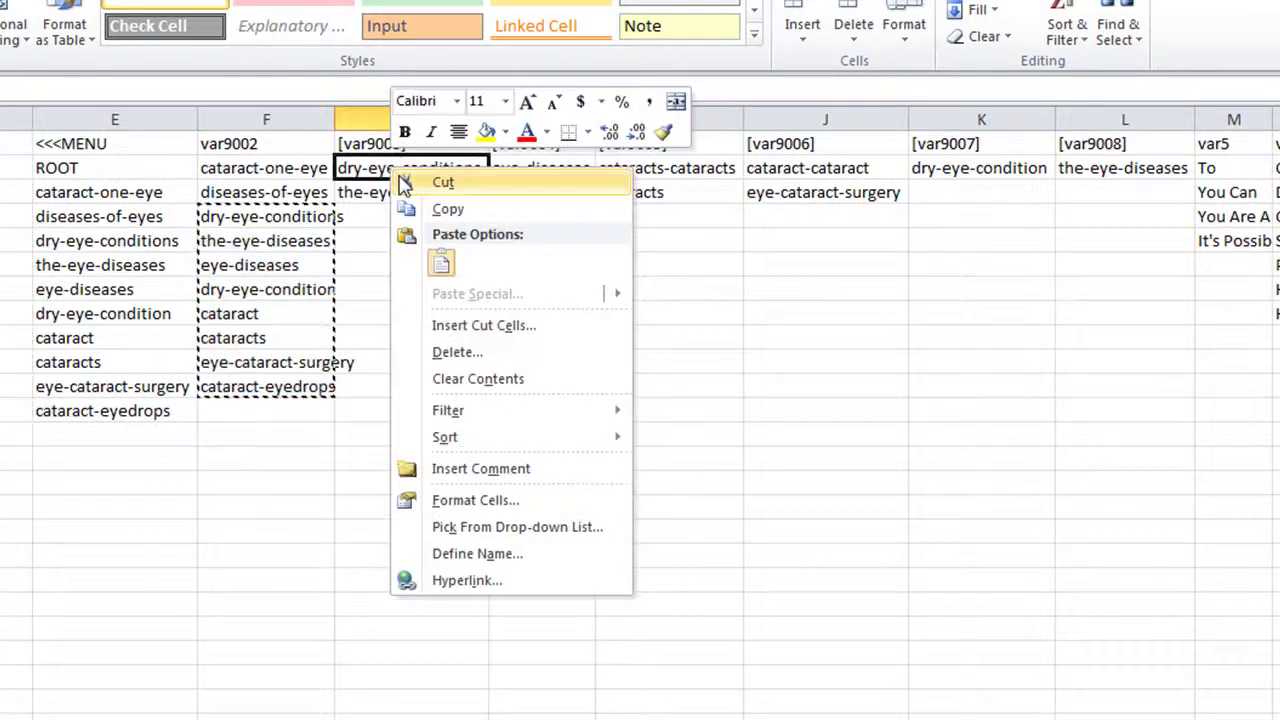
left_click(441, 263)
Move the entries from eye-diseases through cataract-eyedrops in G4:G9 to the [var9004] column starting at H2.
left_click_drag(346, 216, 391, 337)
right_click(400, 288)
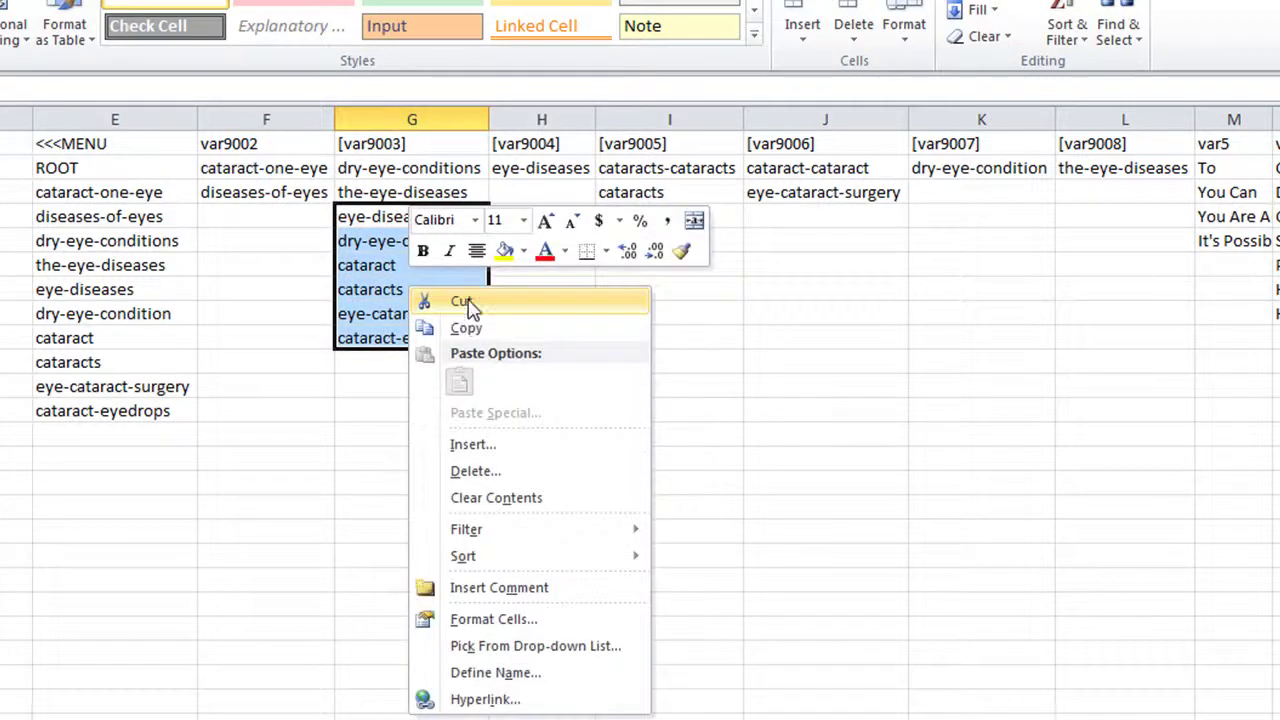
left_click(465, 303)
right_click(545, 170)
left_click(580, 271)
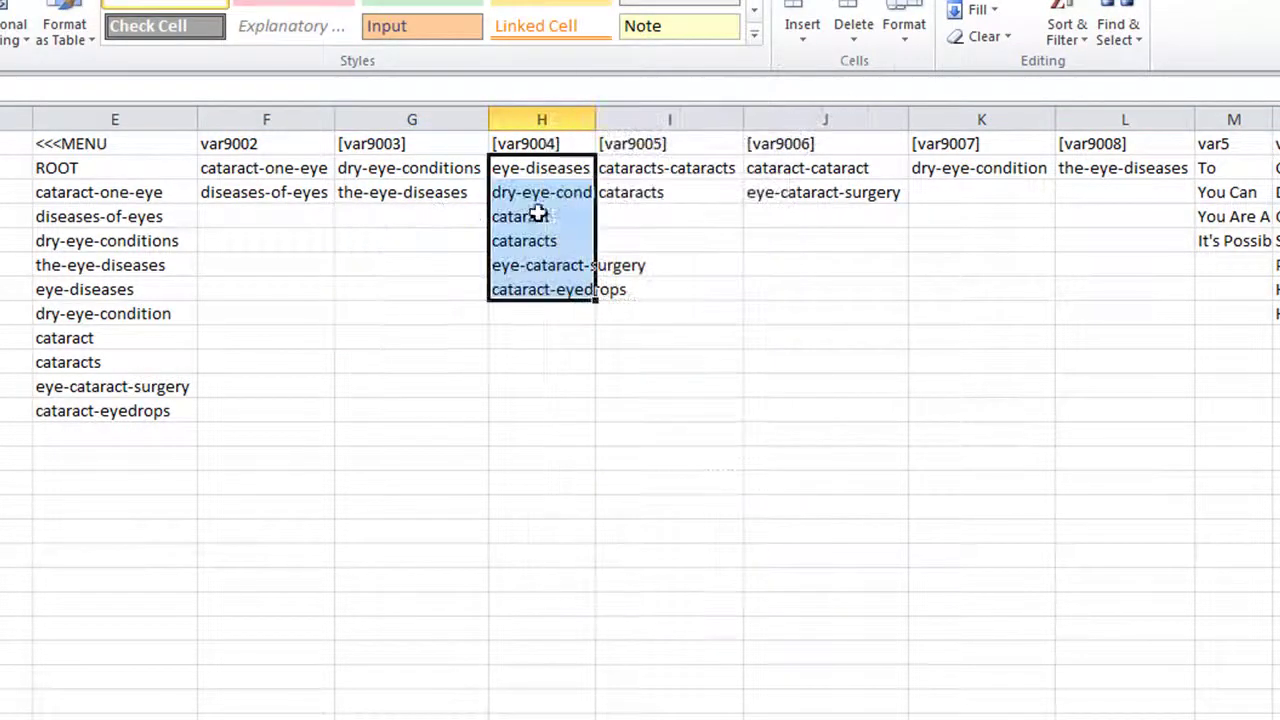
Move the entries from cataract through cataract-eyedrops in H4:H7 to the [var9005] column starting at I2.
left_click_drag(538, 215, 548, 288)
right_click(550, 262)
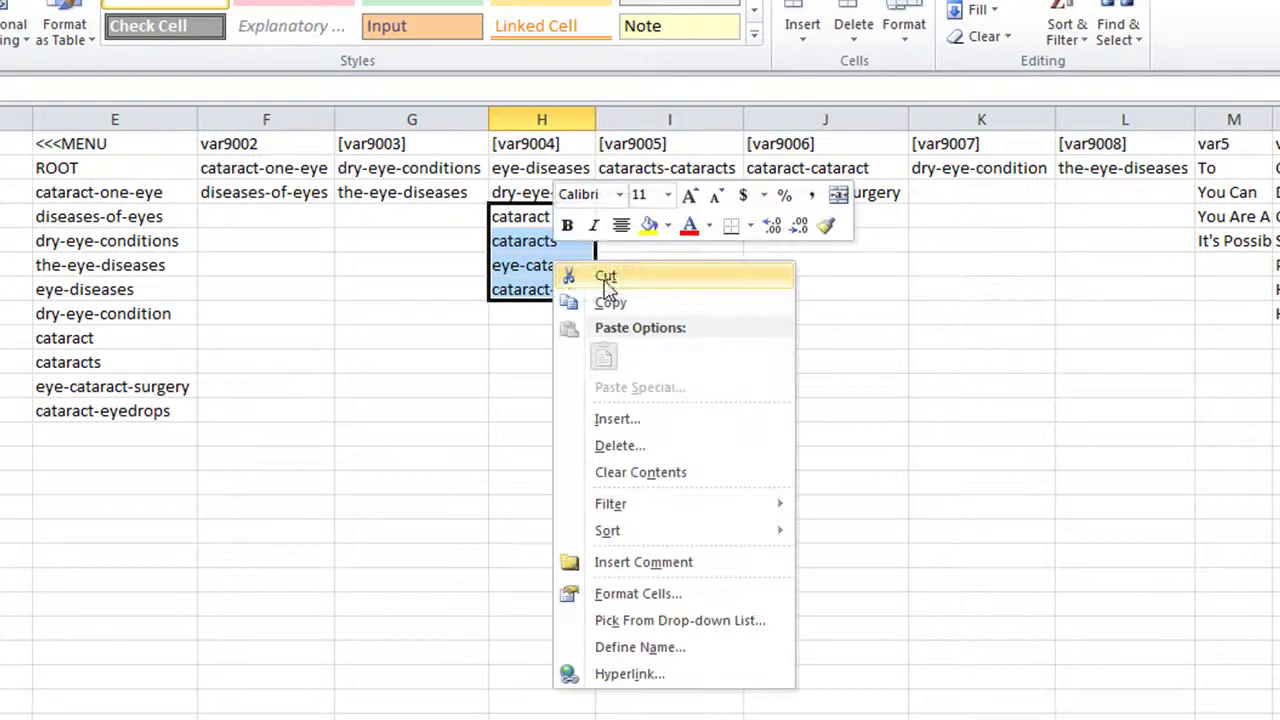
left_click(598, 272)
right_click(640, 172)
left_click(695, 278)
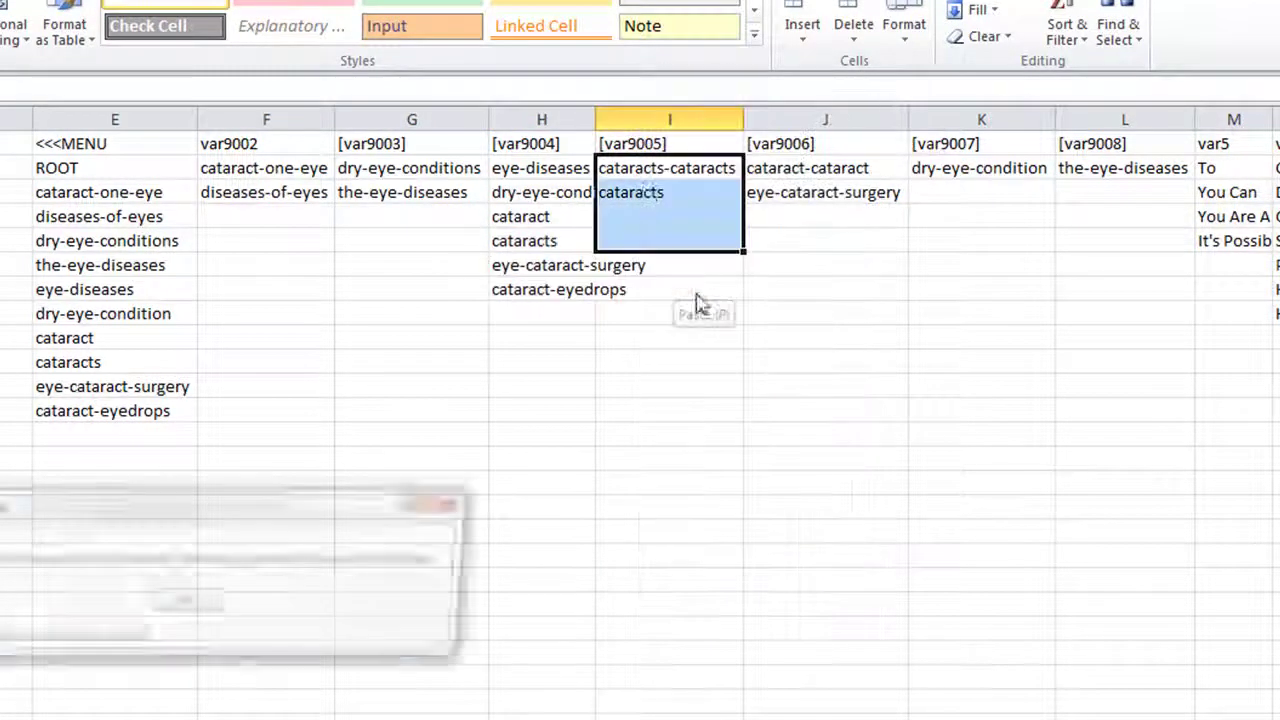
left_click(186, 604)
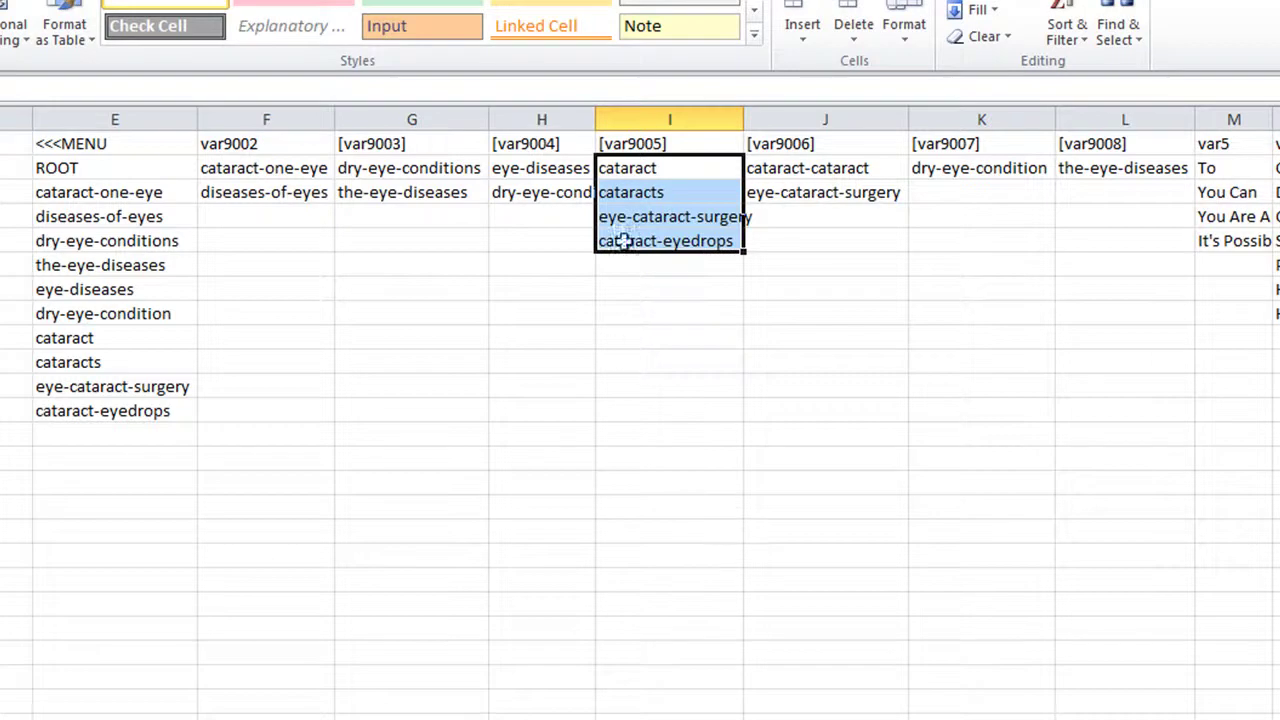
Move eye-cataract-surgery and cataract-eyedrops from I4:I5 to the [var9006] column starting at J2.
left_click_drag(628, 217, 650, 240)
right_click(662, 237)
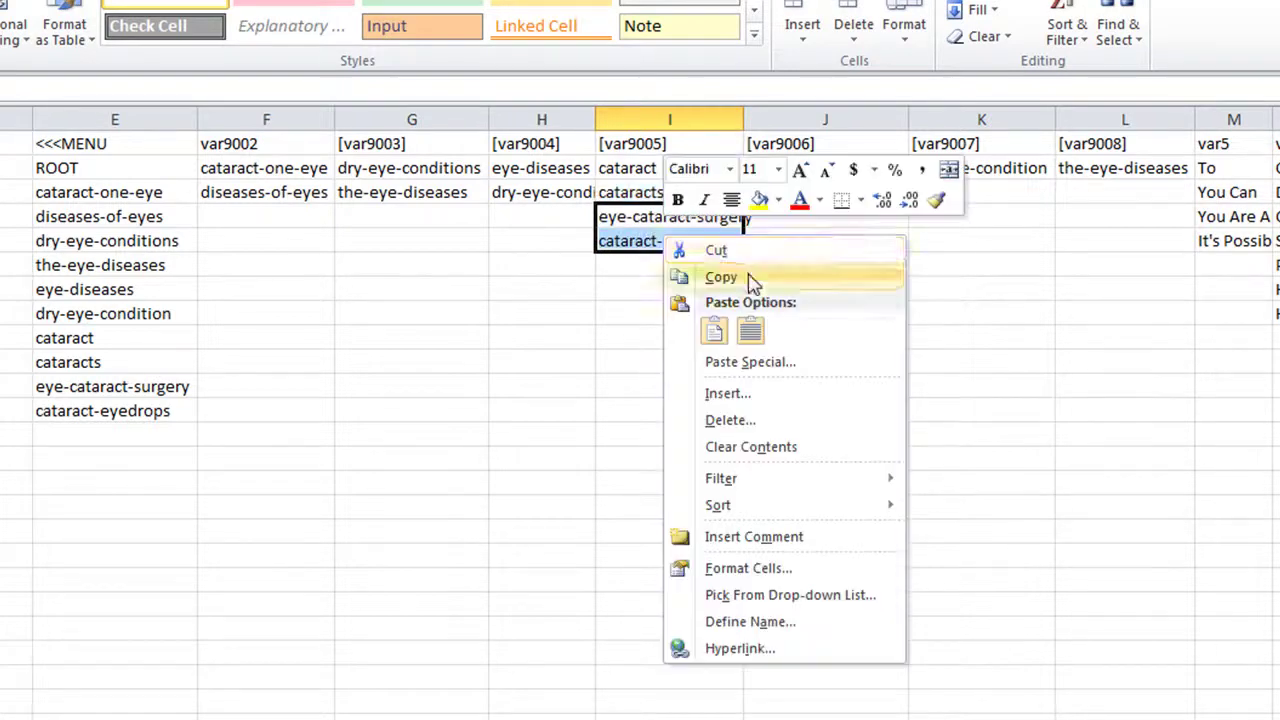
left_click(716, 250)
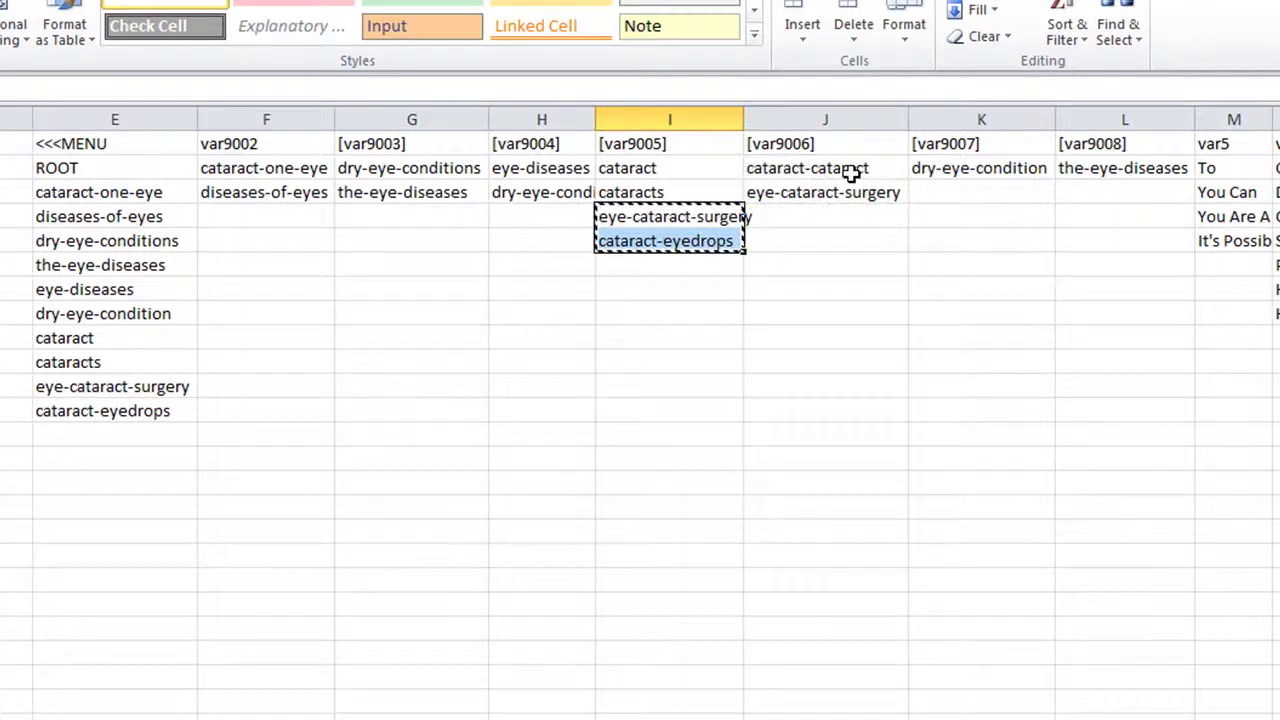
right_click(848, 170)
left_click(903, 268)
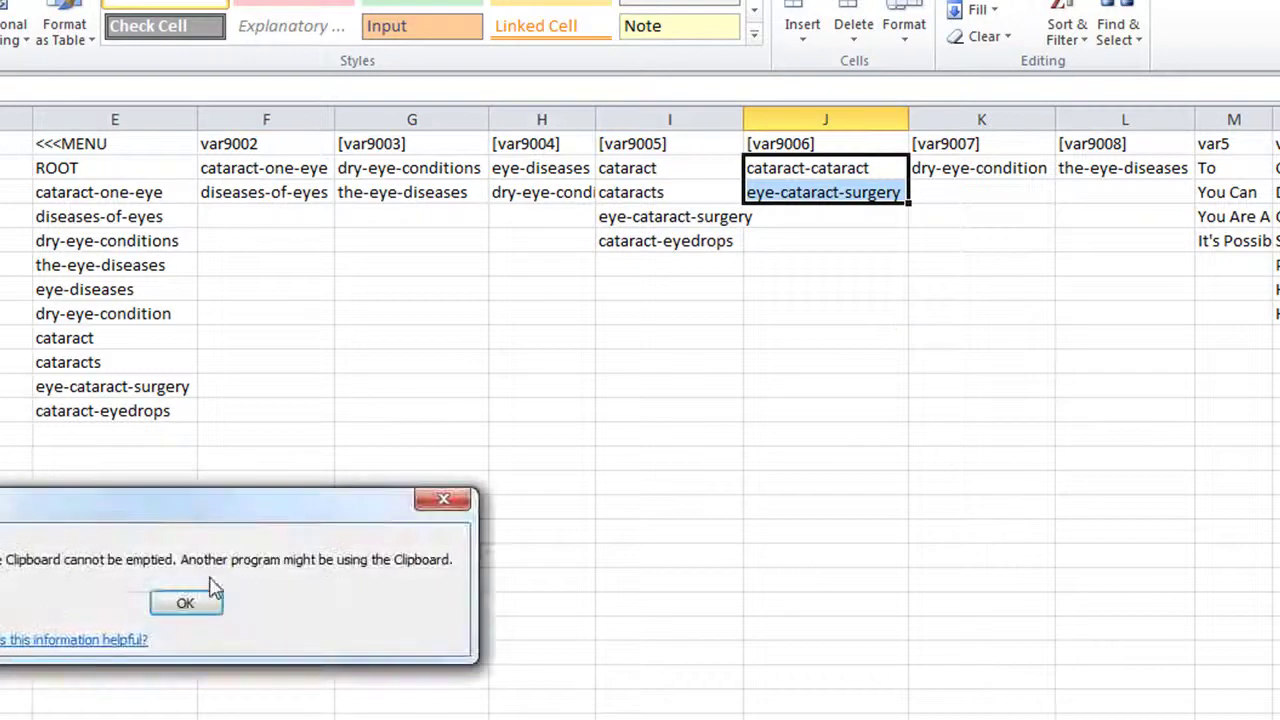
left_click(192, 607)
Move cataract-eyedrops from J3 to K2 below the [var9007] header, replacing its existing value.
left_click(903, 189)
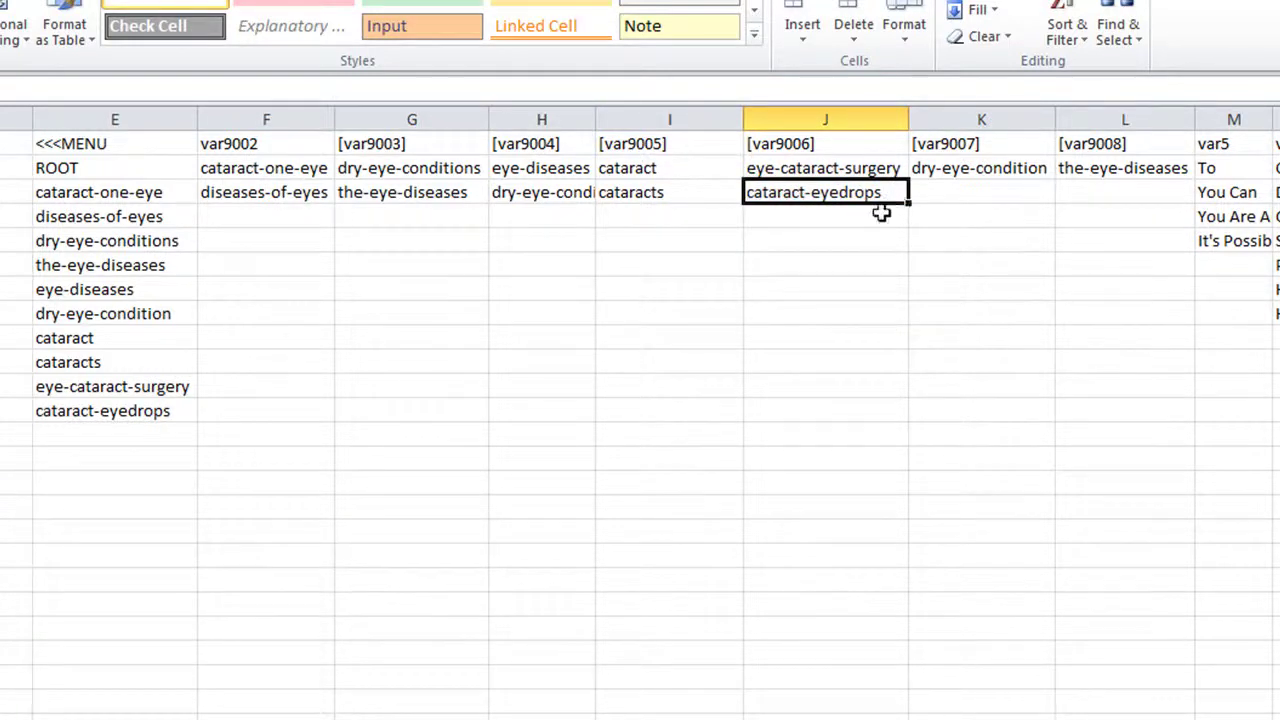
left_click(624, 198)
left_click(814, 192)
right_click(818, 195)
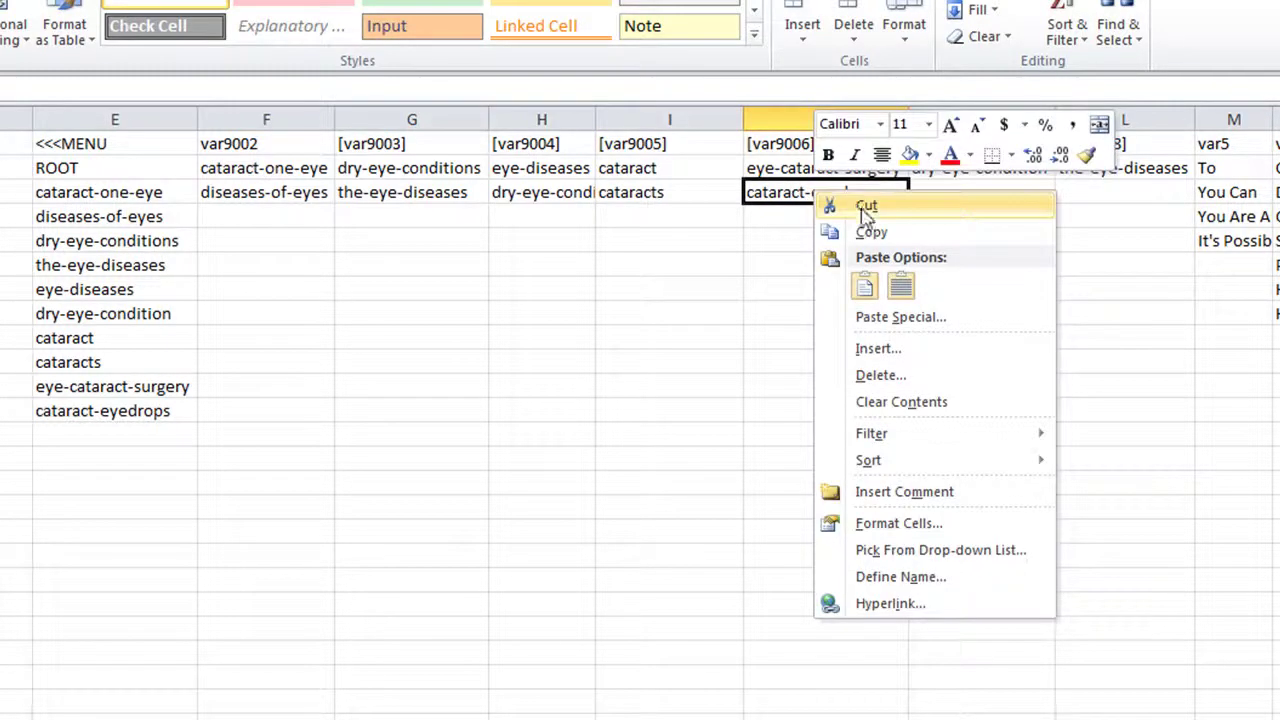
left_click(830, 206)
right_click(972, 172)
left_click(1020, 263)
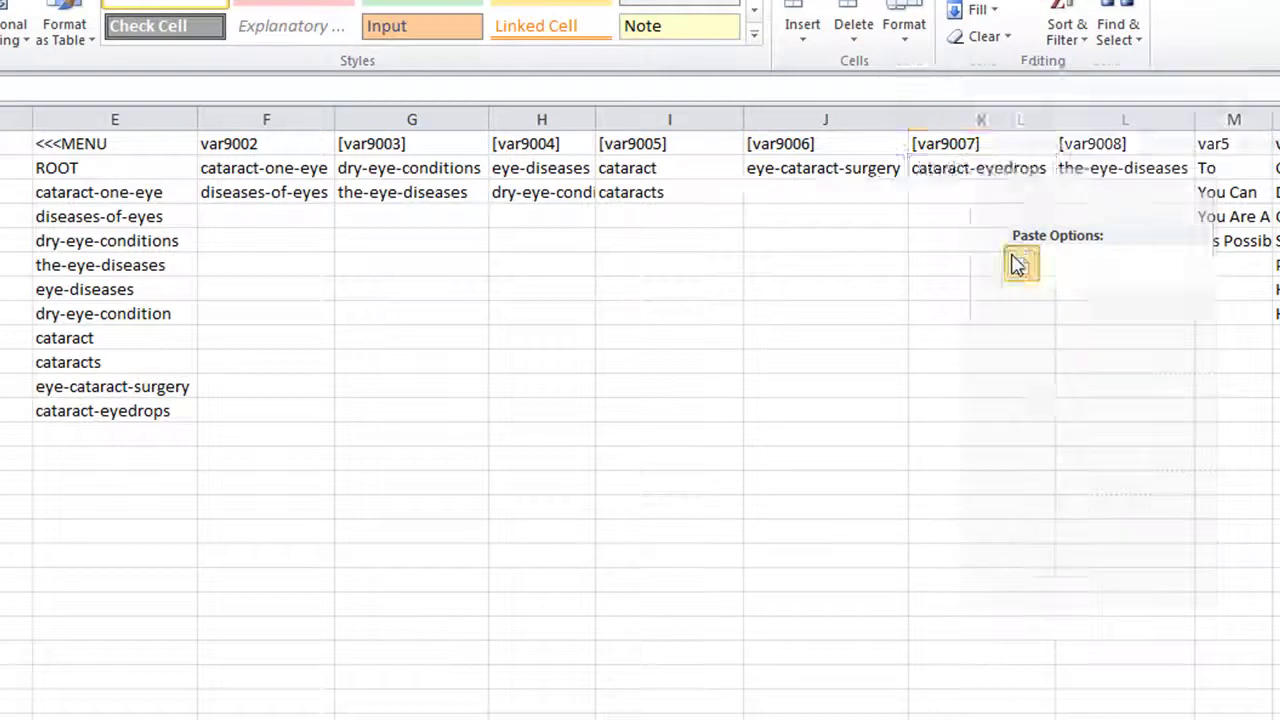
left_click(185, 606)
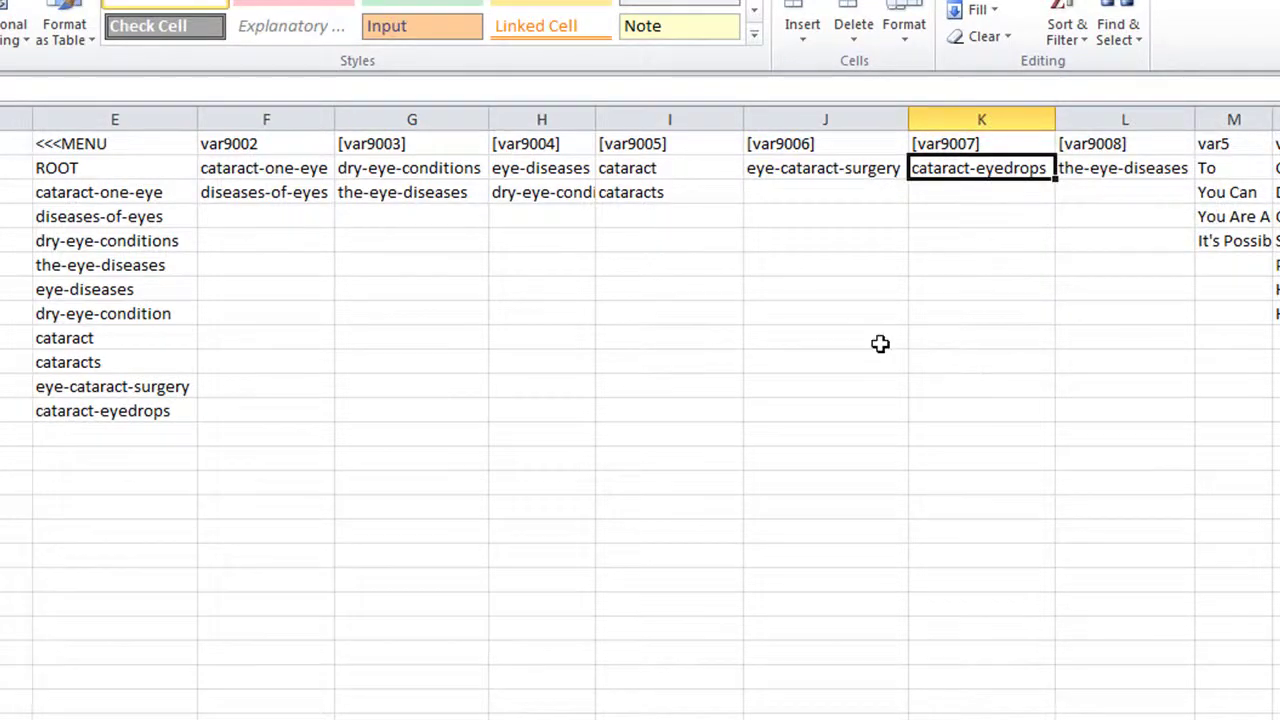
Move cataracts from I3 to L2 below the [var9008] header, replacing its existing value.
right_click(640, 192)
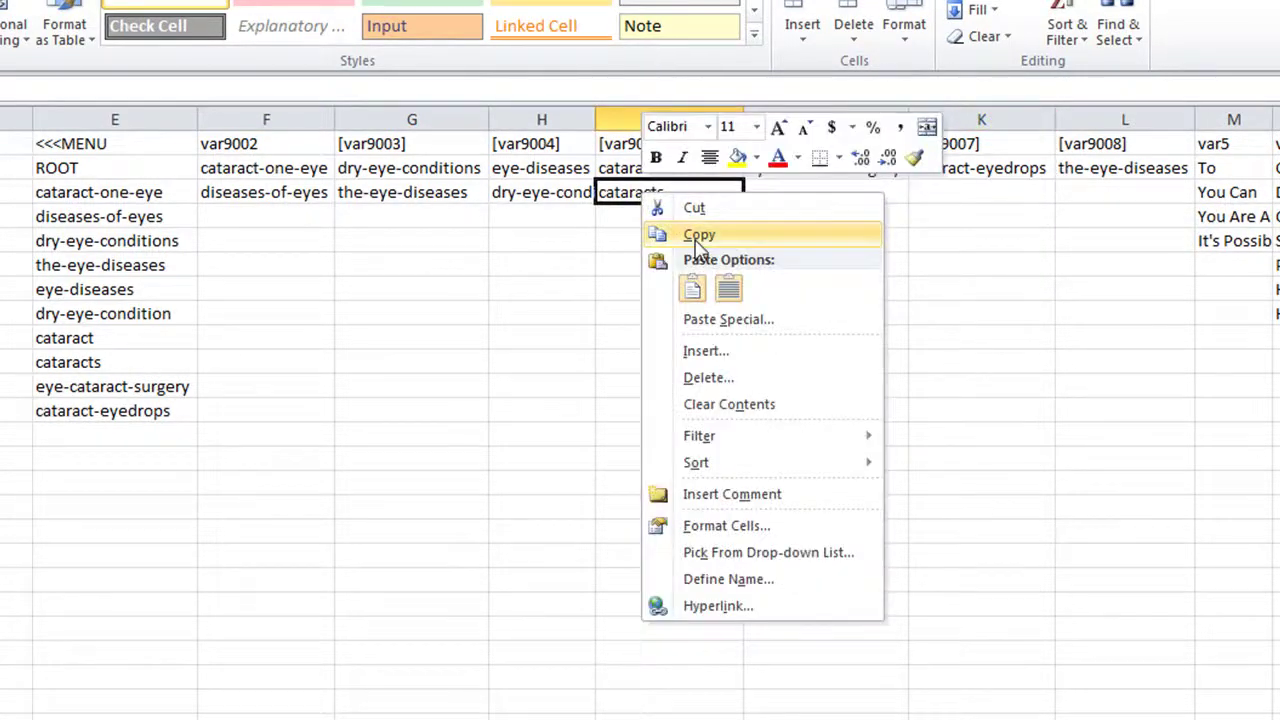
left_click(697, 207)
left_click(1110, 170)
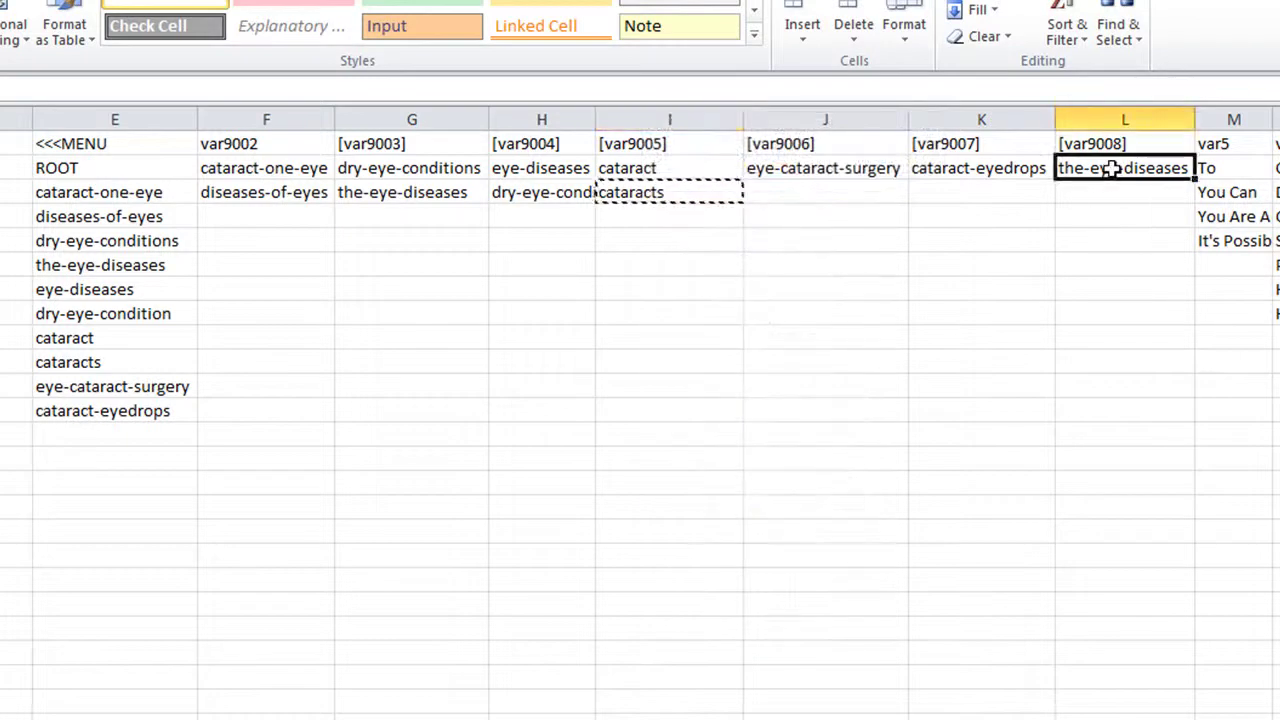
right_click(1110, 170)
left_click(922, 263)
left_click(860, 408)
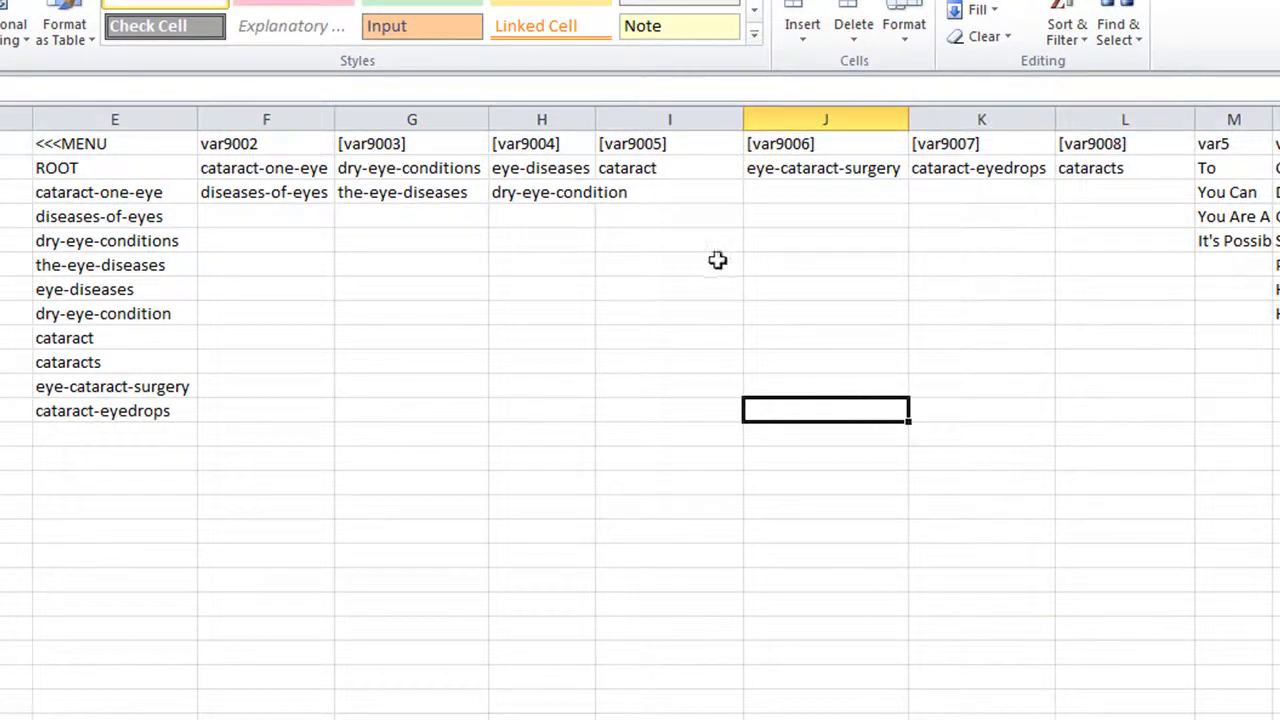
Review the menu values in each column from [var9008] back to var9002 in rows 2 and 3.
left_click(1093, 178)
left_click(968, 168)
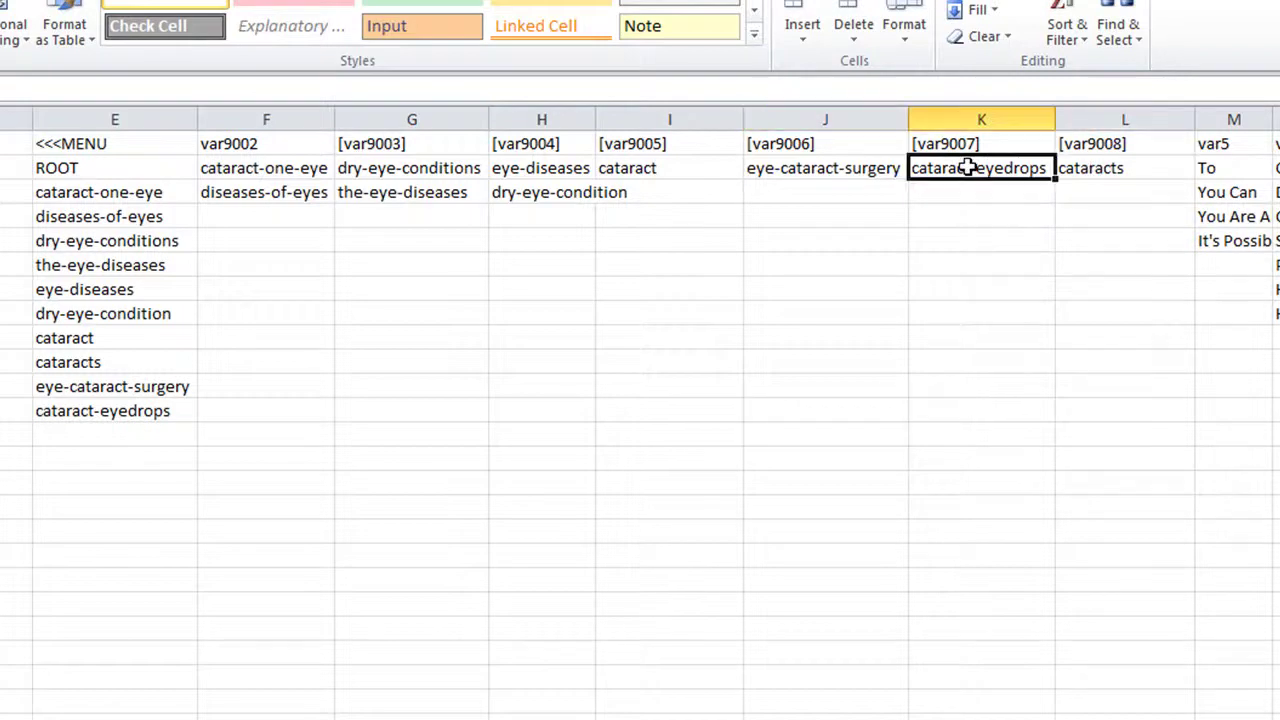
left_click(855, 172)
left_click(695, 174)
left_click(508, 198)
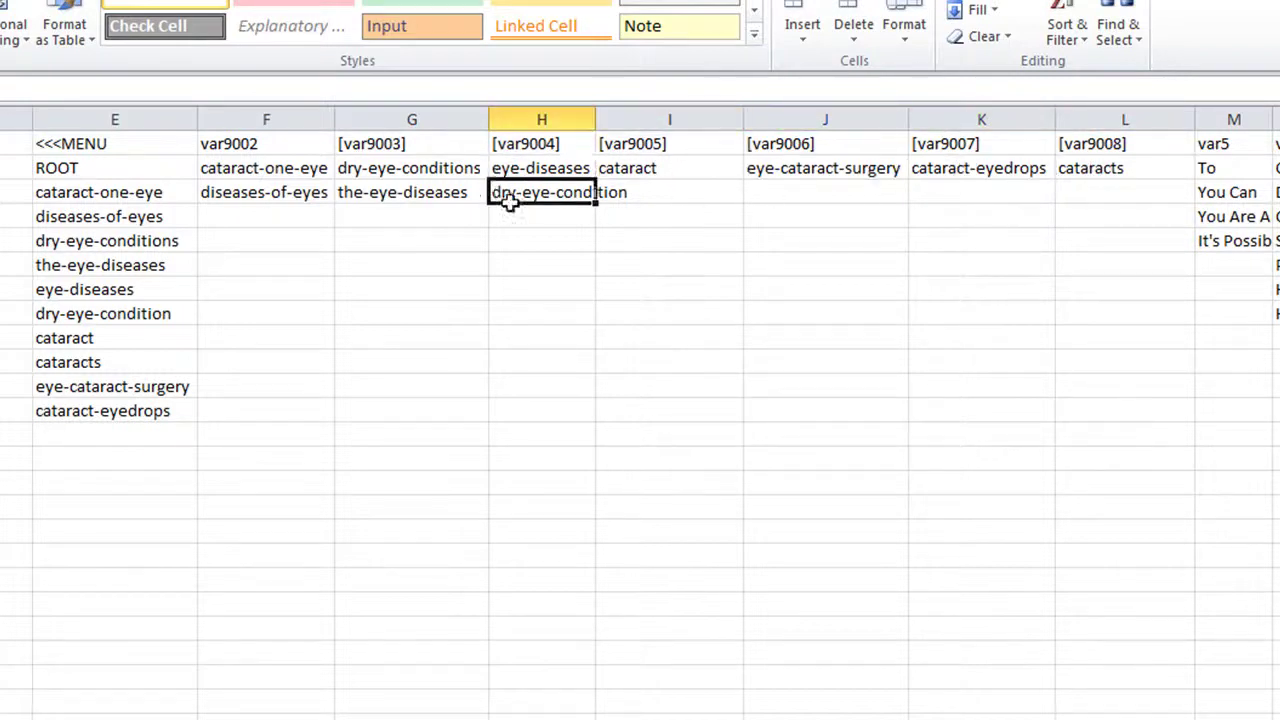
left_click(400, 193)
left_click(266, 170)
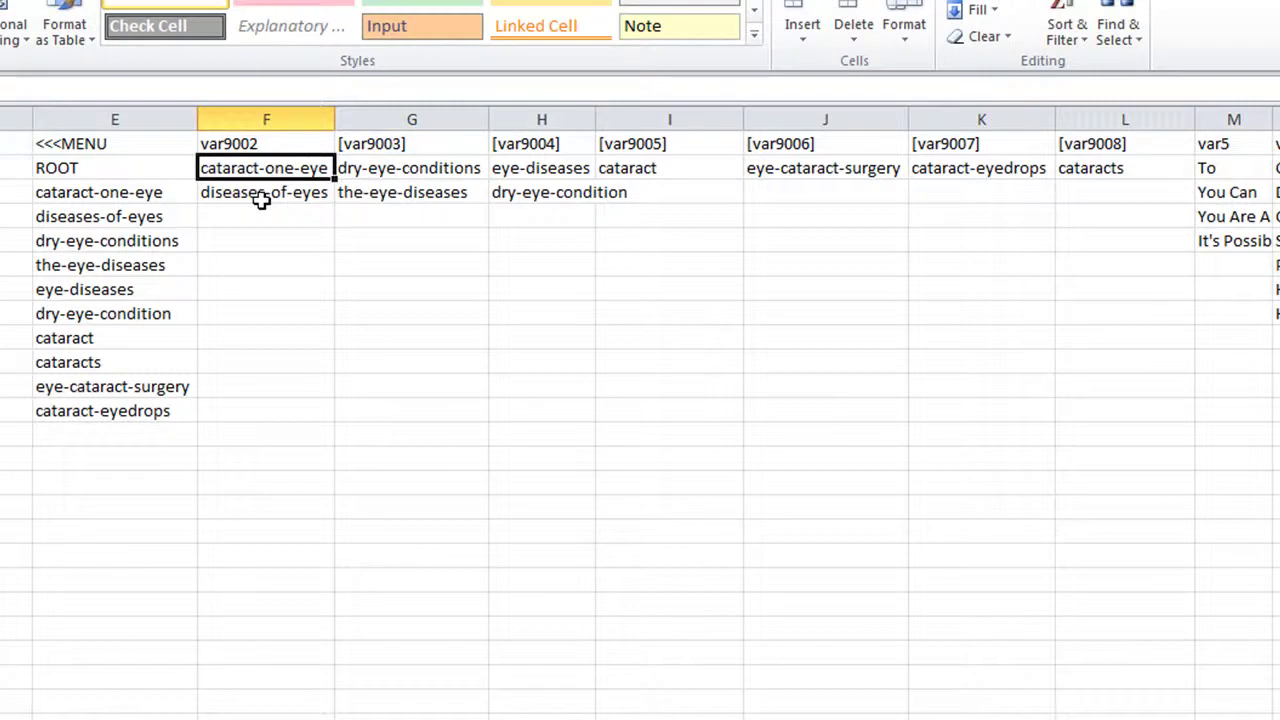
left_click(260, 196)
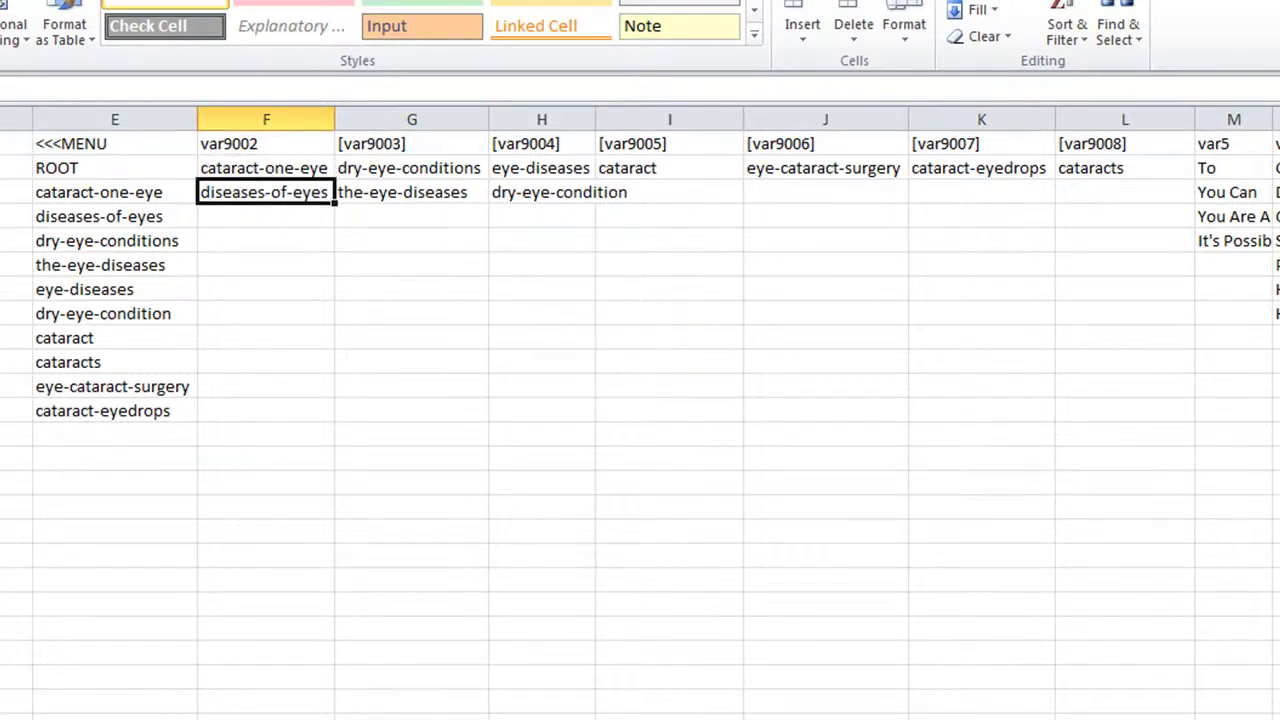
Save 2-vars.csv, keeping the comma-delimited CSV format.
key("ctrl+s")
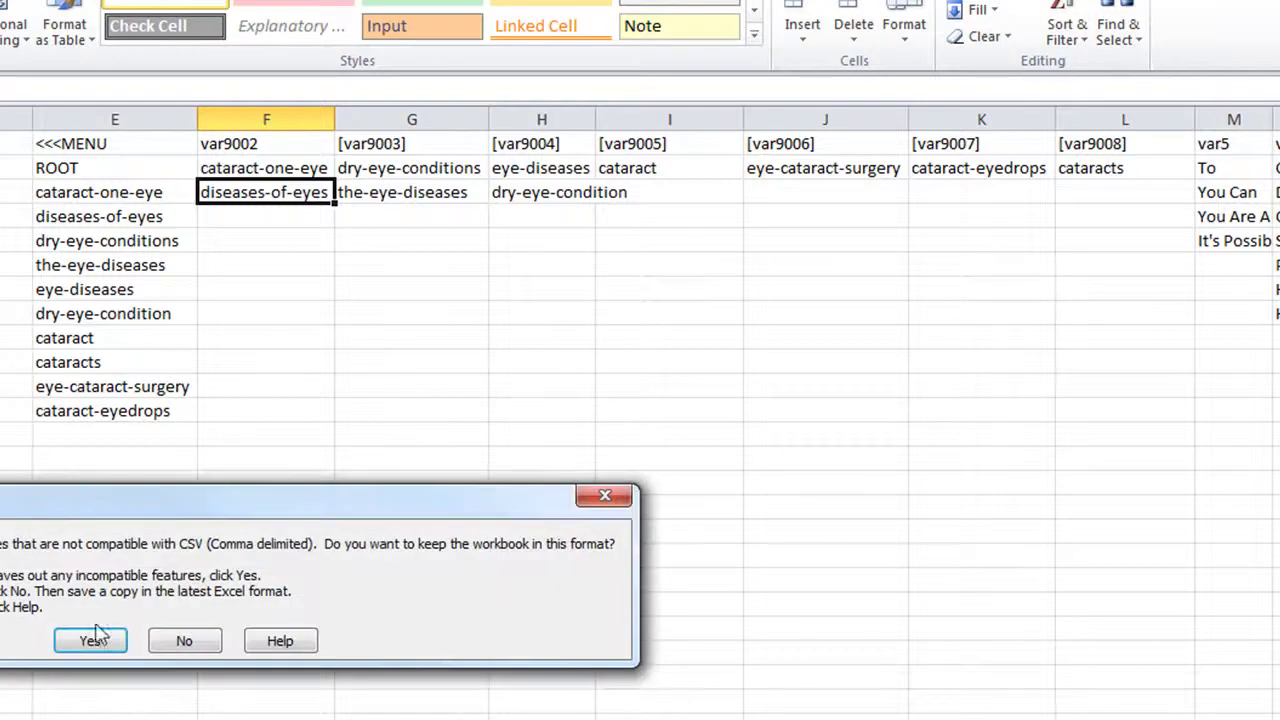
left_click(90, 643)
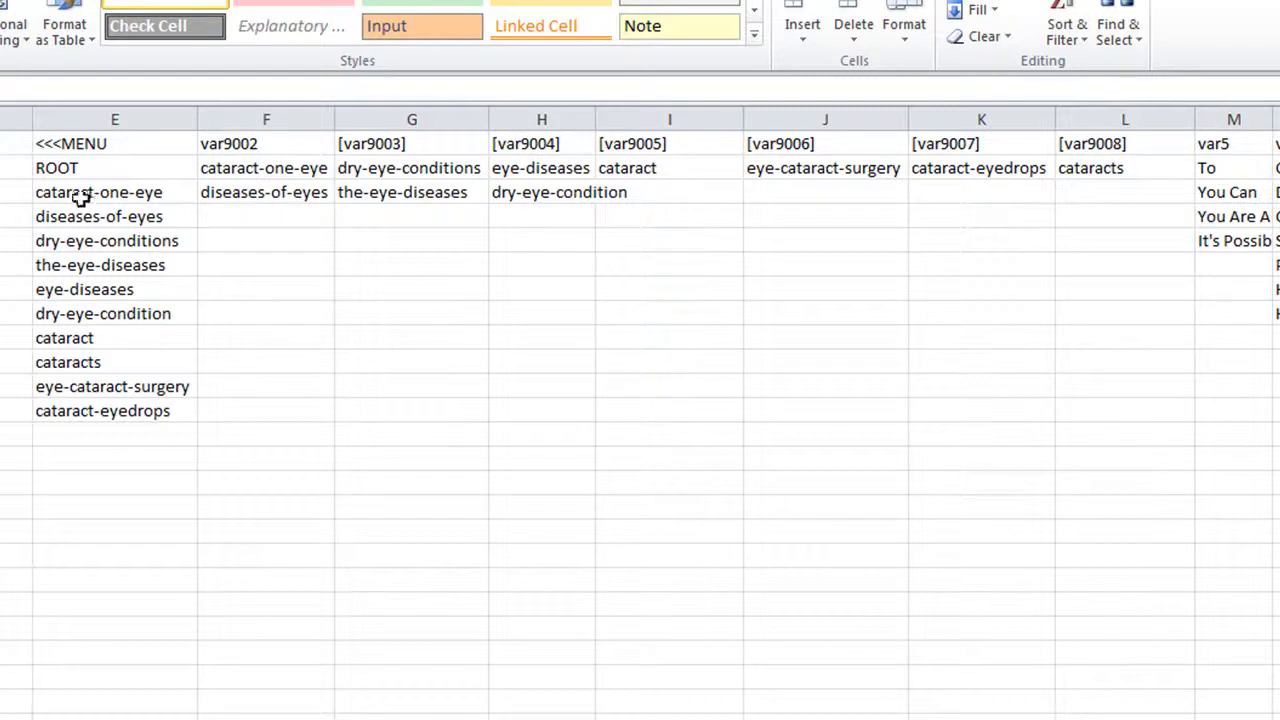
Compare the menu entries in E3:E12 with the values in F2:L3, and check the var2 keywords and the var9001 URL.
left_click_drag(85, 192, 92, 410)
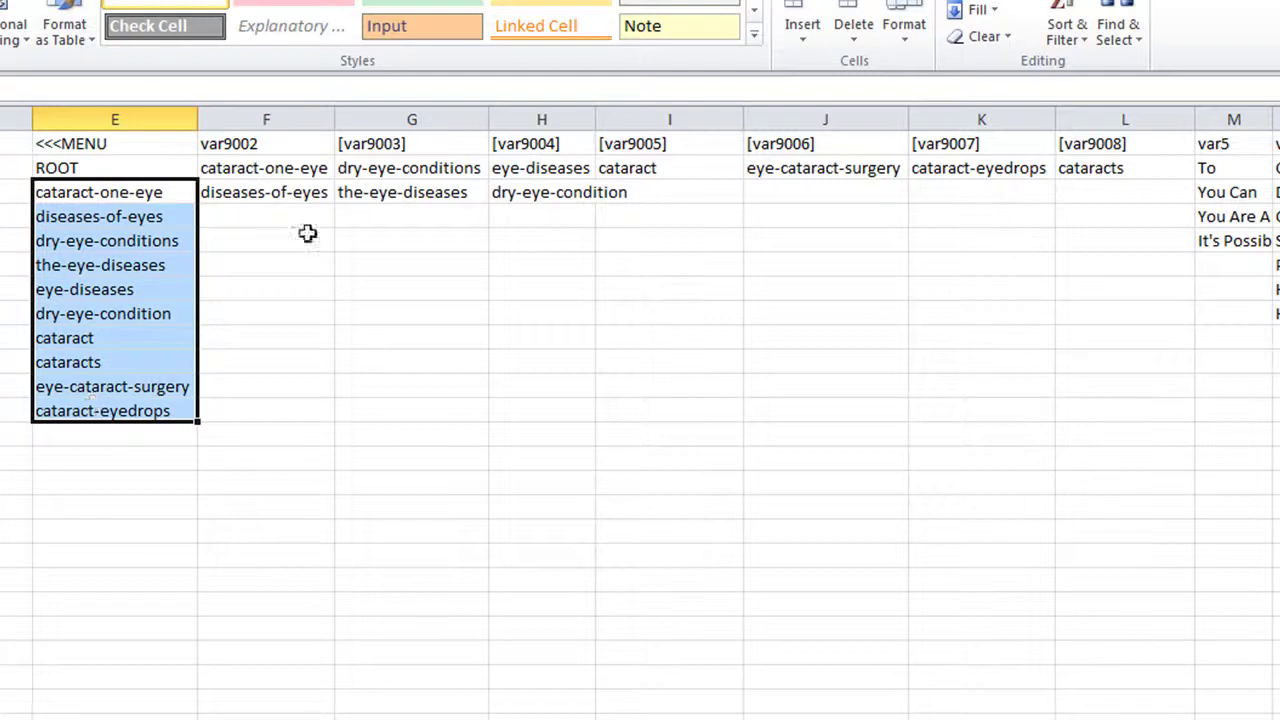
left_click_drag(261, 167, 1134, 194)
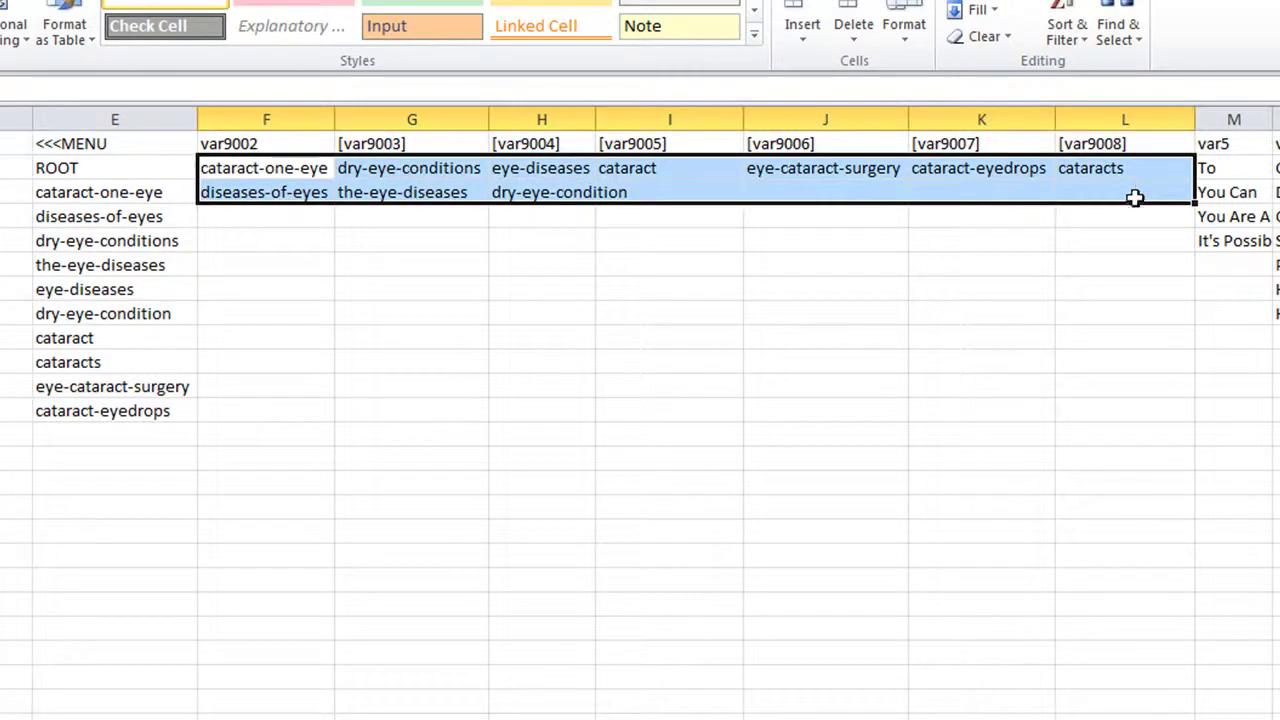
left_click_drag(89, 194, 137, 409)
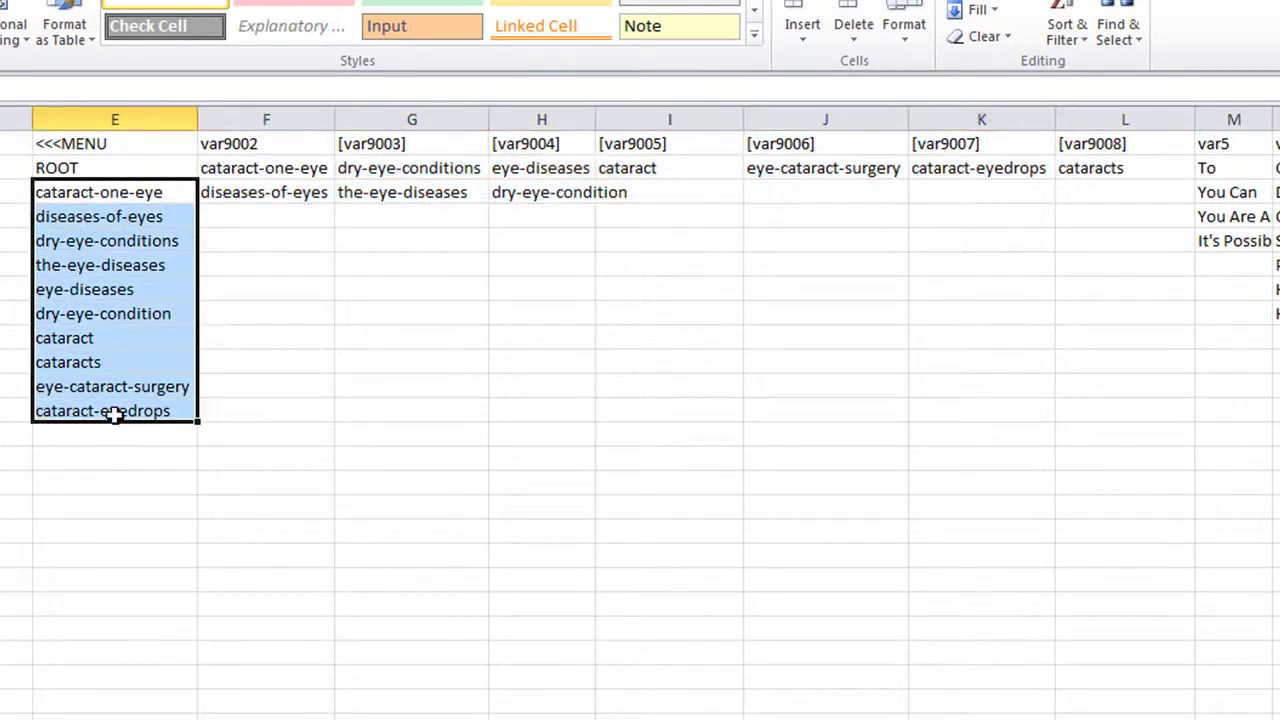
left_click_drag(272, 170, 1058, 190)
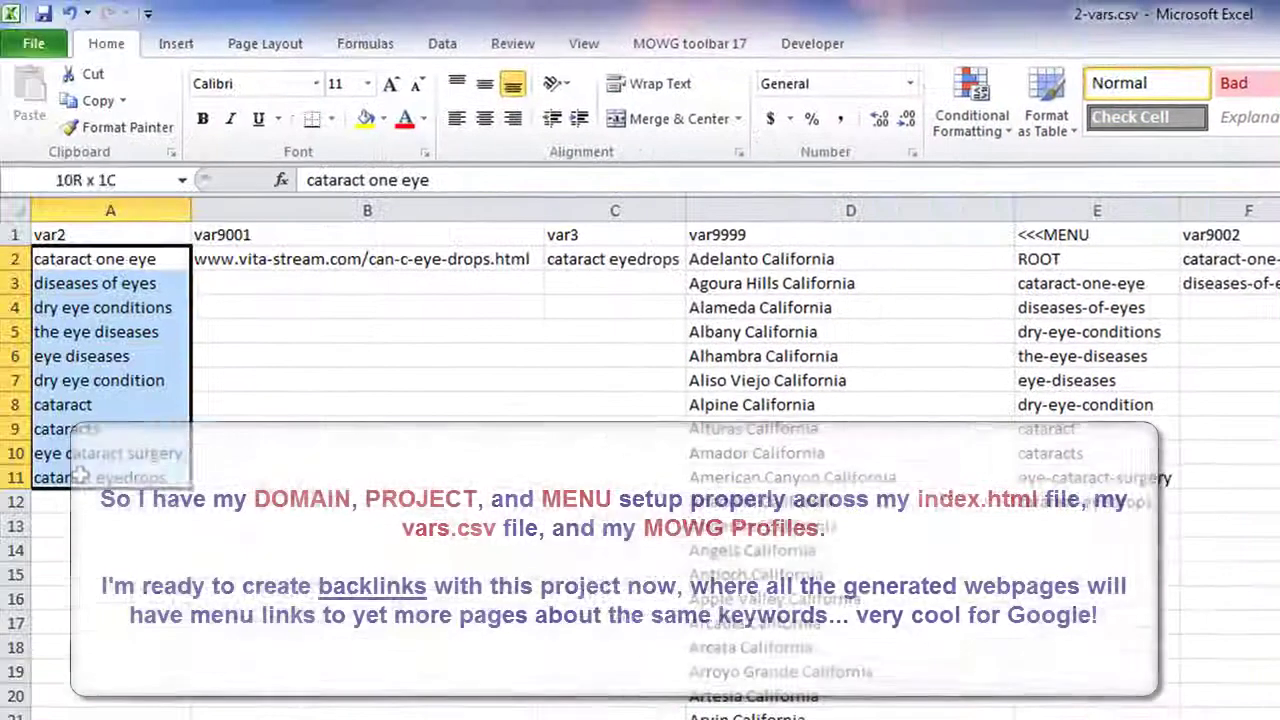
left_click(452, 254)
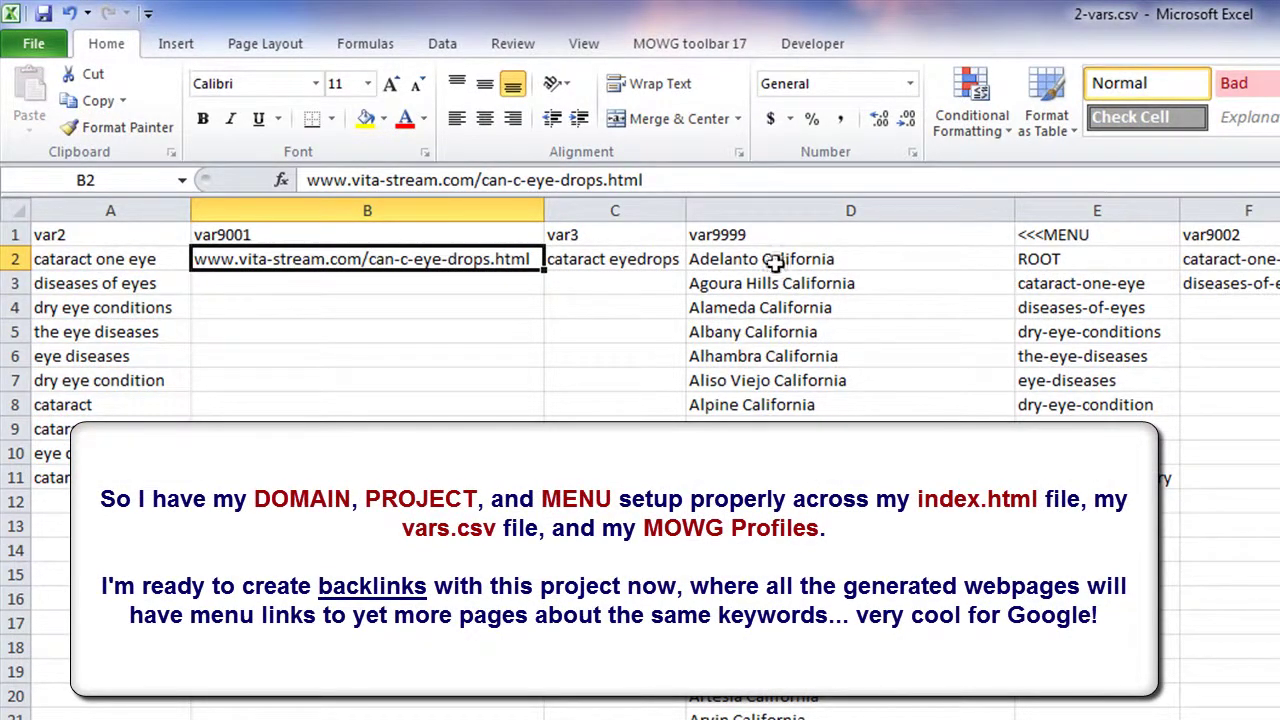
Review the var9999 locations in column D, the var3 keyword in C2 and the var2 keywords in column A.
left_click_drag(775, 262, 775, 715)
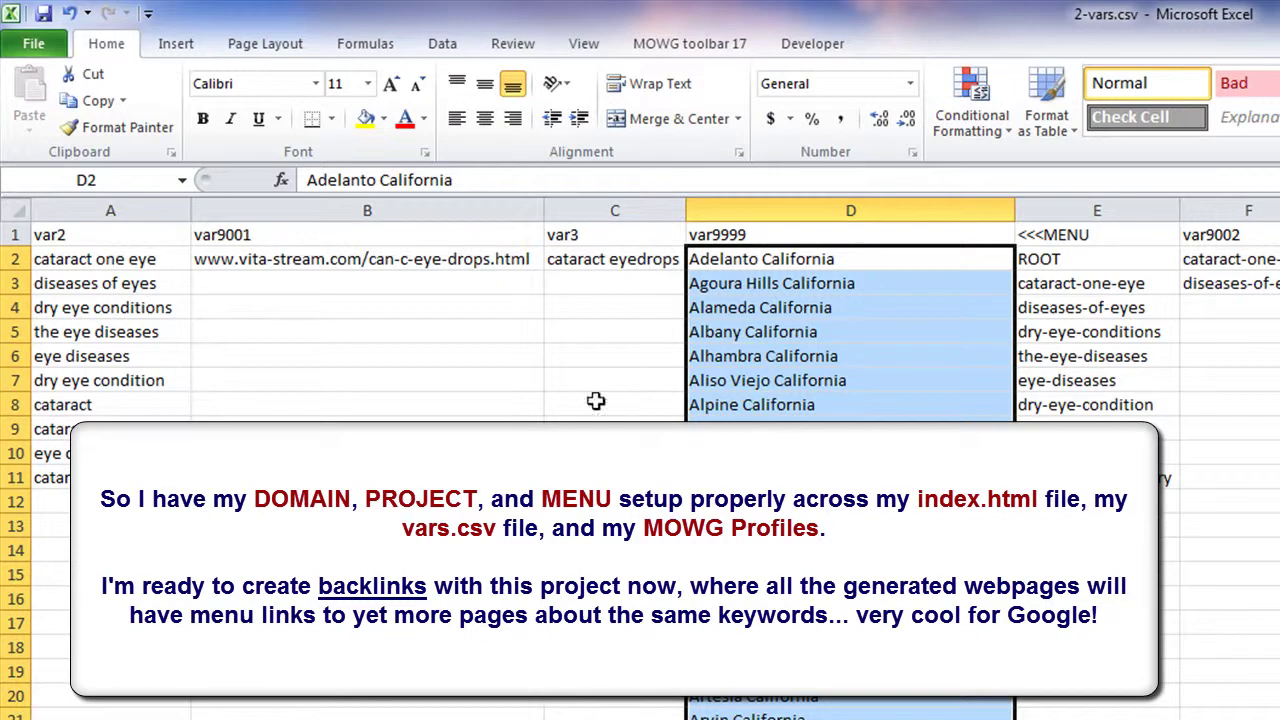
left_click(578, 262)
left_click(101, 310)
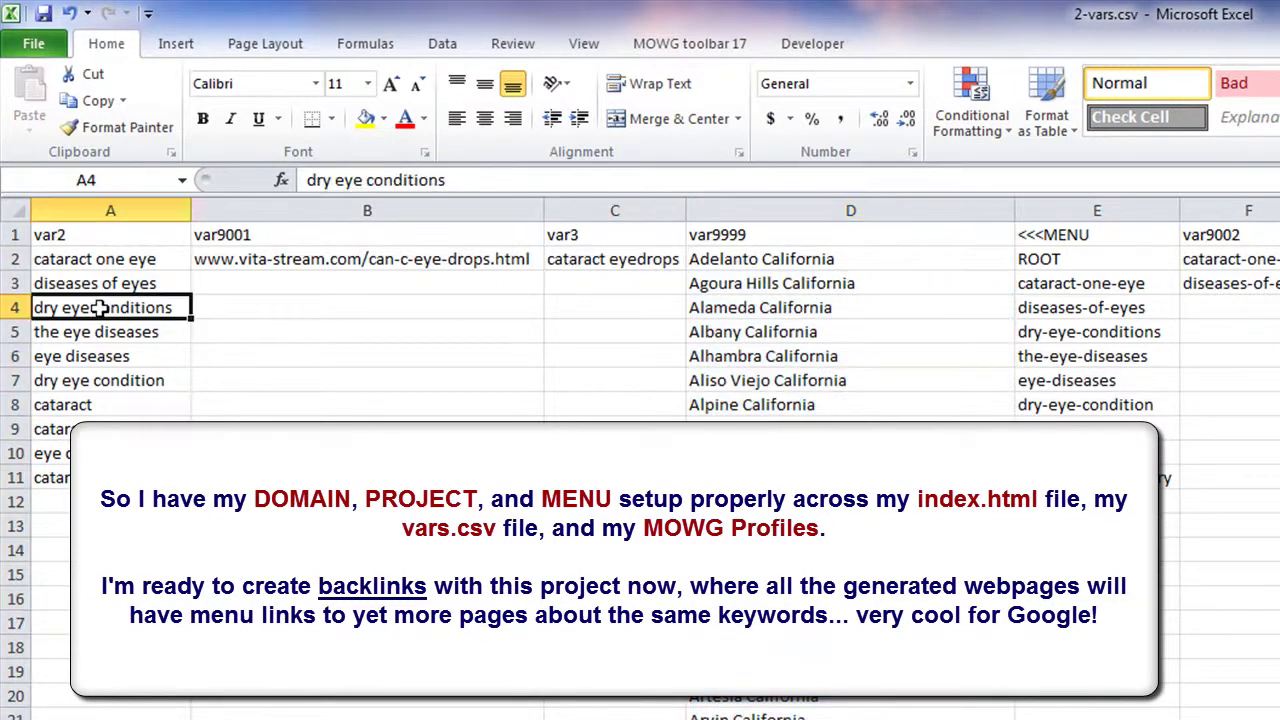
left_click(583, 264)
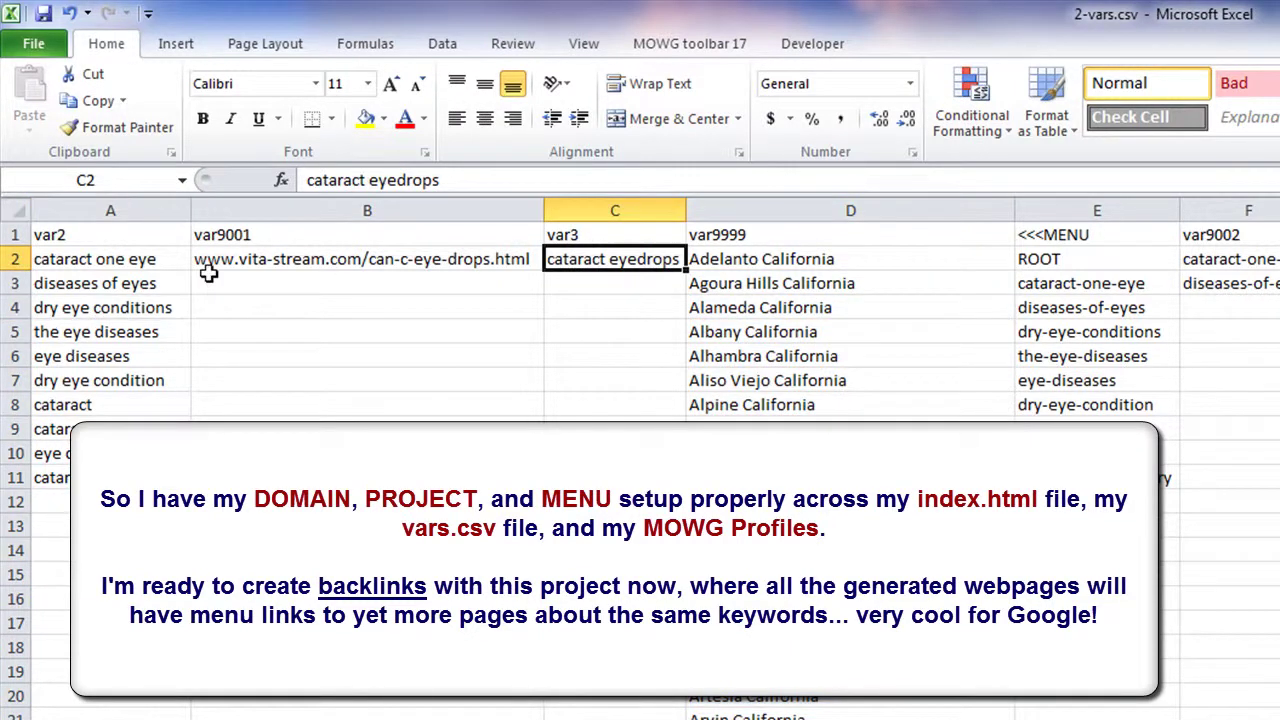
Save 2-vars.csv in comma-delimited CSV format, and close the workbook without saving it again.
left_click(44, 13)
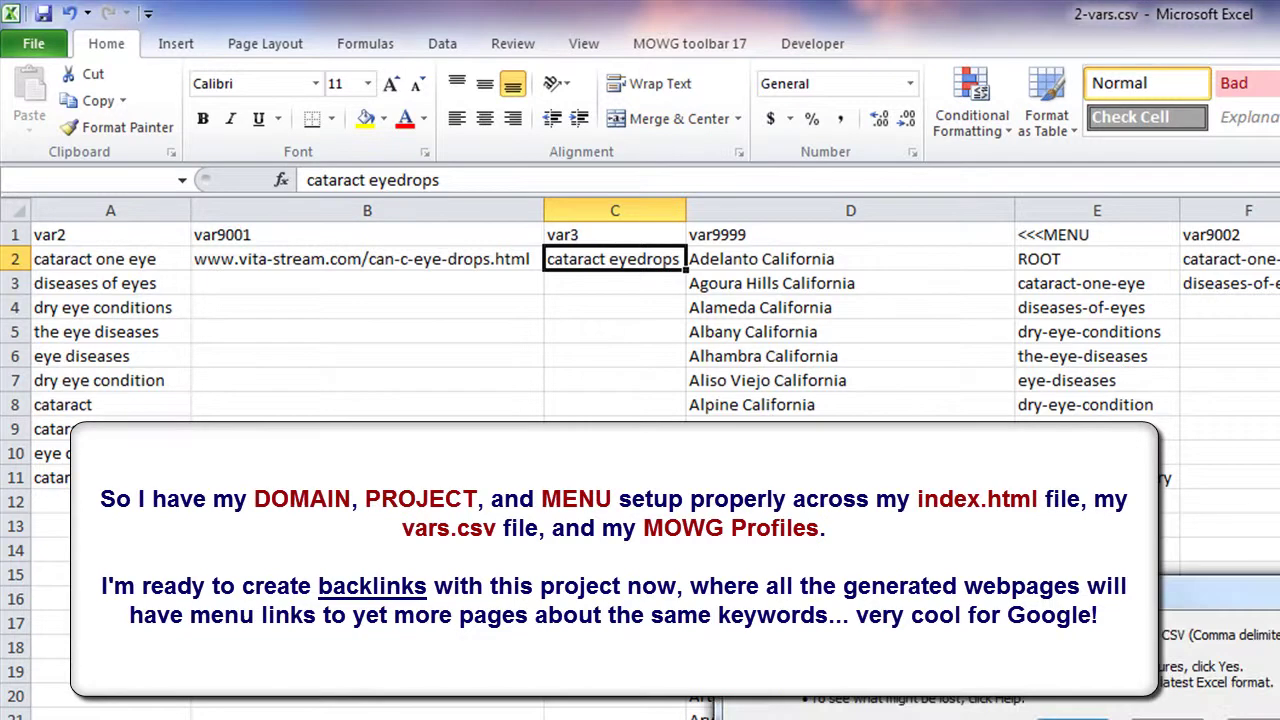
key("Return")
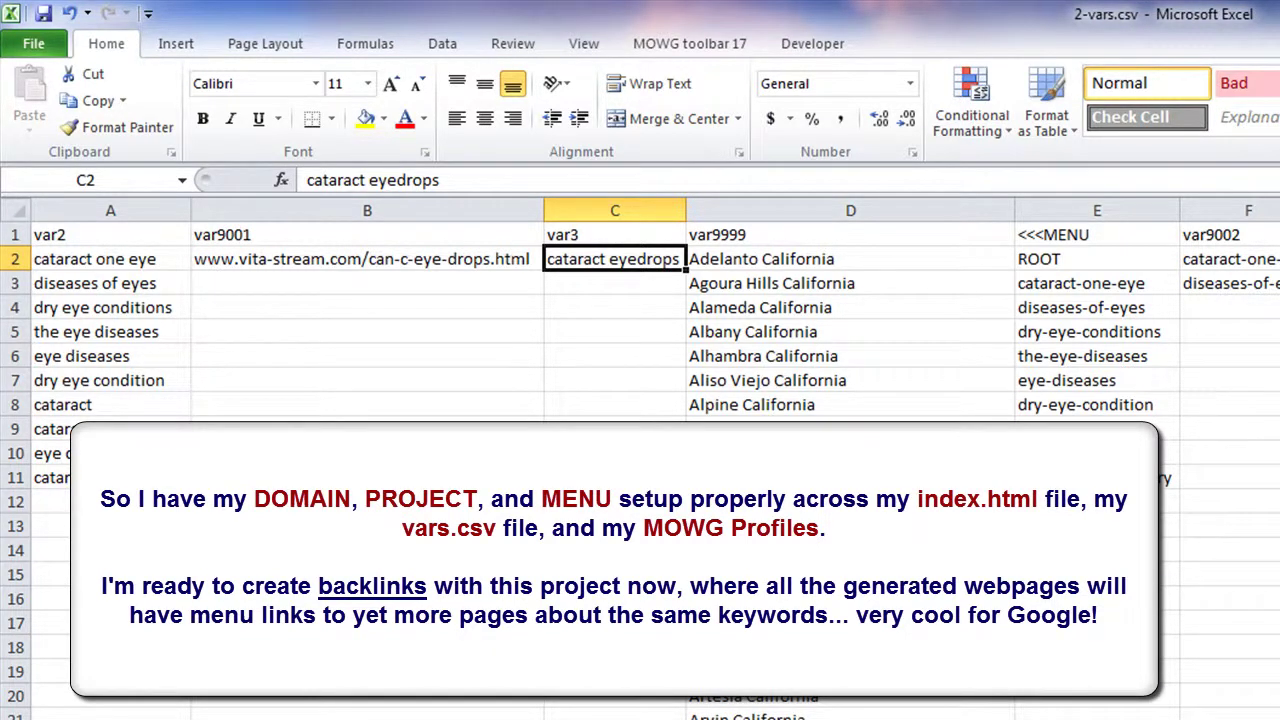
key("ctrl+s")
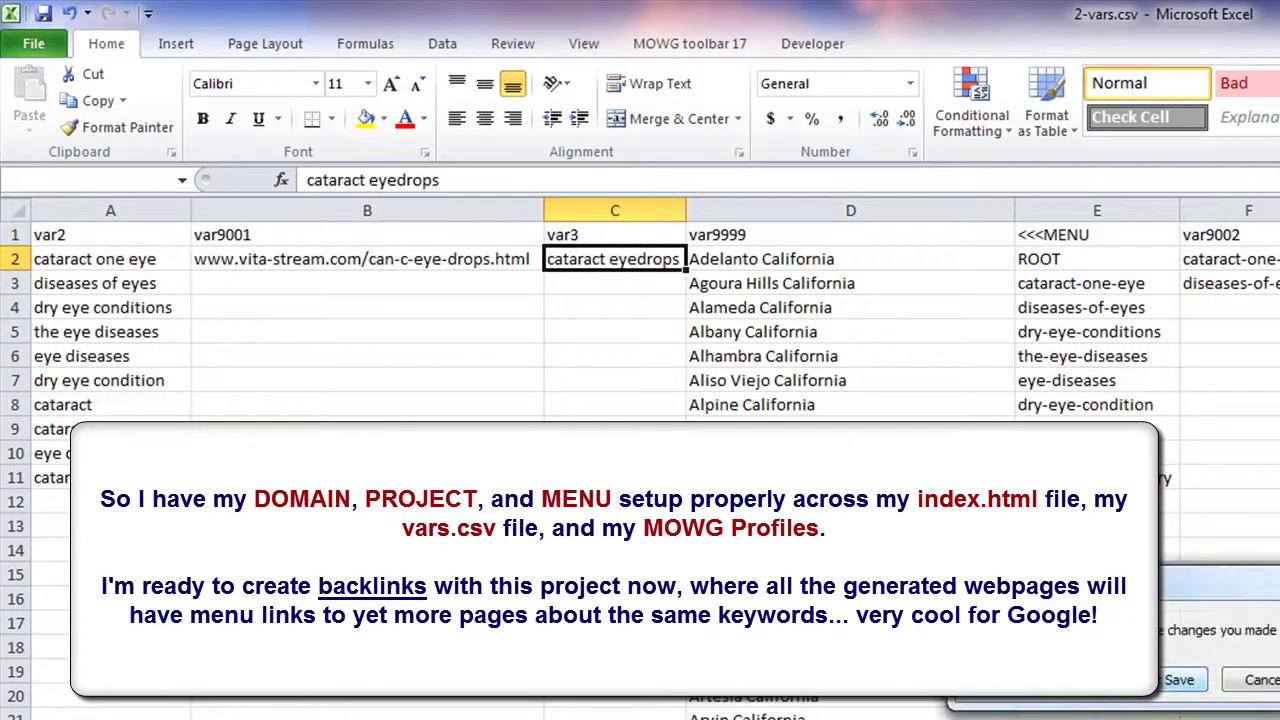
left_click(1179, 679)
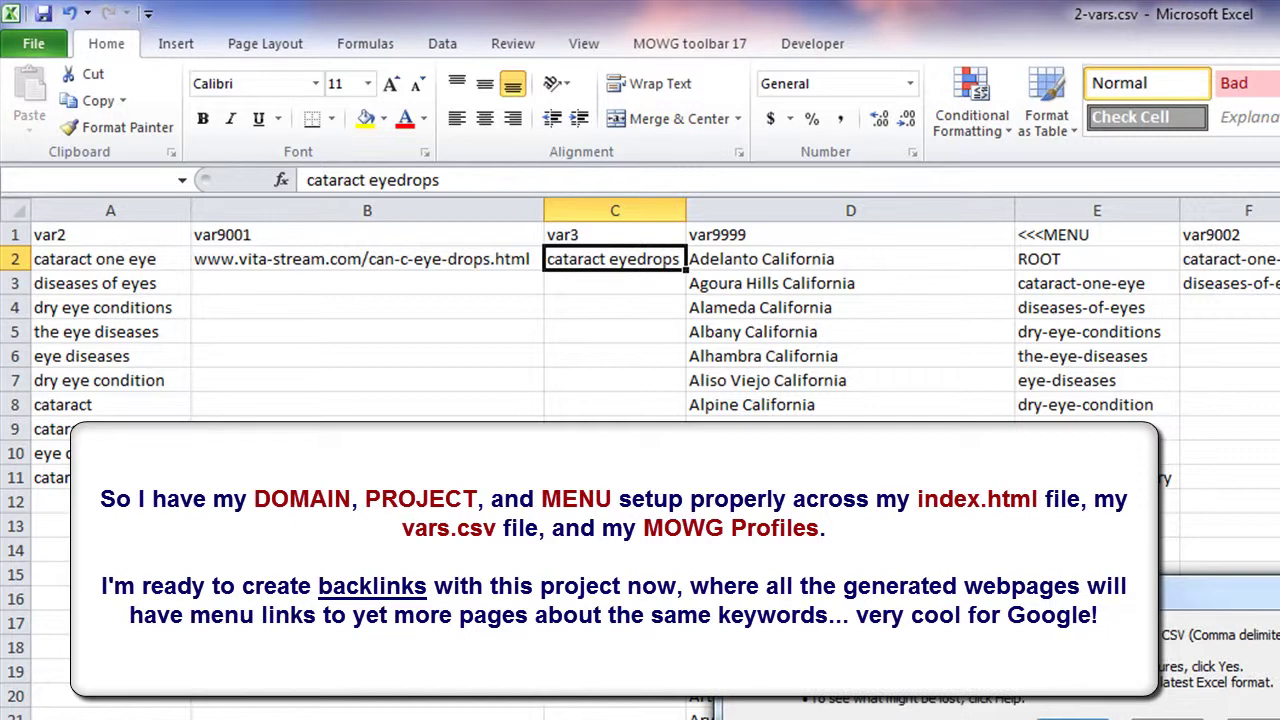
key("Return")
key("alt+F4")
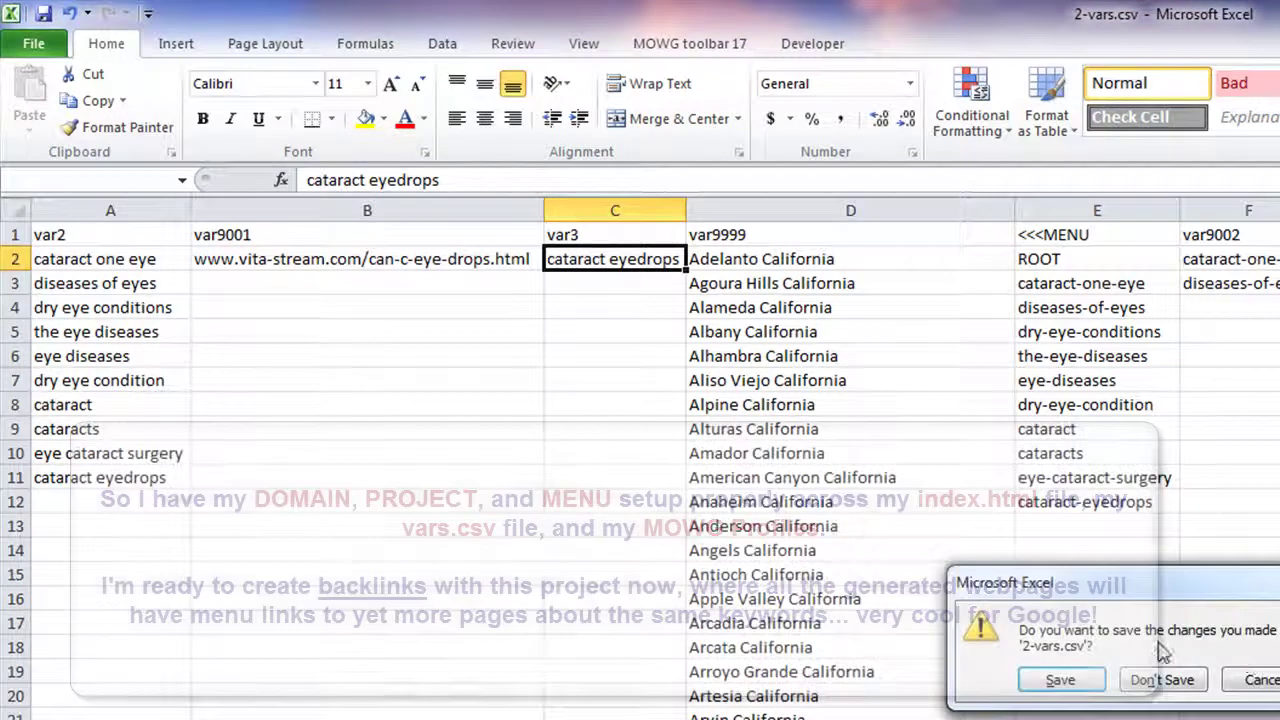
left_click(1145, 682)
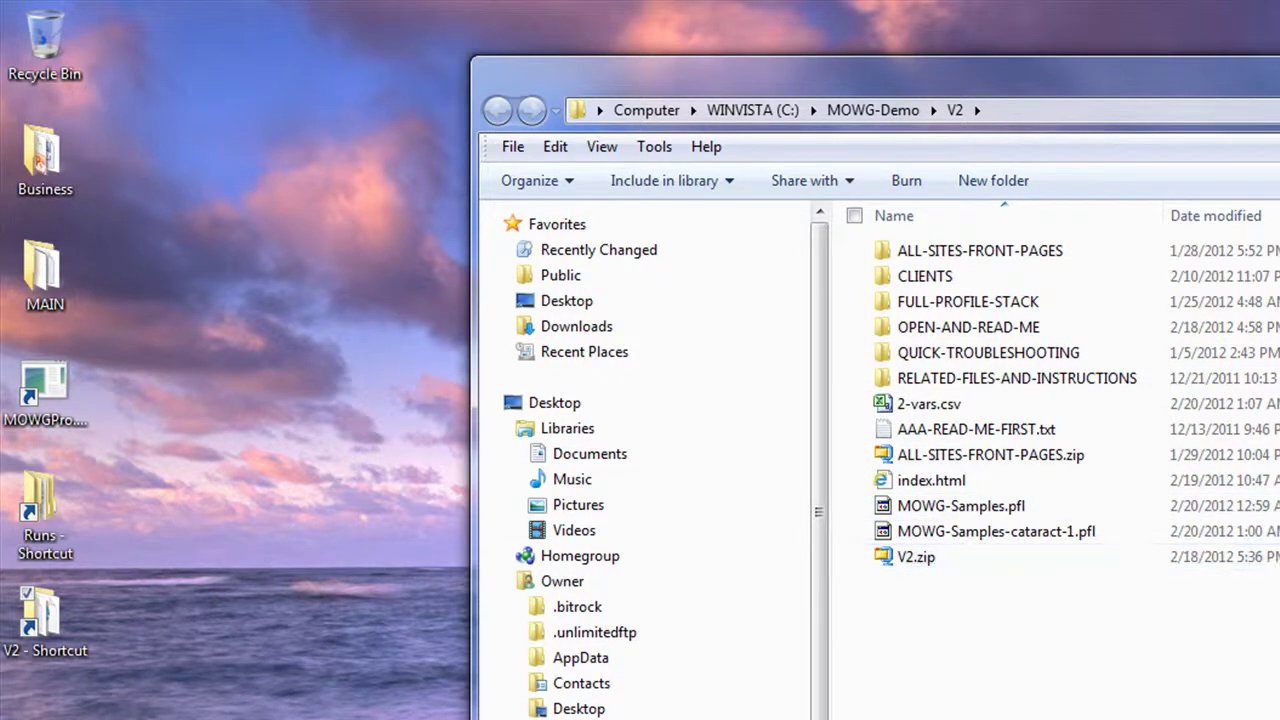
Load the MOWG-Samples-cataract-1.pfl profile in MOWG Professional and check the cataract-eyedrops folder in its domain name and FTP root path.
left_click(1103, 533)
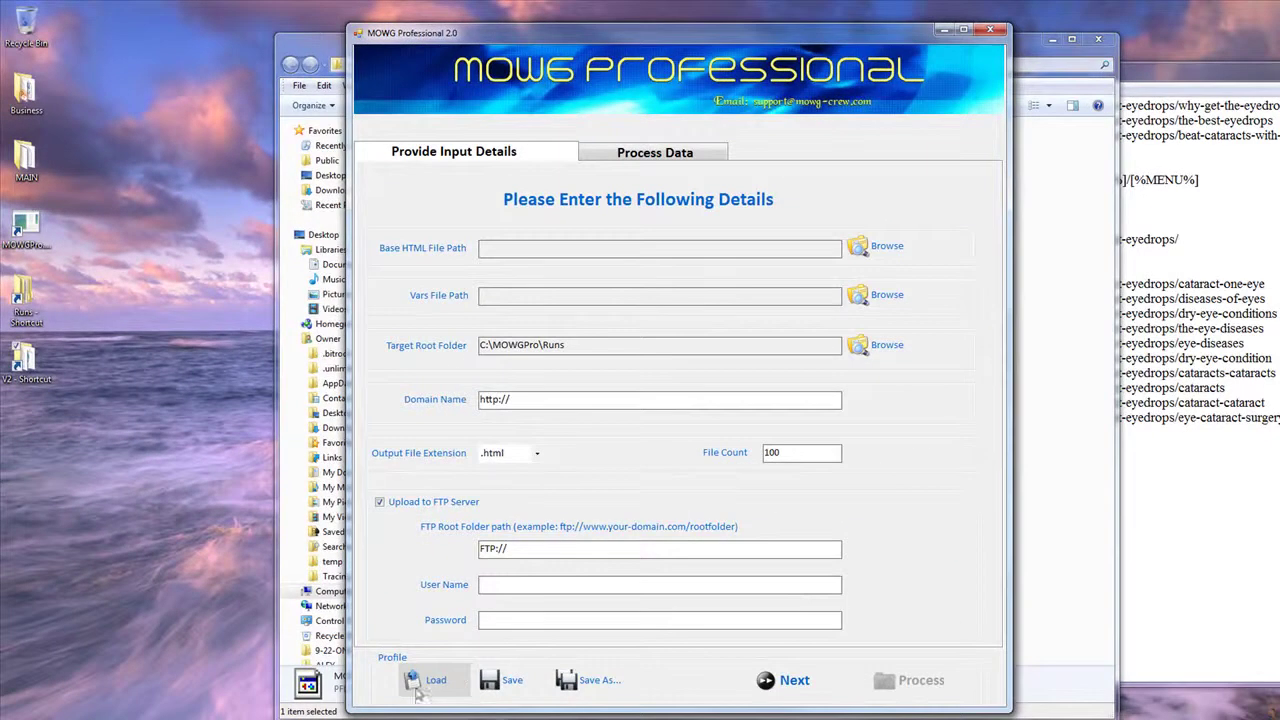
left_click(430, 680)
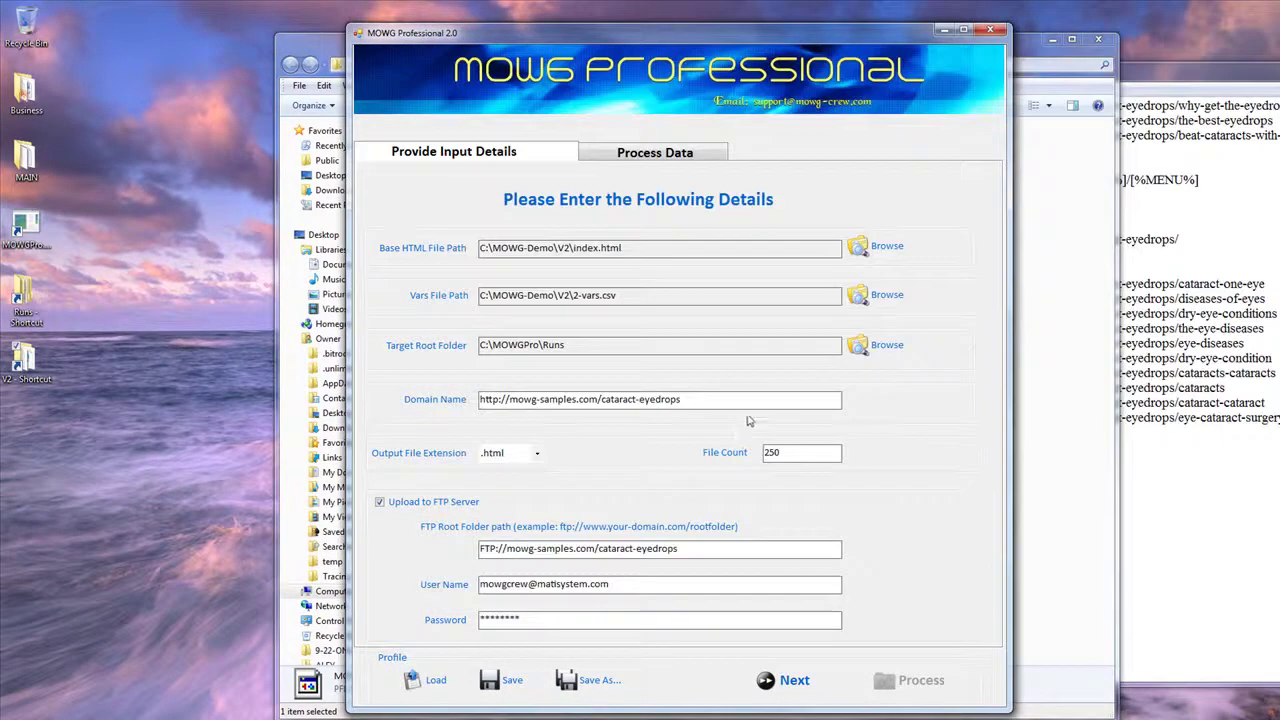
left_click_drag(602, 399, 707, 398)
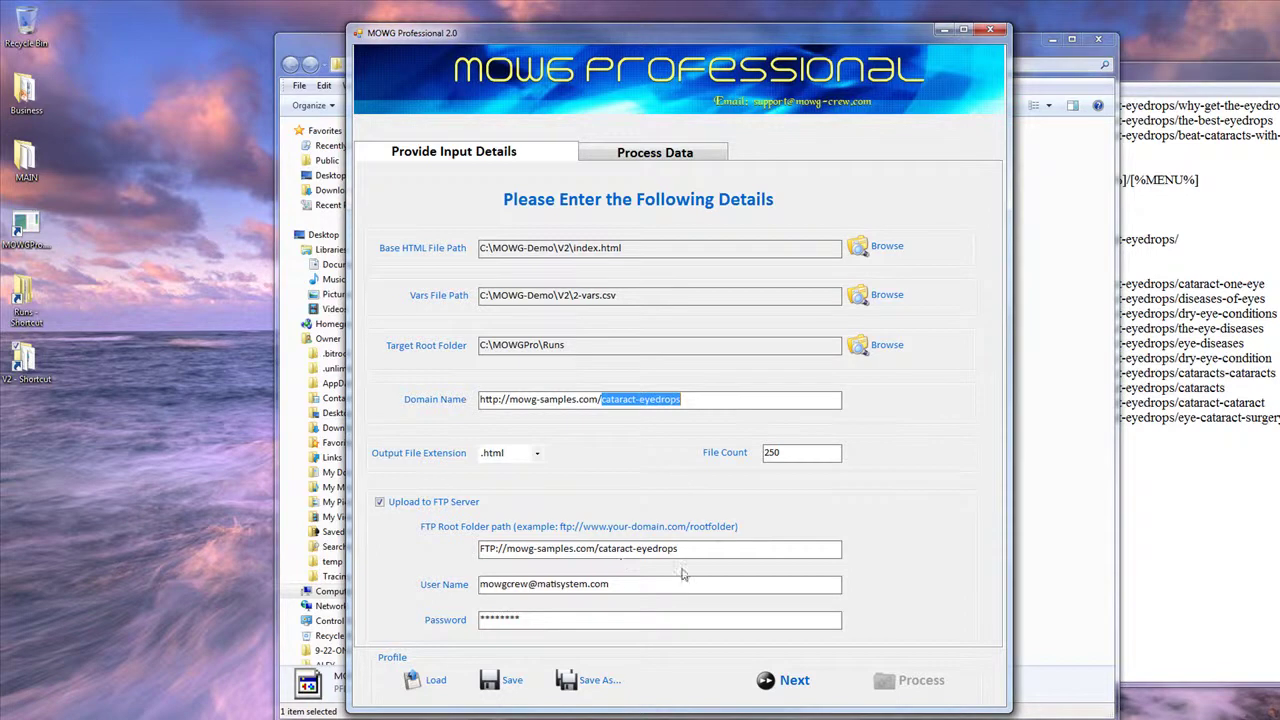
left_click_drag(680, 549, 598, 560)
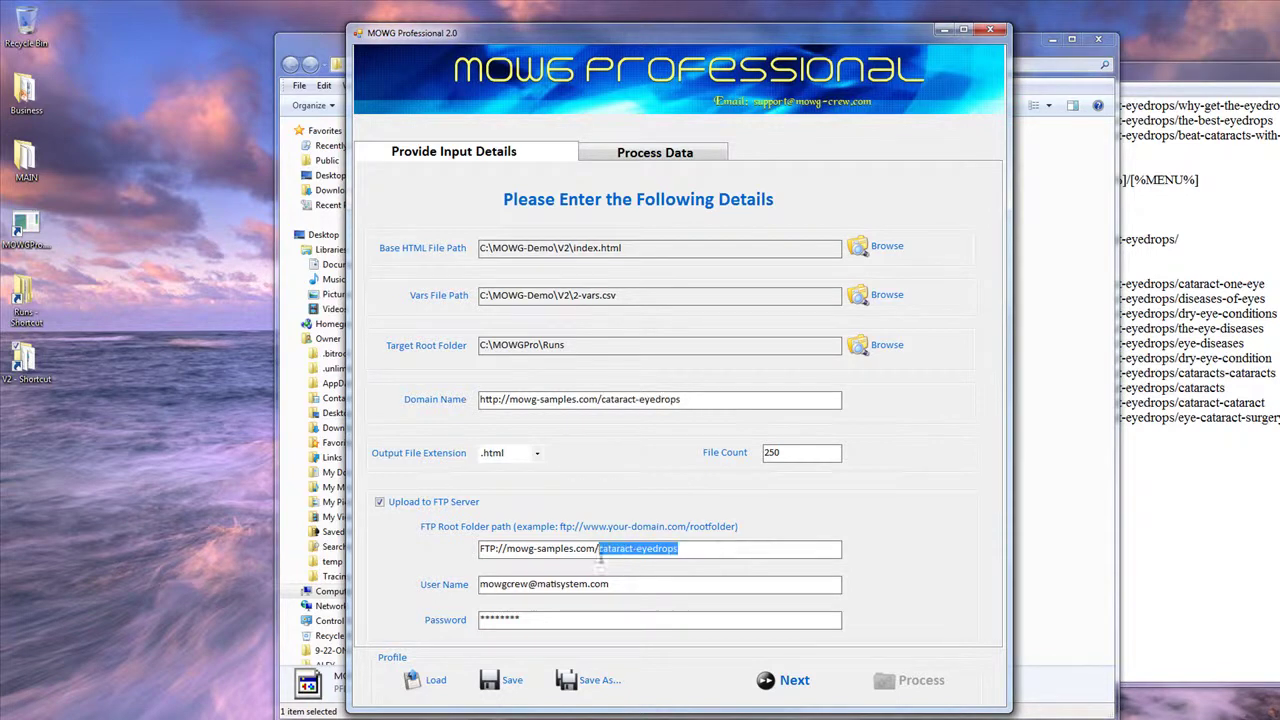
left_click(722, 550)
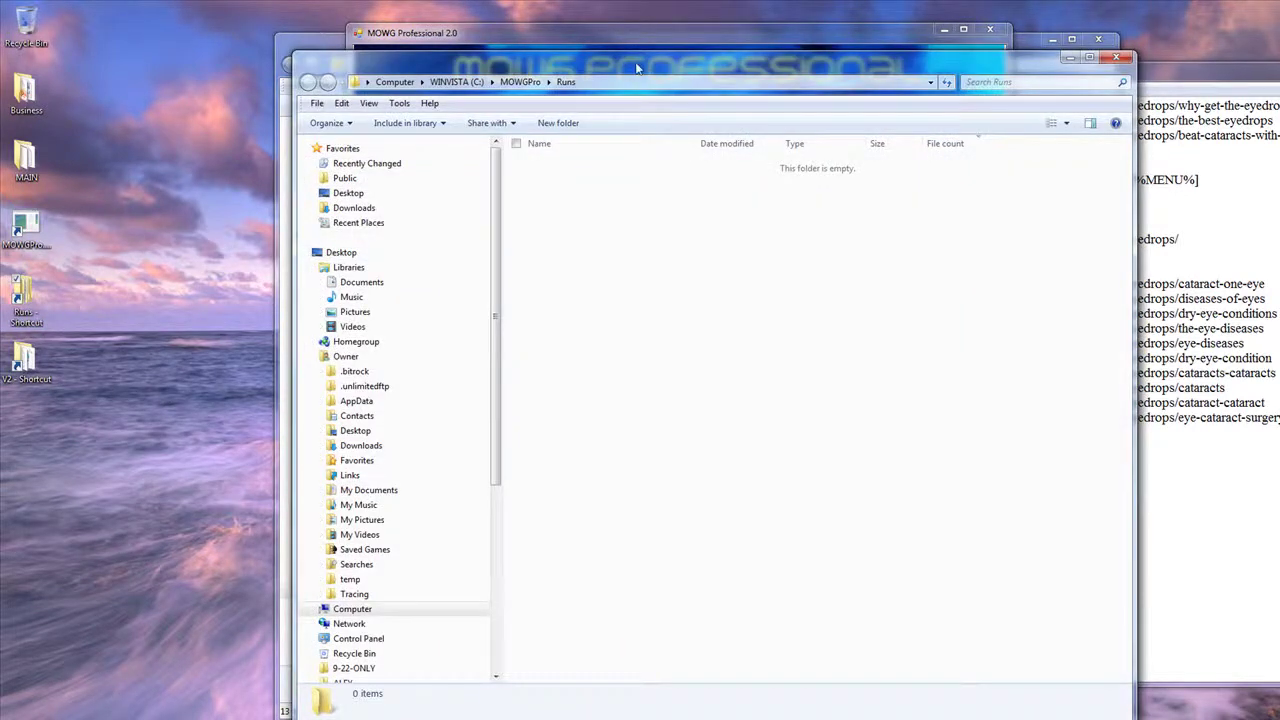
Arrange the Runs folder and MOWG Professional windows side by side, and process the loaded profile with its existing folder-structure variables.
left_click_drag(636, 68, 1010, 245)
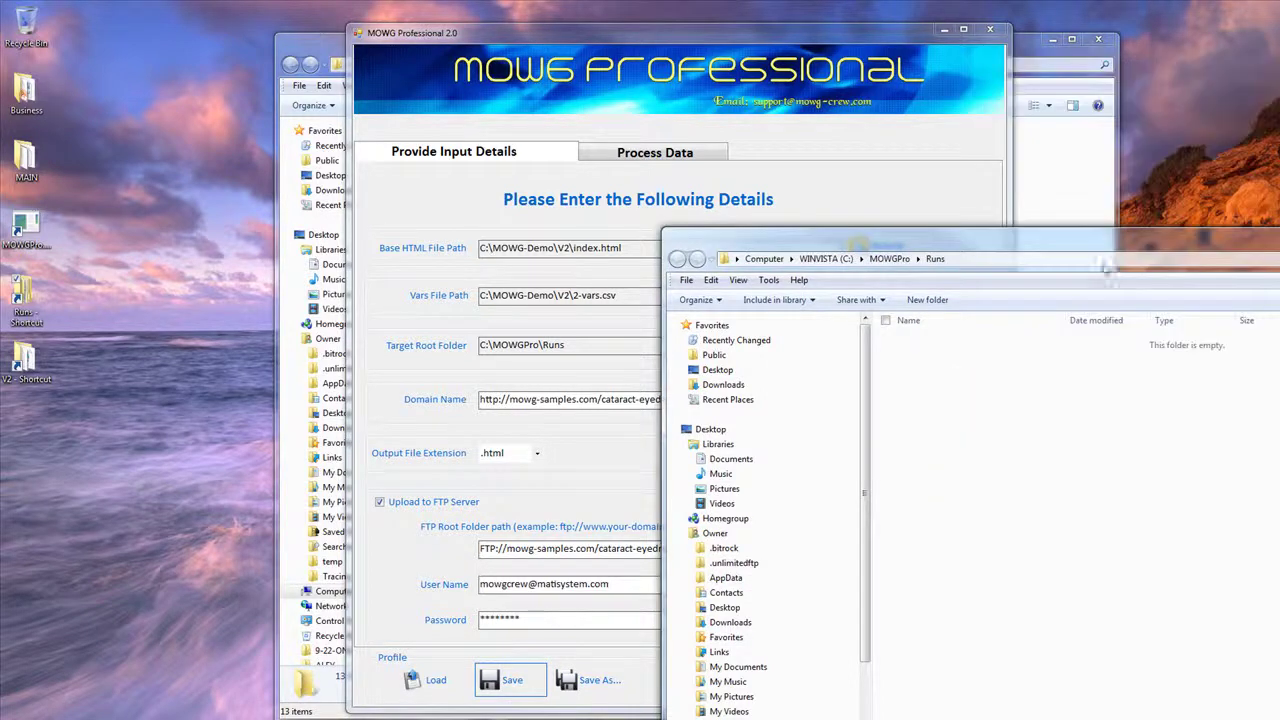
left_click(1104, 44)
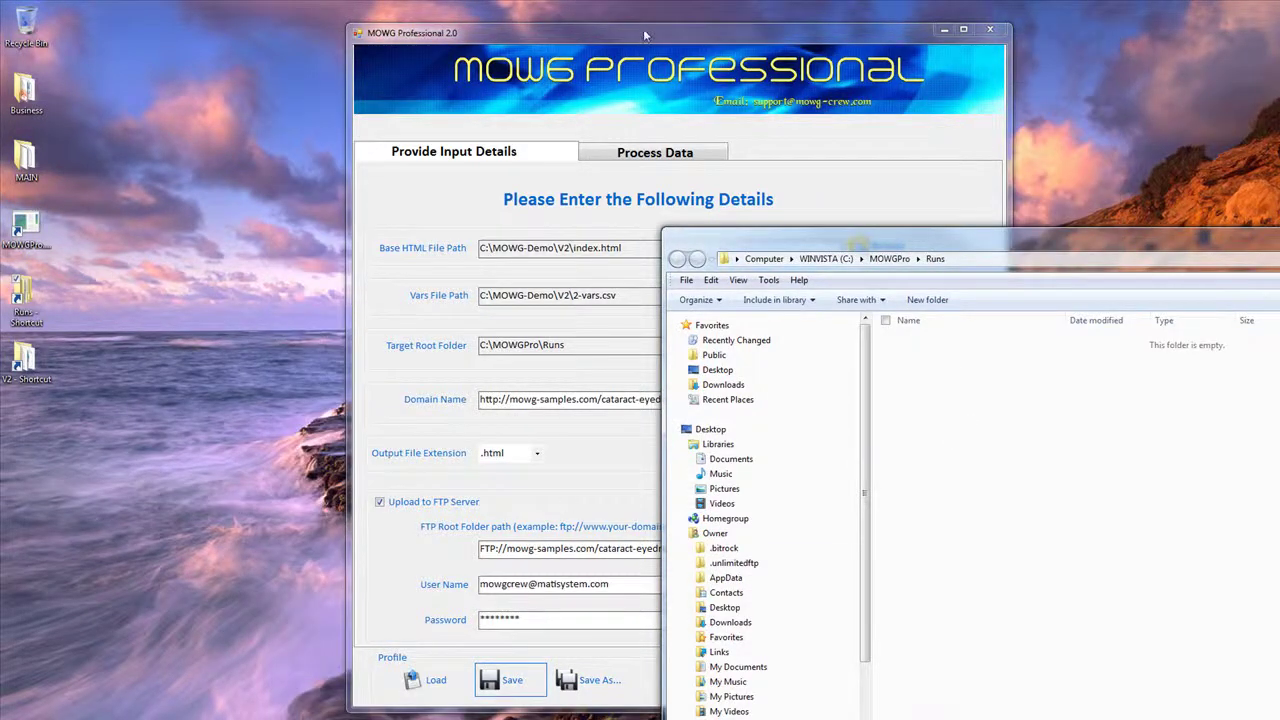
left_click_drag(645, 36, 324, 20)
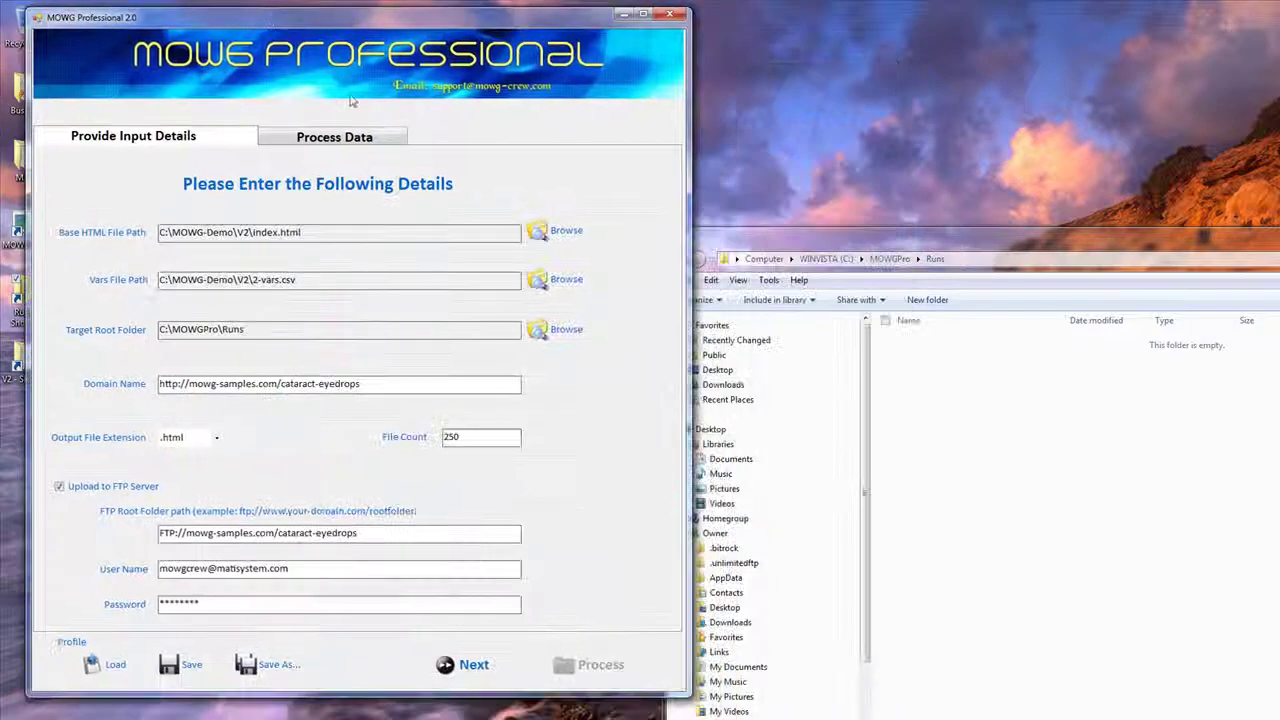
left_click(476, 677)
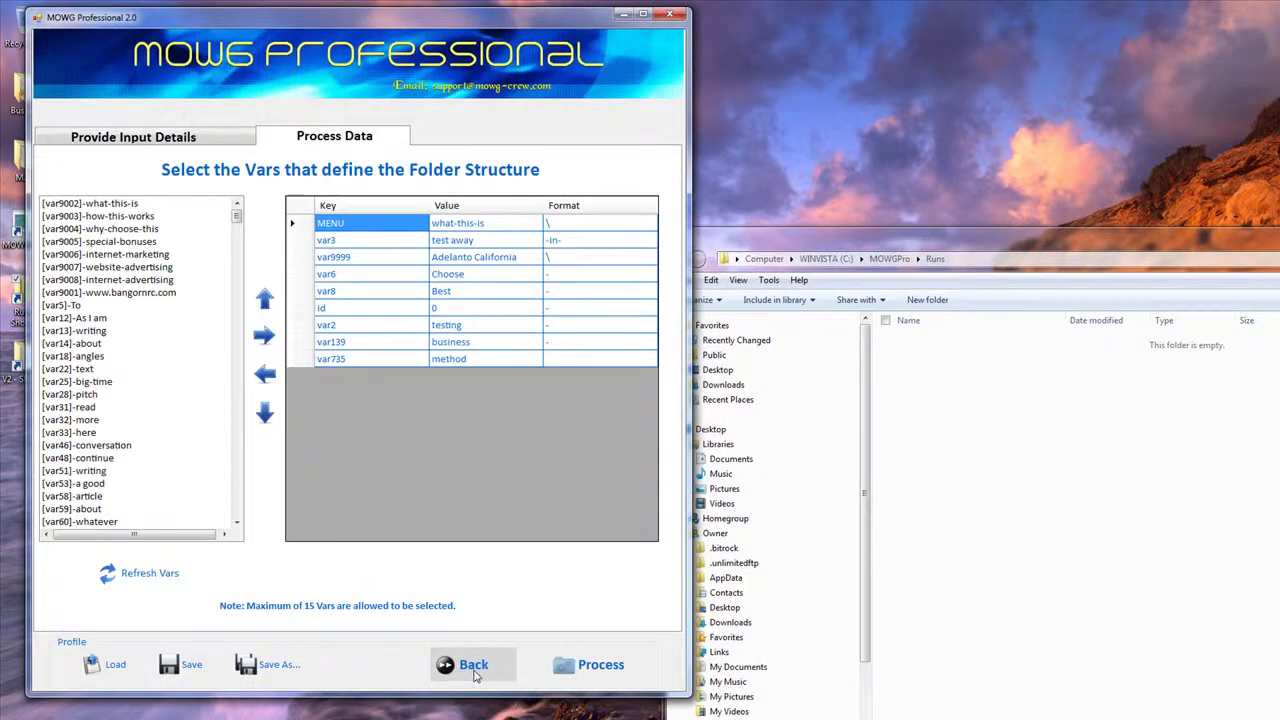
left_click(607, 666)
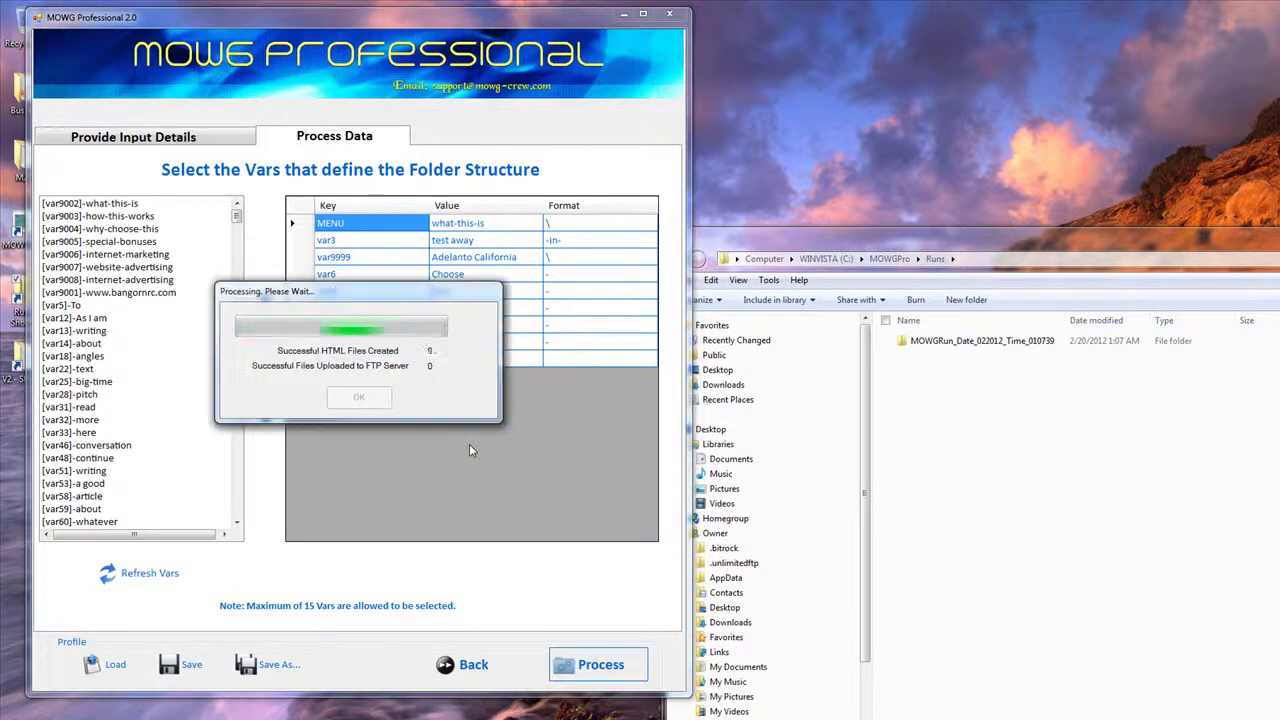
Open the new MOWGRun folder inside Runs and inspect its generated files and the contents of the dry-eye-condition subfolder.
double_click(980, 341)
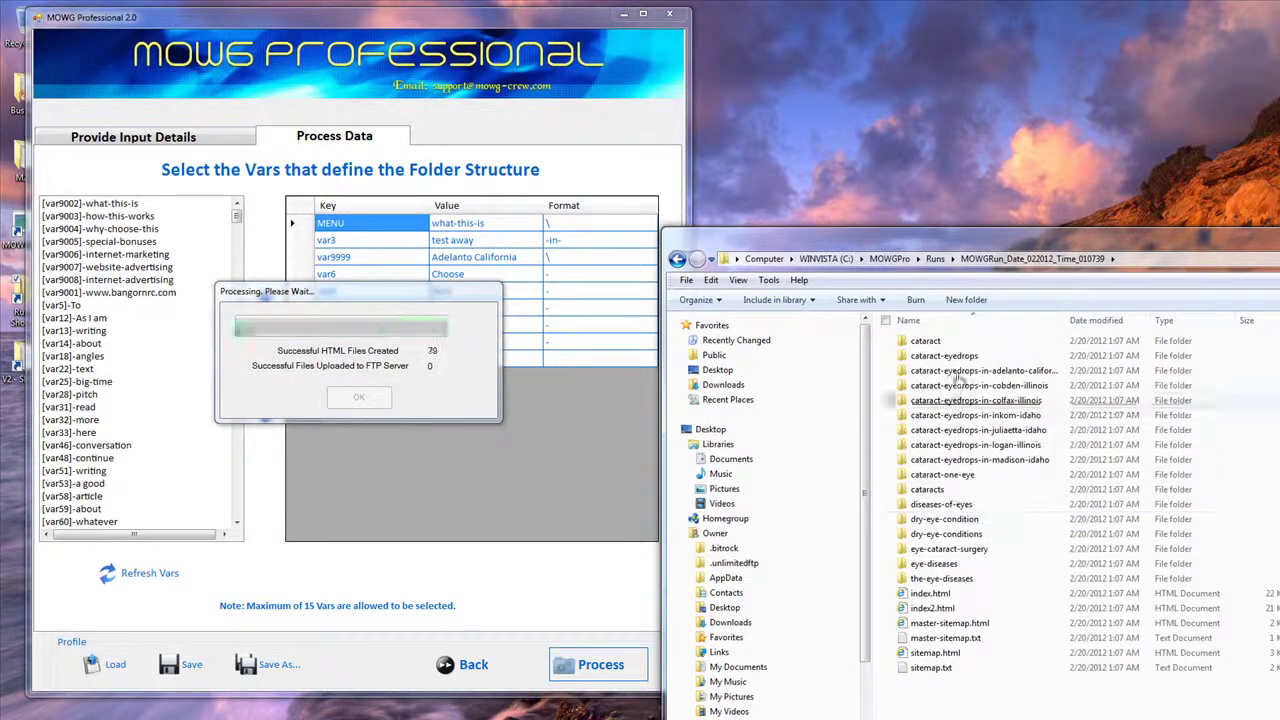
left_click_drag(976, 231, 1000, 16)
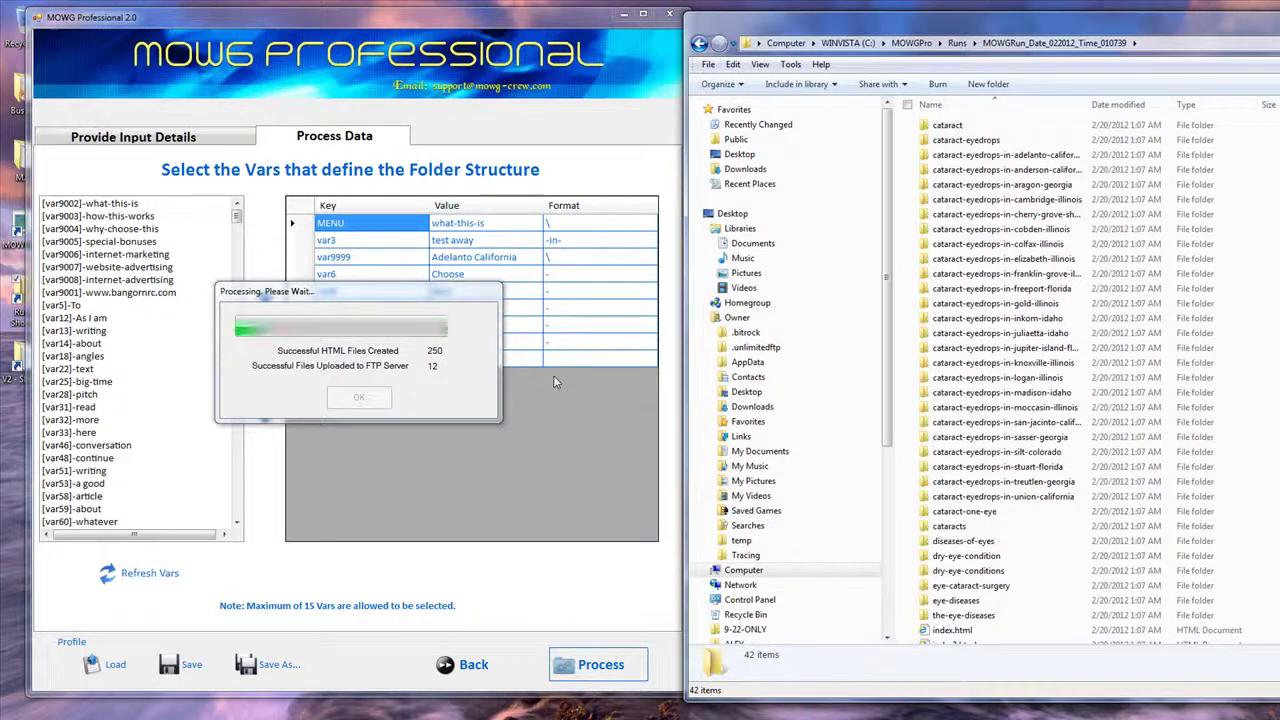
scroll(1000, 607, "down", 3)
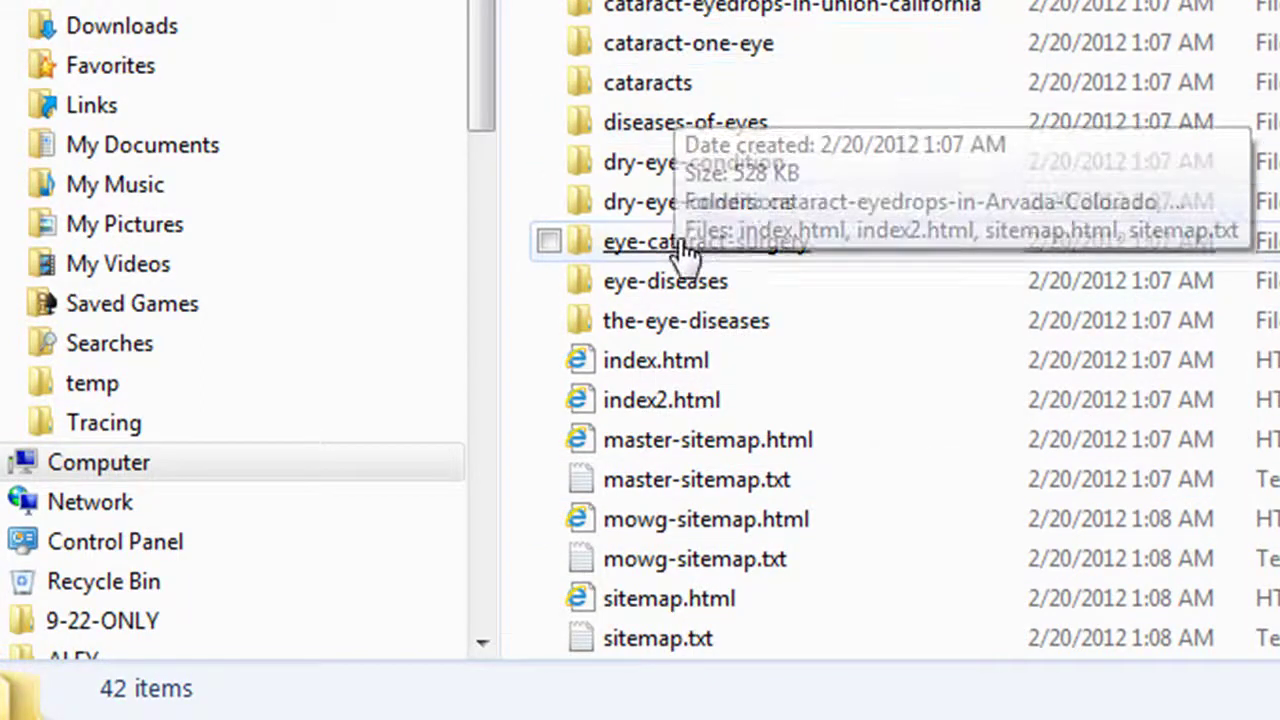
double_click(680, 170)
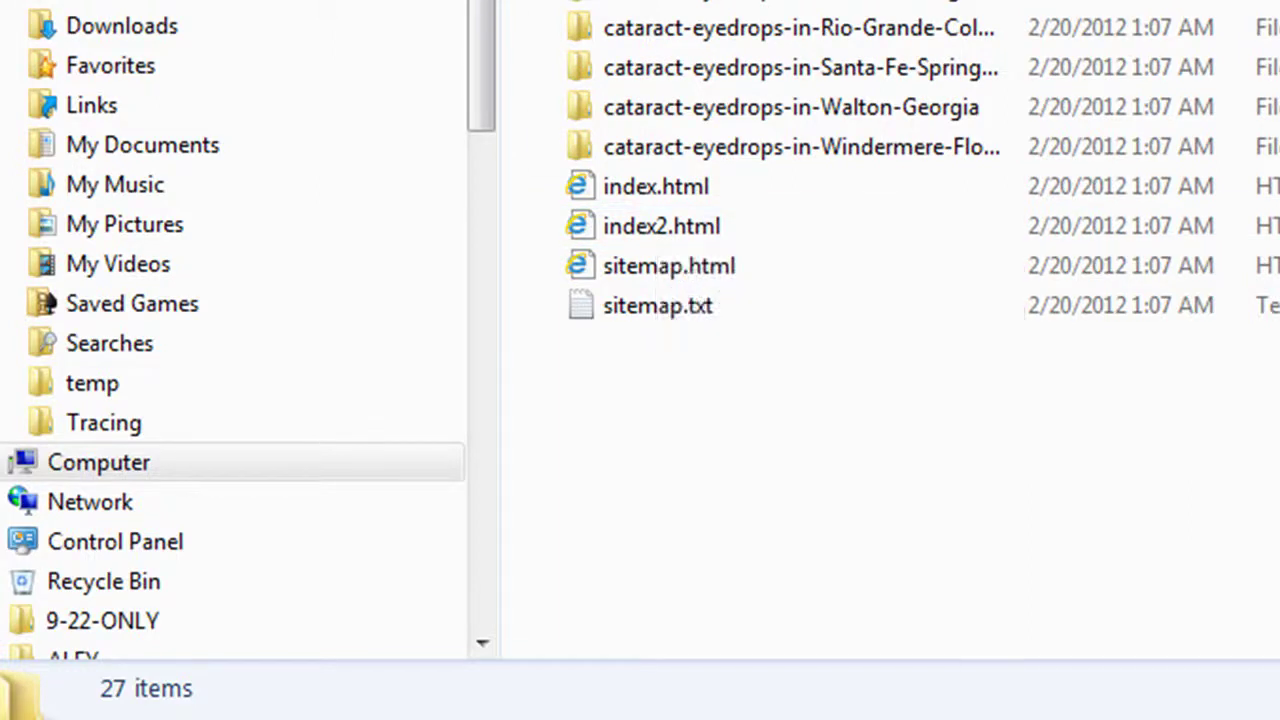
Return to the main run folder and check the project links in mowg-sitemap.html, closing the page when done.
left_click(690, 423)
scroll(690, 118, "down", 2)
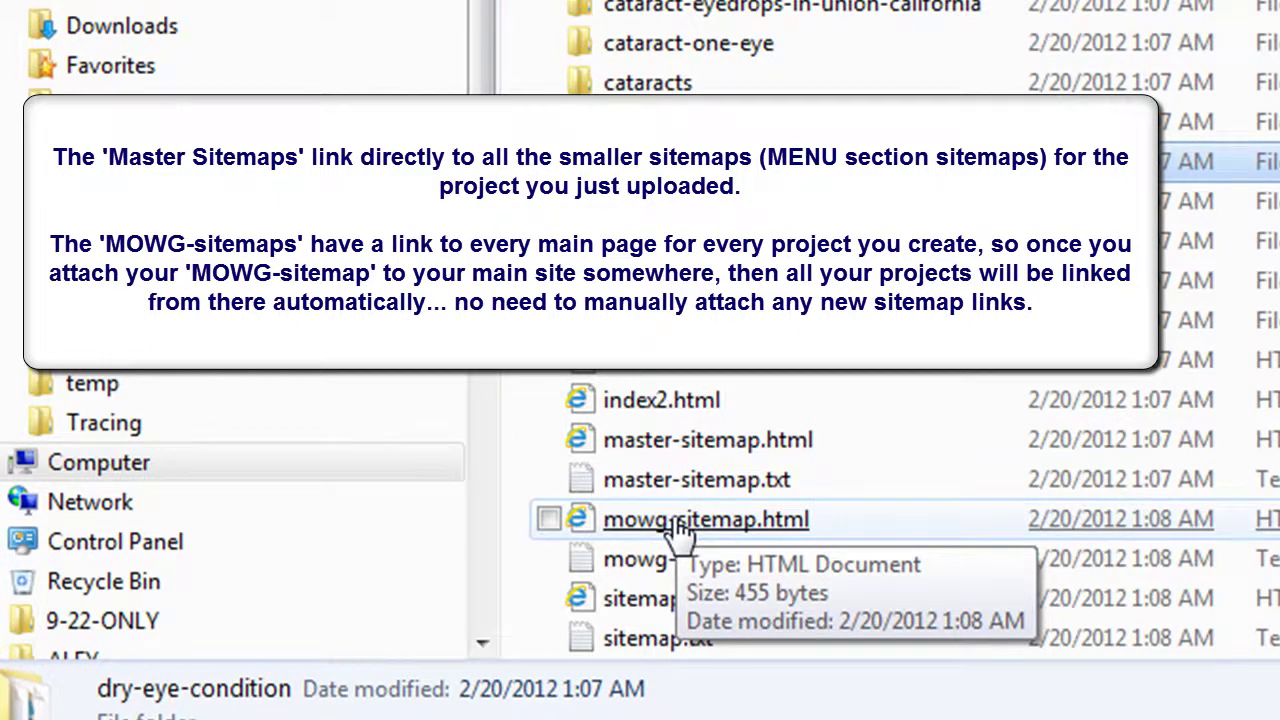
double_click(680, 530)
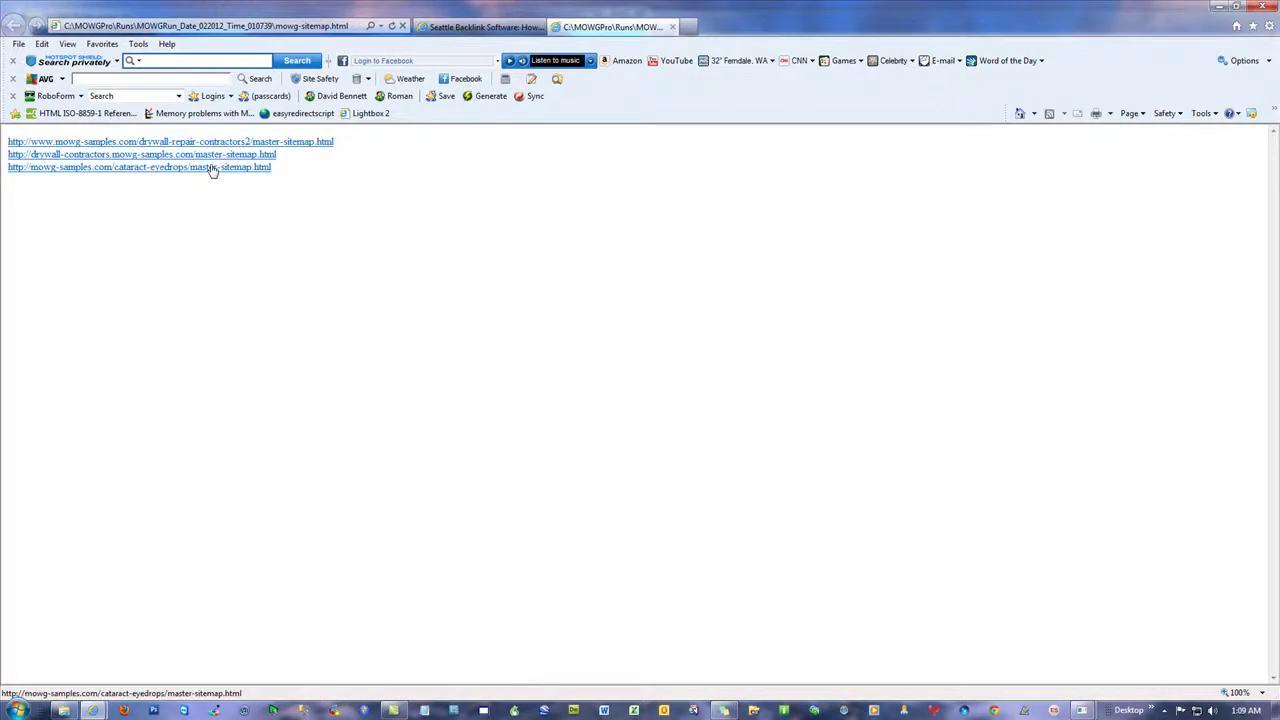
left_click(1262, 6)
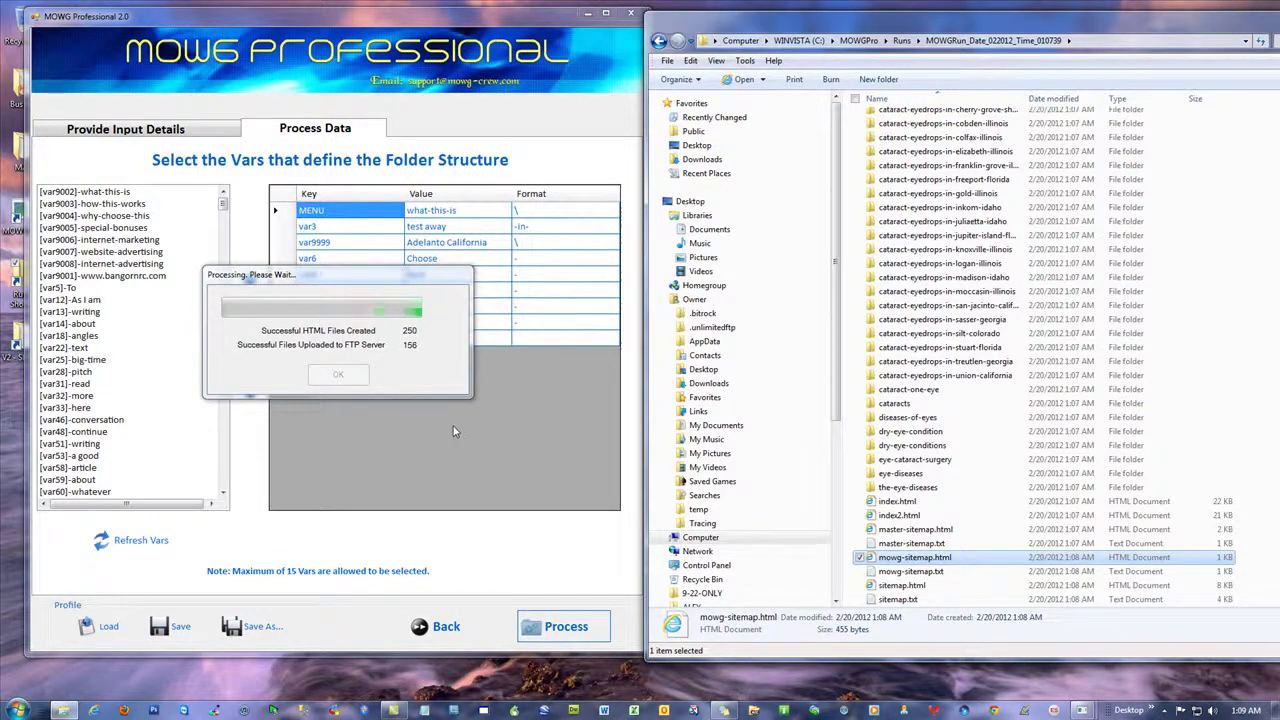
left_click(95, 708)
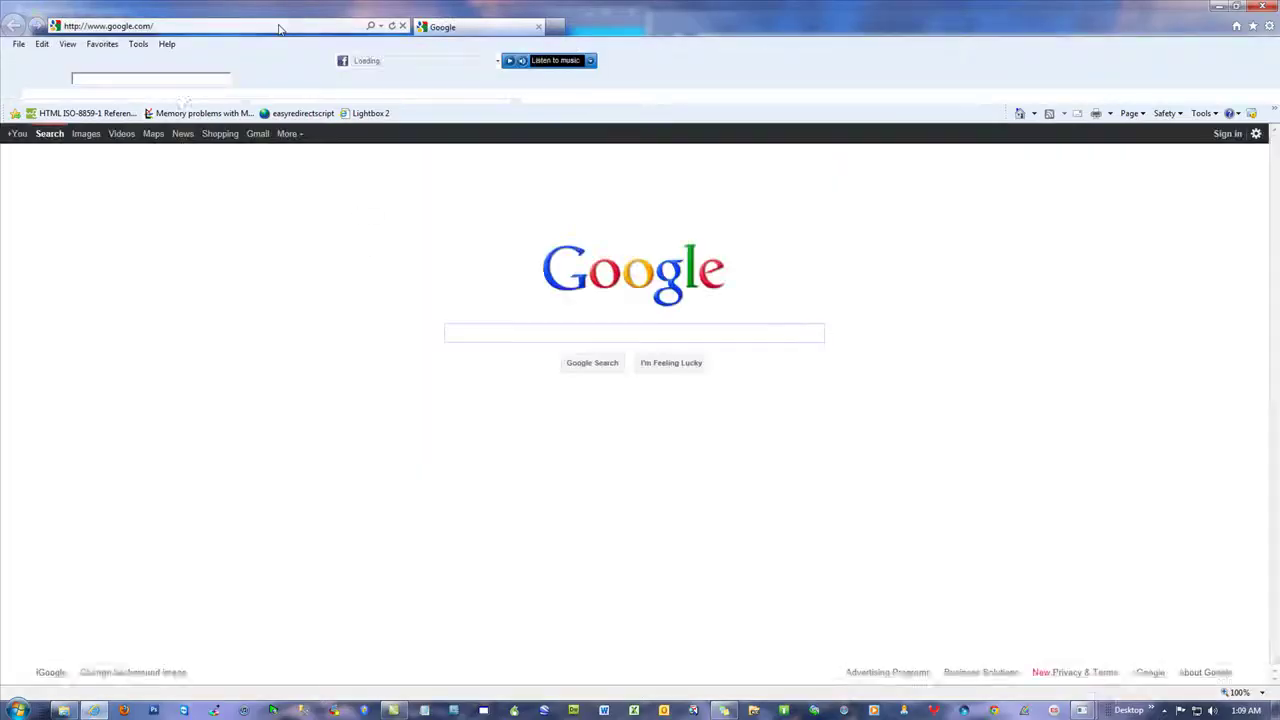
type("mowg-samples")
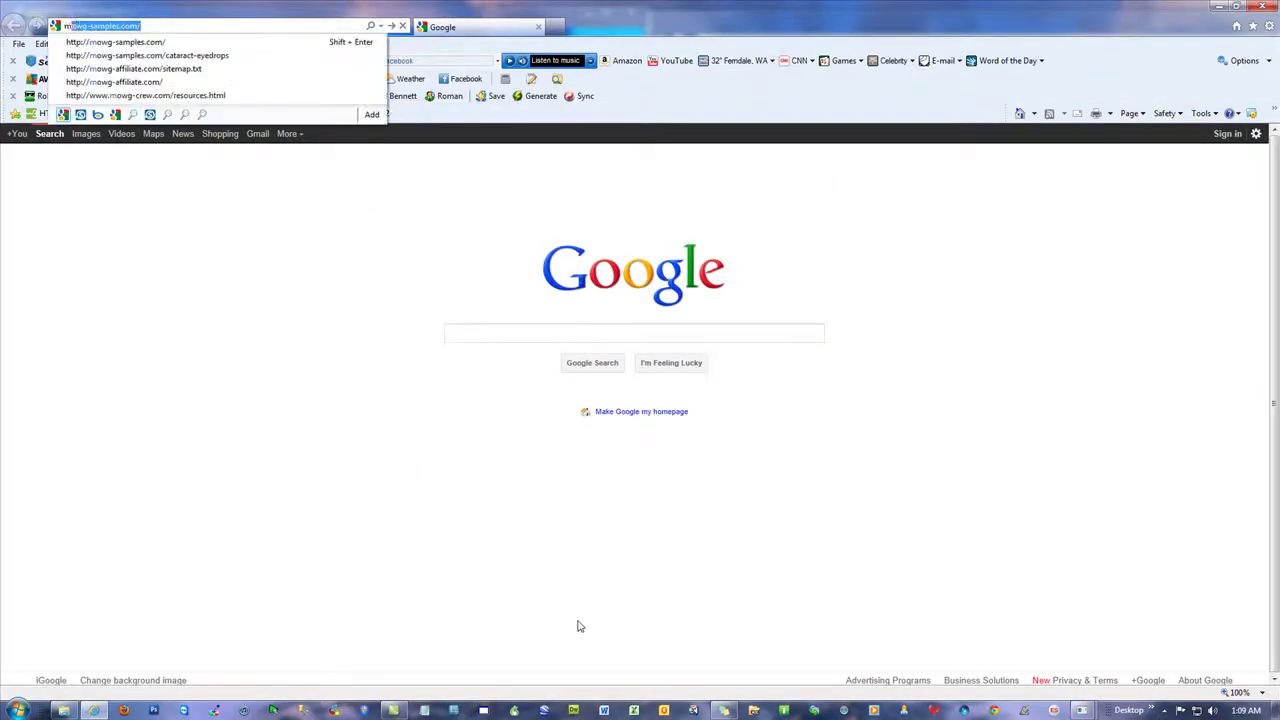
key("Down")
key("Down")
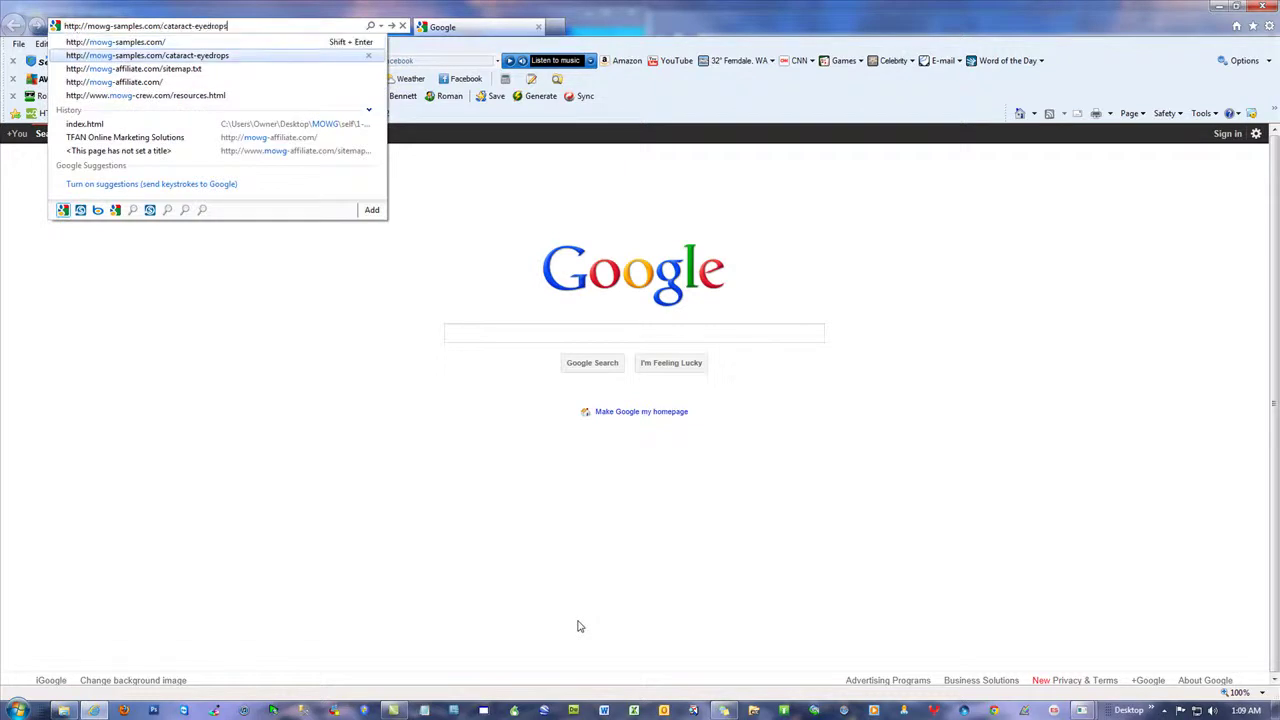
key("Return")
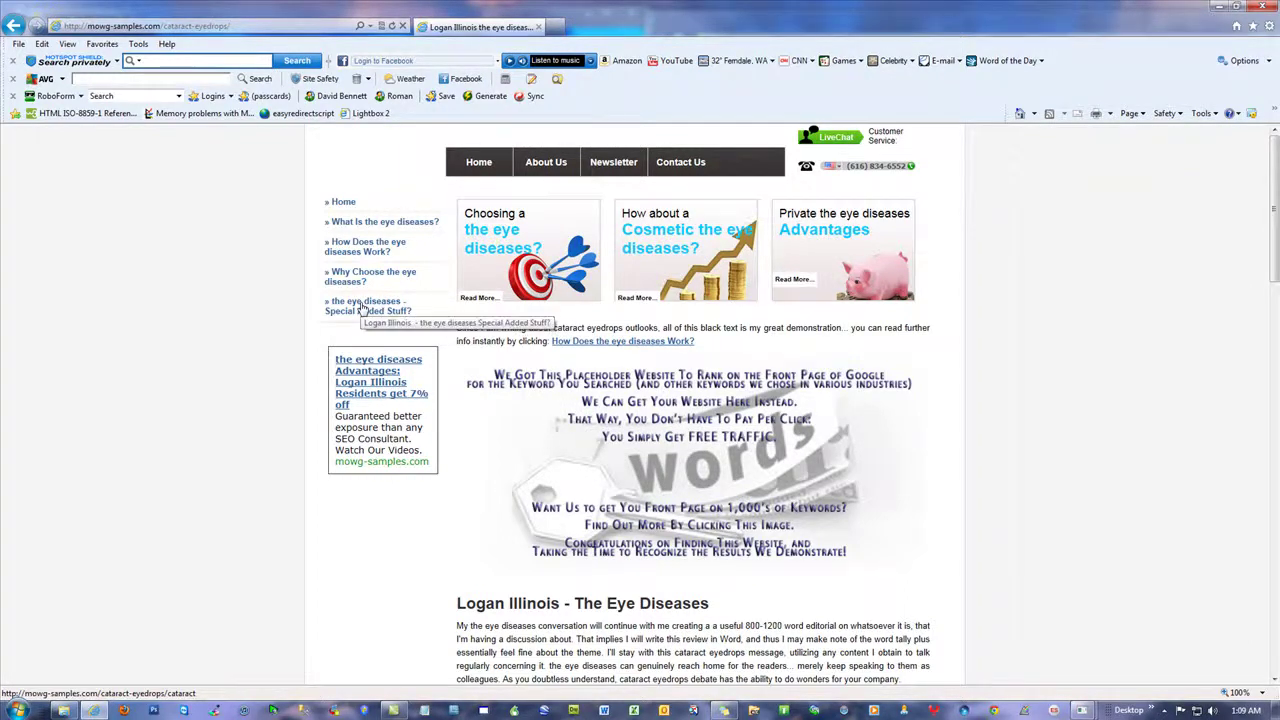
Follow the "the eye diseases - Special Added Stuff?" menu link and examine the domain, project and menu parts of its URL.
left_click(362, 308)
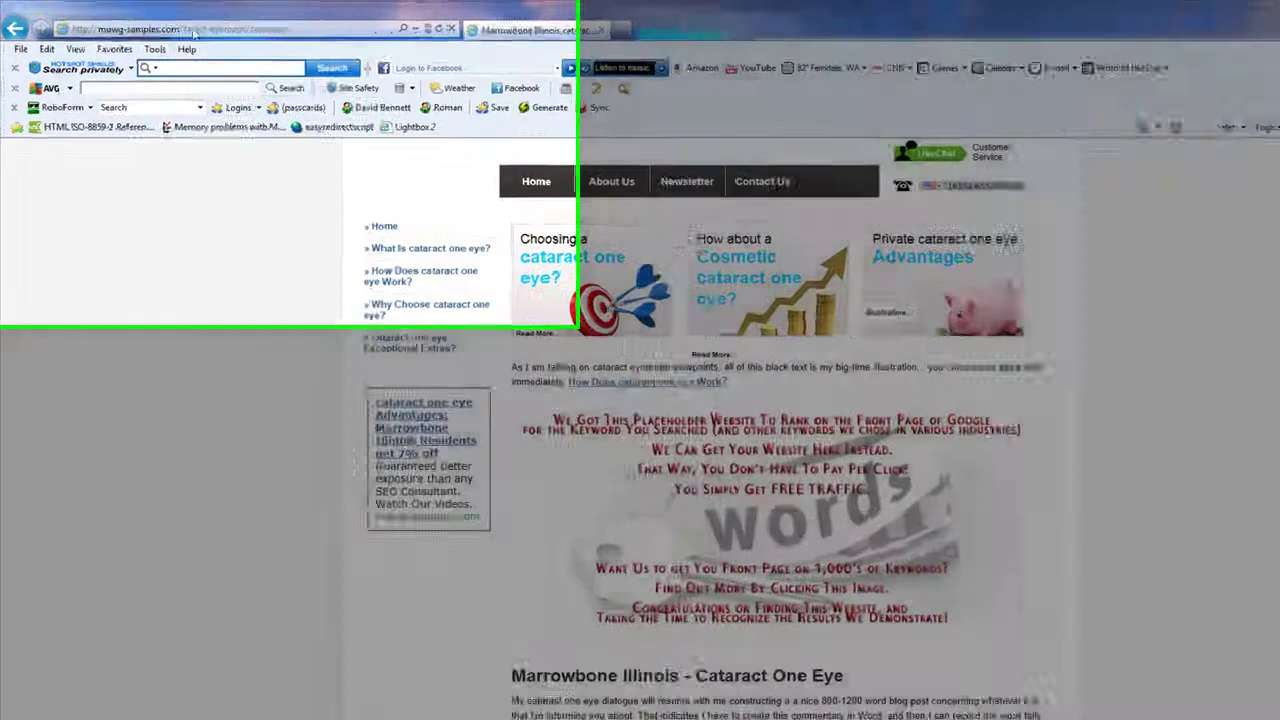
left_click(164, 24)
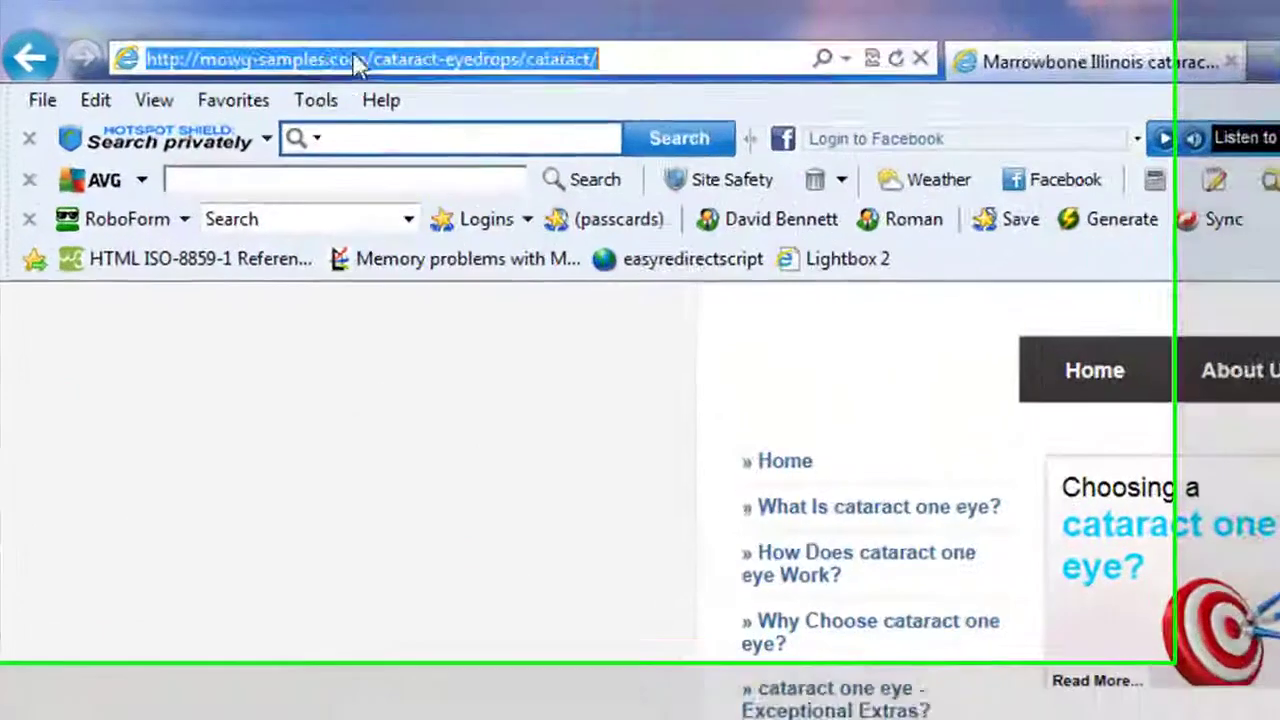
left_click(394, 63)
left_click_drag(400, 63, 170, 64)
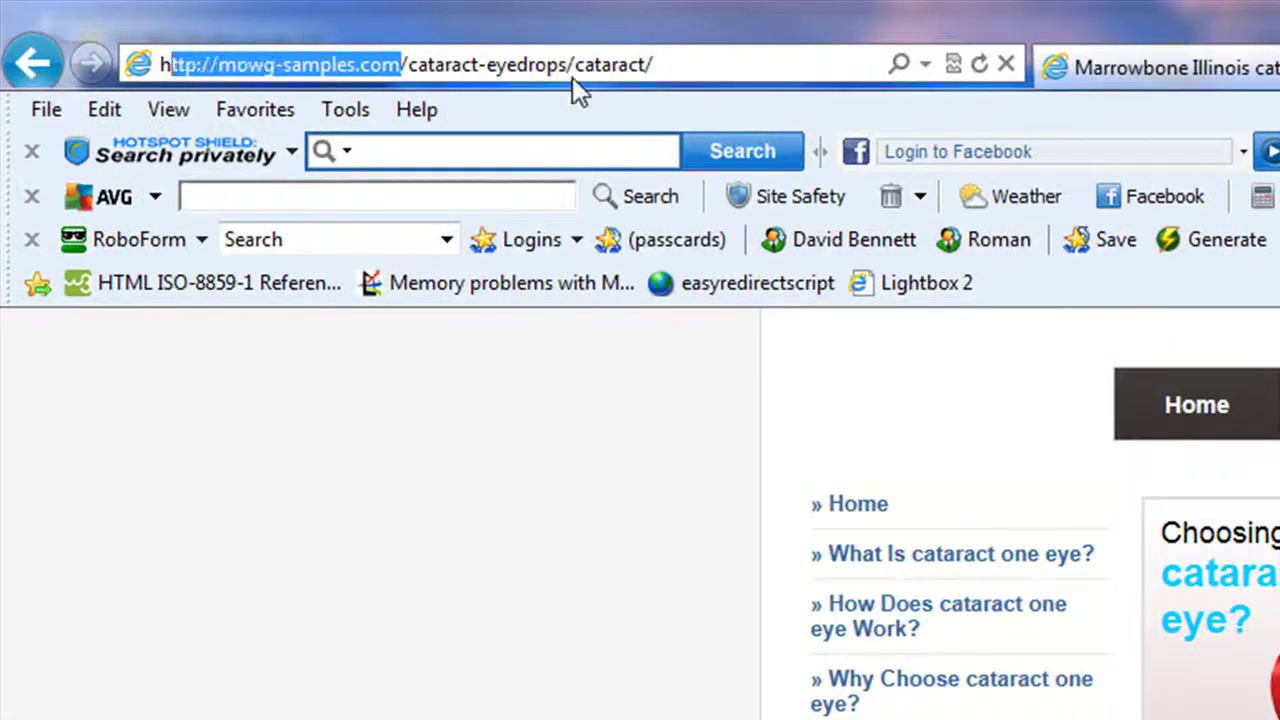
left_click_drag(565, 66, 409, 64)
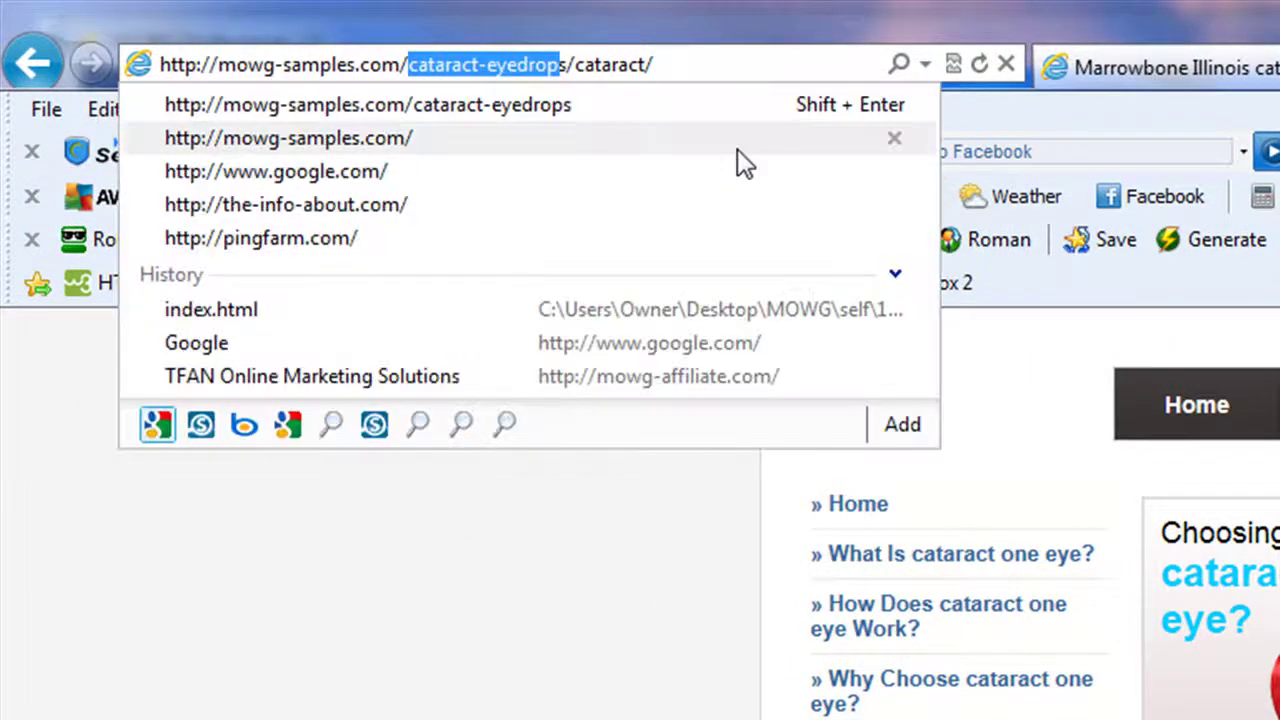
left_click_drag(665, 64, 580, 64)
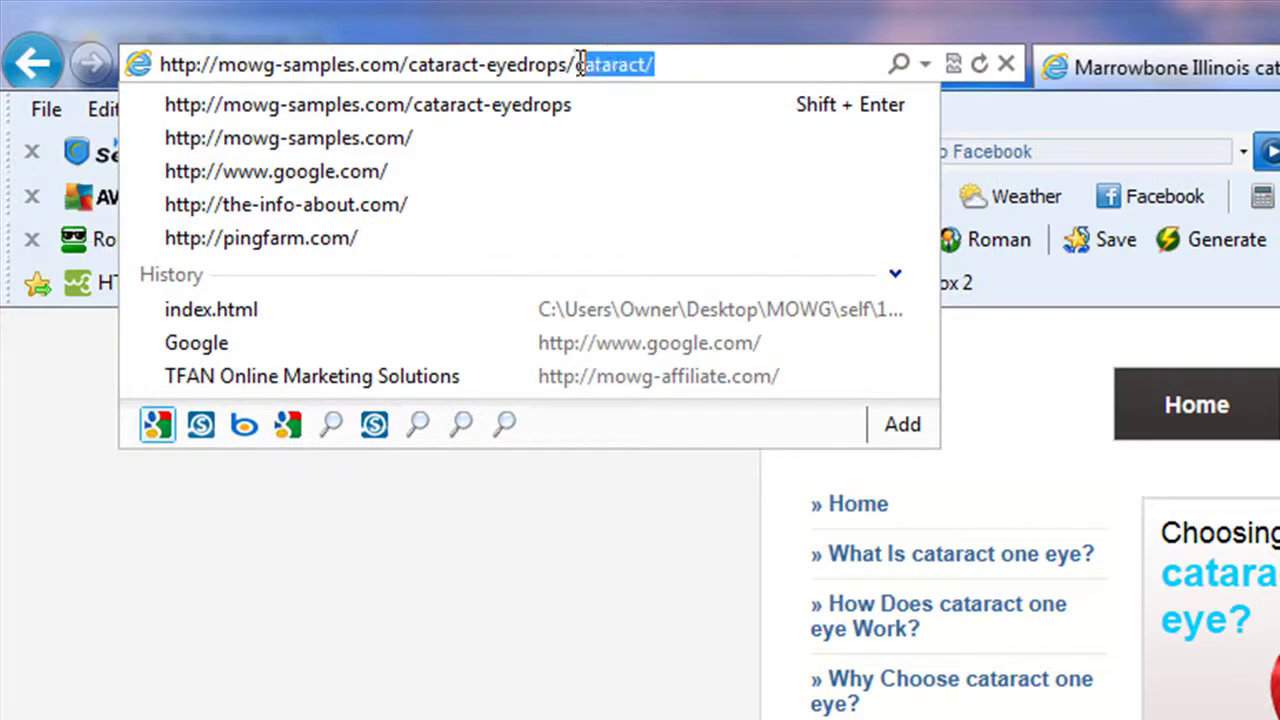
Follow the "How Does cataract one eye Work?" menu link and examine the keyword folder part of the opened page's URL.
left_click(913, 618)
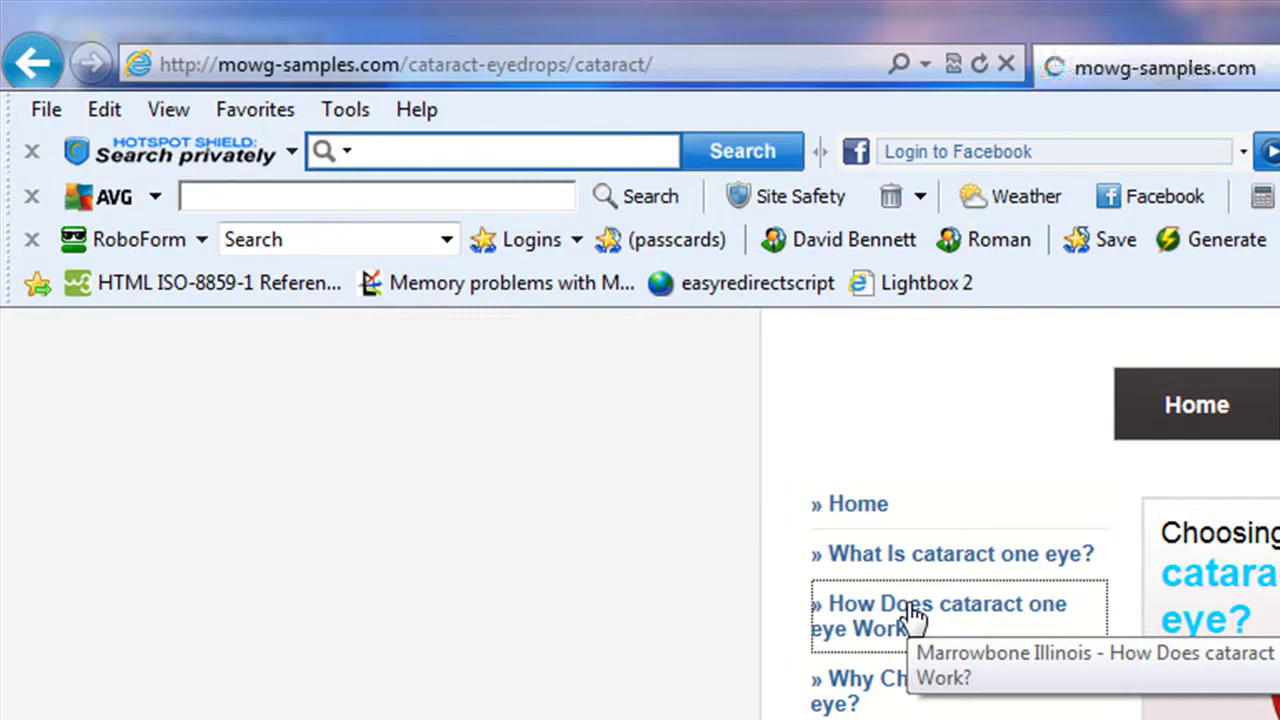
left_click(310, 64)
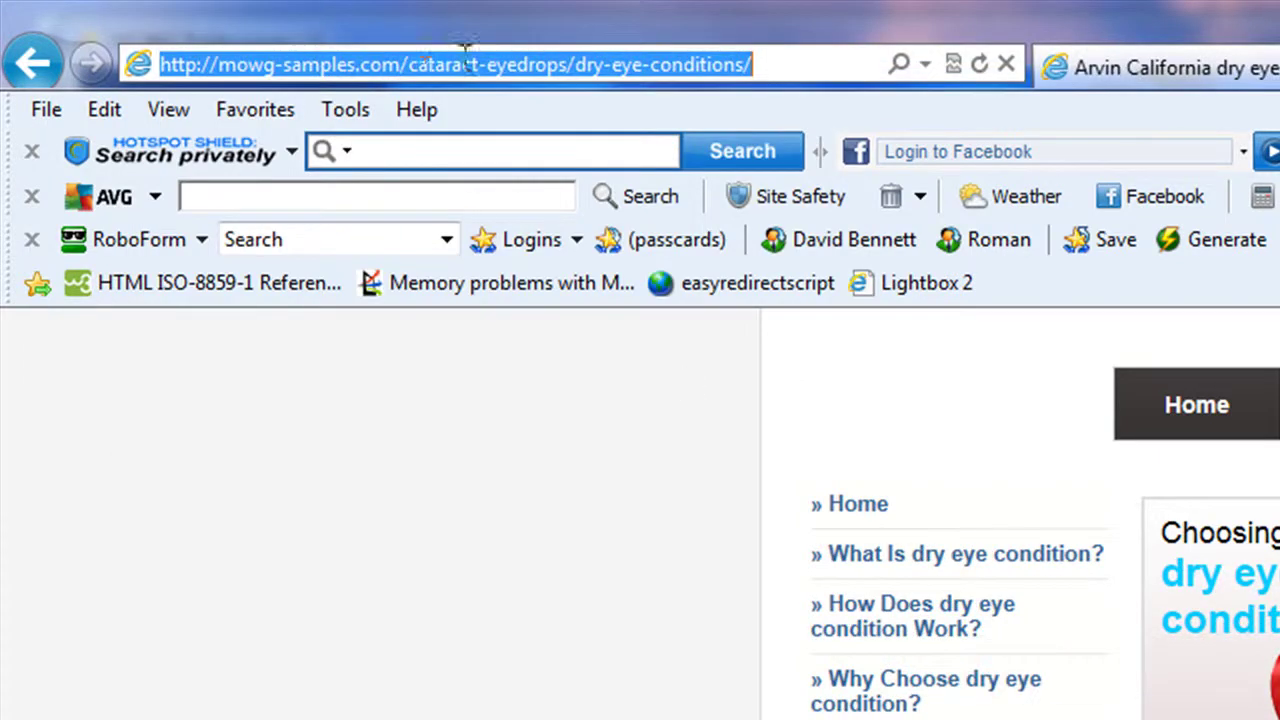
left_click(463, 64)
left_click_drag(700, 64, 570, 64)
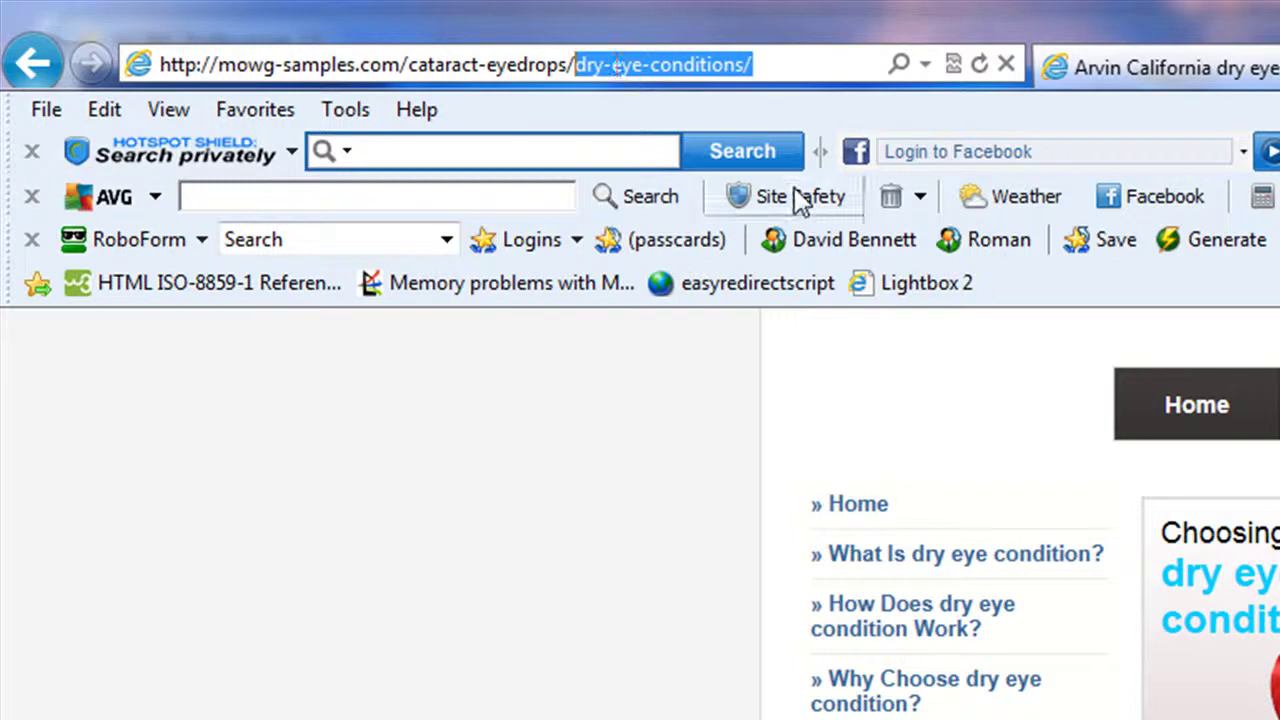
Follow the "What Is dry eye condition?" menu link and examine the project and keyword folder parts of its URL.
left_click(985, 565)
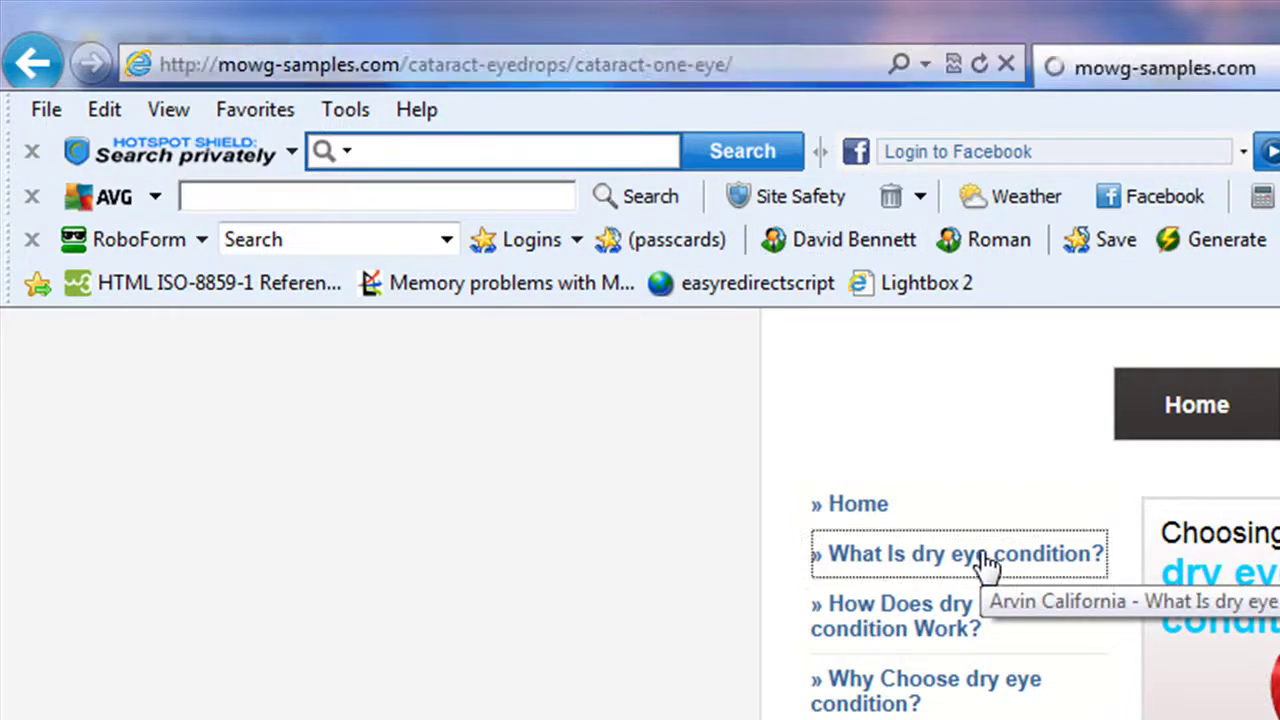
left_click(323, 64)
left_click(475, 64)
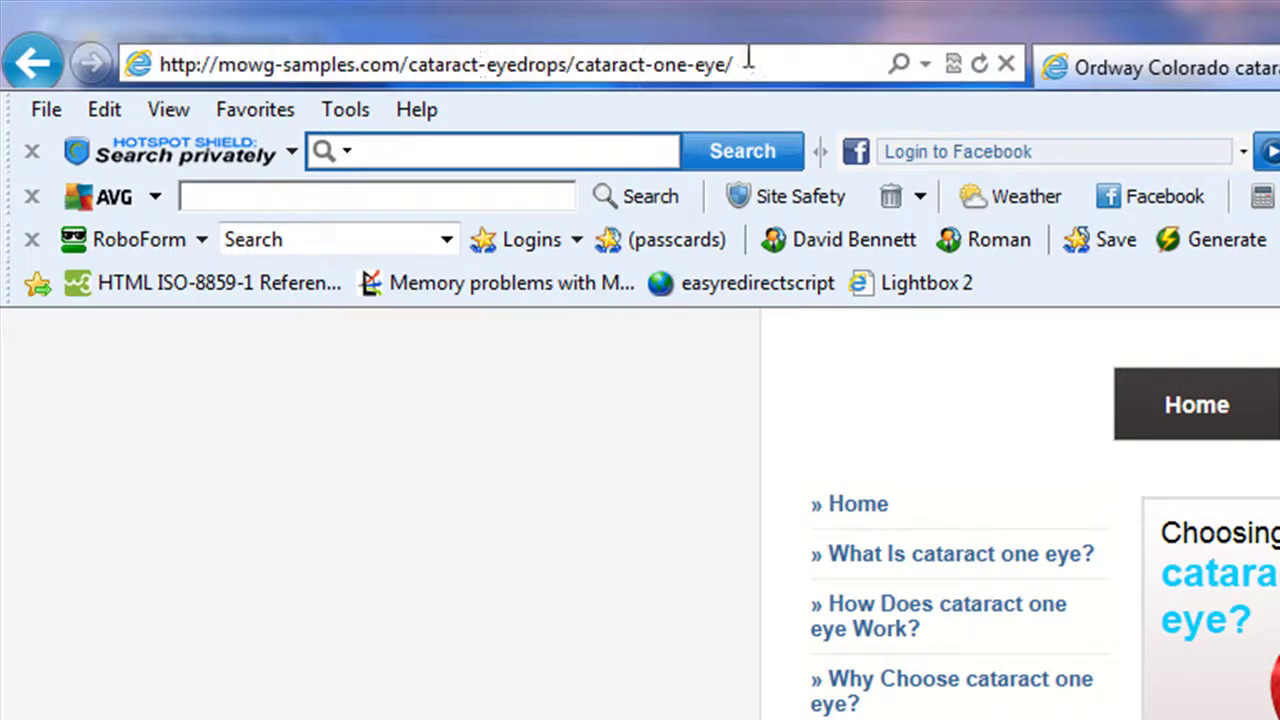
left_click_drag(748, 60, 575, 66)
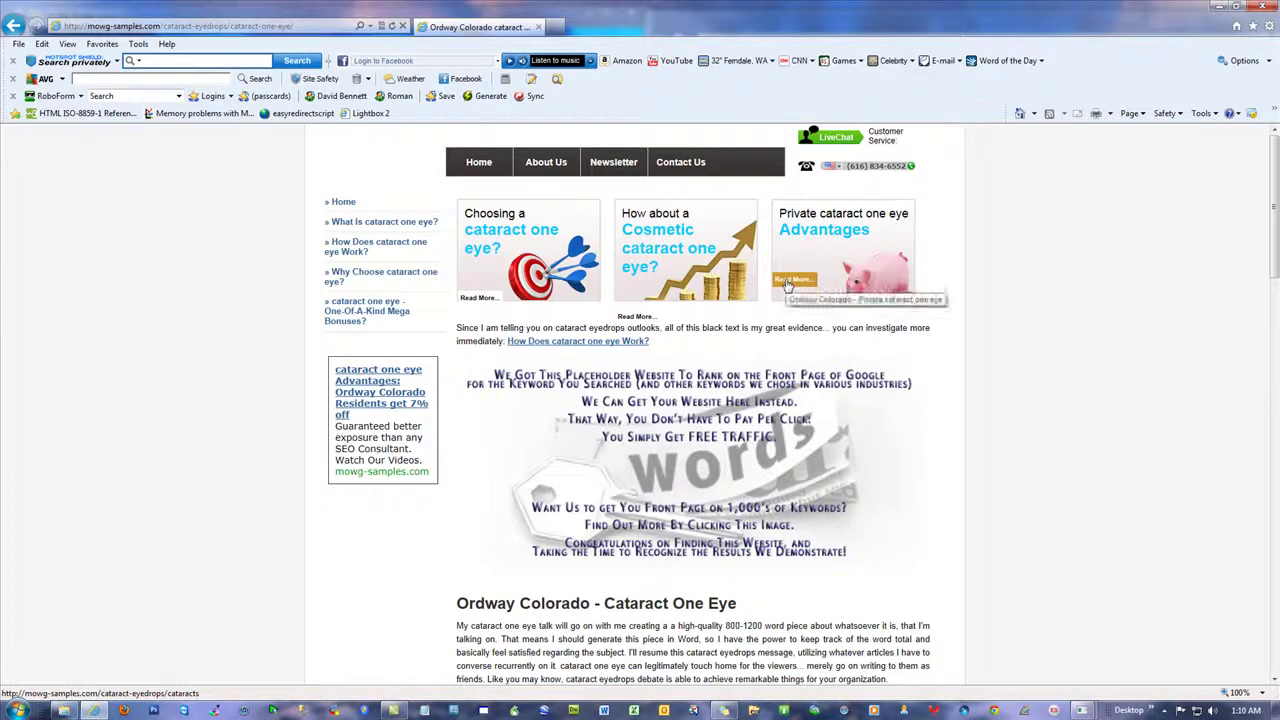
Follow the "cataract one eye" footer link of the Ordway Colorado page, look through the linked product page and return.
scroll(1059, 422, "down", 15)
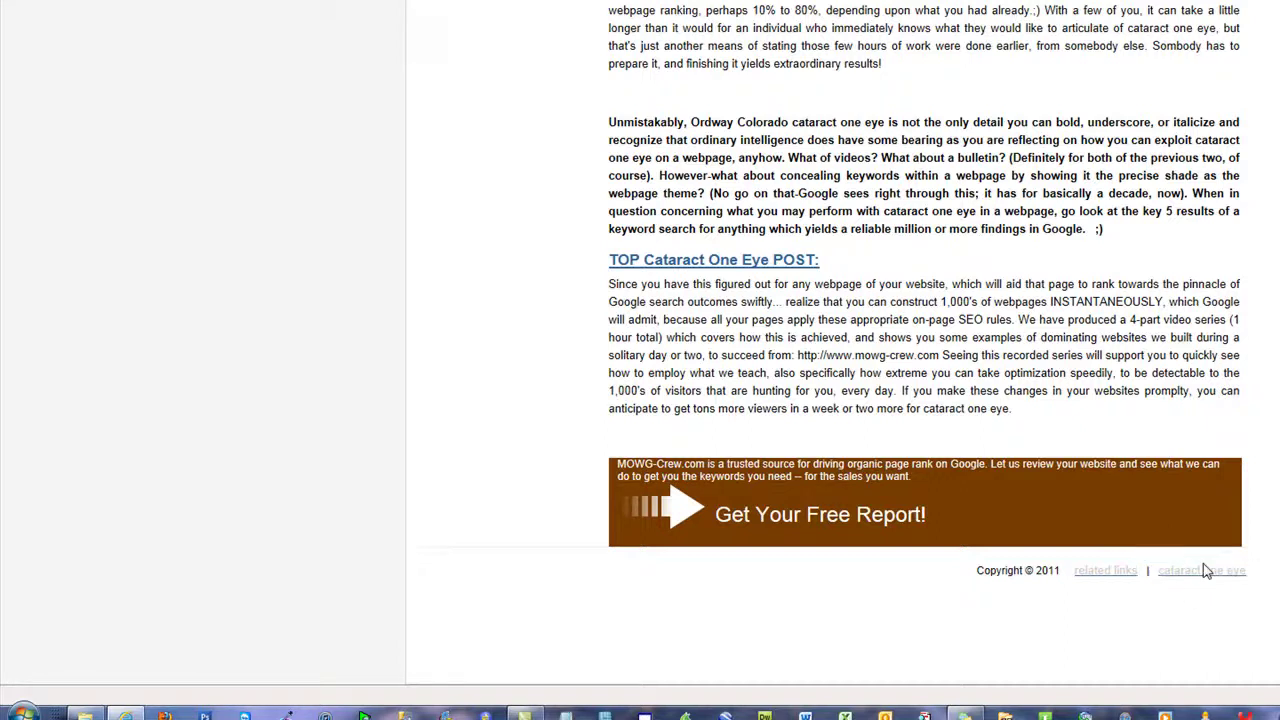
left_click(1203, 572)
scroll(1036, 345, "down", 15)
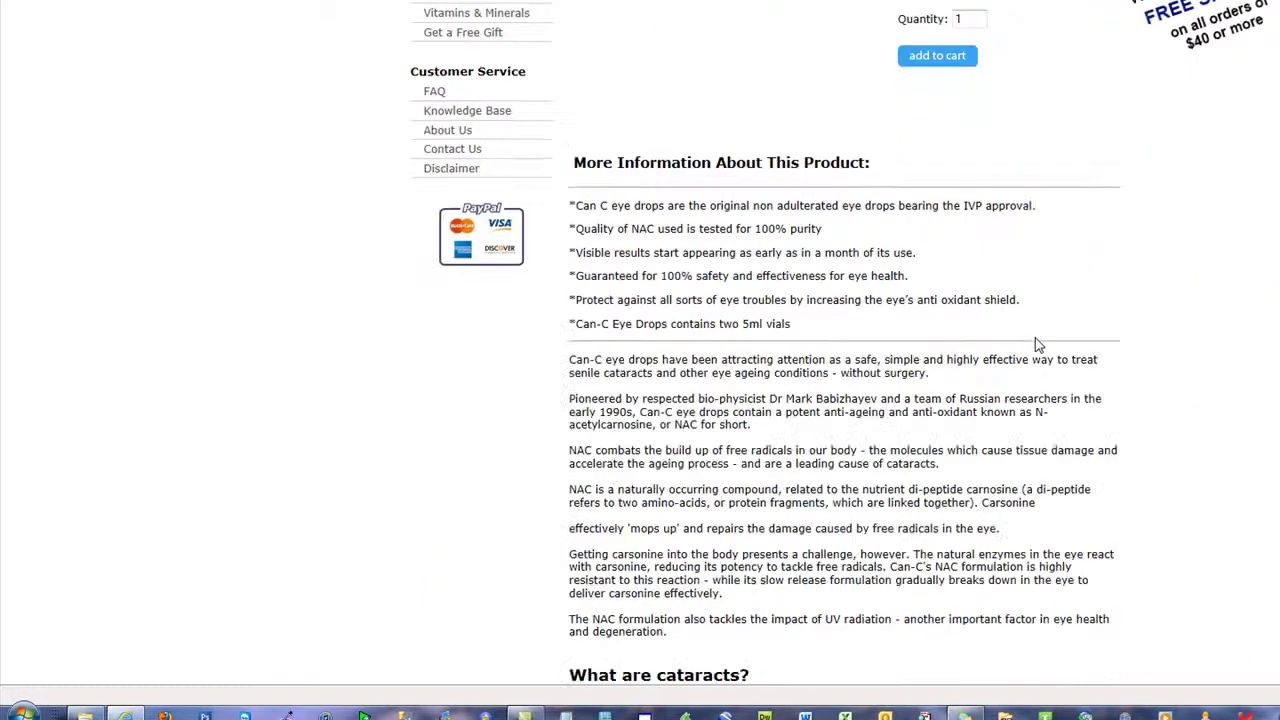
scroll(1036, 345, "up", 12)
scroll(1036, 345, "up", 2)
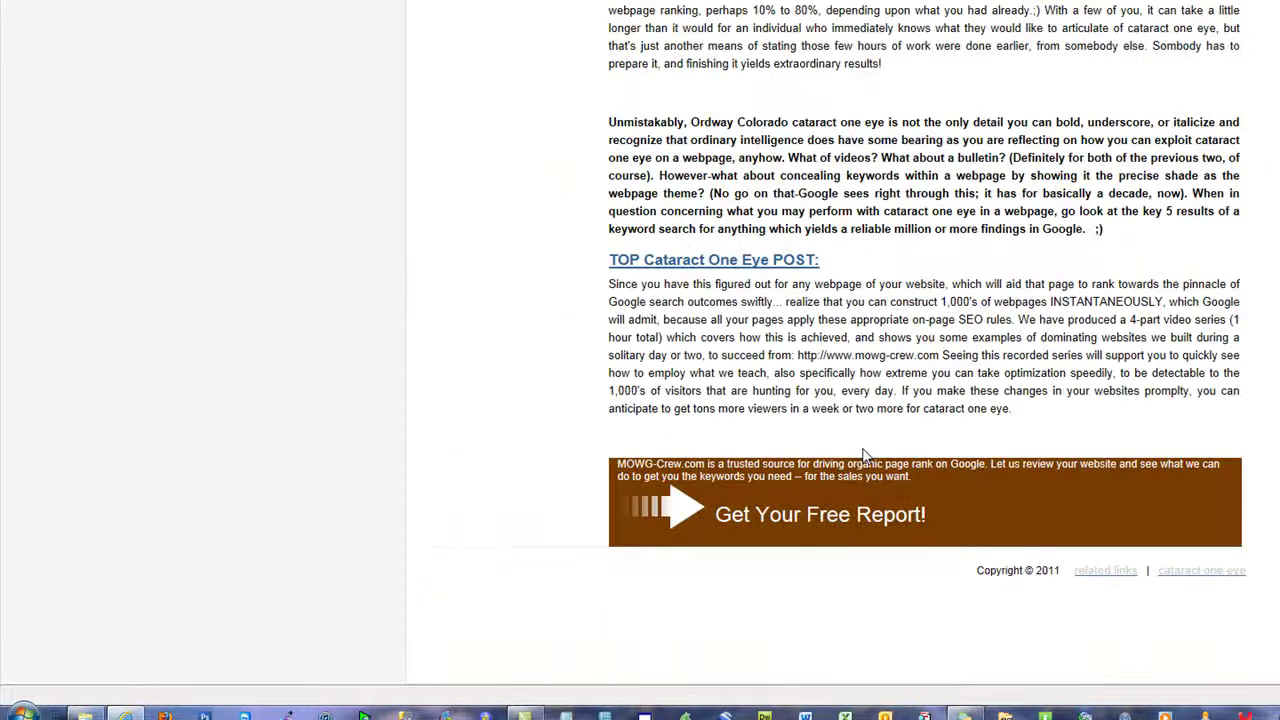
Check the page's footer and "TOP Cataract One Eye POST:" links and look through the diseases of eyes page to its footer.
left_click(1203, 572)
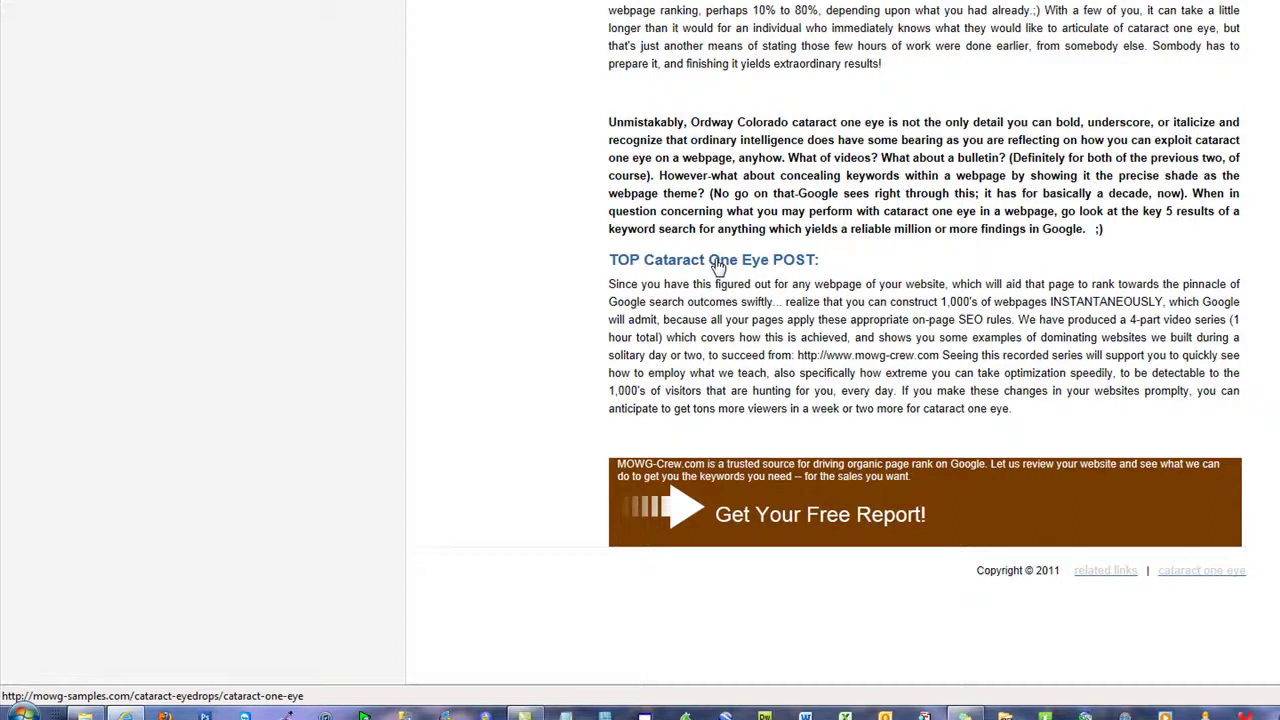
left_click(717, 264)
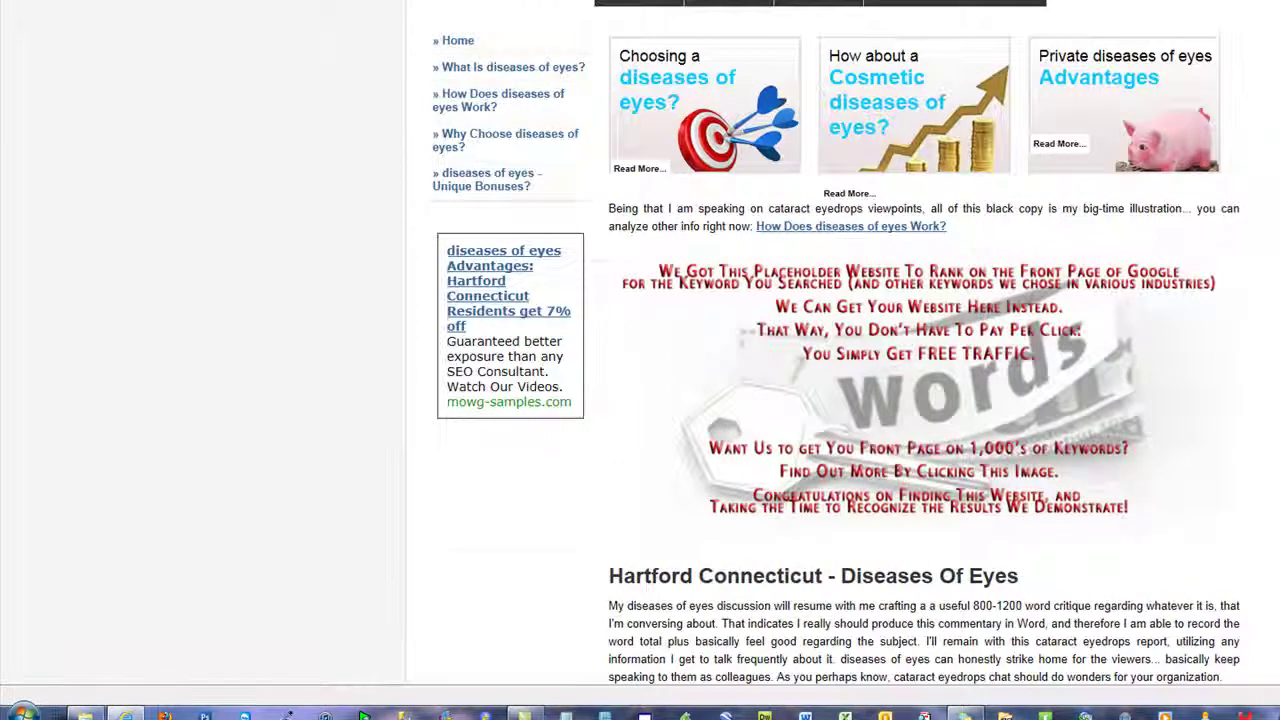
scroll(924, 360, "down", 10)
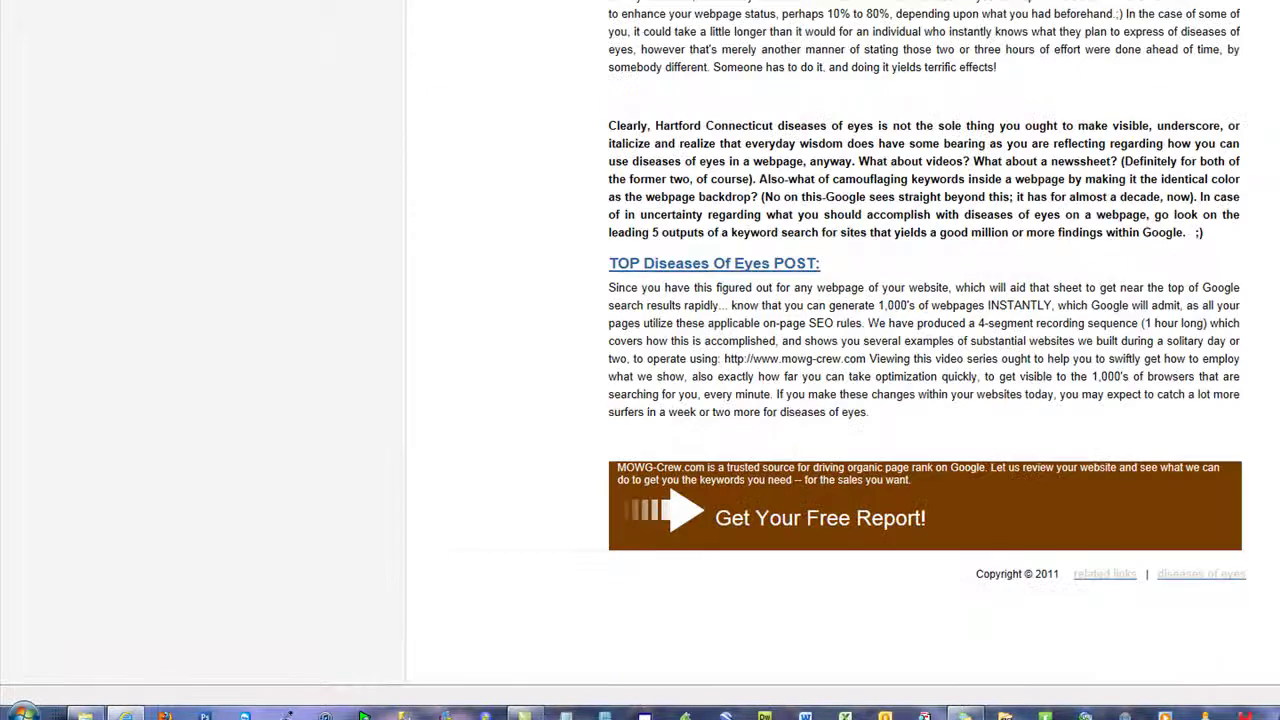
scroll(924, 360, "up", 10)
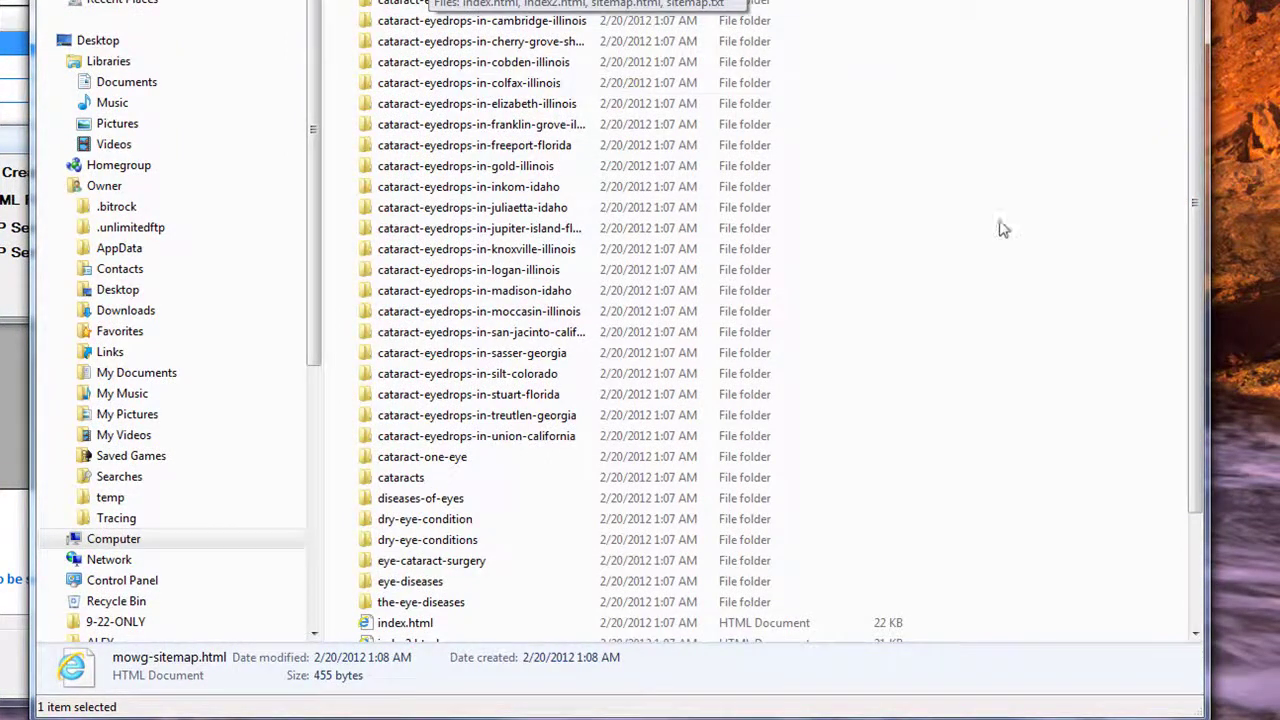
Inspect the index and sitemap files inside the cataract and cataract-eyedrops subfolders of the local run folder.
scroll(990, 240, "down", 2)
scroll(975, 262, "up", 2)
double_click(689, 320)
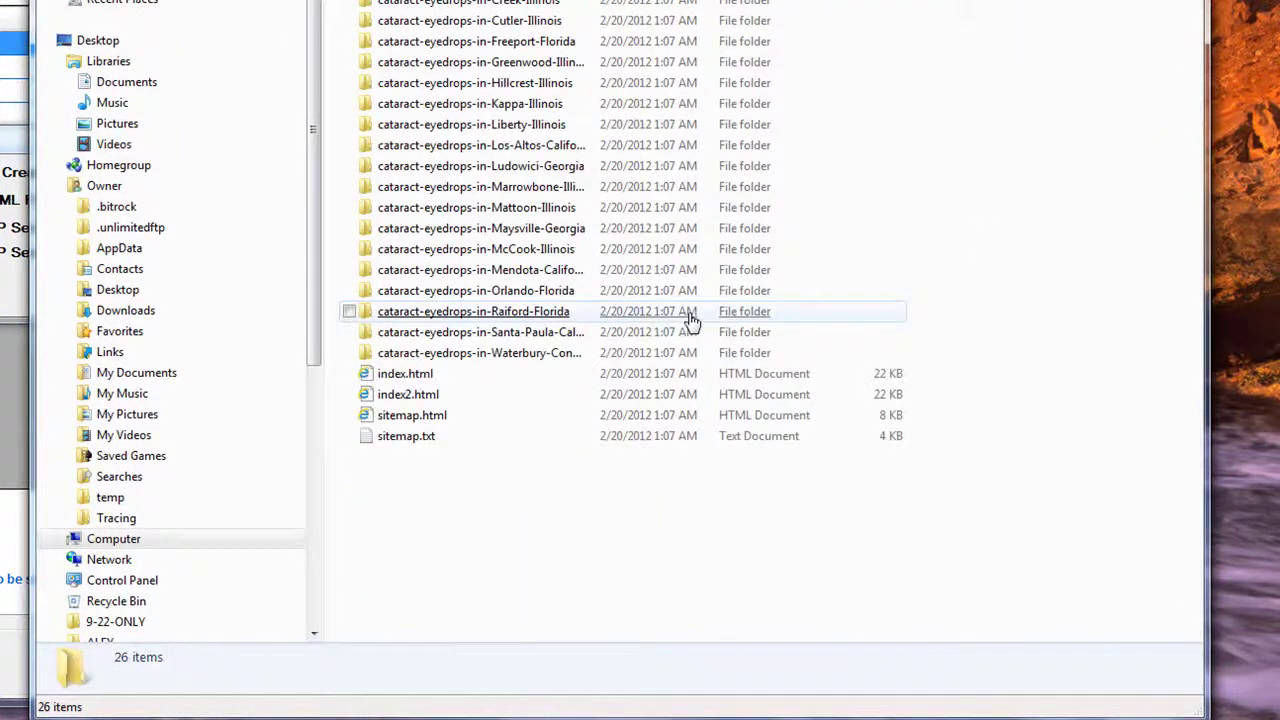
left_click_drag(440, 510, 420, 396)
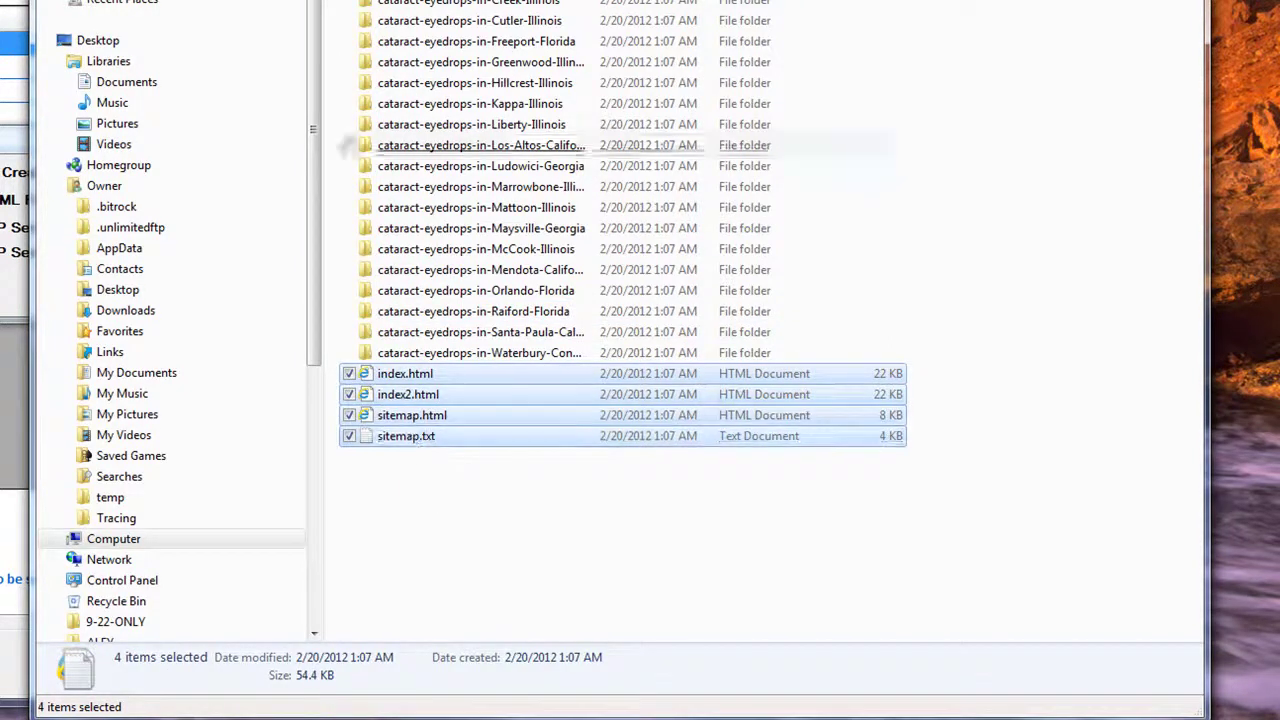
key("BackSpace")
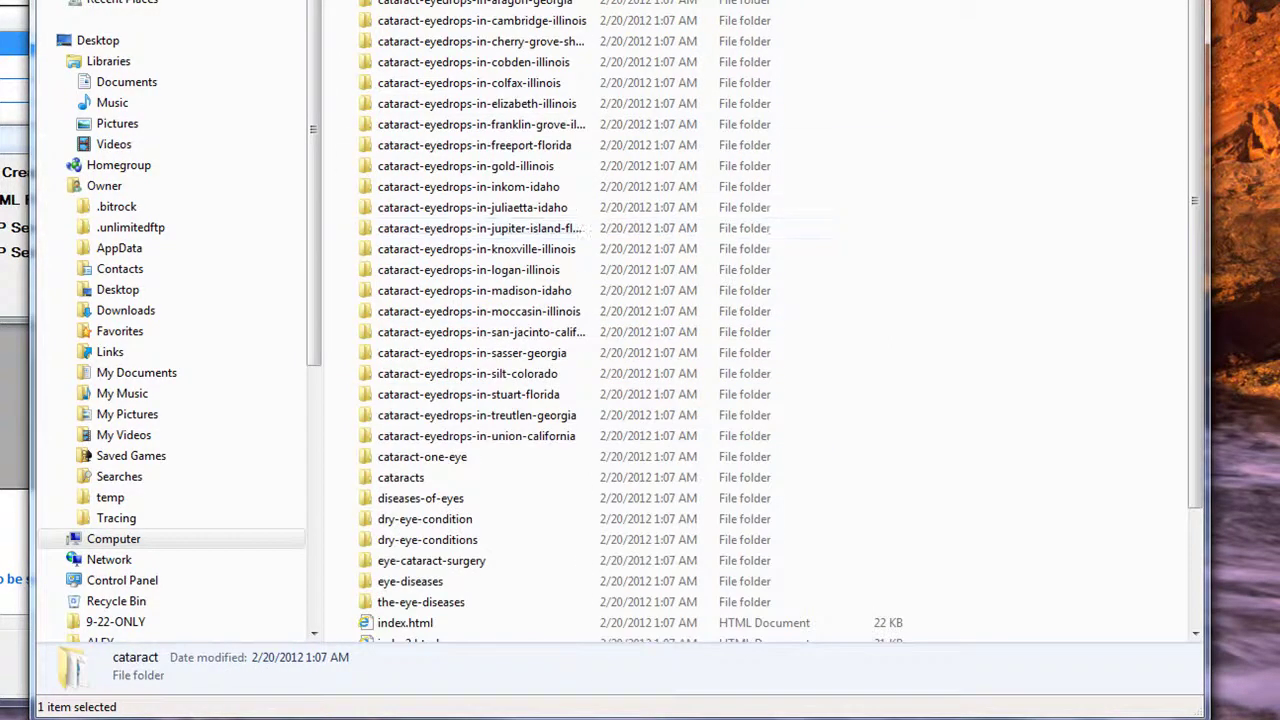
double_click(463, 456)
left_click_drag(429, 486, 392, 365)
left_click(405, 461)
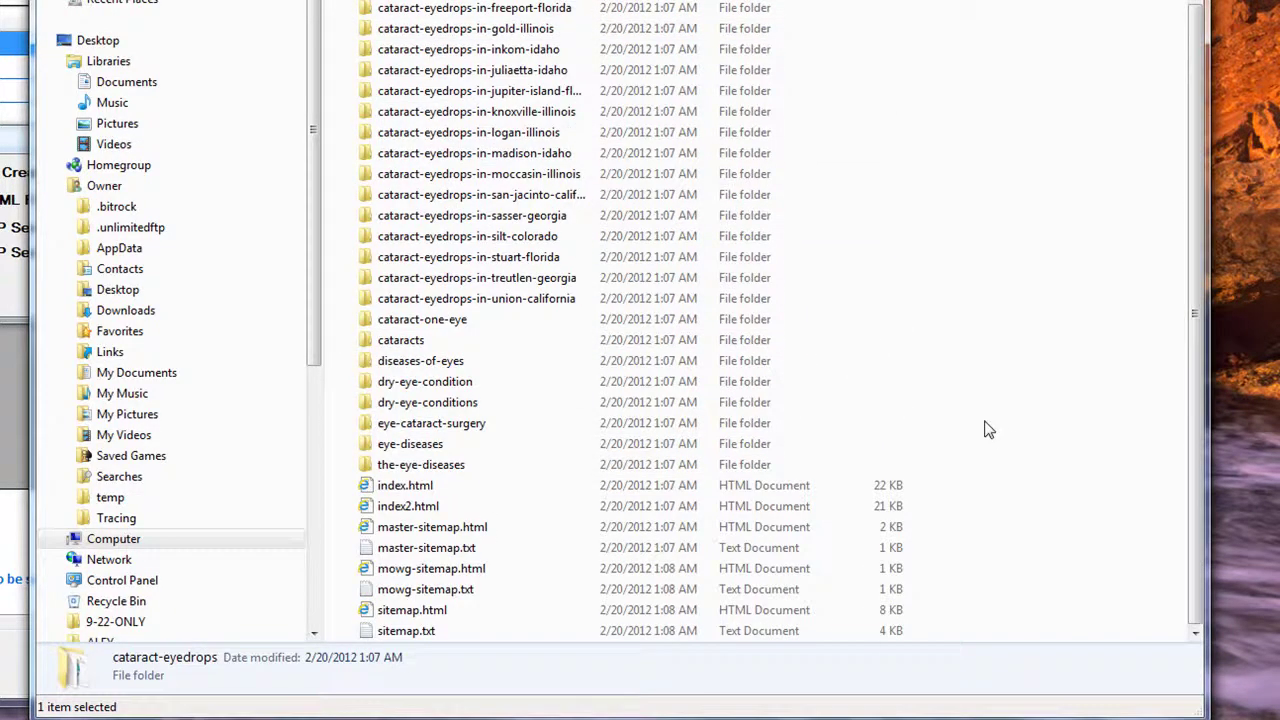
Open master-sitemap.txt from the run folder, examine its list of sitemap URLs and close the file.
double_click(437, 550)
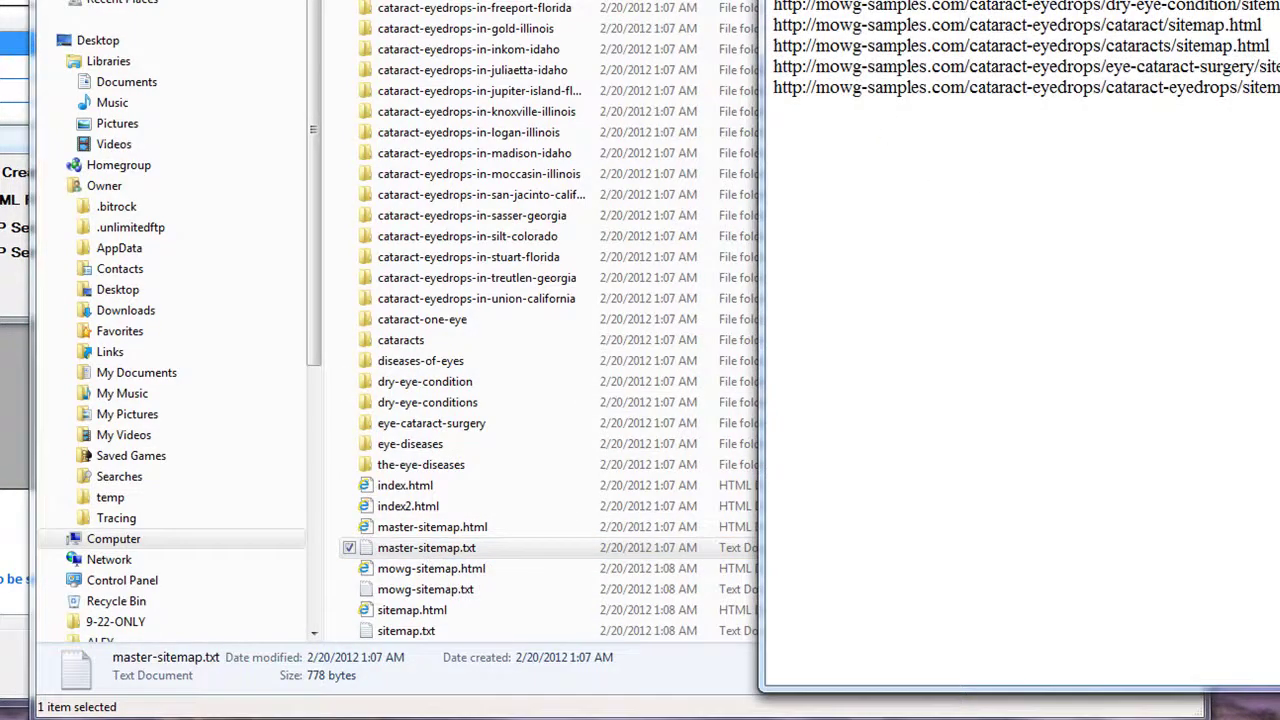
left_click_drag(945, 109, 320, 8)
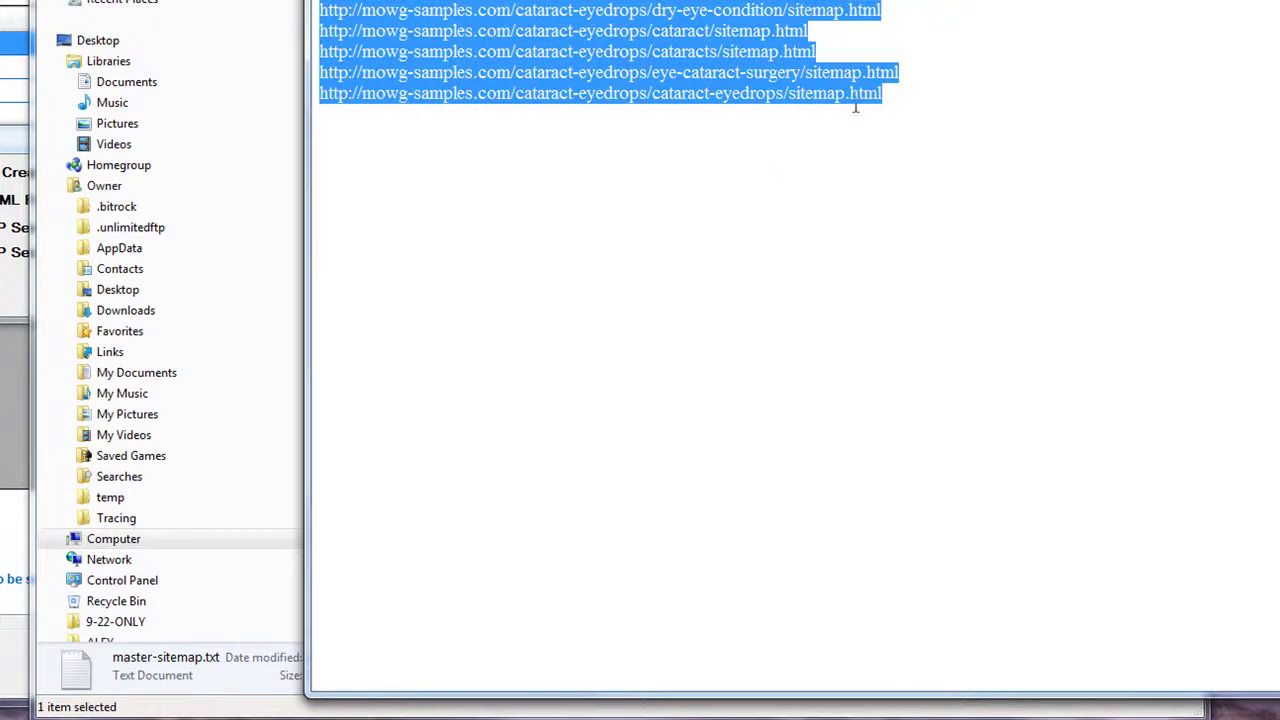
left_click(916, 109)
left_click_drag(897, 100, 320, 8)
left_click(872, 190)
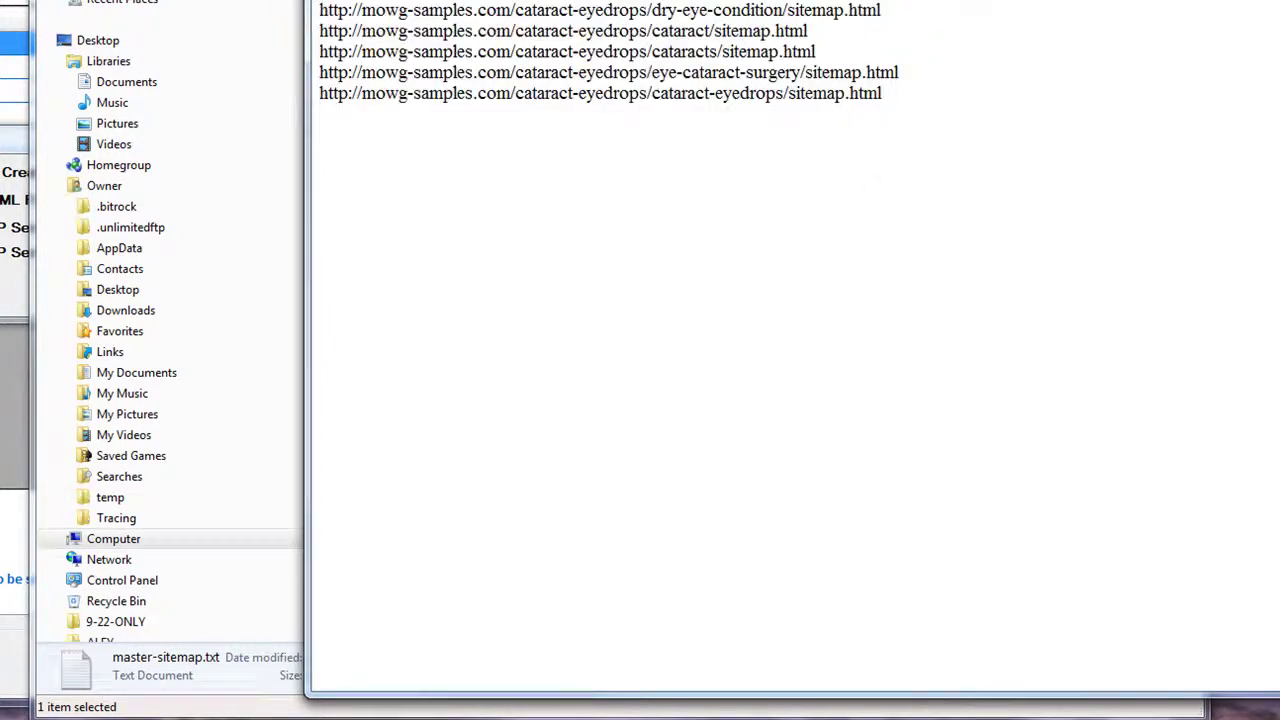
key("alt+F4")
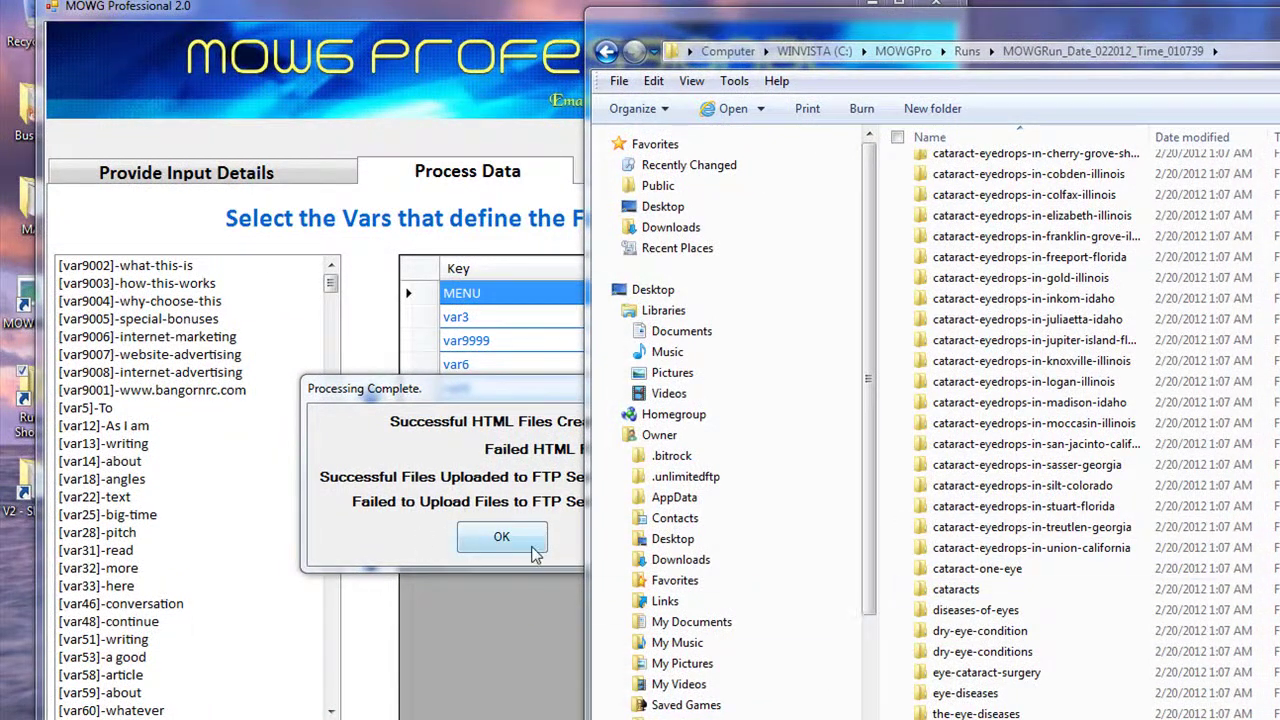
Dismiss the processing summary and quit MOWG Professional, saving the profile to file.
left_click(503, 538)
left_click(936, 5)
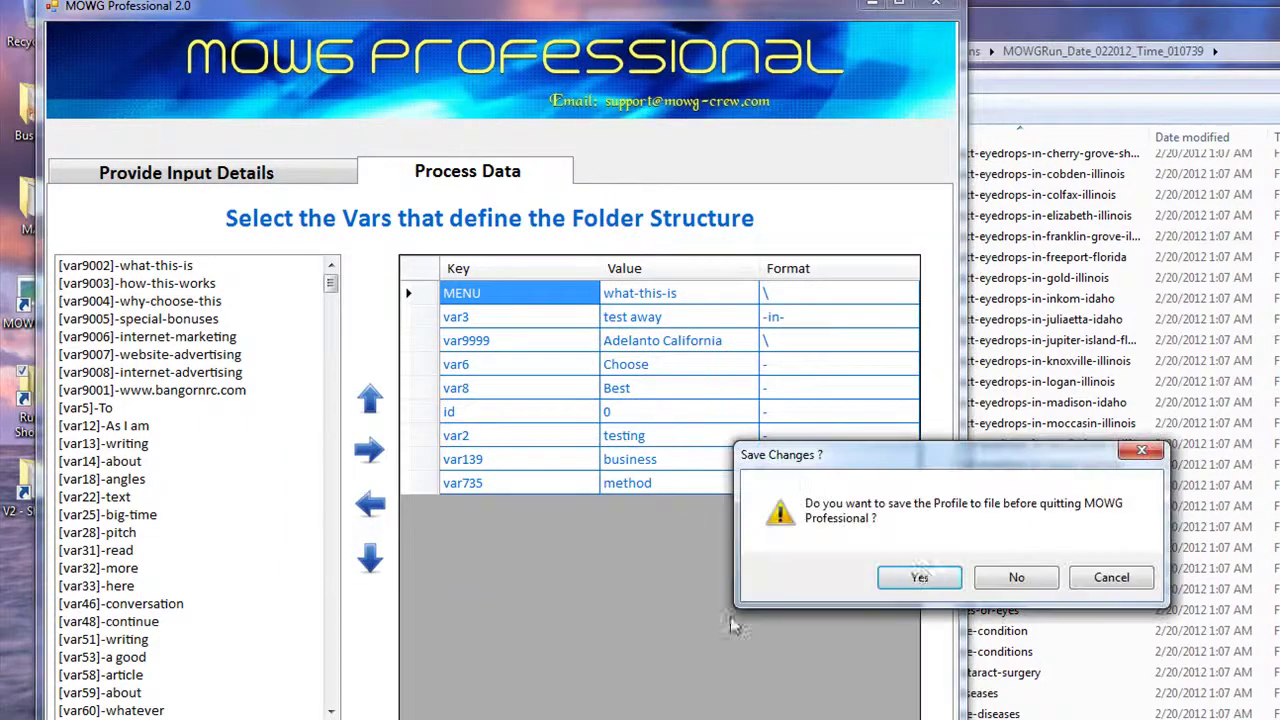
left_click(919, 578)
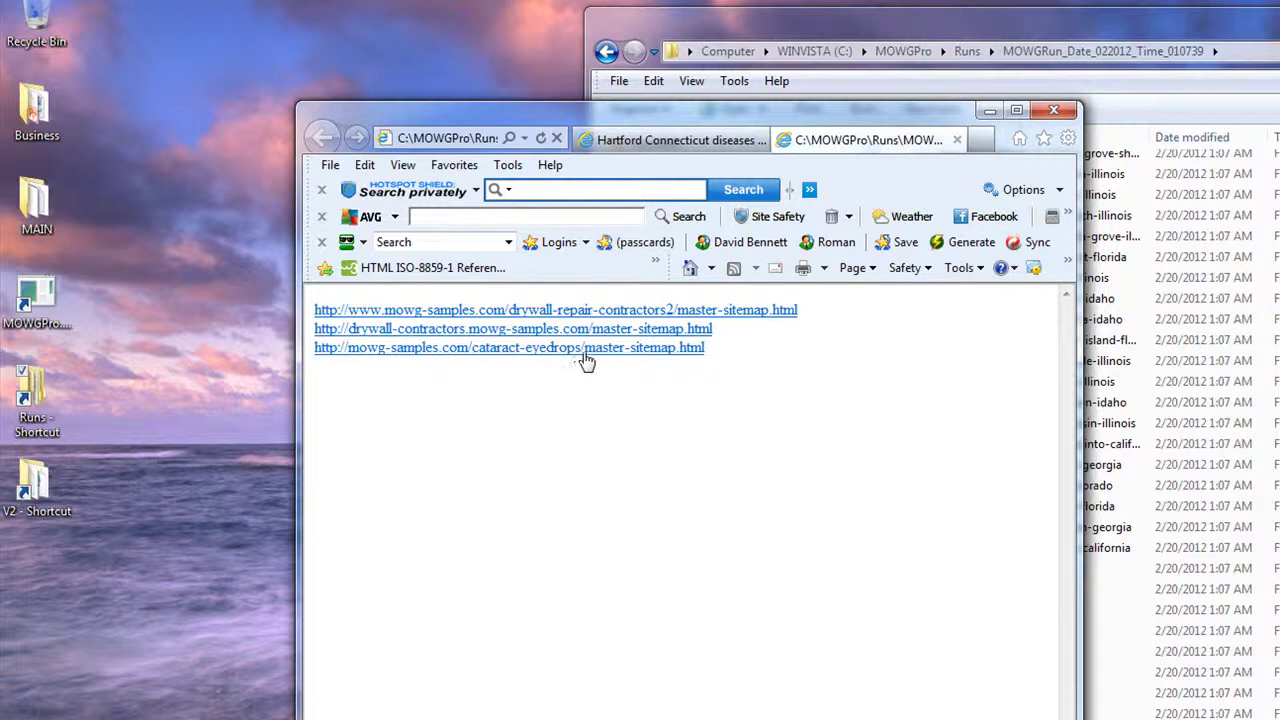
Test the cataract-eyedrops master-sitemap.html link in the local mowg-sitemap.html page, returning to the link list to try it again.
left_click(585, 352)
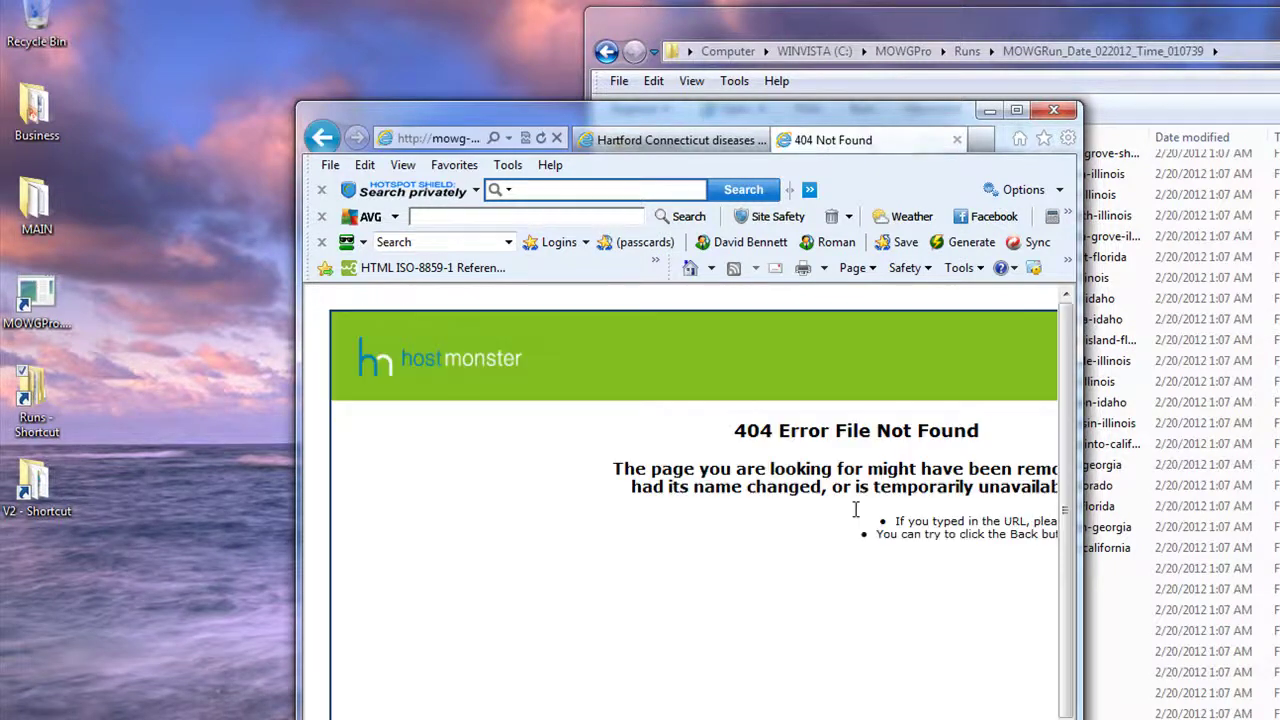
left_click(322, 137)
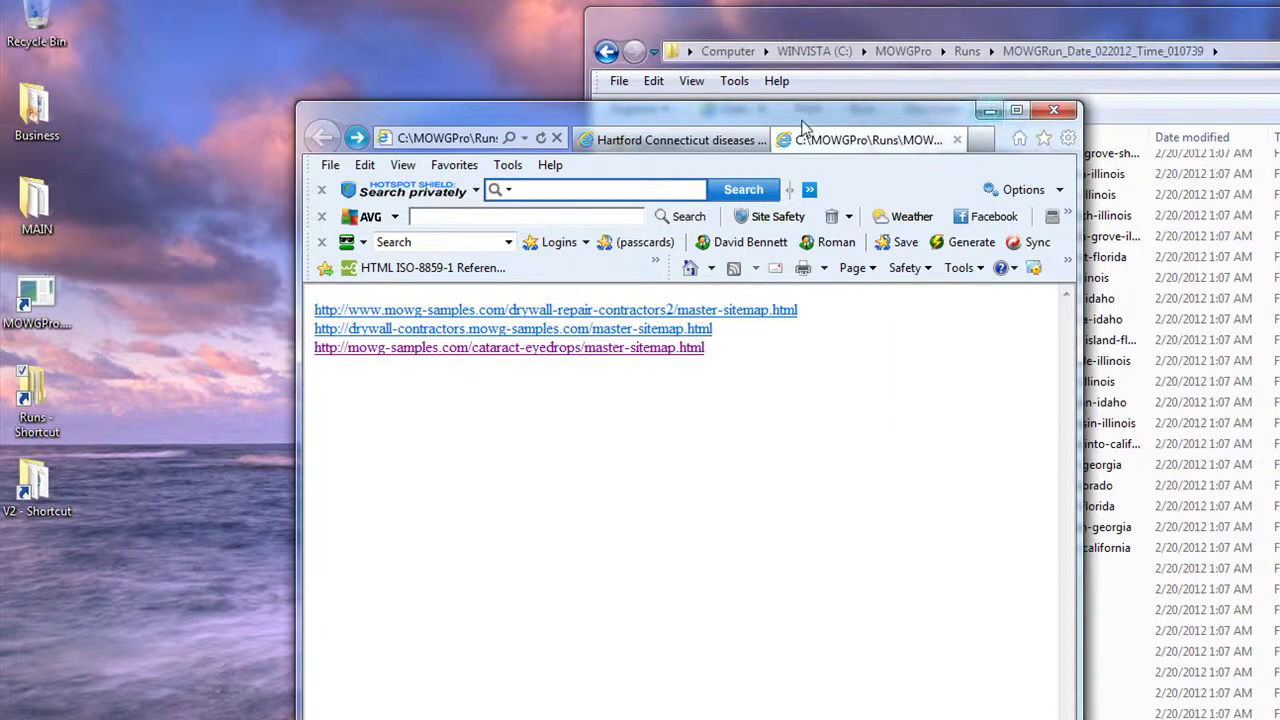
left_click_drag(985, 110, 706, 51)
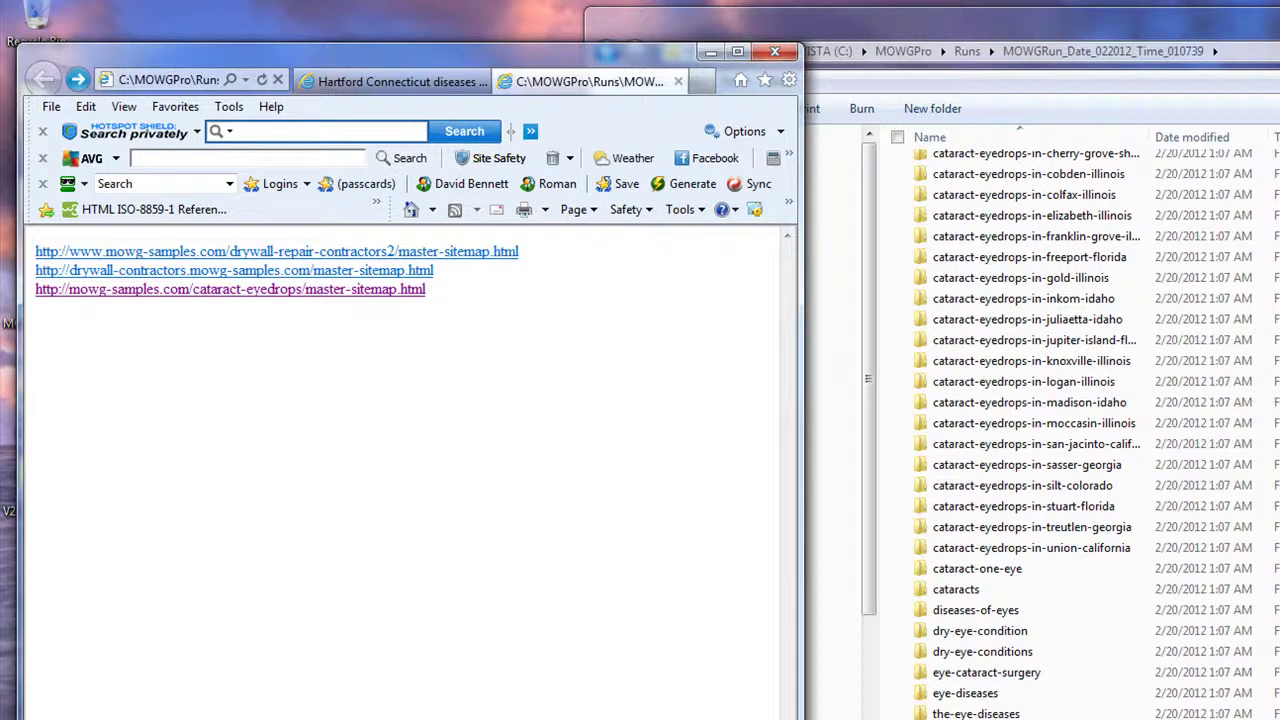
left_click(345, 290)
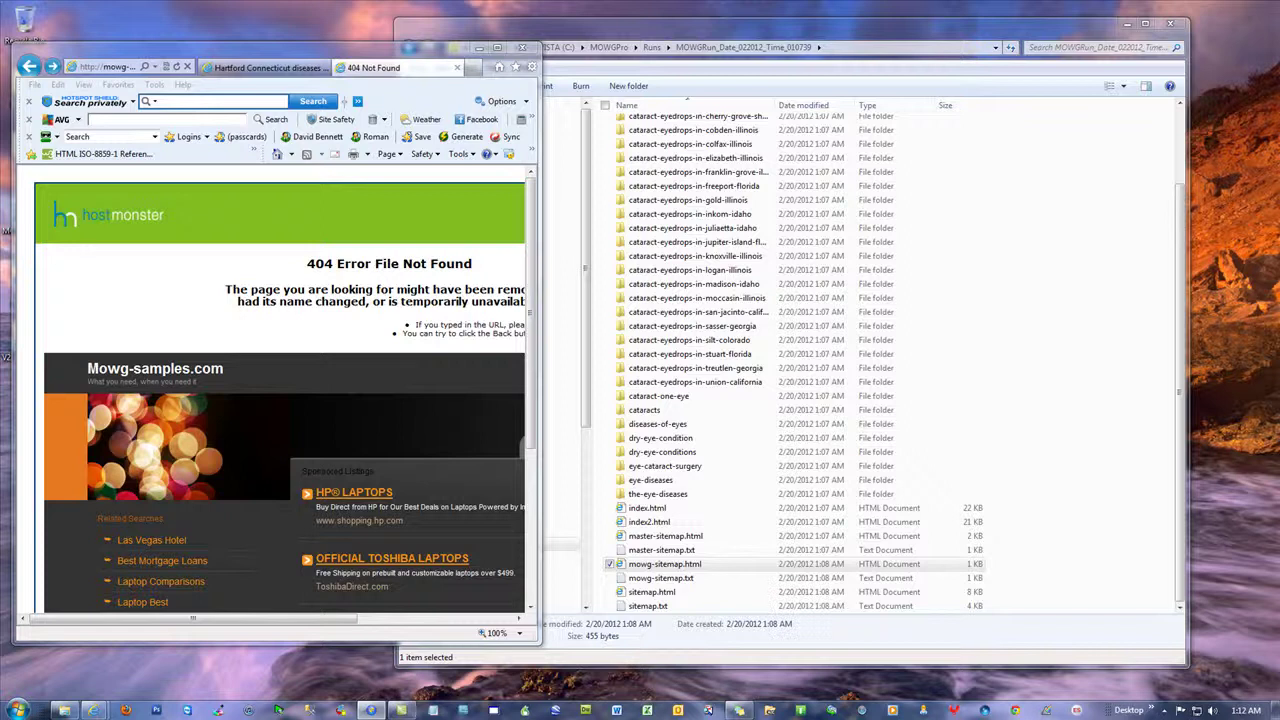
Switch to the 3D-FTP window and check the names of the uploaded master sitemap files in the /cataract-eyedrops folder.
key("alt+Tab")
left_click(822, 84)
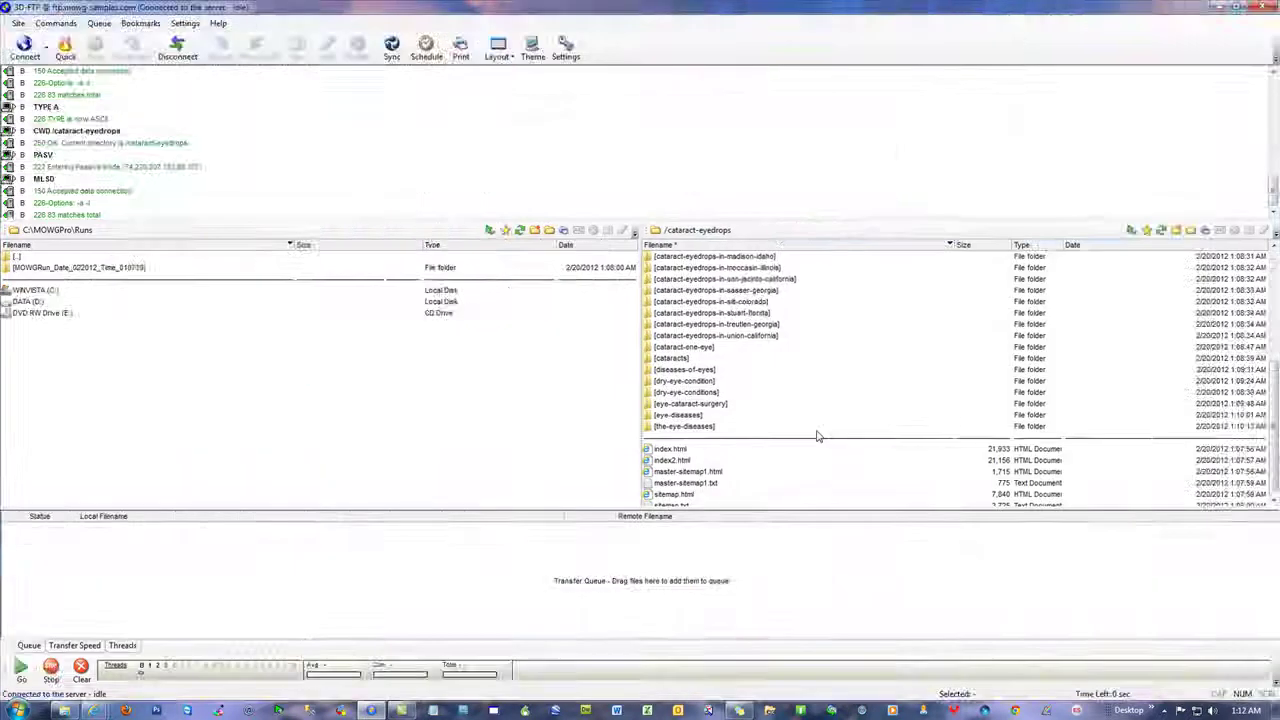
left_click(682, 472)
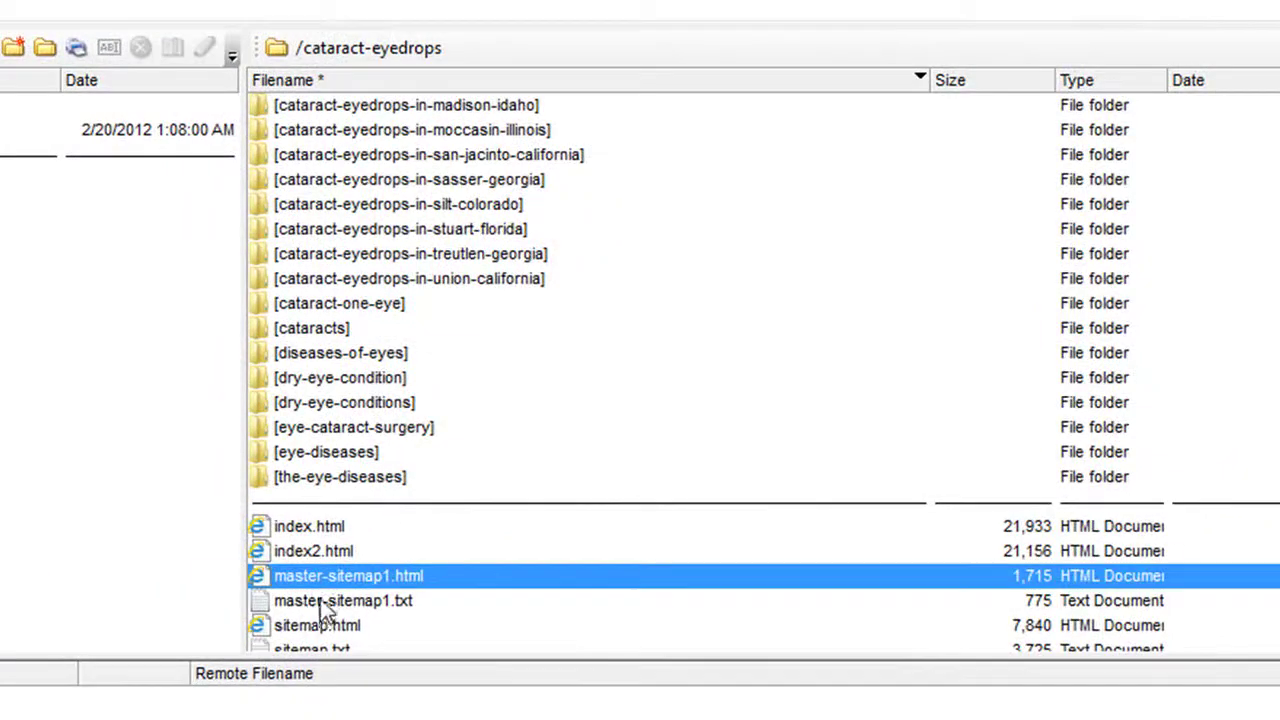
left_click(325, 603)
scroll(434, 494, "down", 1)
left_click(359, 553)
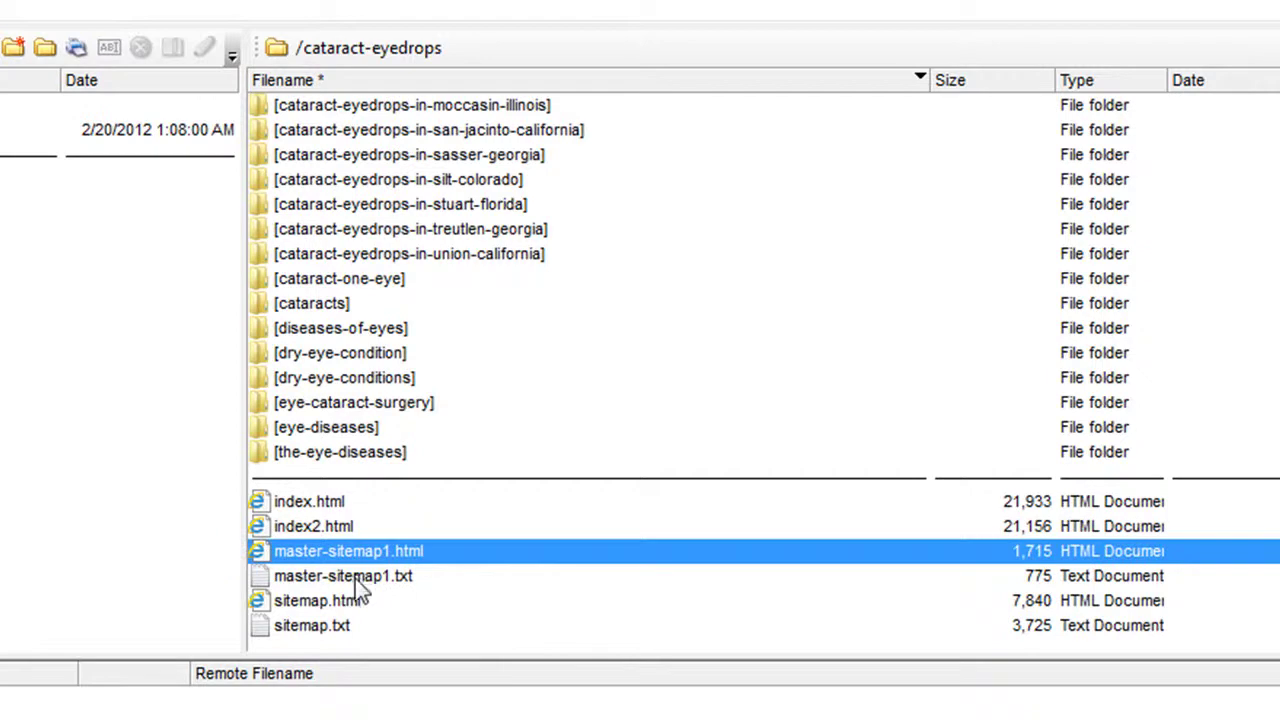
left_click(347, 575)
Rename master-sitemap1.html in the server's /cataract-eyedrops folder to master-sitemap.html.
right_click(356, 551)
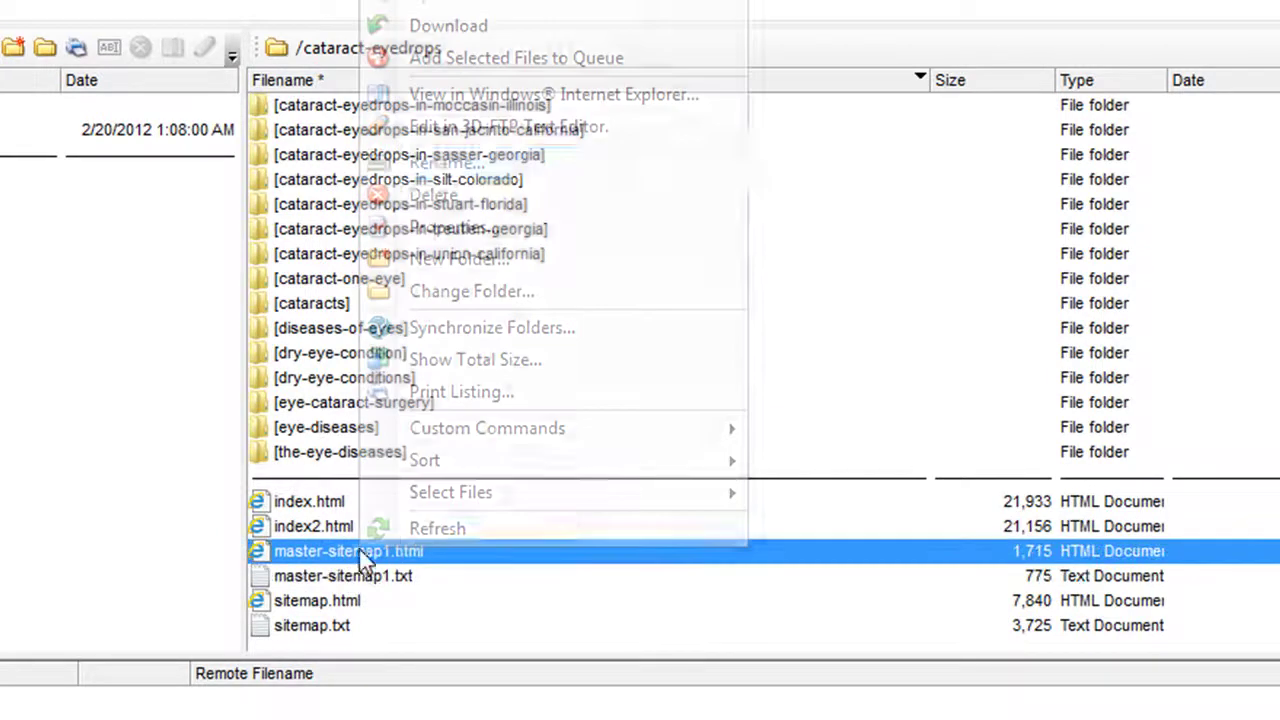
left_click(447, 162)
key("Right")
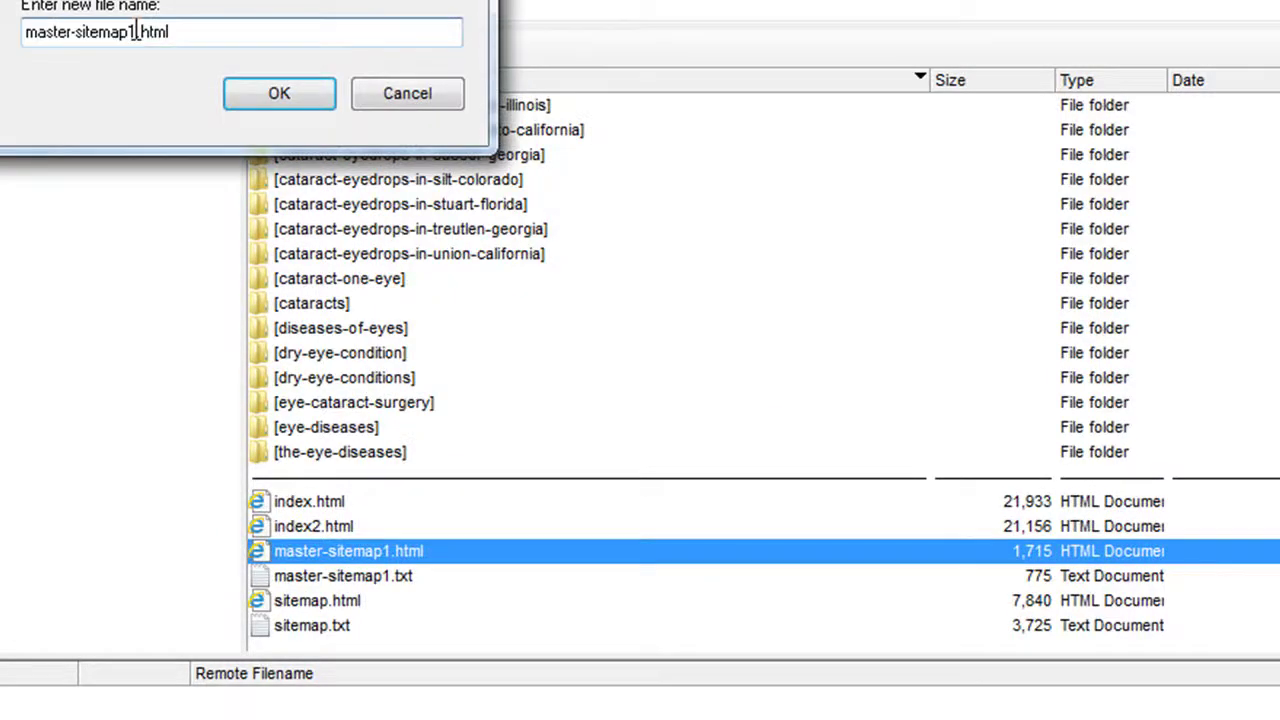
key("BackSpace")
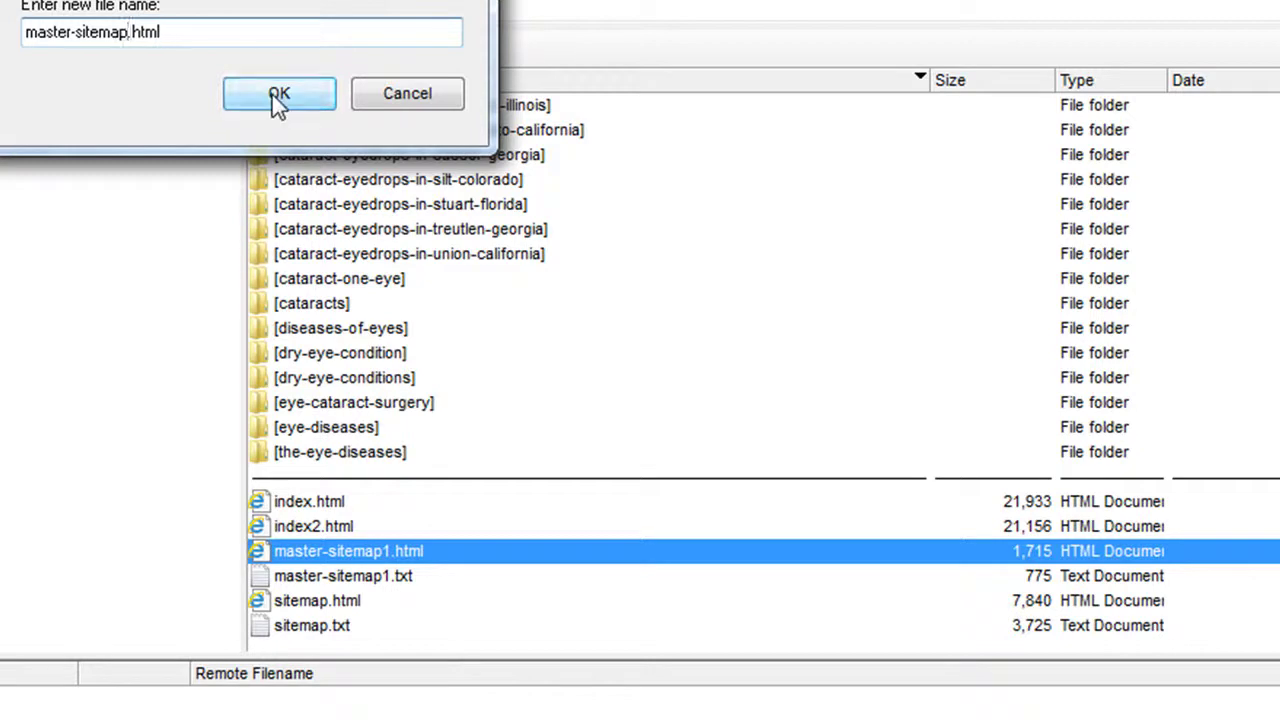
left_click(279, 93)
left_click(471, 403)
scroll(569, 474, "down", 7)
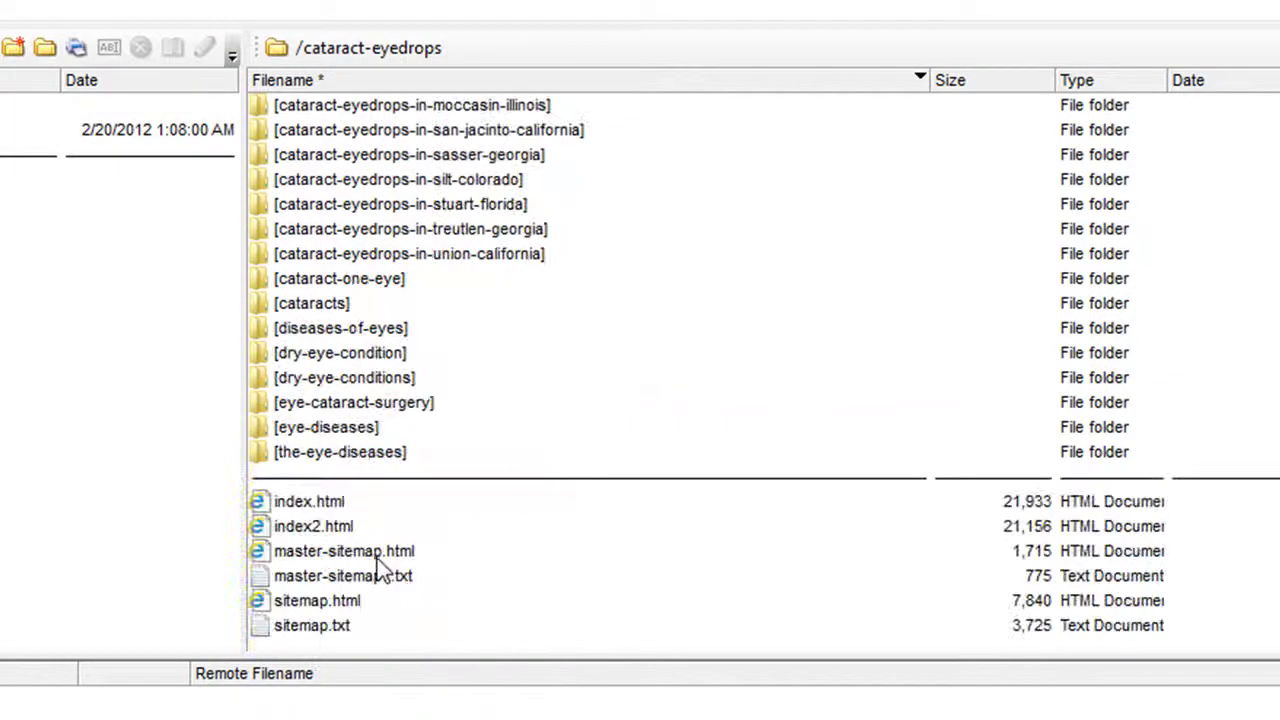
Rename master-sitemap1.txt in the server's /cataract-eyedrops folder to master-sitemap.txt.
right_click(350, 576)
left_click(450, 200)
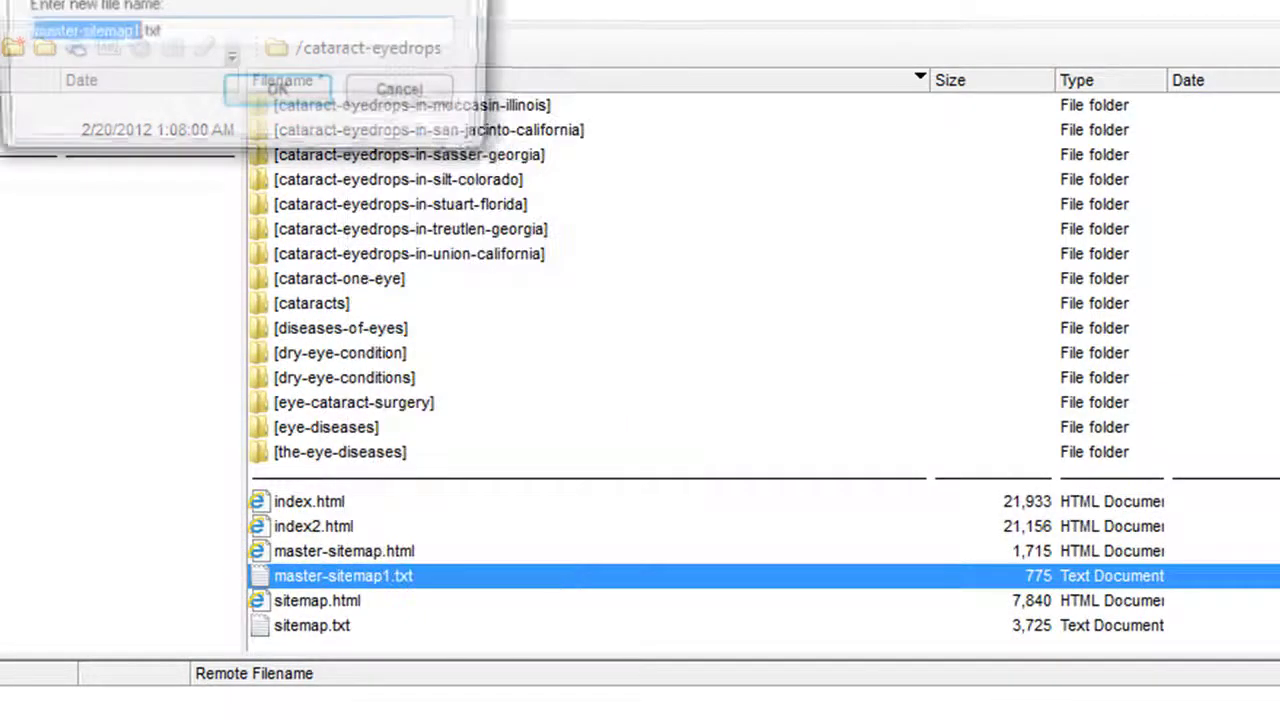
left_click(137, 32)
key("BackSpace")
left_click(258, 100)
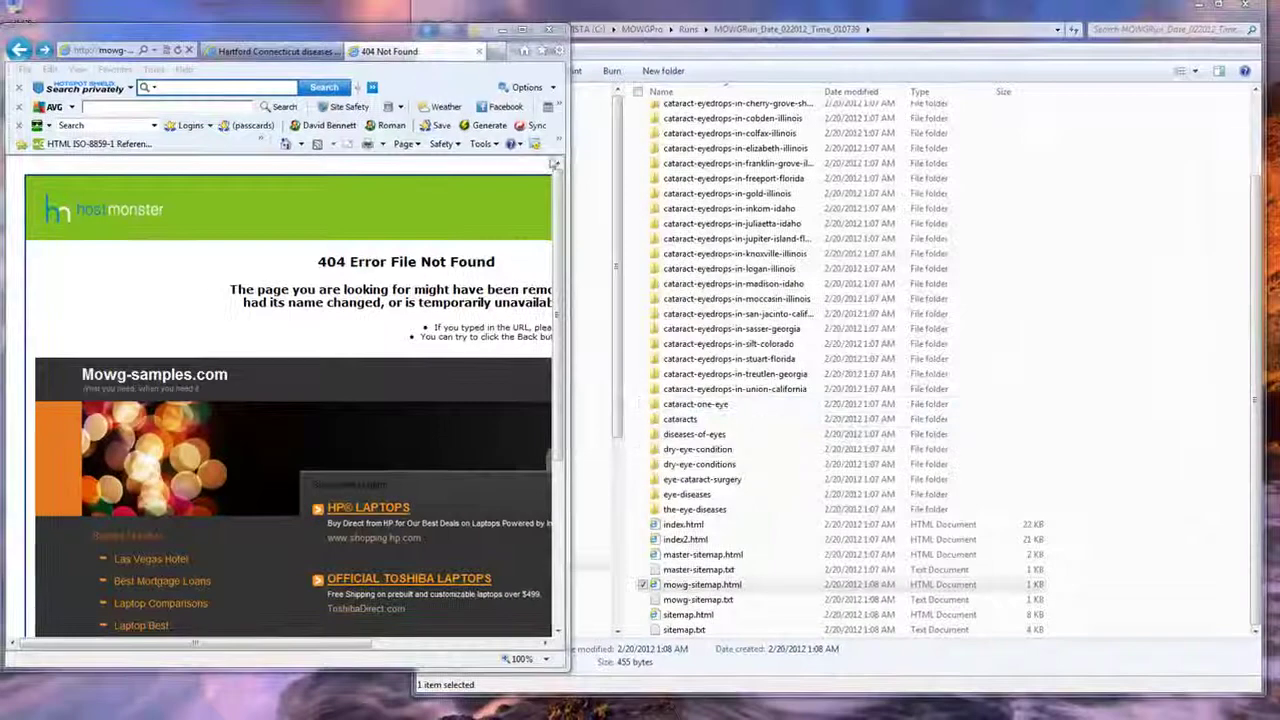
Switch to the browser, reload the live master-sitemap.html page, and check the Martinez California page listed in its dry-eye-conditions sitemap.
left_click(521, 29)
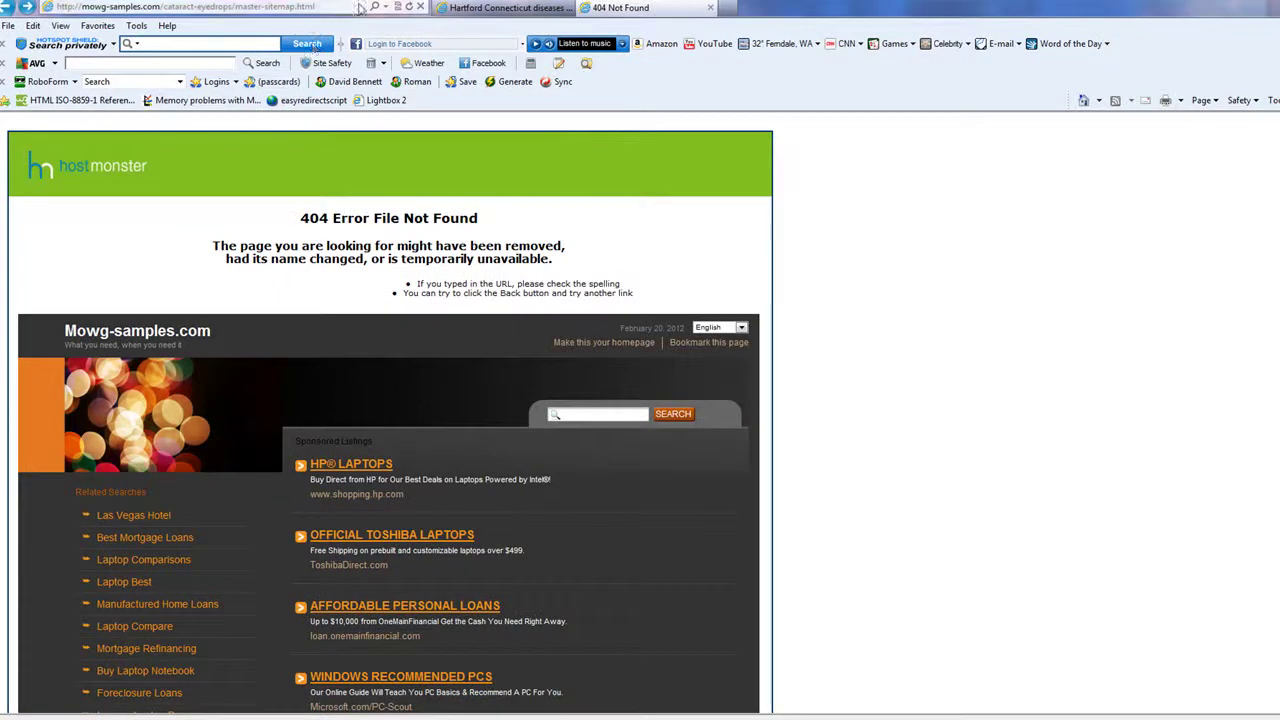
left_click(408, 7)
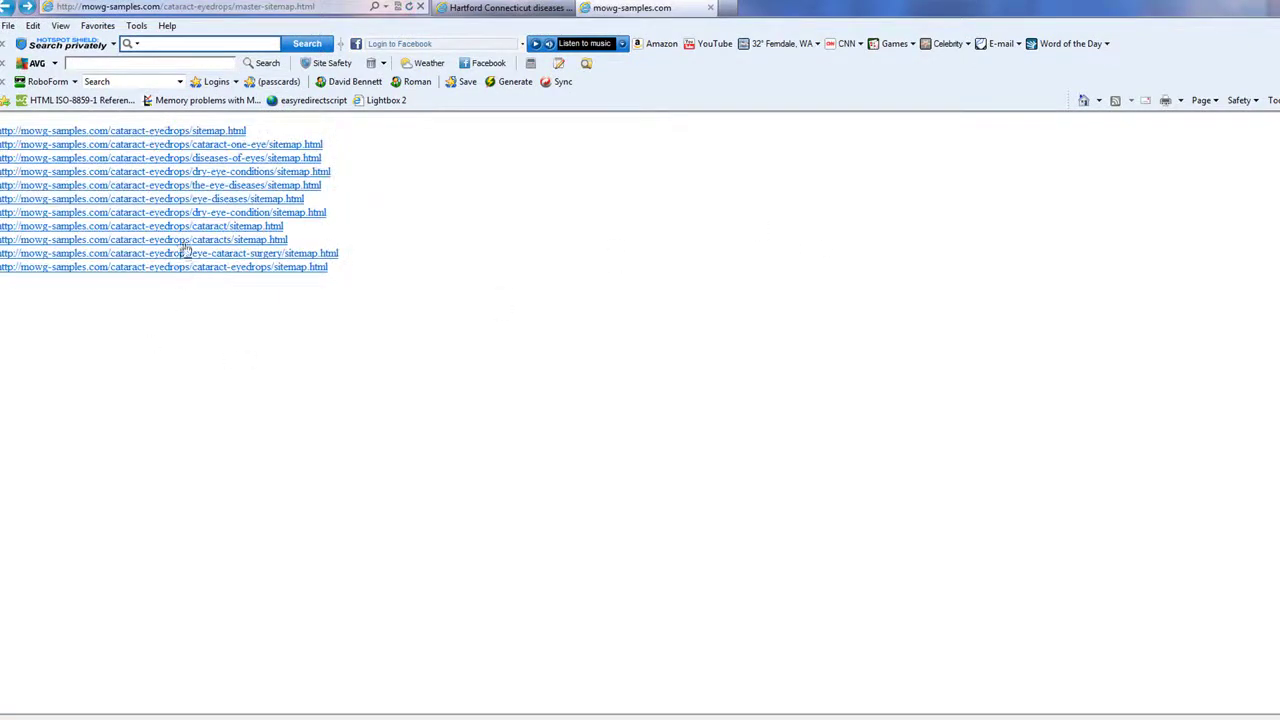
left_click(162, 173)
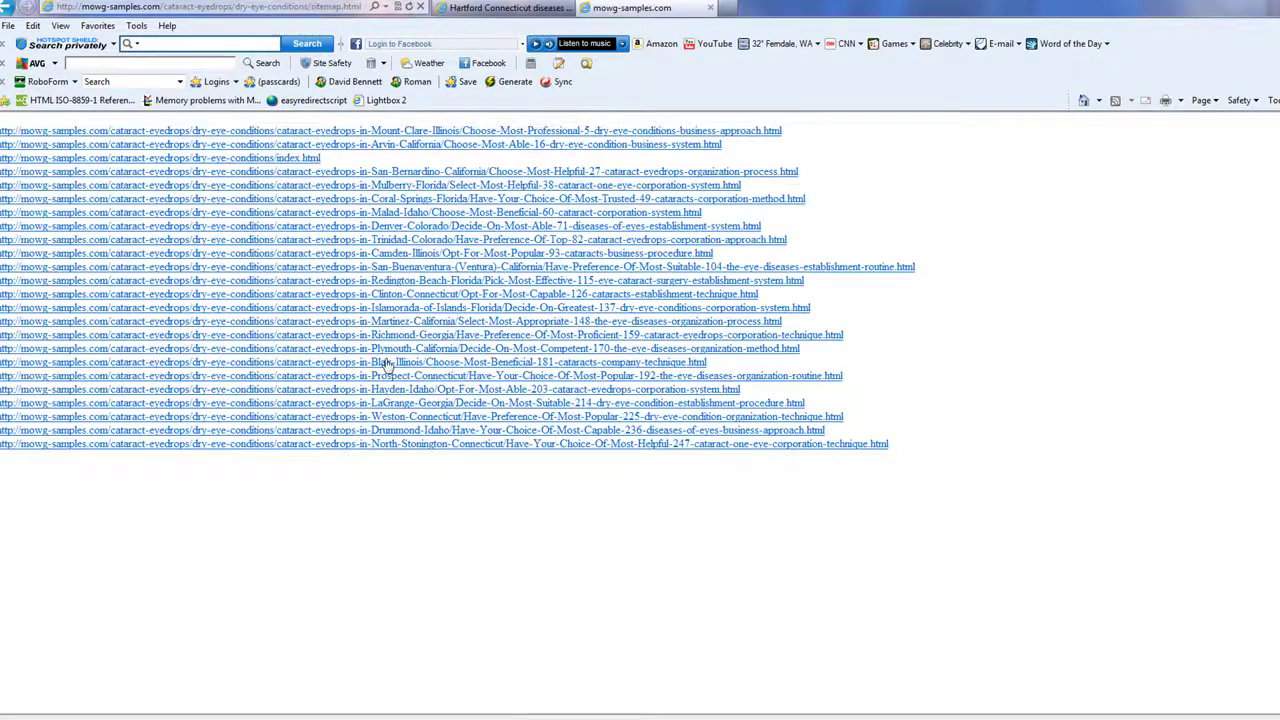
left_click(342, 322)
scroll(752, 512, "down", 15)
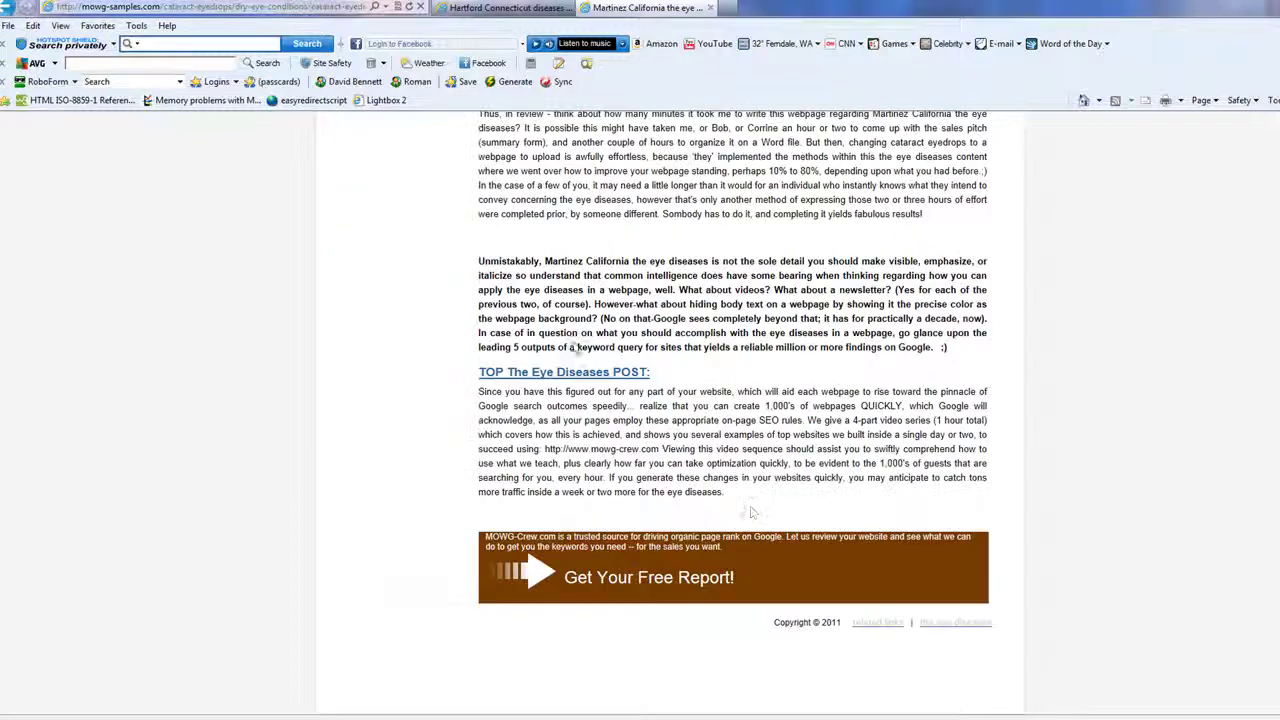
Follow the Martinez page's related links to the dry-eye-conditions sitemap and look through the LaGrange Georgia page listed there.
left_click(888, 627)
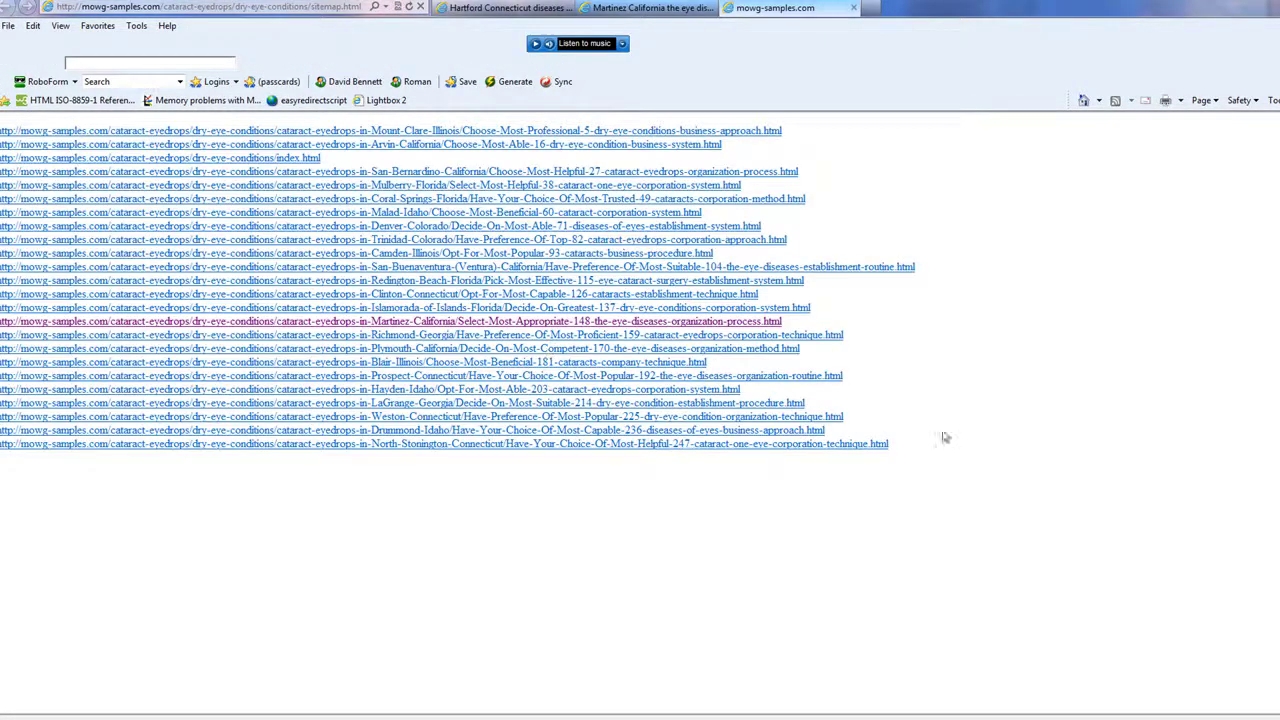
left_click(600, 402)
scroll(544, 360, "down", 10)
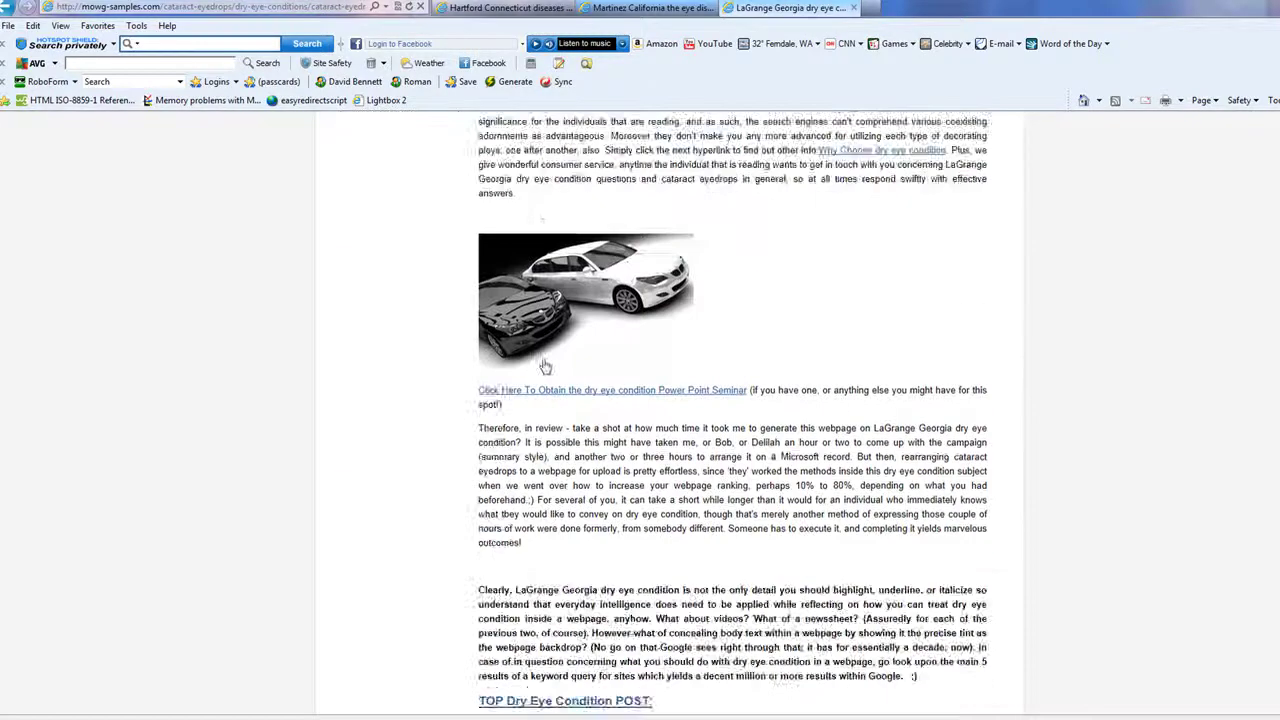
scroll(544, 366, "up", 10)
Look through the already open Hartford Connecticut page and select the trailing cataracts/ part of its address for replacement.
left_click(505, 8)
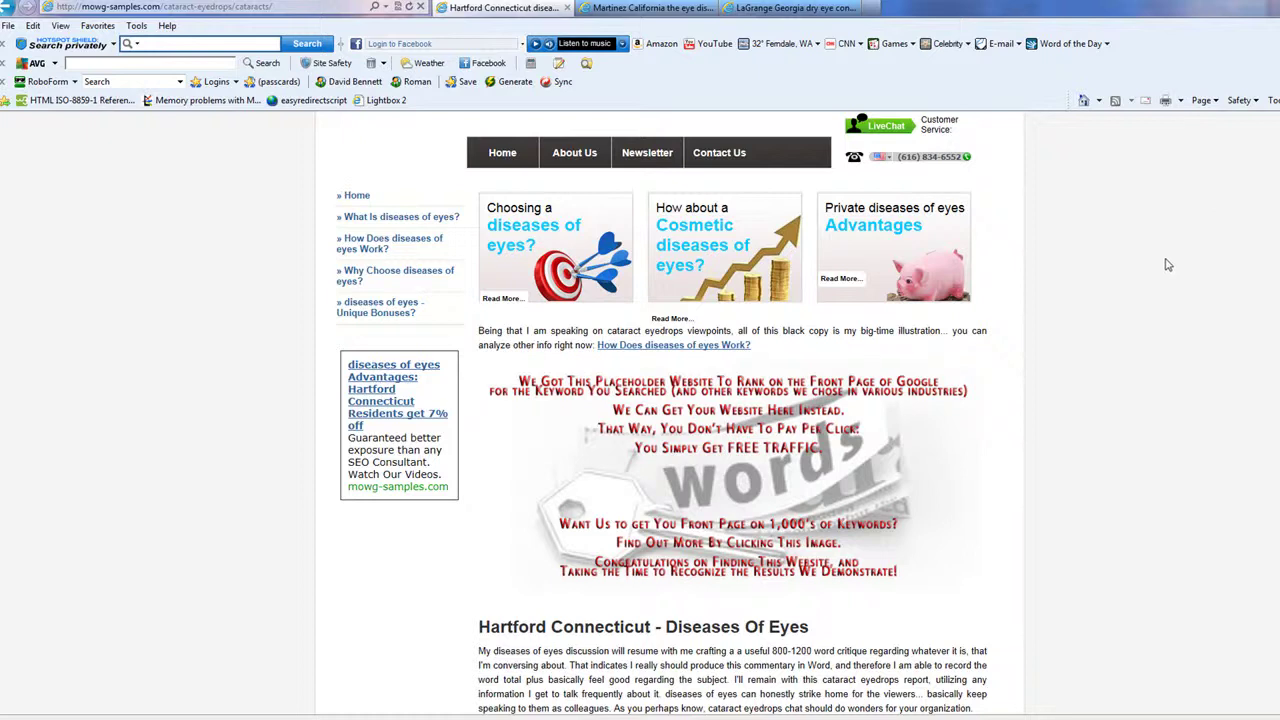
scroll(1143, 217, "down", 15)
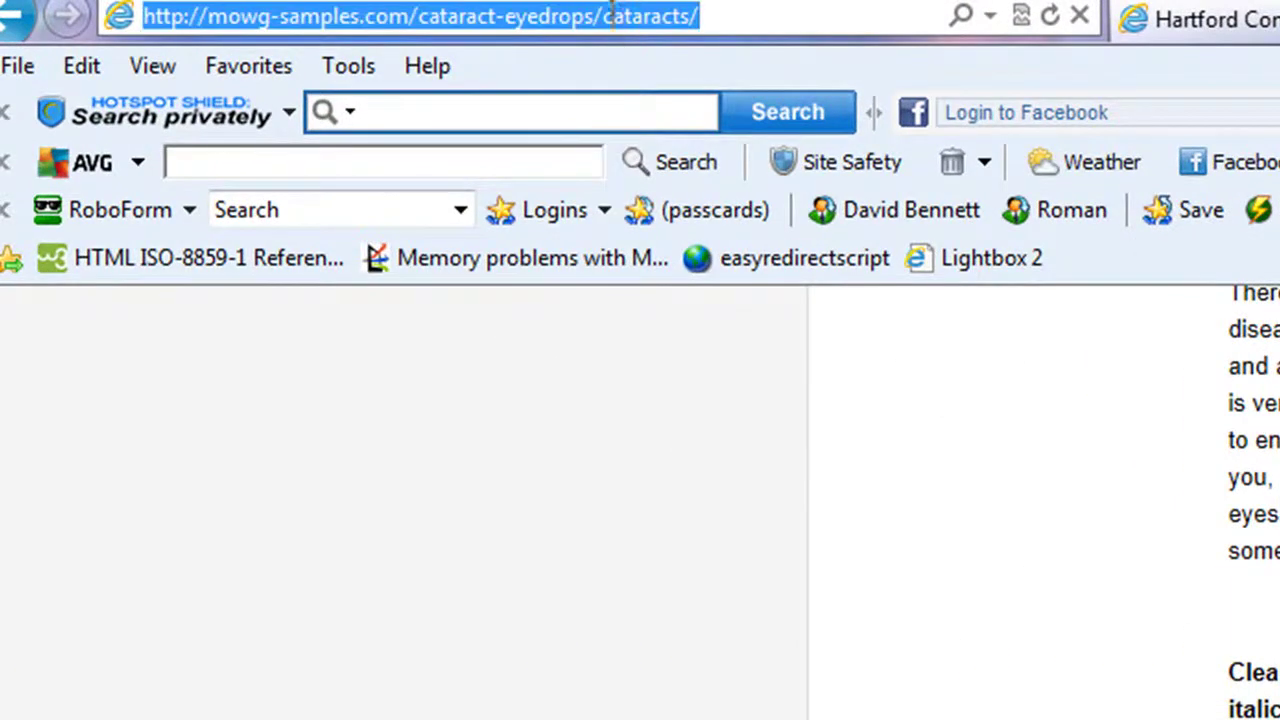
left_click_drag(603, 16, 698, 16)
type("master")
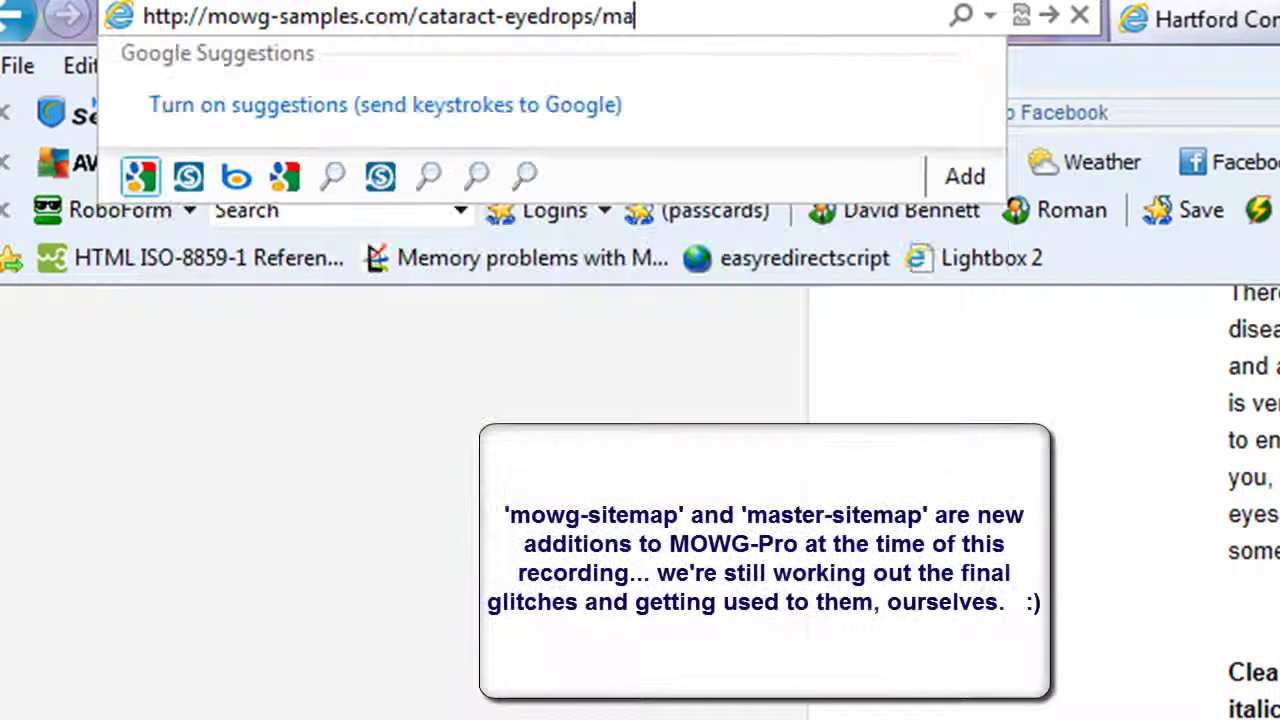
type("sitemap")
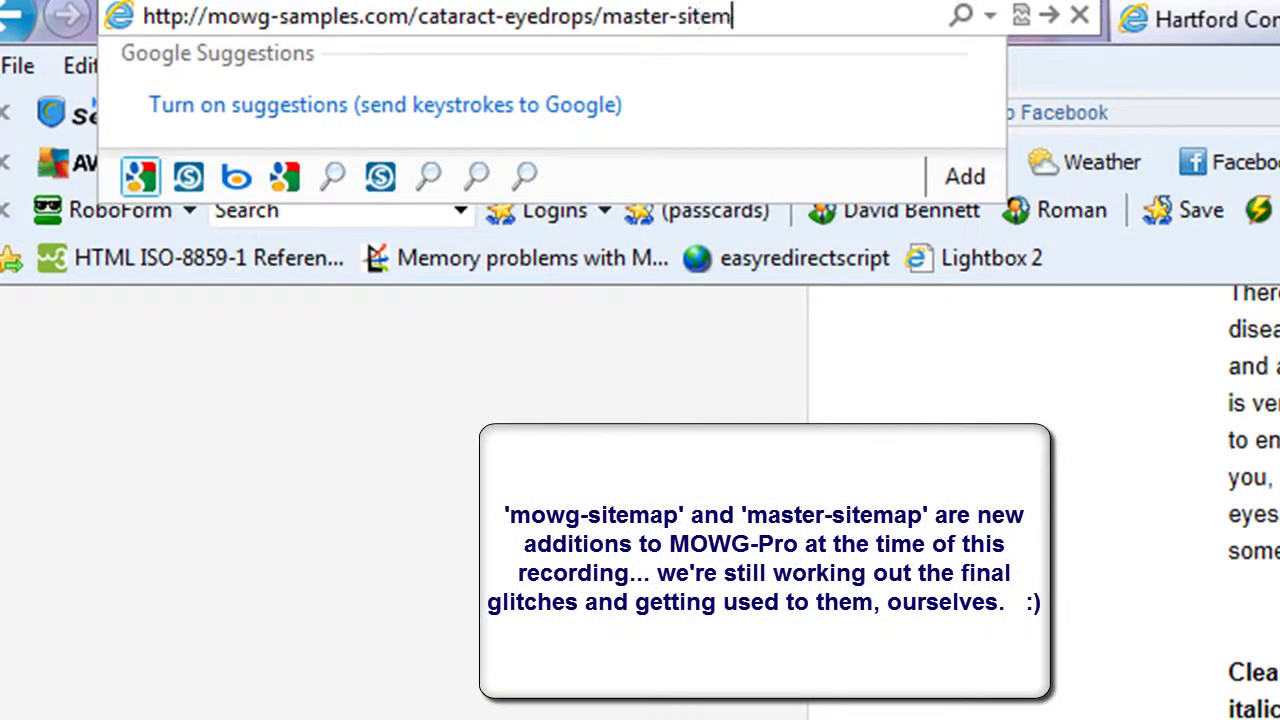
key("BackSpace")
key("BackSpace")
key("BackSpace")
key("BackSpace")
key("BackSpace")
key("BackSpace")
key("BackSpace")
key("BackSpace")
key("BackSpace")
key("BackSpace")
key("BackSpace")
key("BackSpace")
key("BackSpace")
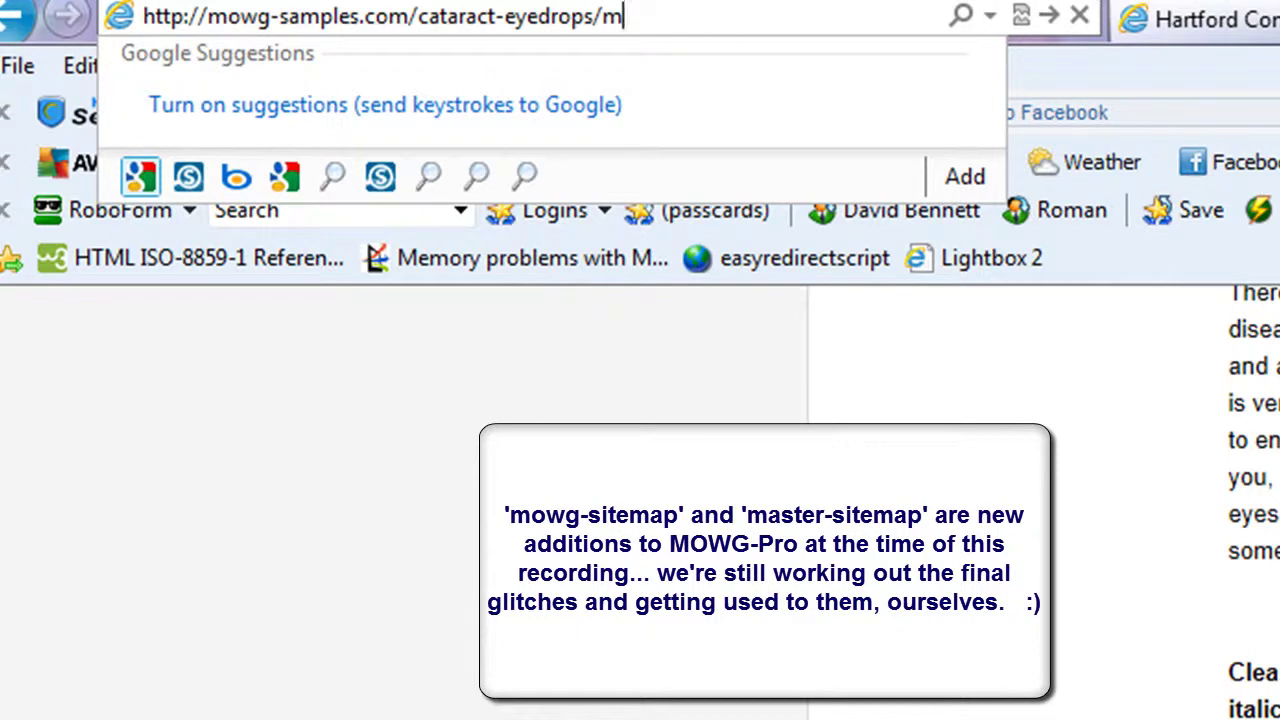
Try to load mowg-samples.com/cataract-eyedrops/mowg-sitemap.html.
type("m")
key("BackSpace")
type("owg-sitemap.html")
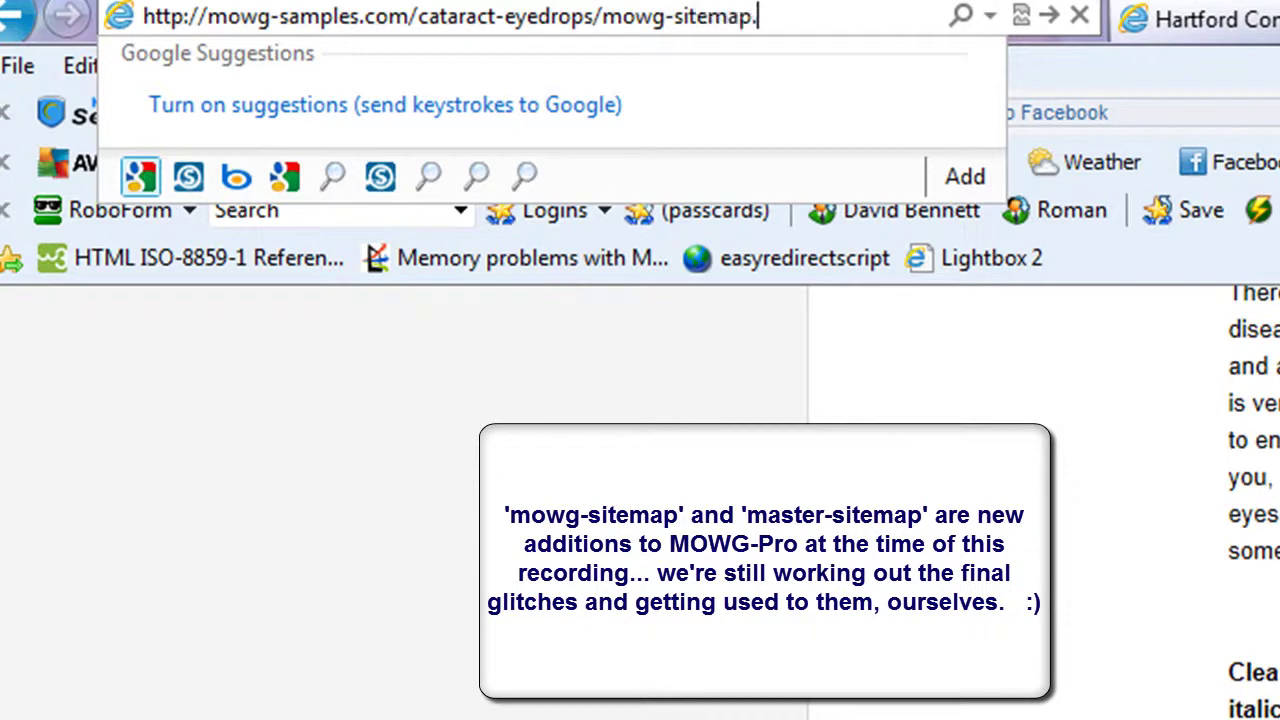
key("Return")
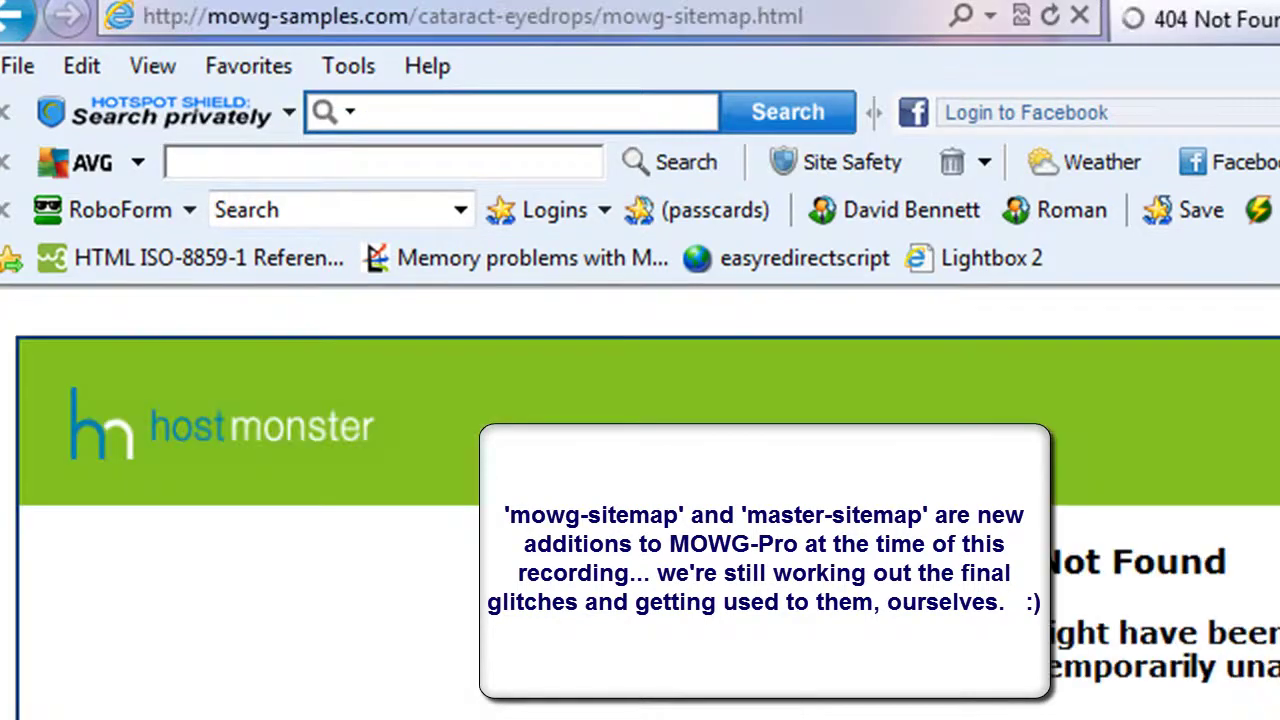
Try the same cataract-eyedrops address with the file name mowg-sitemap1.html.
left_click(790, 16)
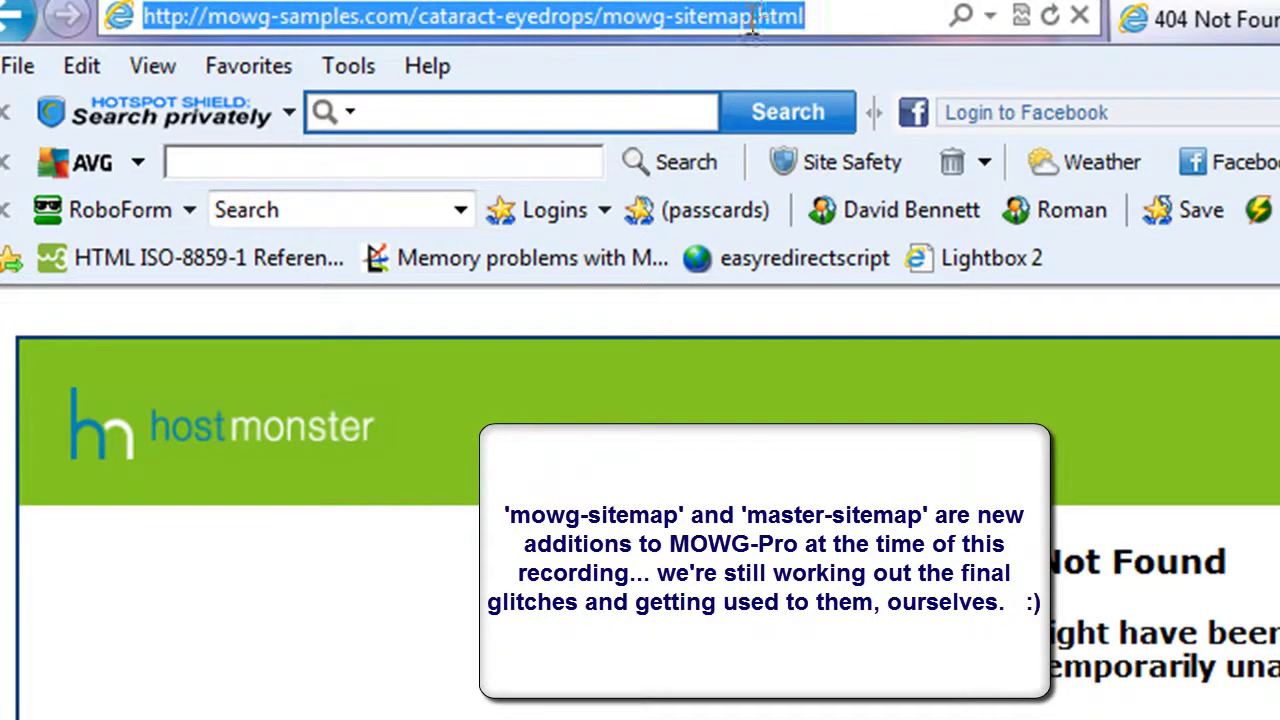
left_click(752, 16)
type("1")
key("Return")
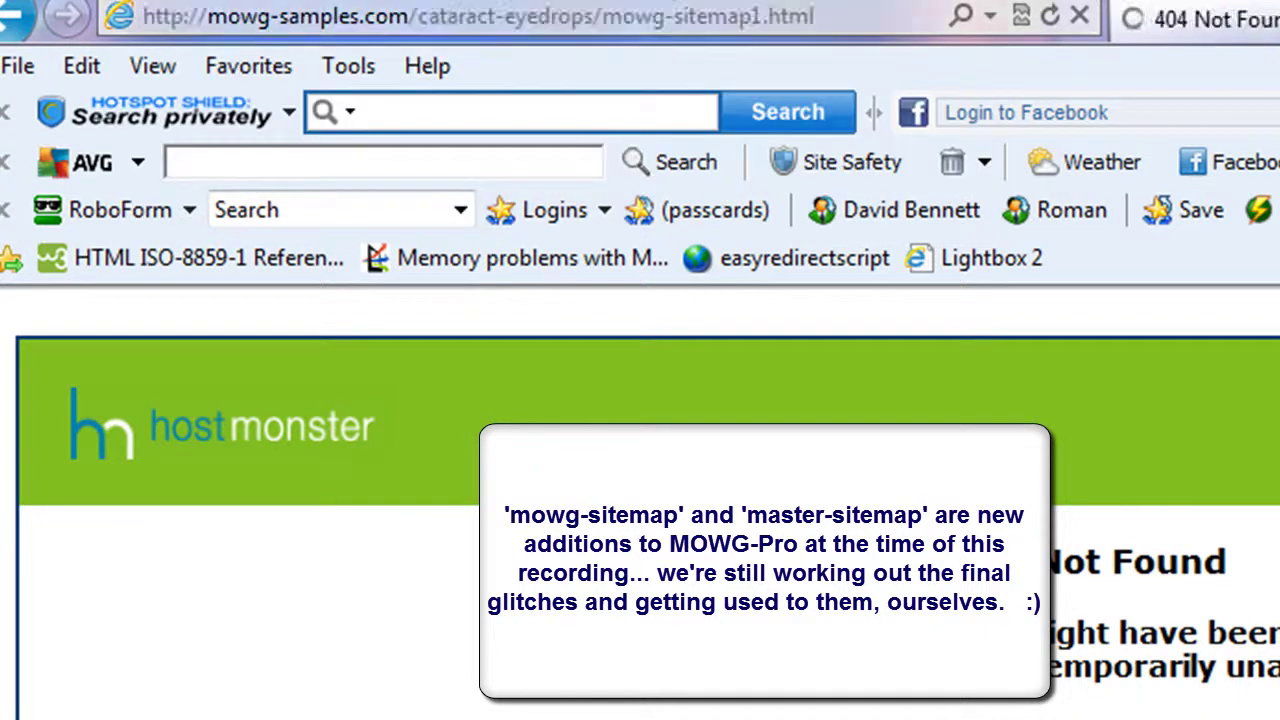
left_click(12, 20)
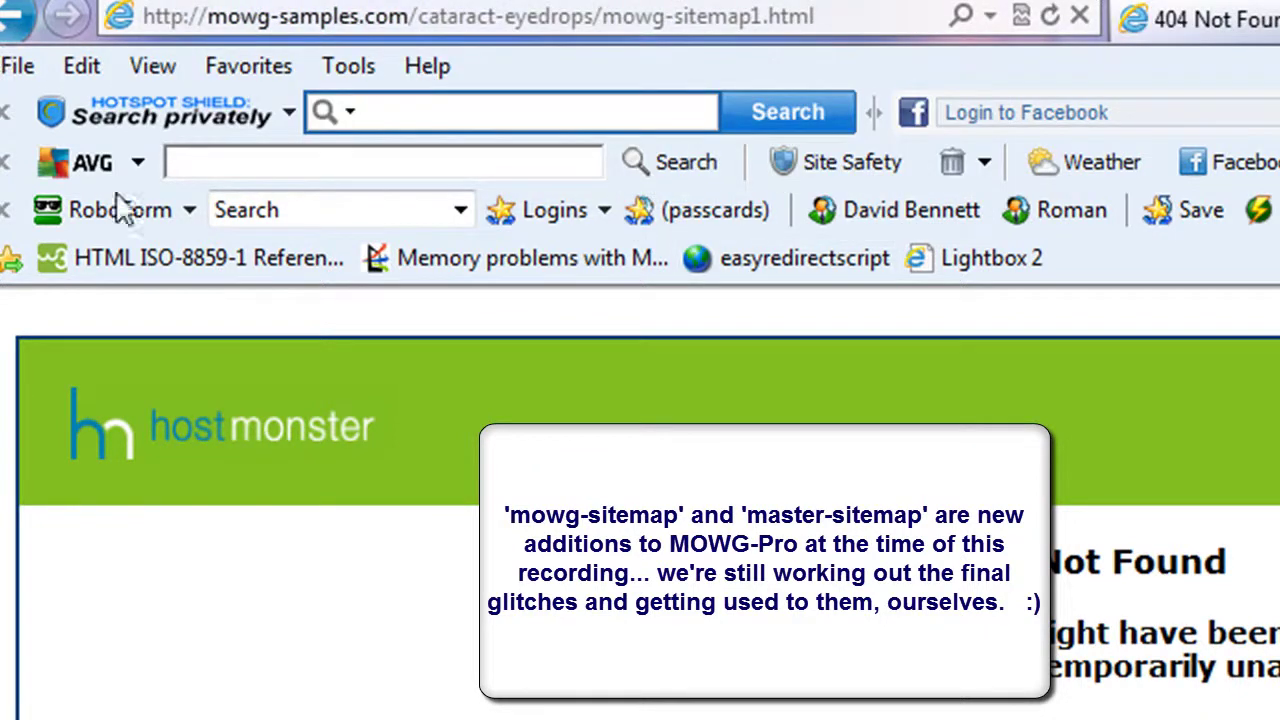
key("alt+Tab")
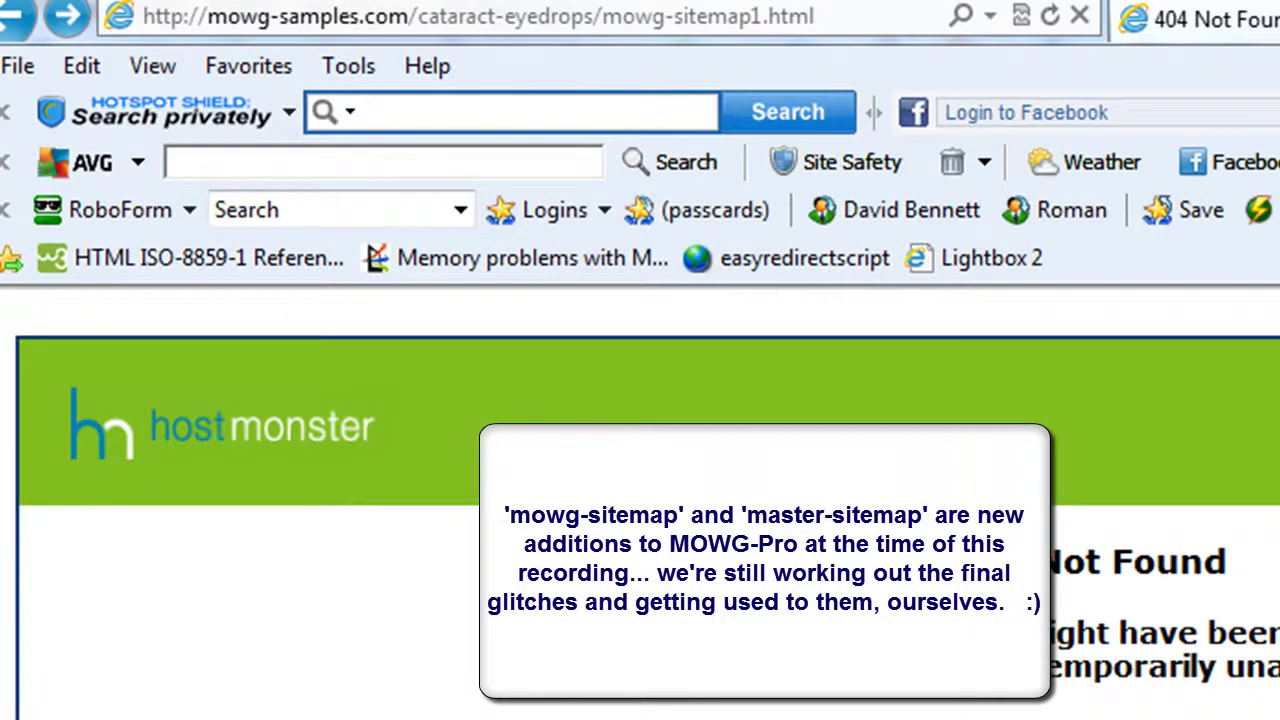
Remove the cataract-eyedrops folder from the address and try to load mowg-samples.com/mowg-sitemap1.html.
left_click(592, 22)
left_click_drag(588, 17, 428, 17)
key("BackSpace")
key("BackSpace")
key("Delete")
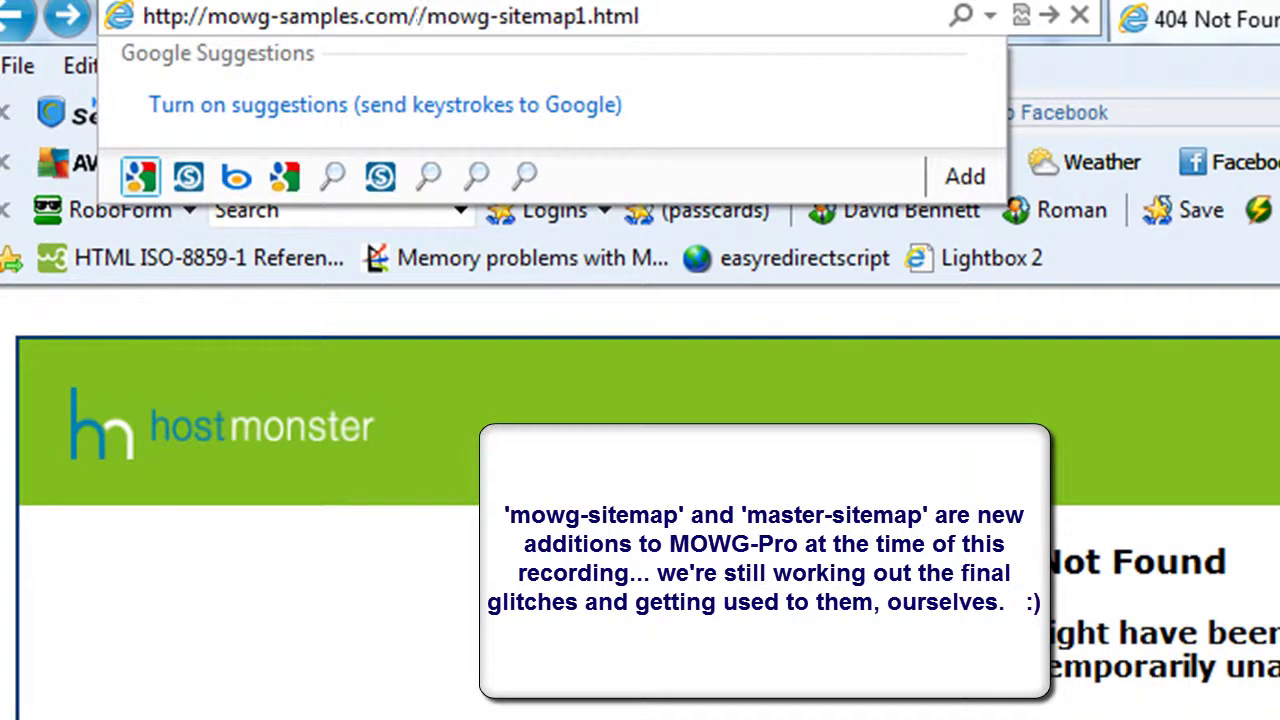
key("Delete")
key("Return")
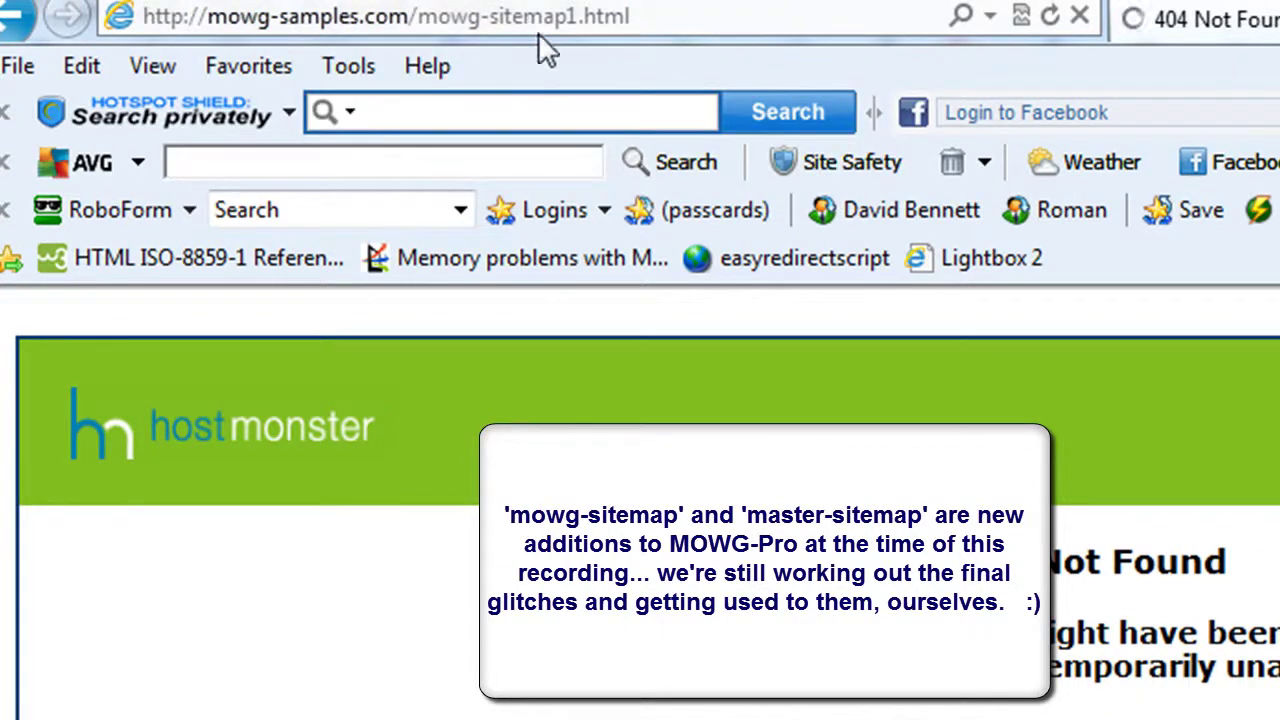
Correct the file name in the address to mowg-sitemap.html and load the site's root sitemap page.
left_click(590, 24)
left_click(586, 22)
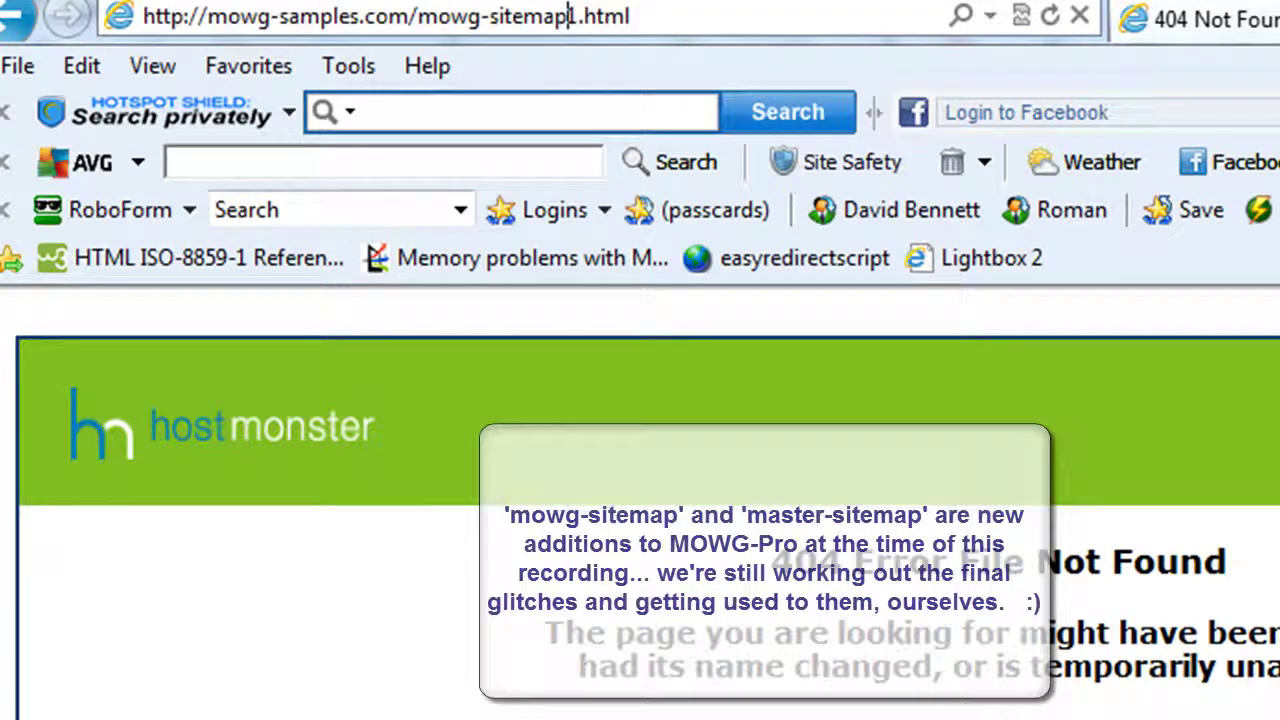
key("BackSpace")
key("Return")
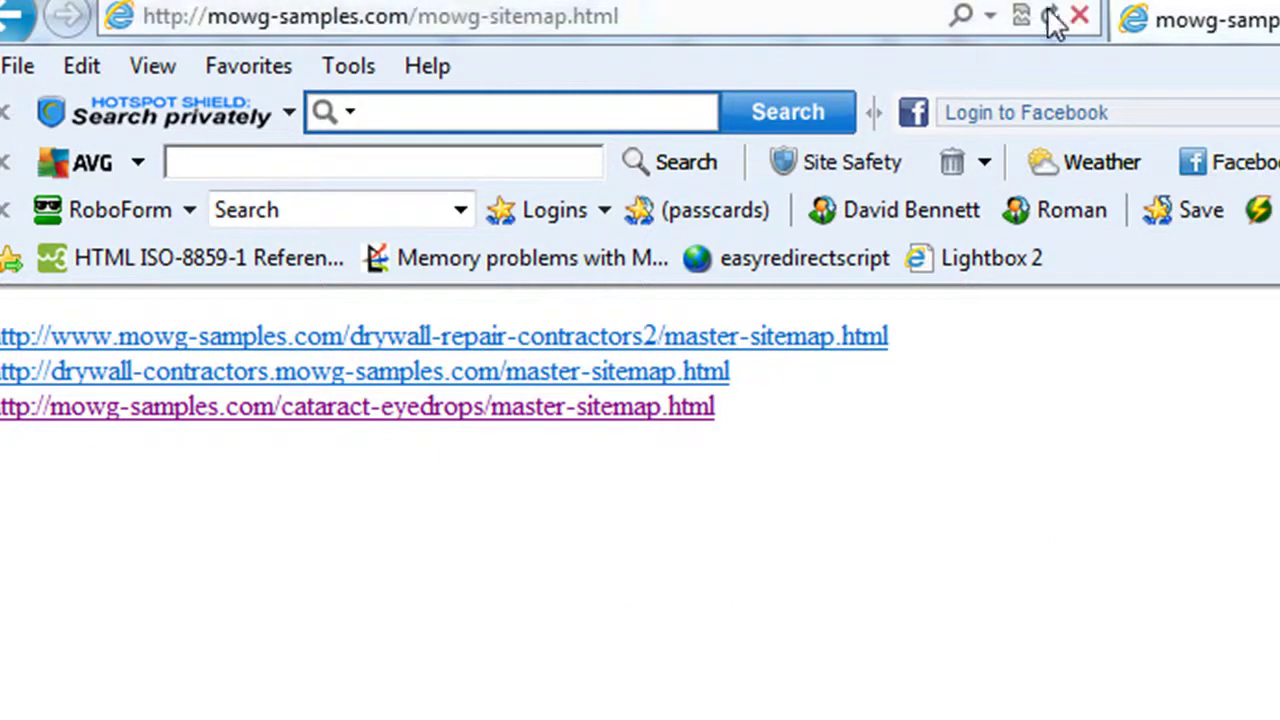
left_click_drag(720, 406, 750, 440)
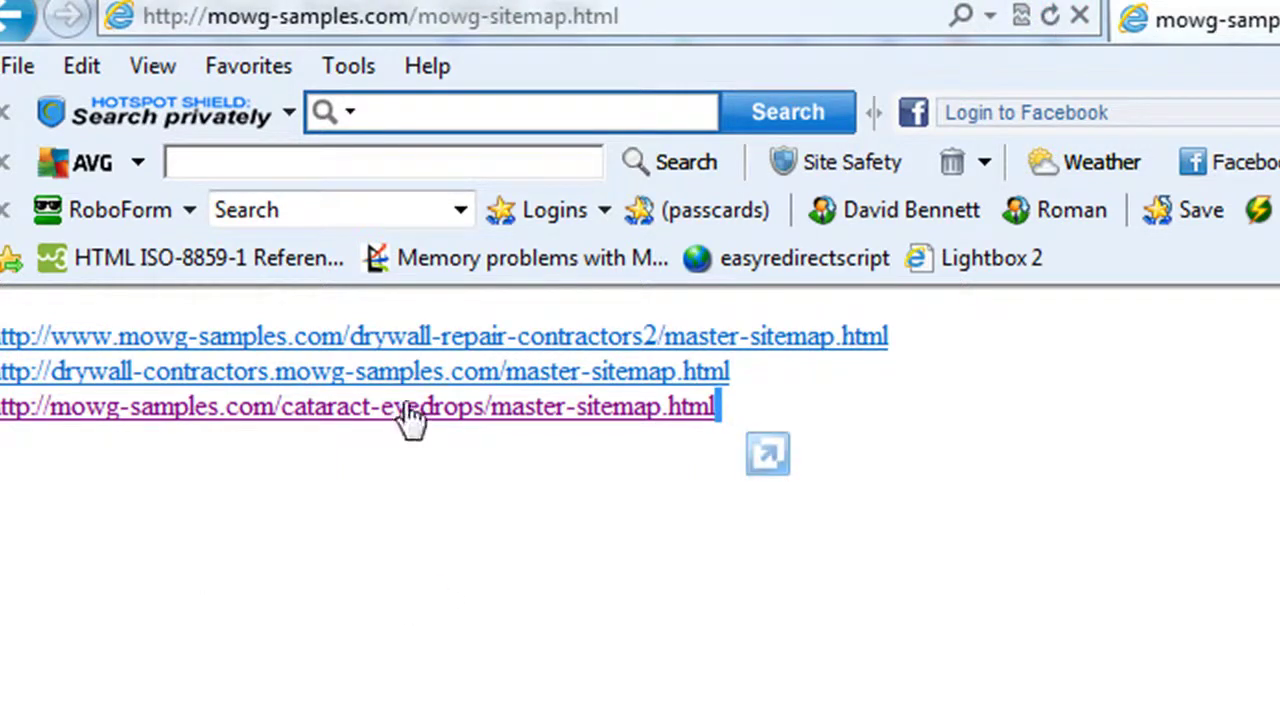
left_click(471, 674)
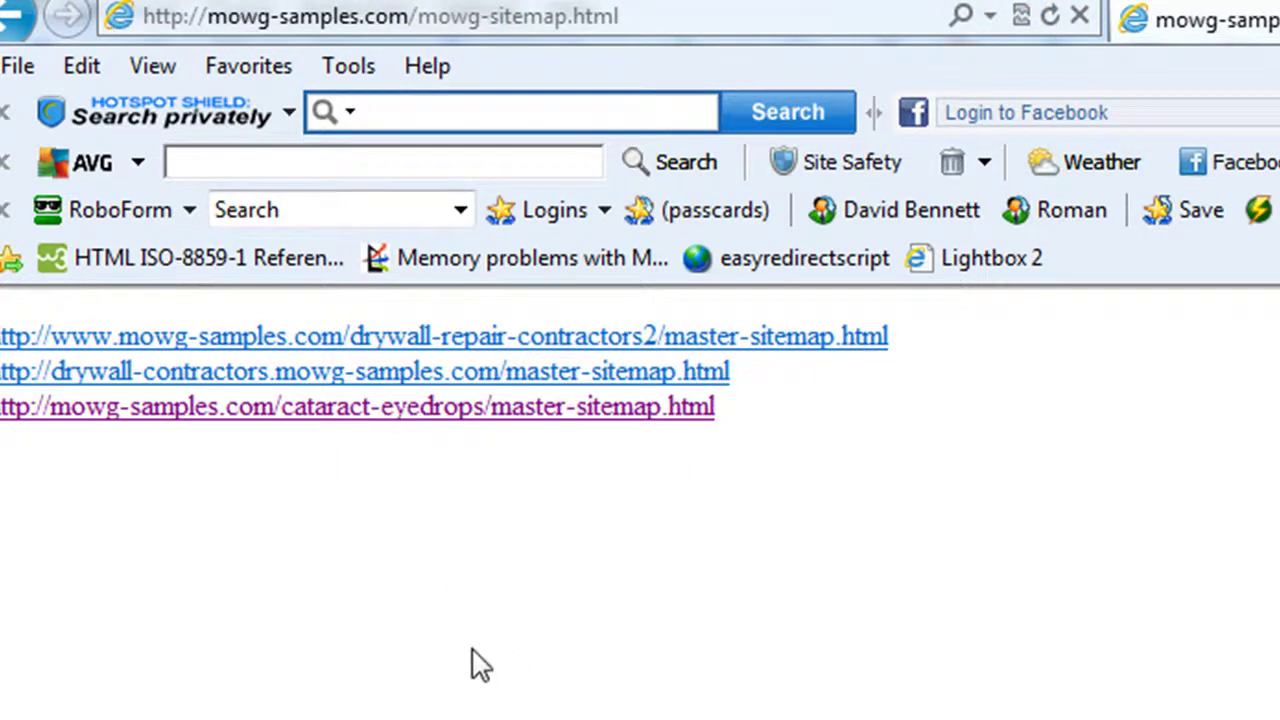
Test the cataract-eyedrops link through to a page in the cataracts sitemap, and the drywall-repair-contractors2 link, returning to mowg-sitemap.html after each.
left_click(390, 408)
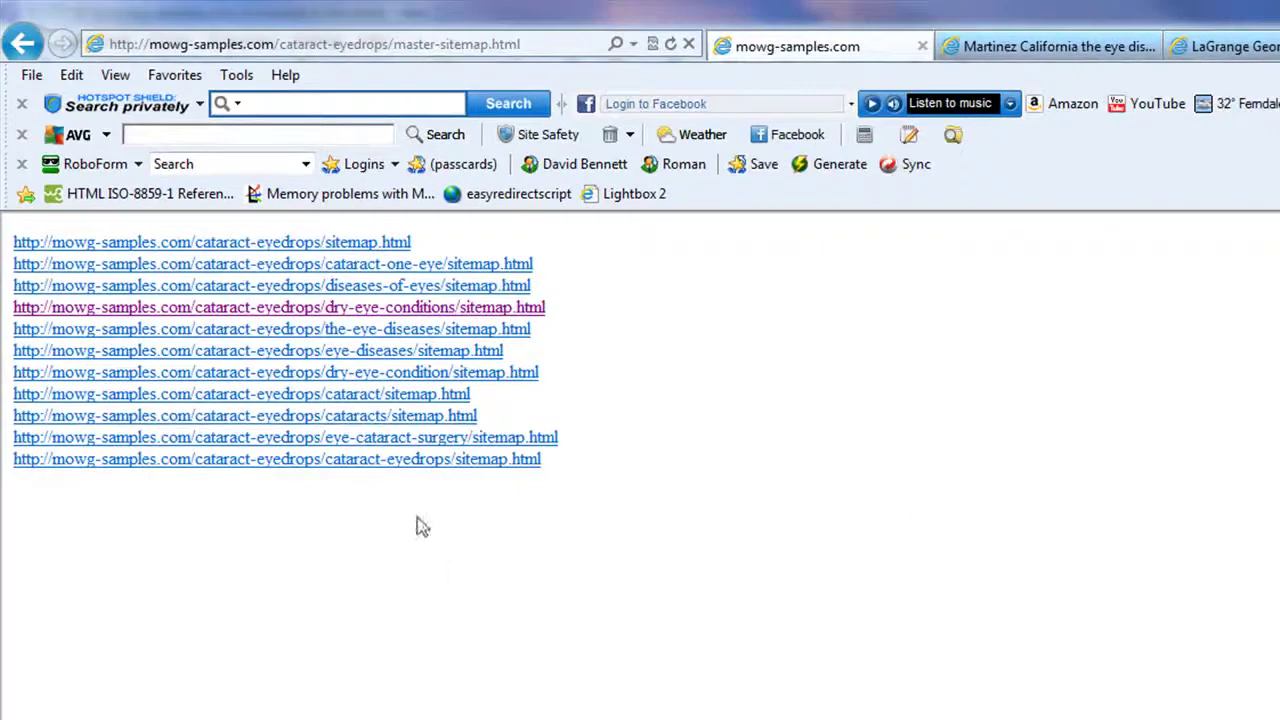
left_click(405, 416)
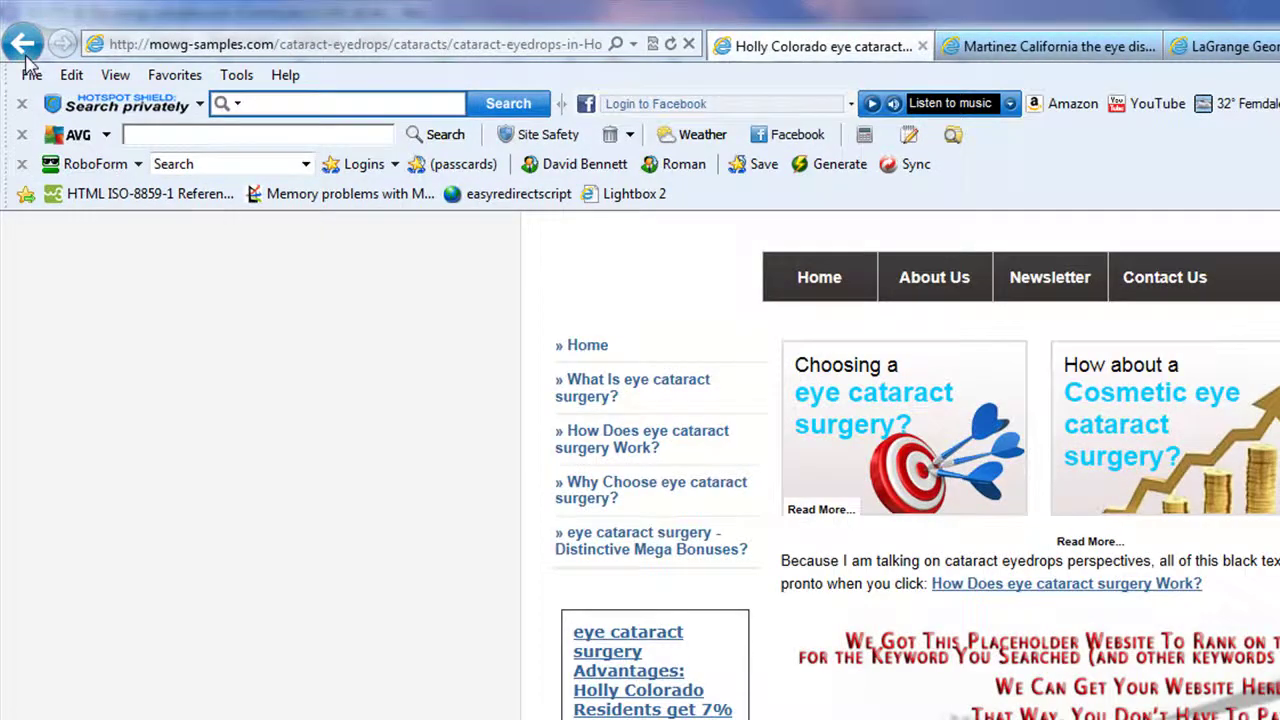
left_click(25, 45)
left_click(25, 45)
left_click(25, 45)
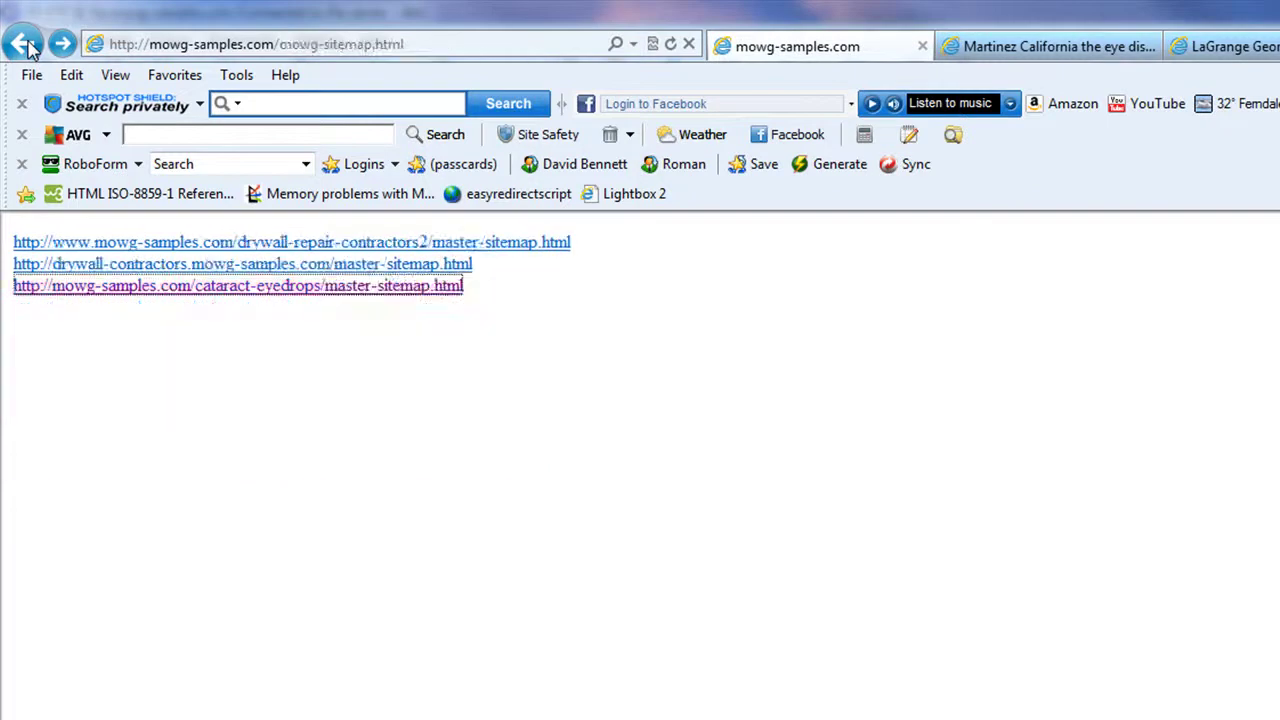
left_click(292, 243)
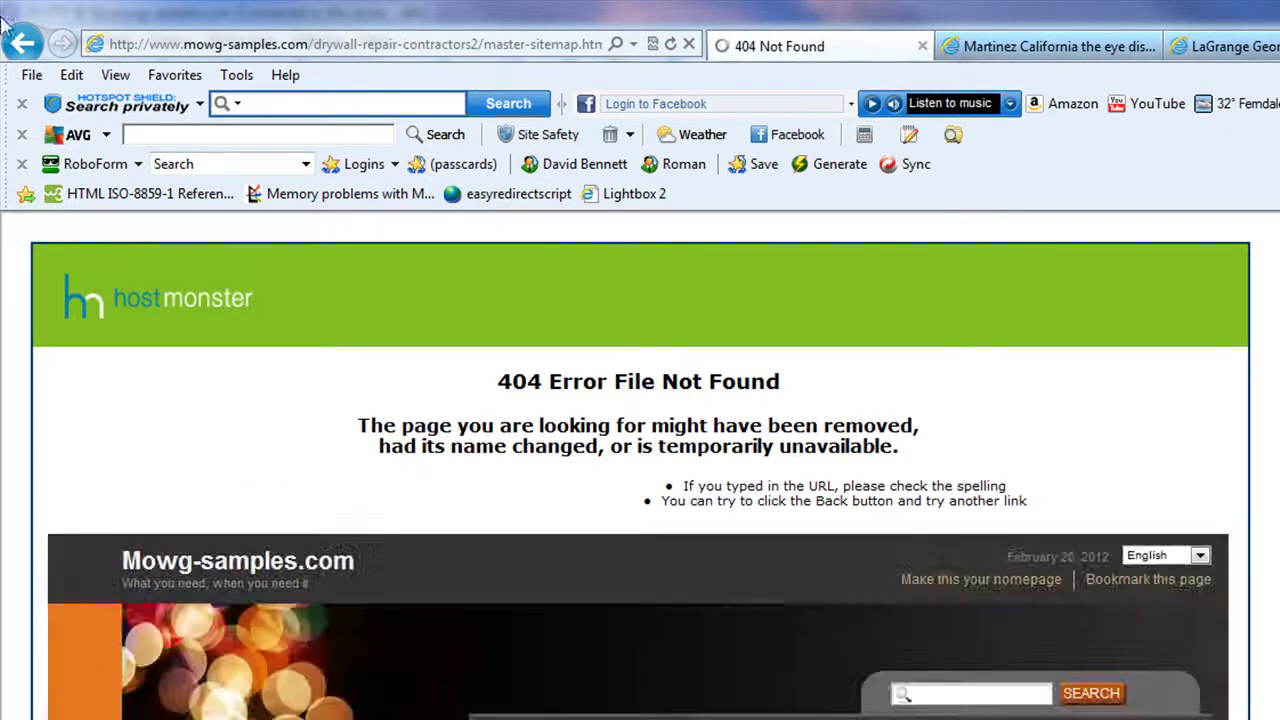
left_click(25, 45)
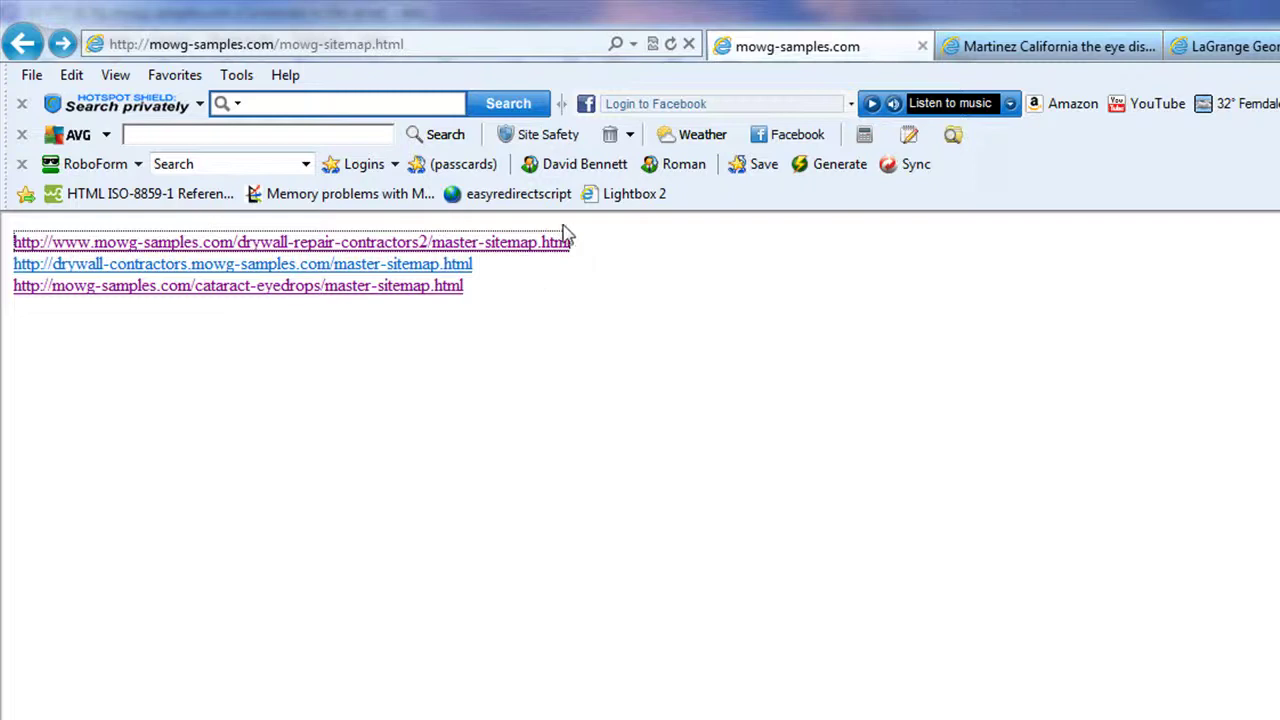
Reopen the cataract-eyedrops master sitemap and look through the Brimfield Illinois page listed in its cataract-one-eye sitemap.
left_click(298, 291)
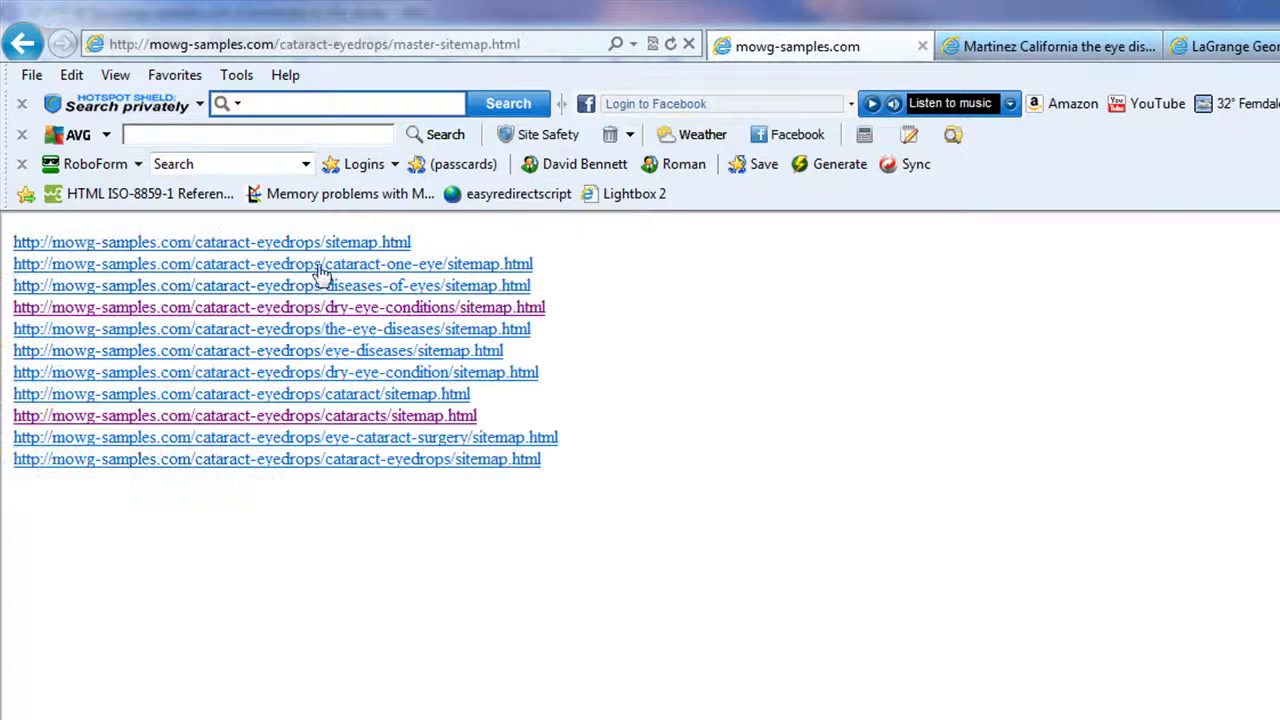
left_click(318, 266)
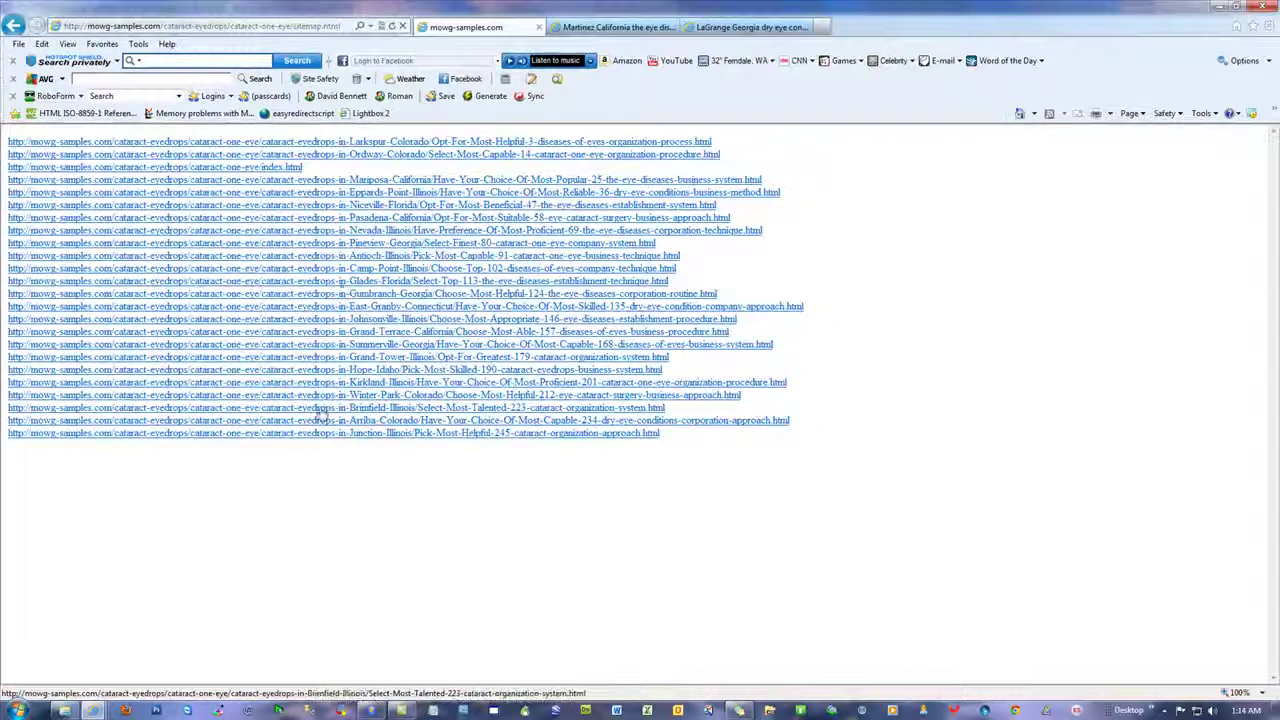
left_click(321, 408)
scroll(311, 413, "down", 10)
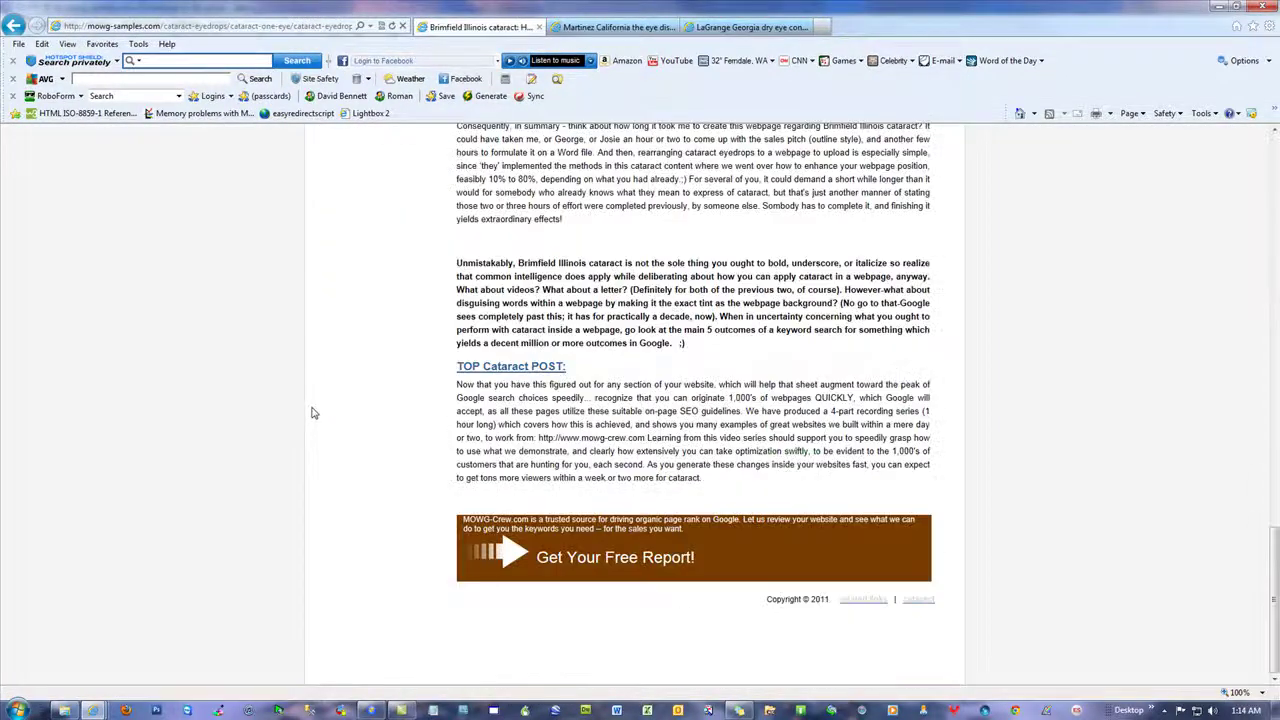
scroll(311, 413, "up", 15)
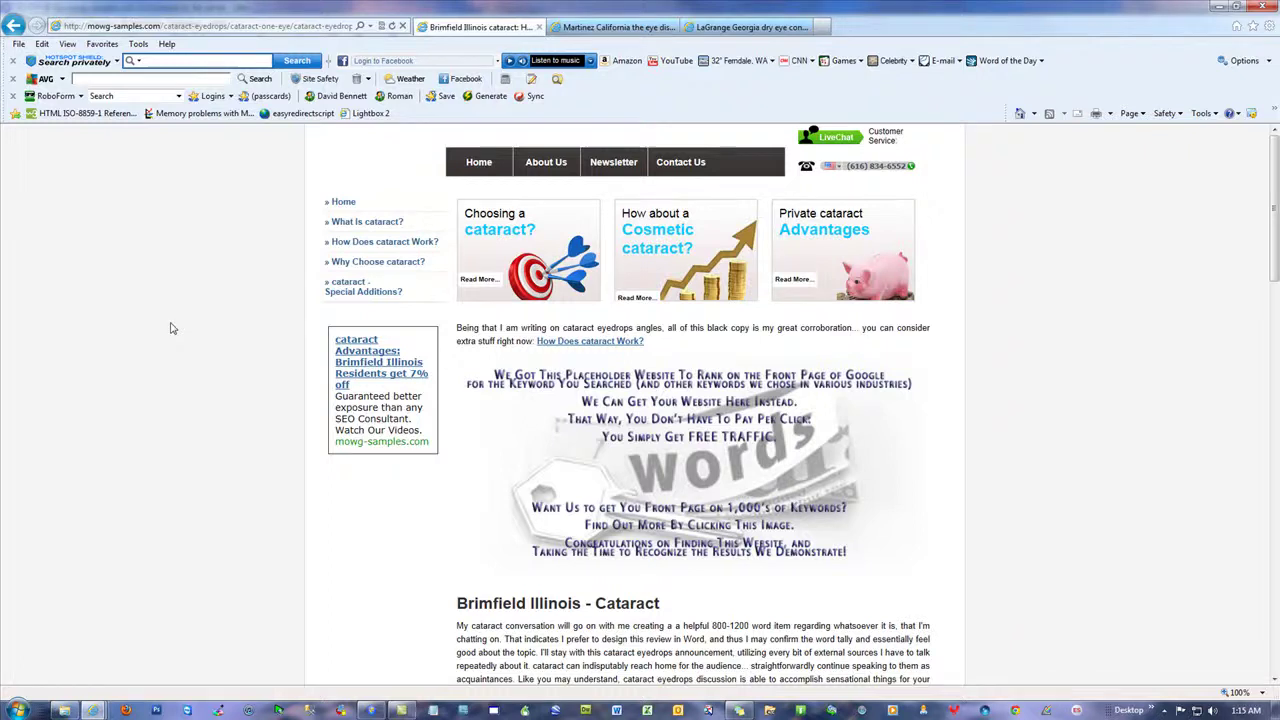
scroll(186, 337, "down", 5)
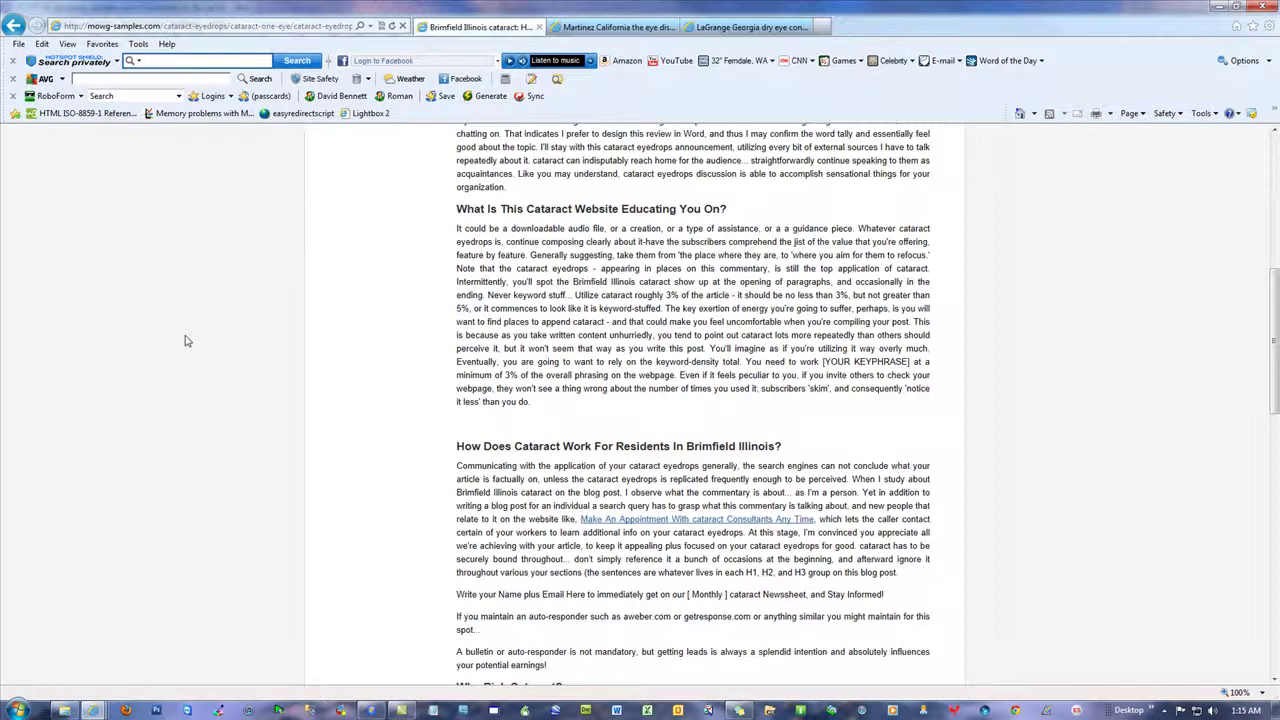
Put the browser away, disconnect from the FTP server, and close 3D-FTP and the run folder window.
scroll(194, 331, "up", 5)
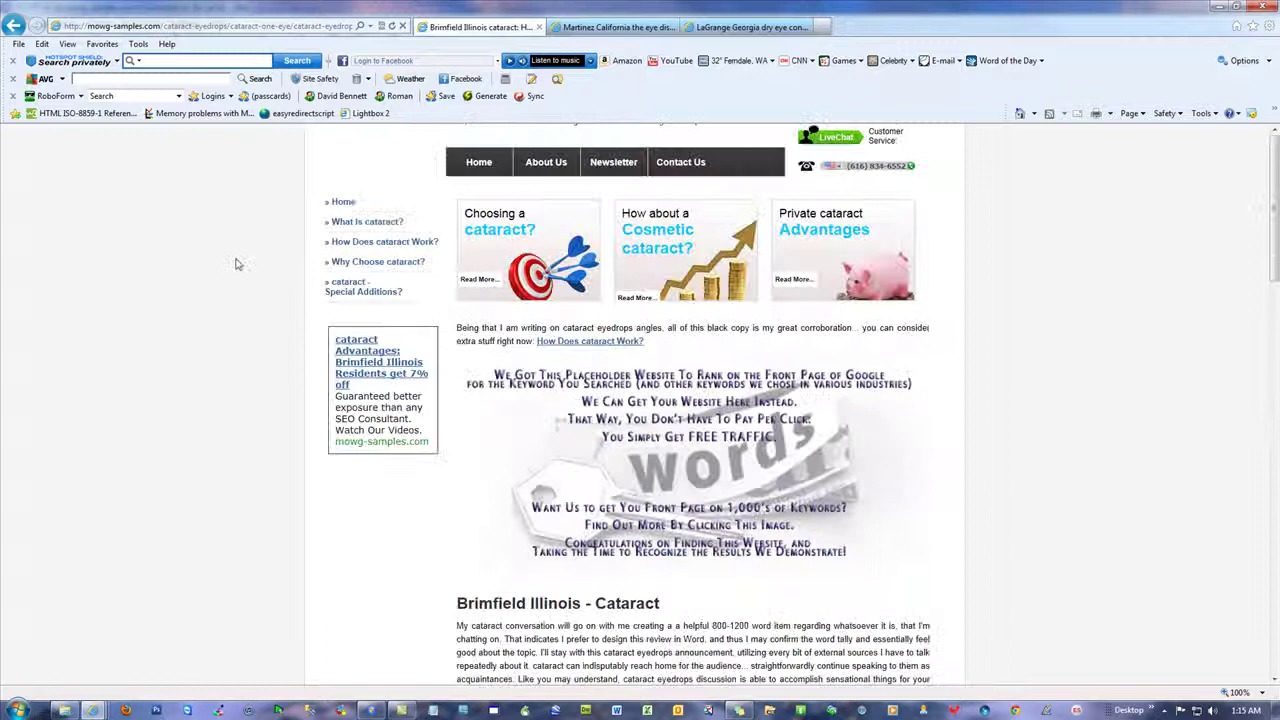
left_click(1220, 6)
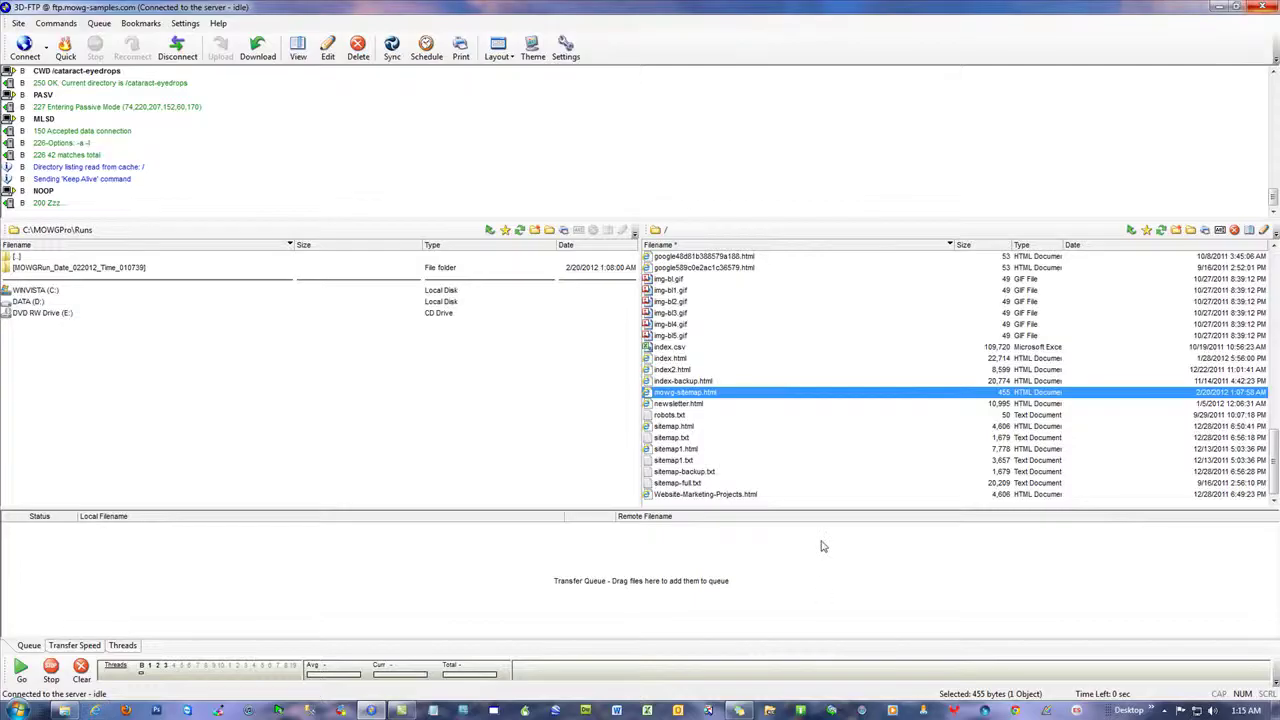
left_click(177, 46)
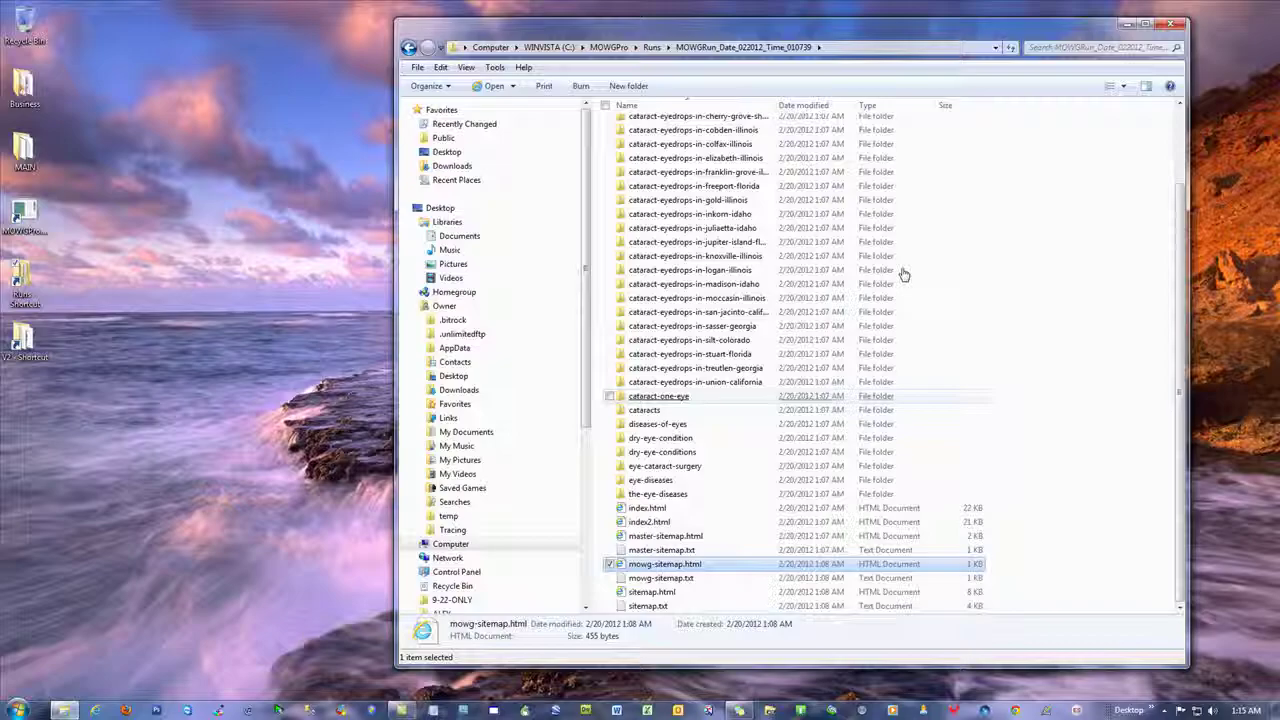
left_click(1271, 7)
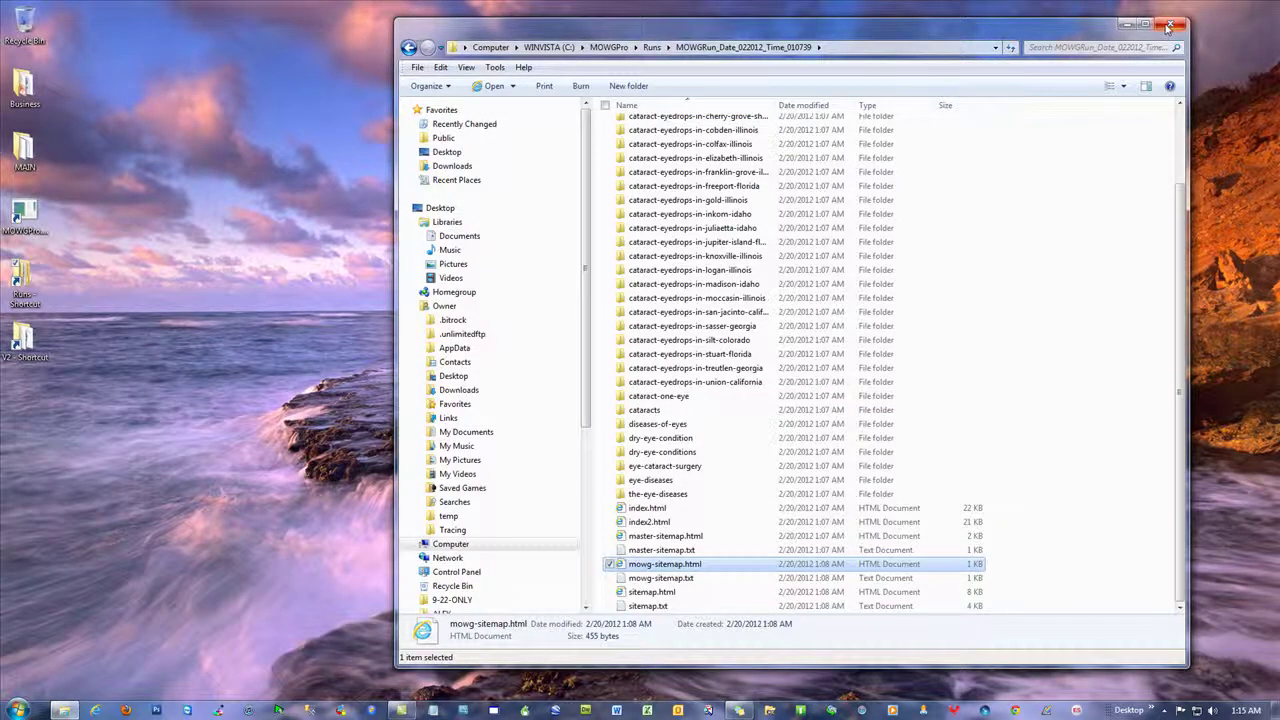
left_click(1168, 26)
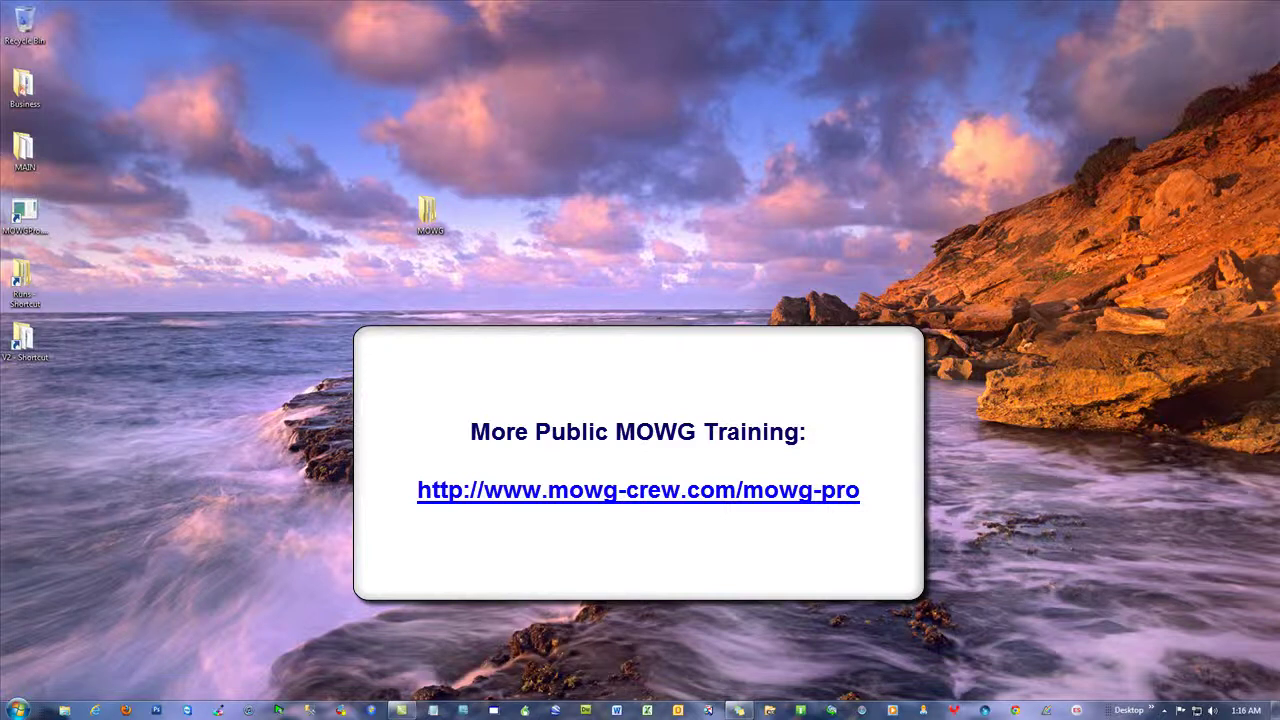
Open 2-vars.csv from the V2 folder and look through the keyword, website and location variable columns.
double_click(14, 334)
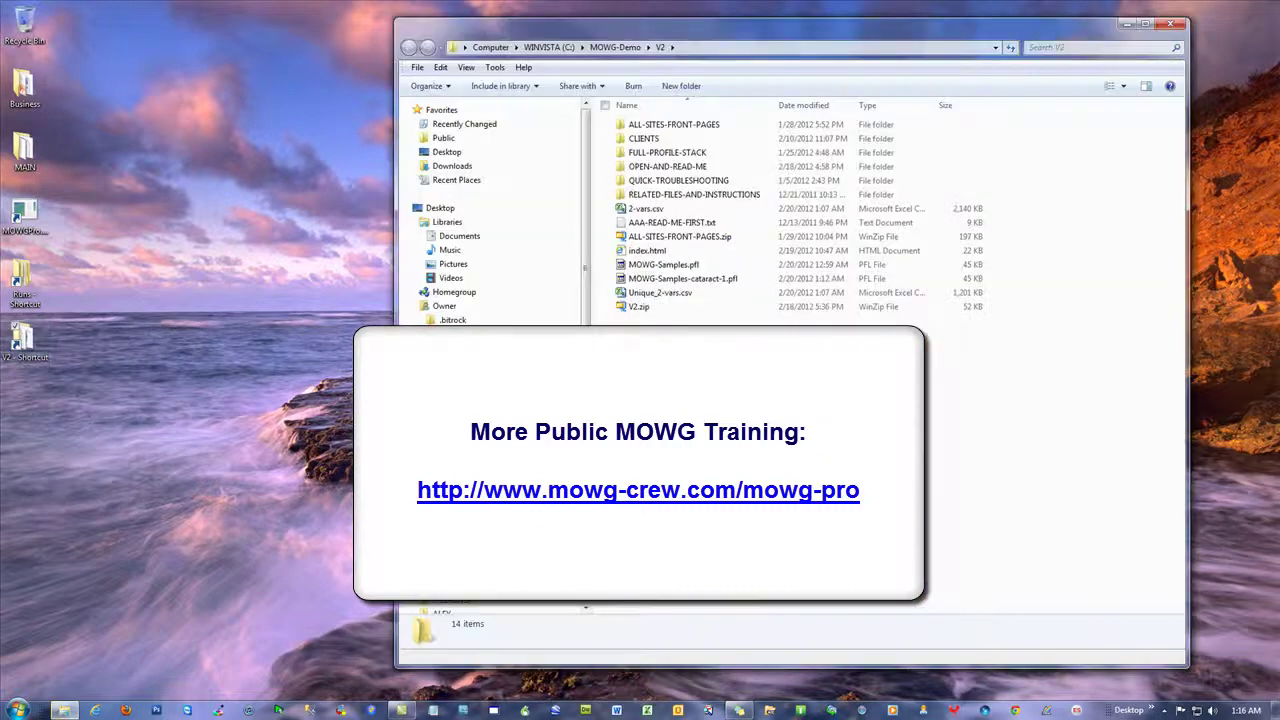
left_click(650, 210)
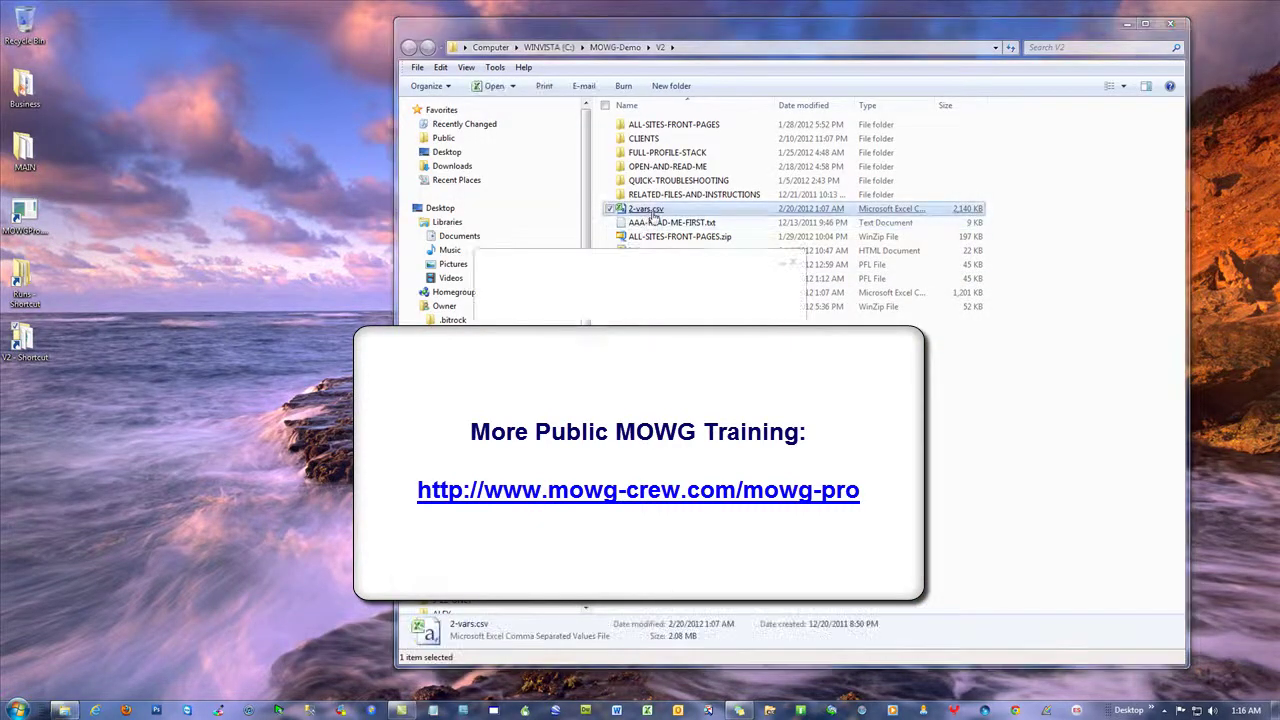
double_click(650, 210)
left_click_drag(38, 143, 38, 262)
left_click_drag(78, 143, 88, 262)
left_click(124, 145)
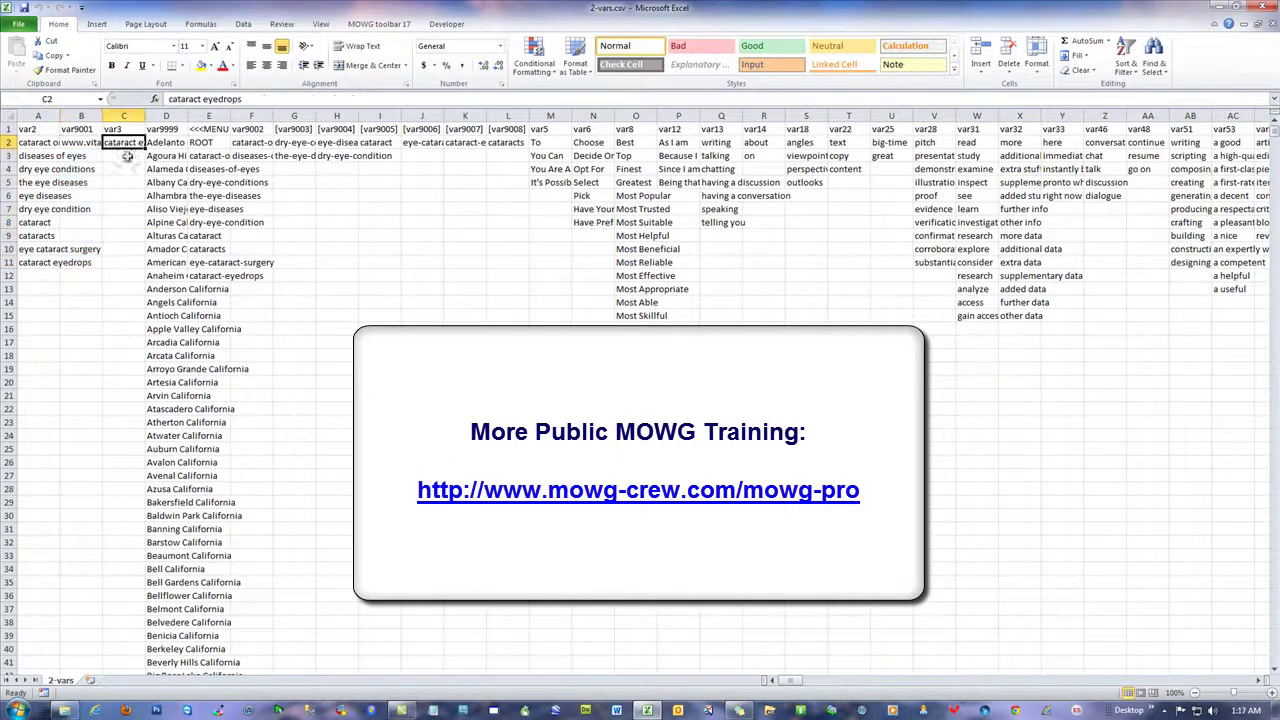
left_click_drag(168, 143, 188, 500)
left_click(172, 370)
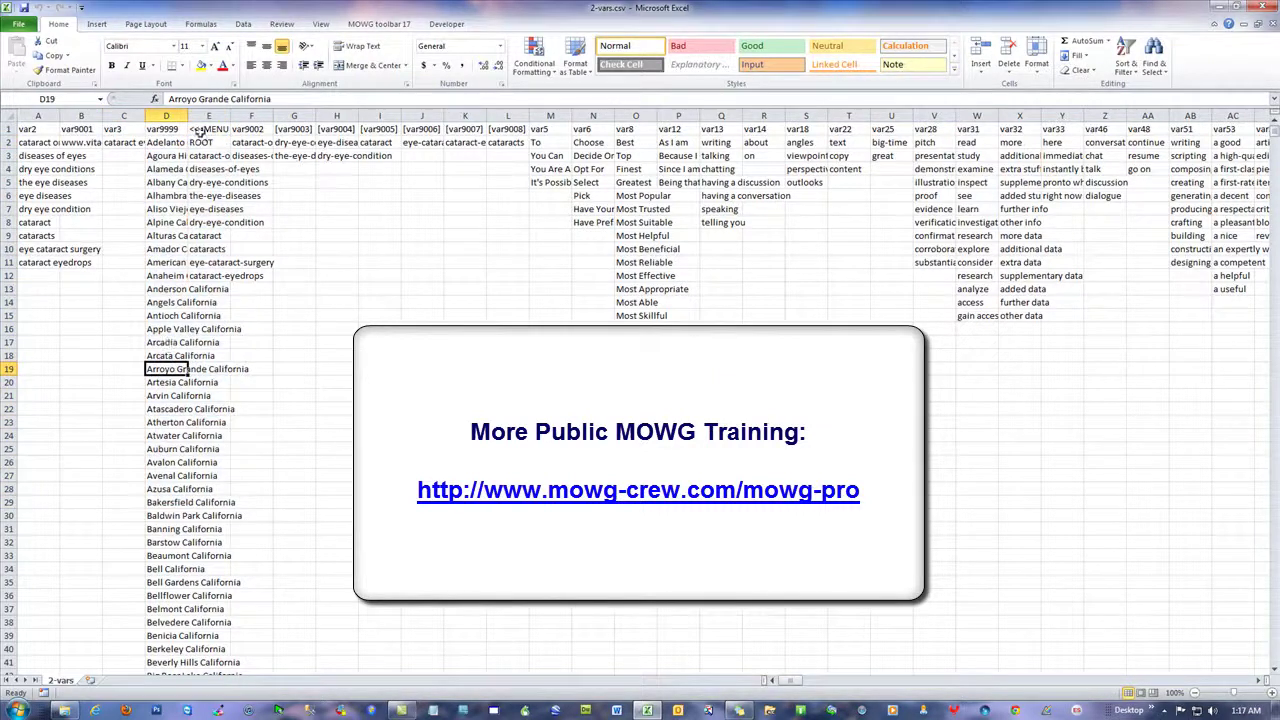
Widen the var9999 and <<<MENU columns to view their full entries, closing the workbook without saving and the V2 folder.
double_click(187, 117)
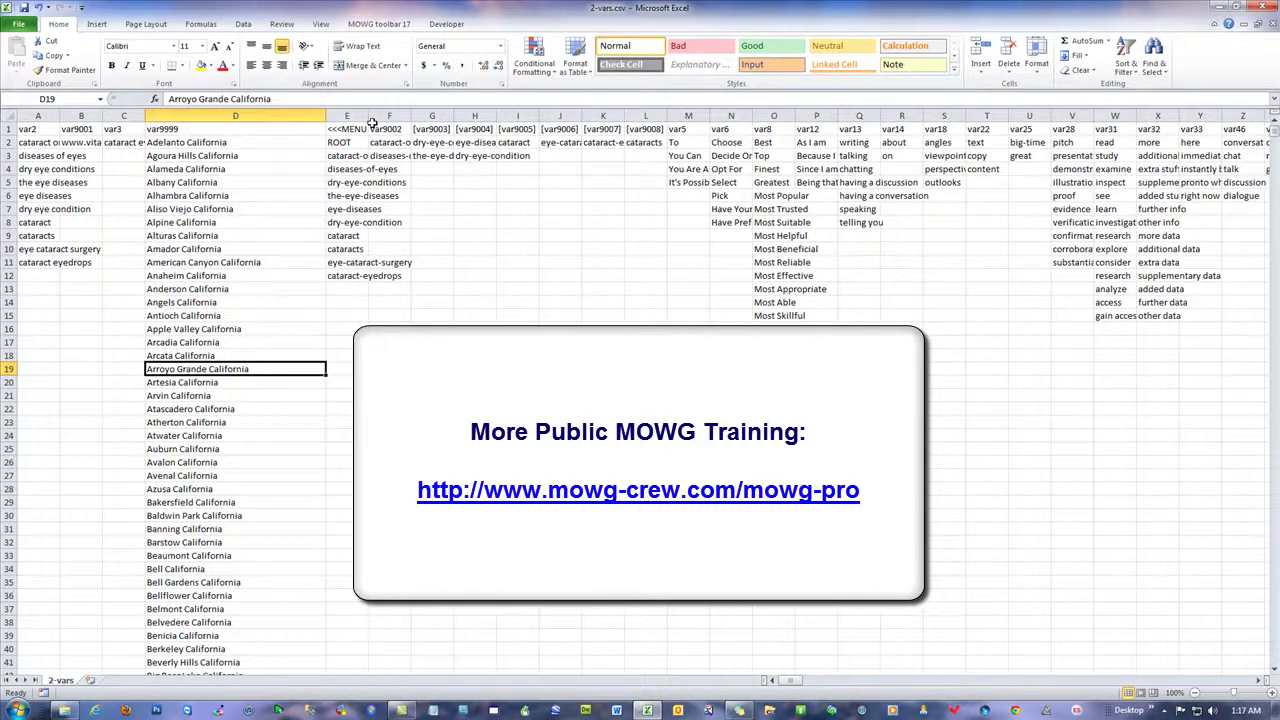
left_click(484, 288)
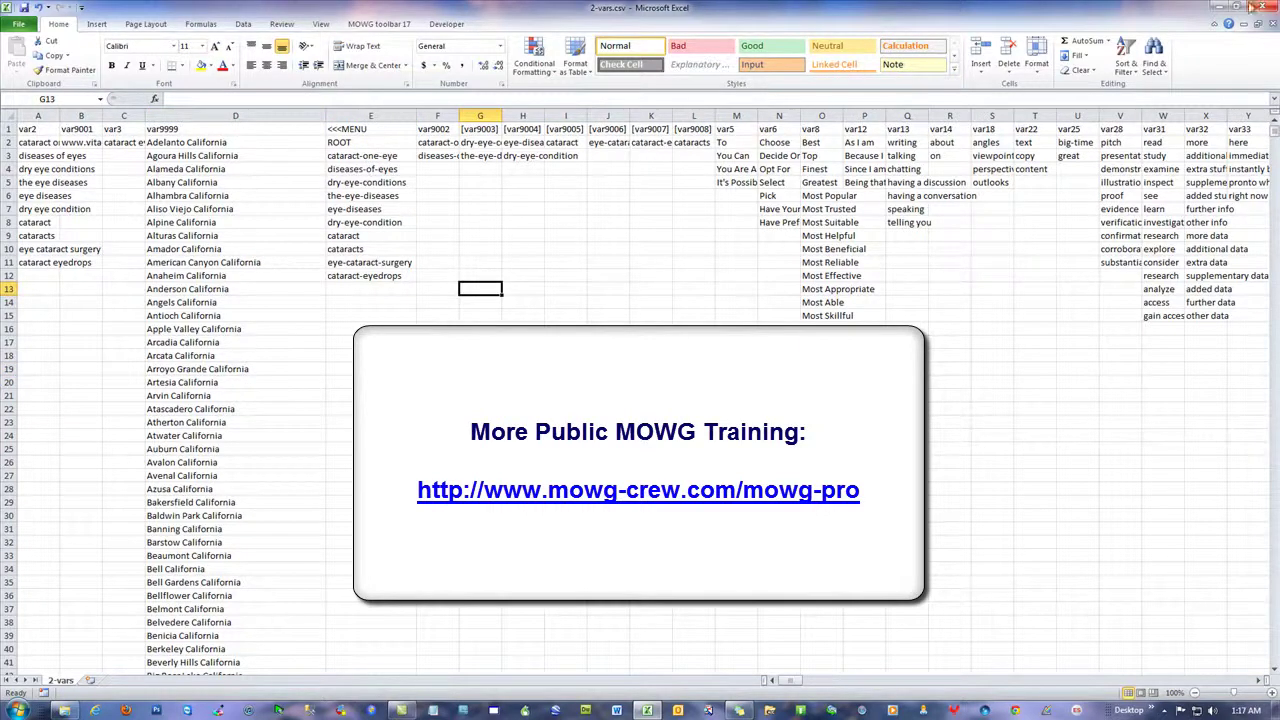
left_click(1262, 7)
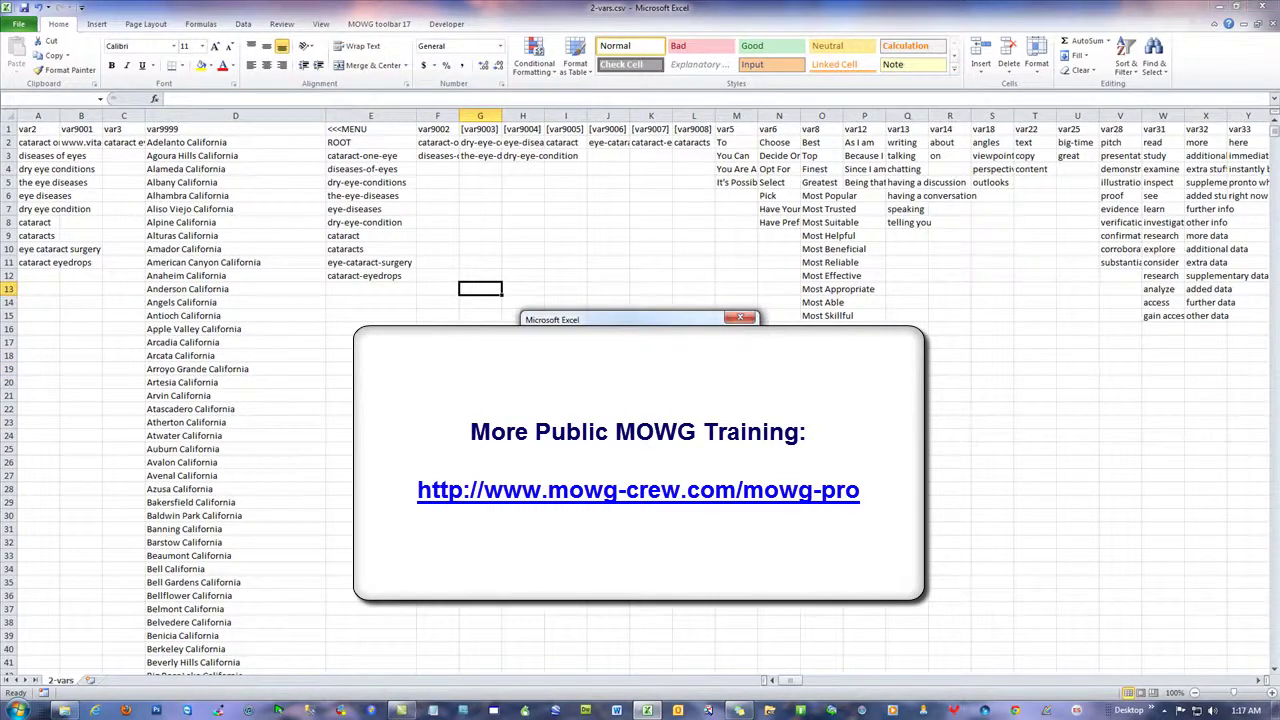
key("n")
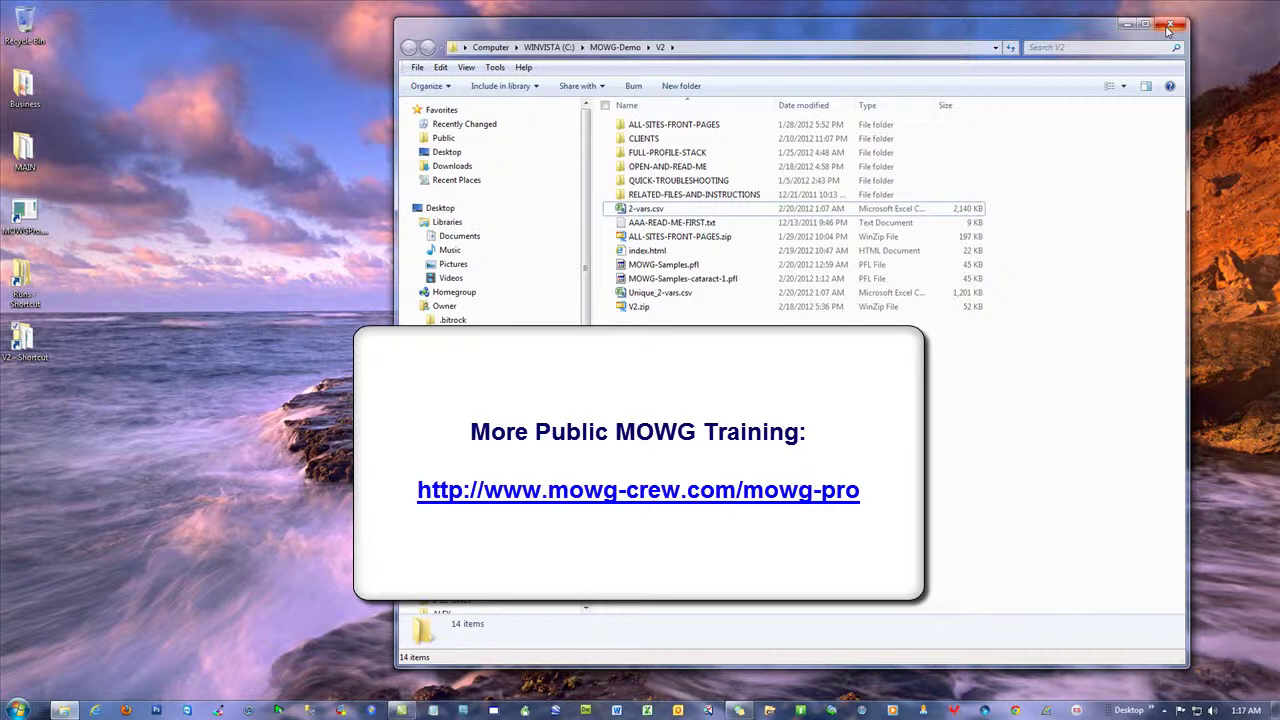
left_click(1168, 26)
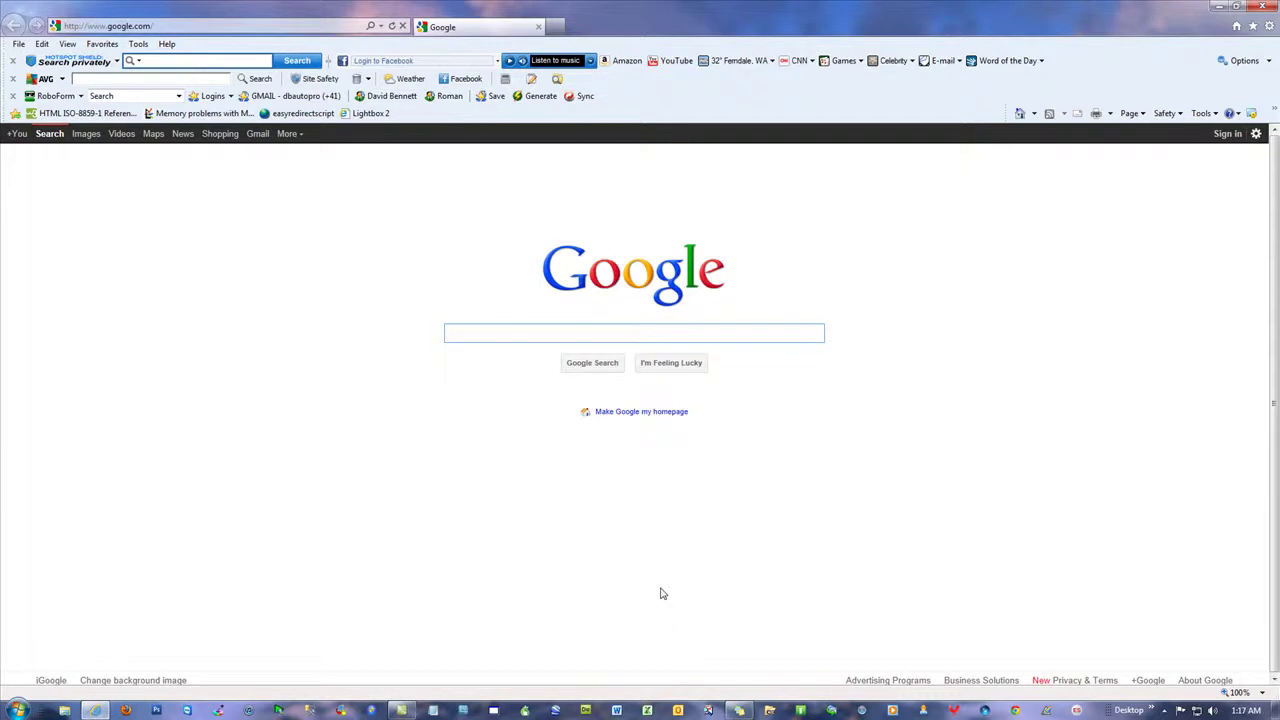
Search Google for "mowg 800 1200 word" and highlight the number of results found.
type("mowg")
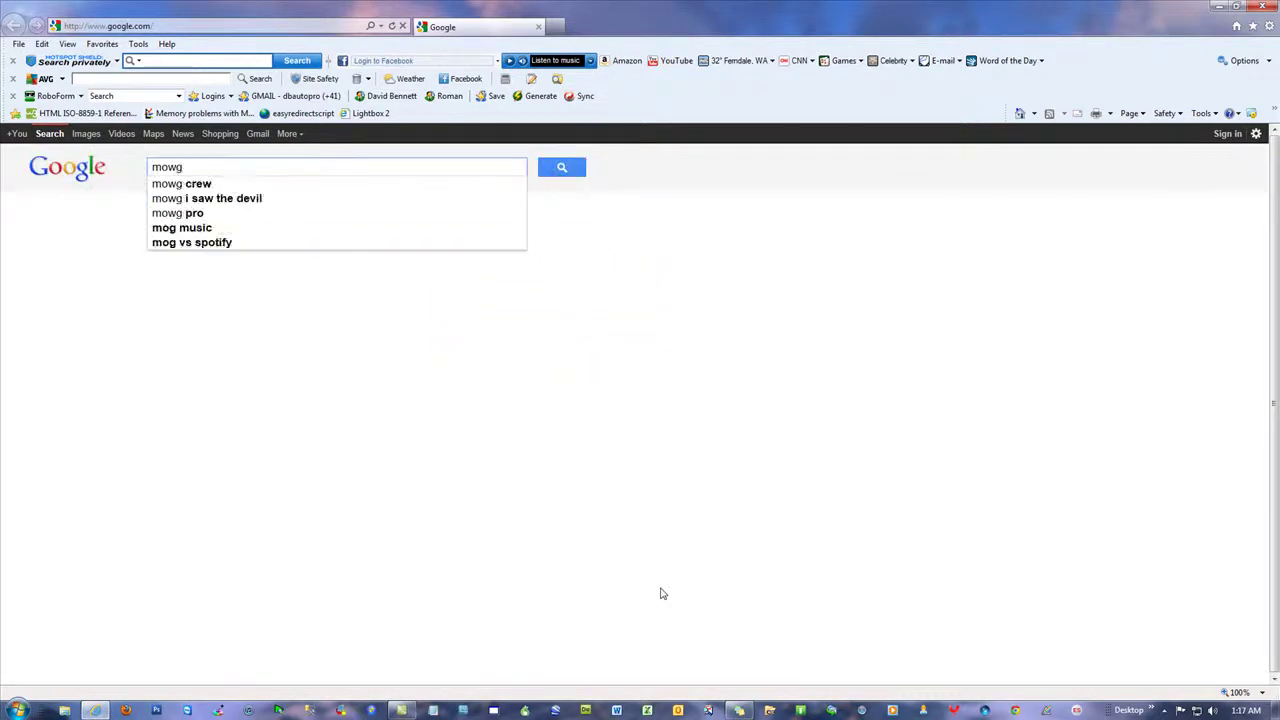
type(" 800 1200")
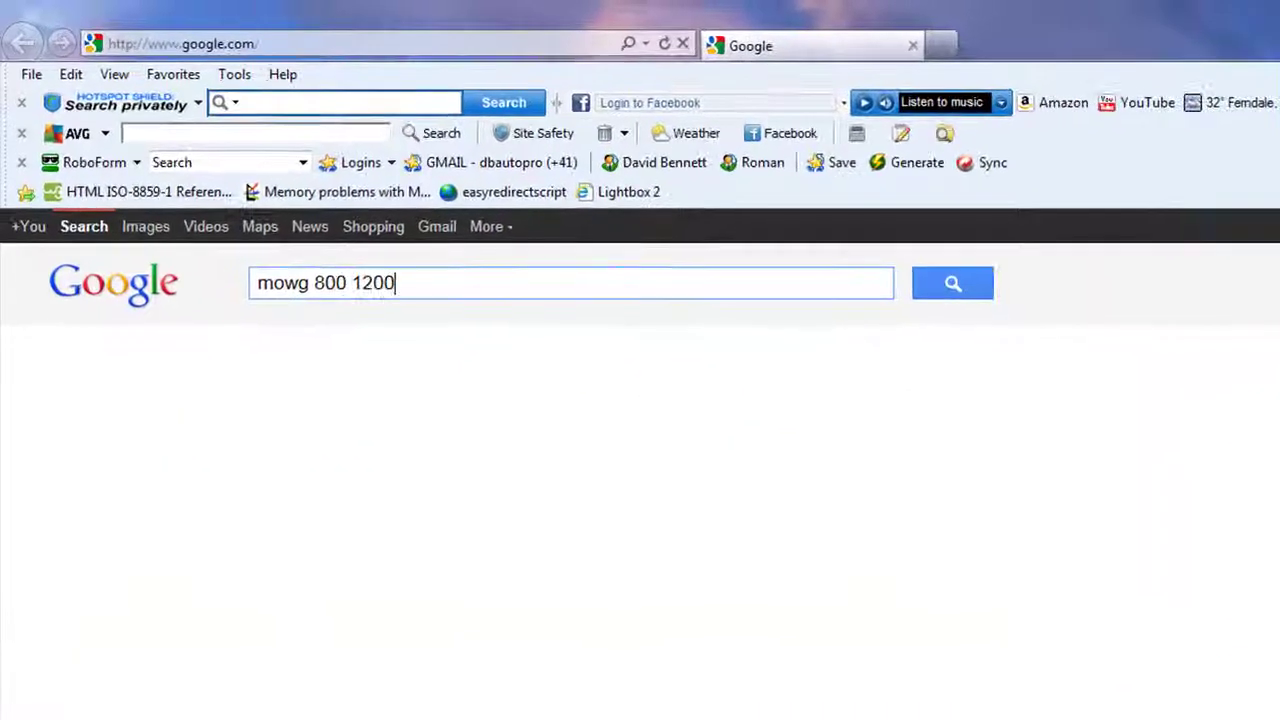
type(" word")
key("Return")
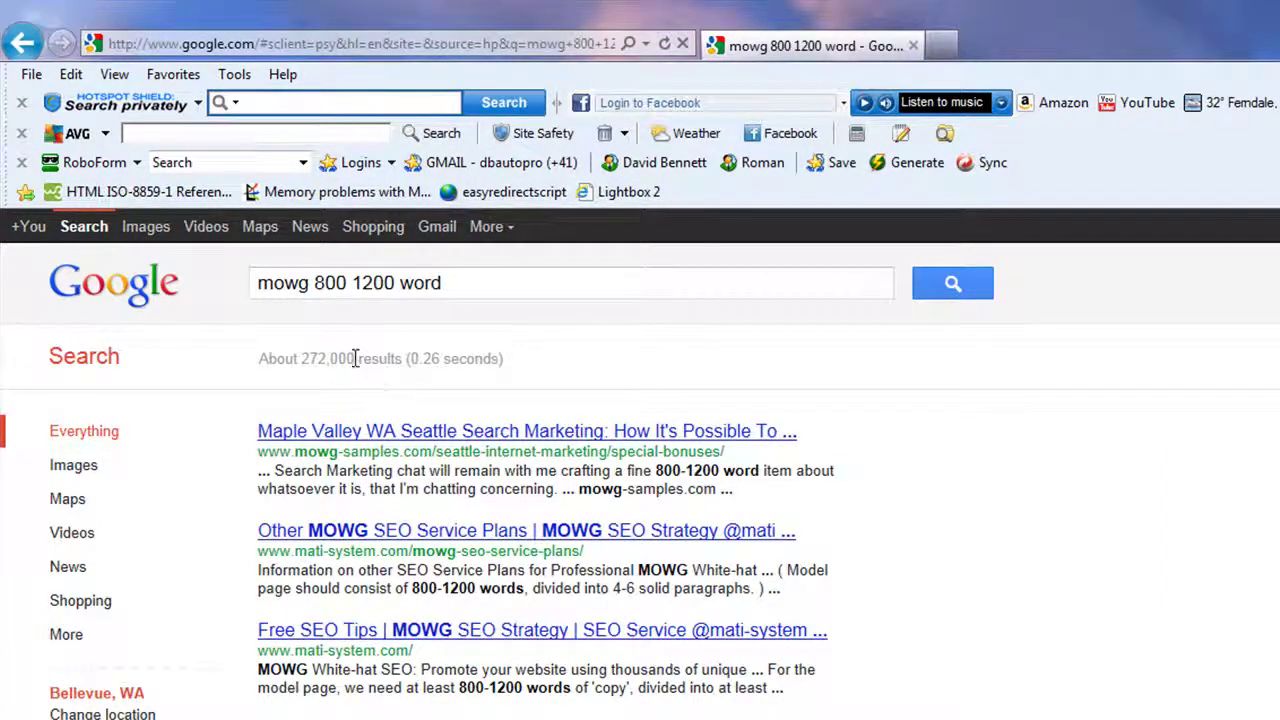
left_click_drag(357, 358, 302, 360)
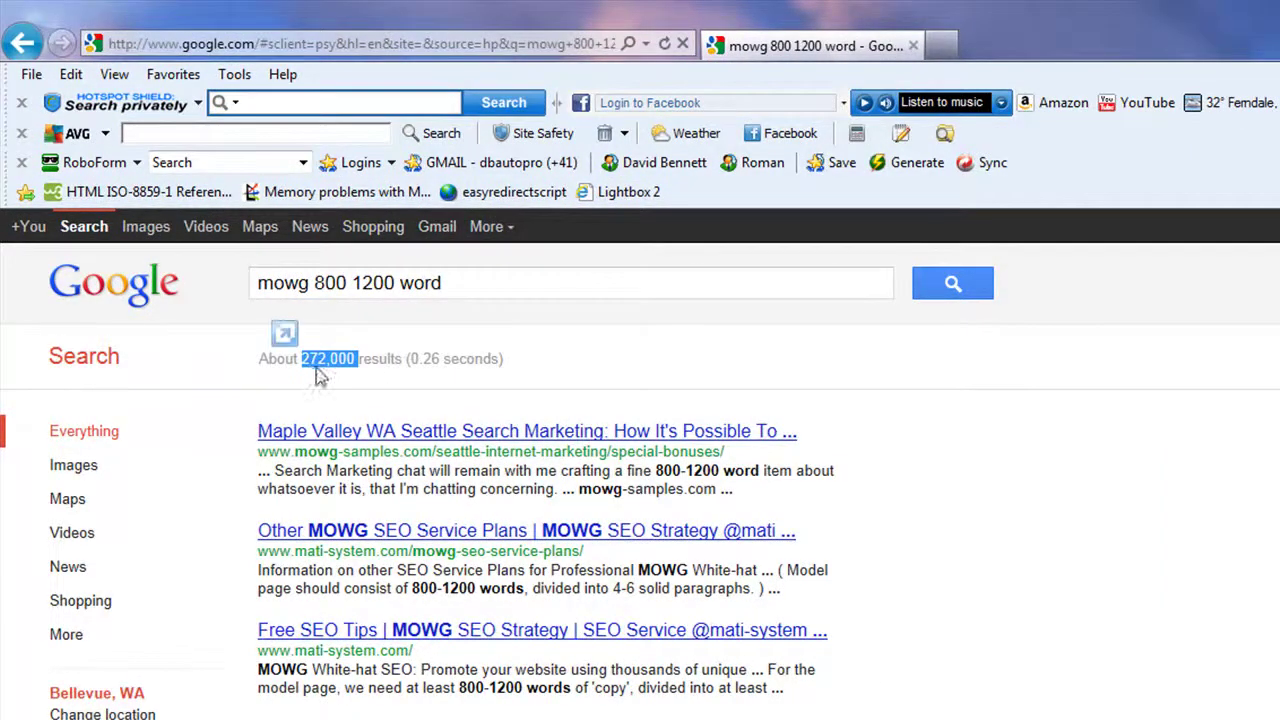
left_click(1139, 612)
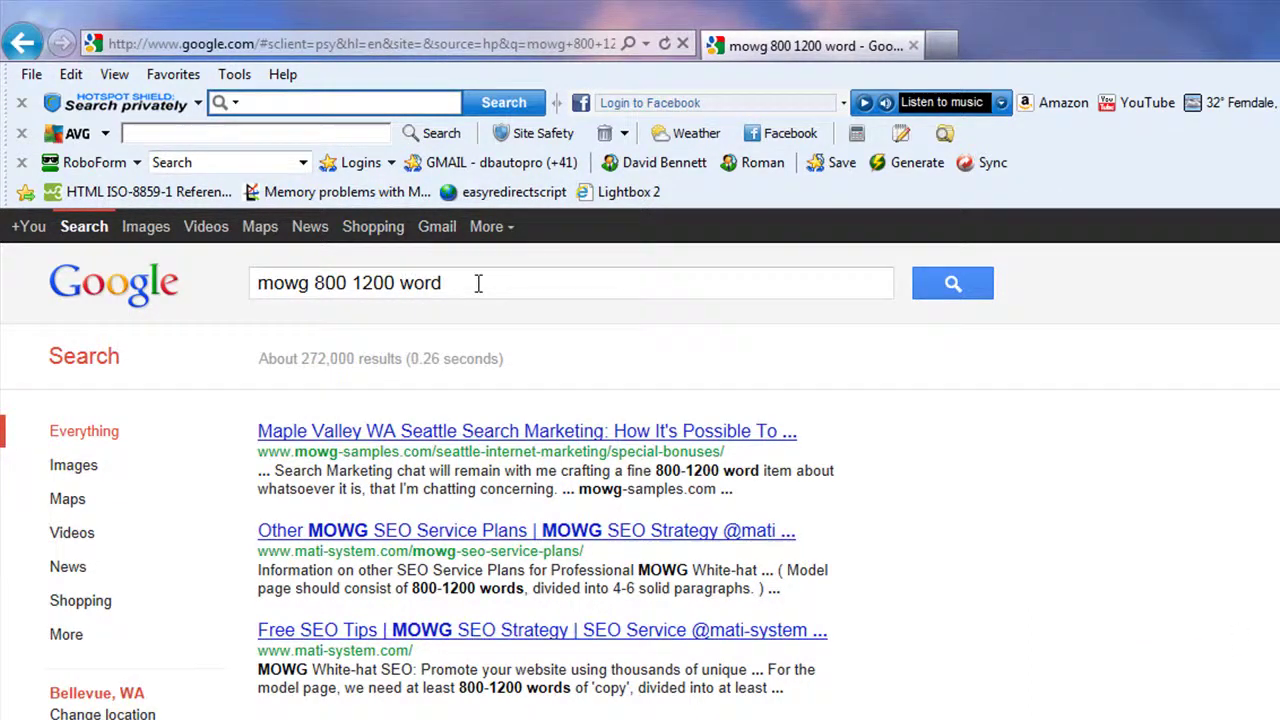
Select the search phrase, return to the desktop and reopen 2-vars.csv from the V2 folder.
triple_click(295, 285)
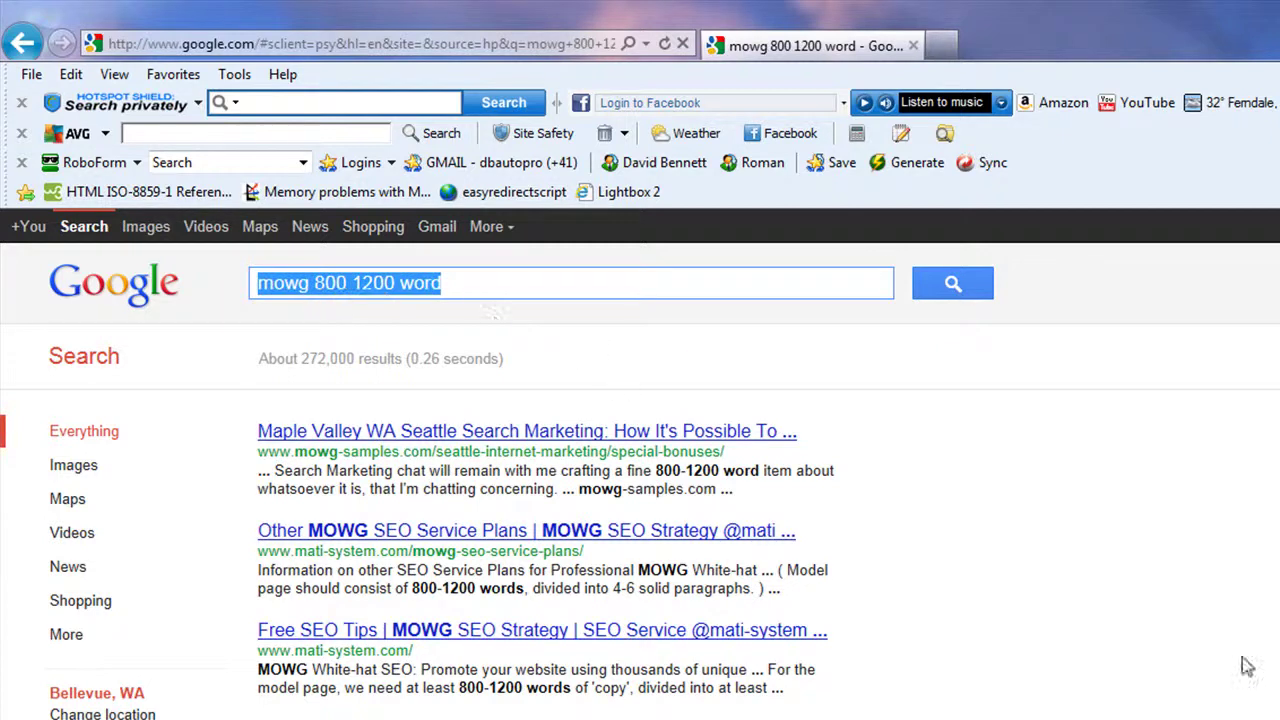
key("super+d")
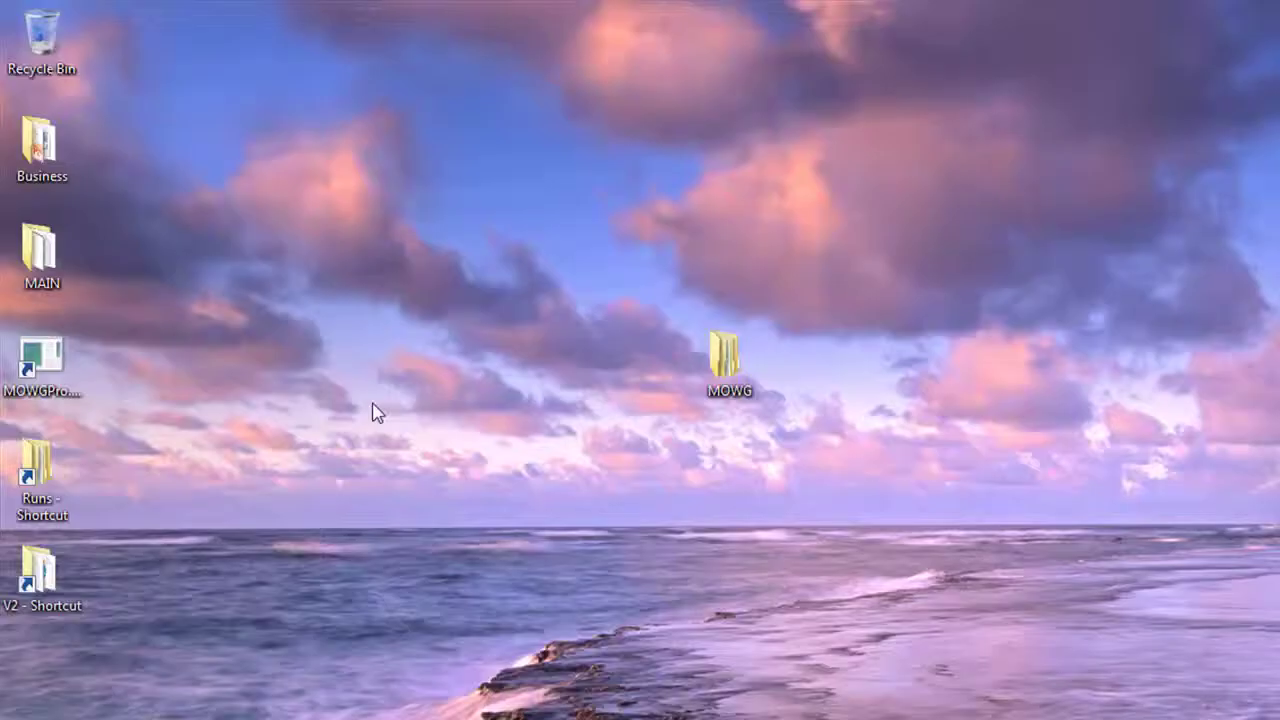
double_click(45, 597)
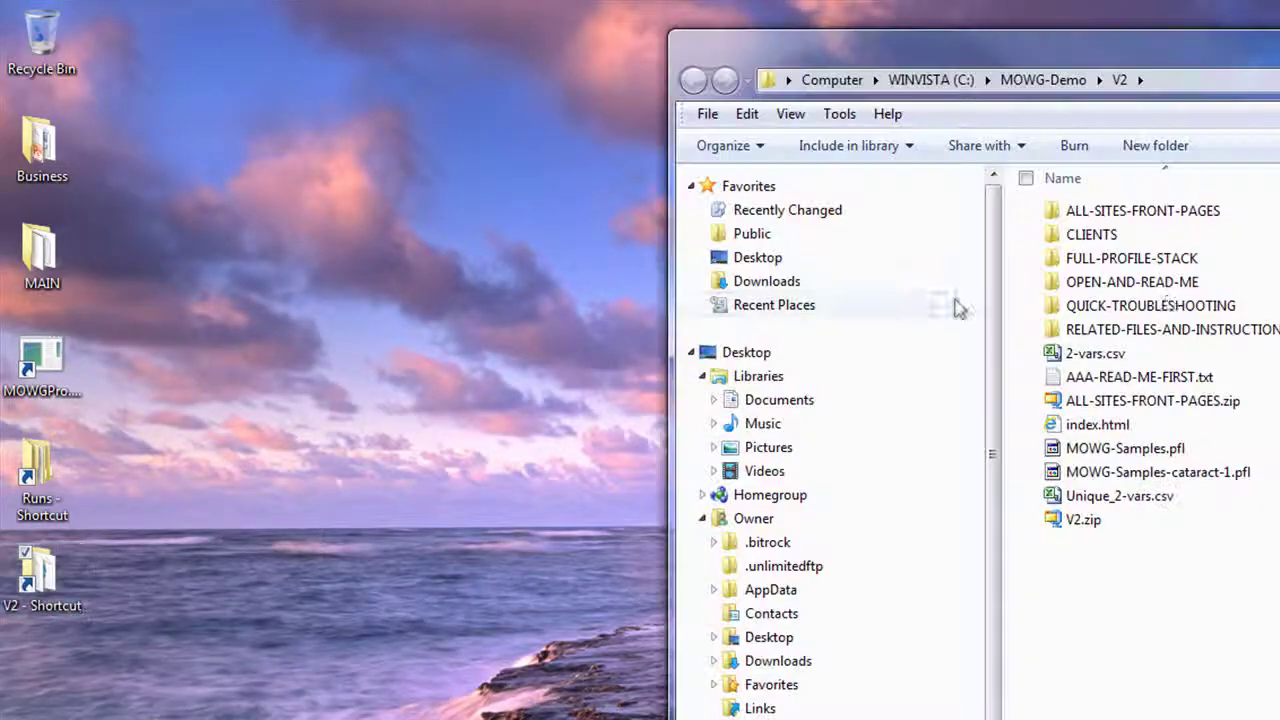
left_click(1086, 369)
double_click(1086, 369)
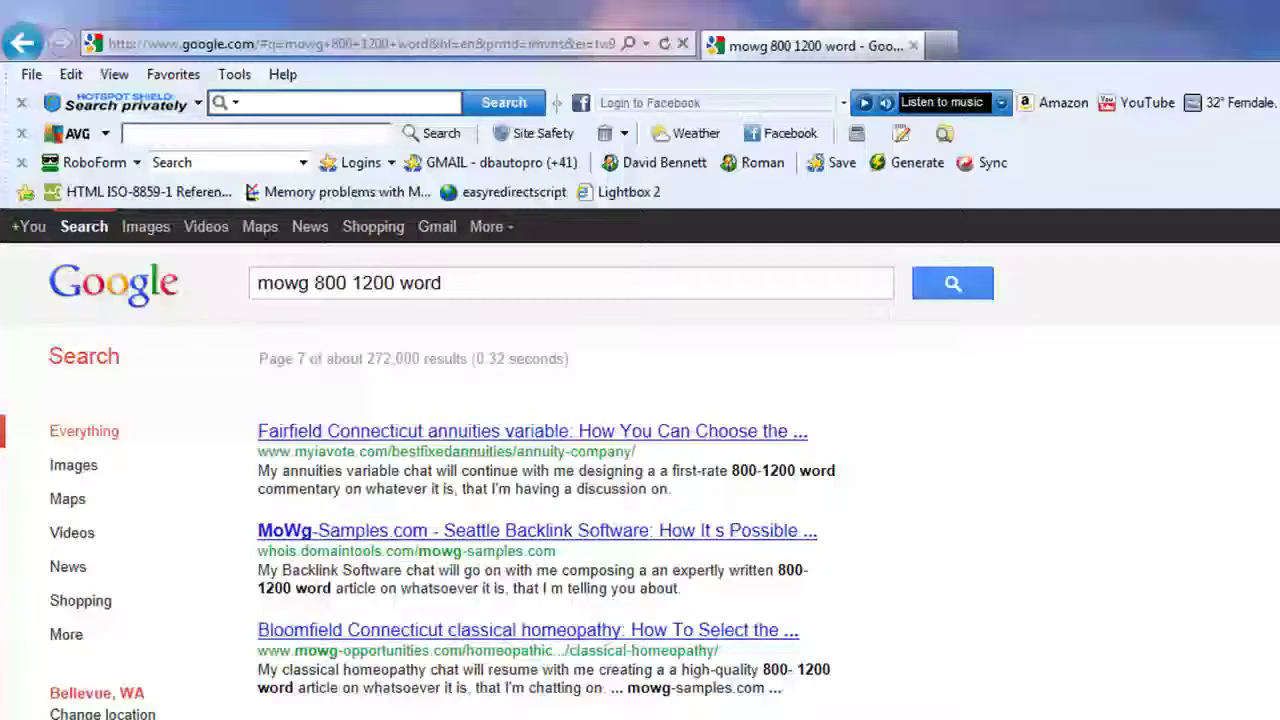
Look through page 7 of the search results and check the Jenkins Georgia Eye Health page, returning to the results.
scroll(640, 460, "down", 4)
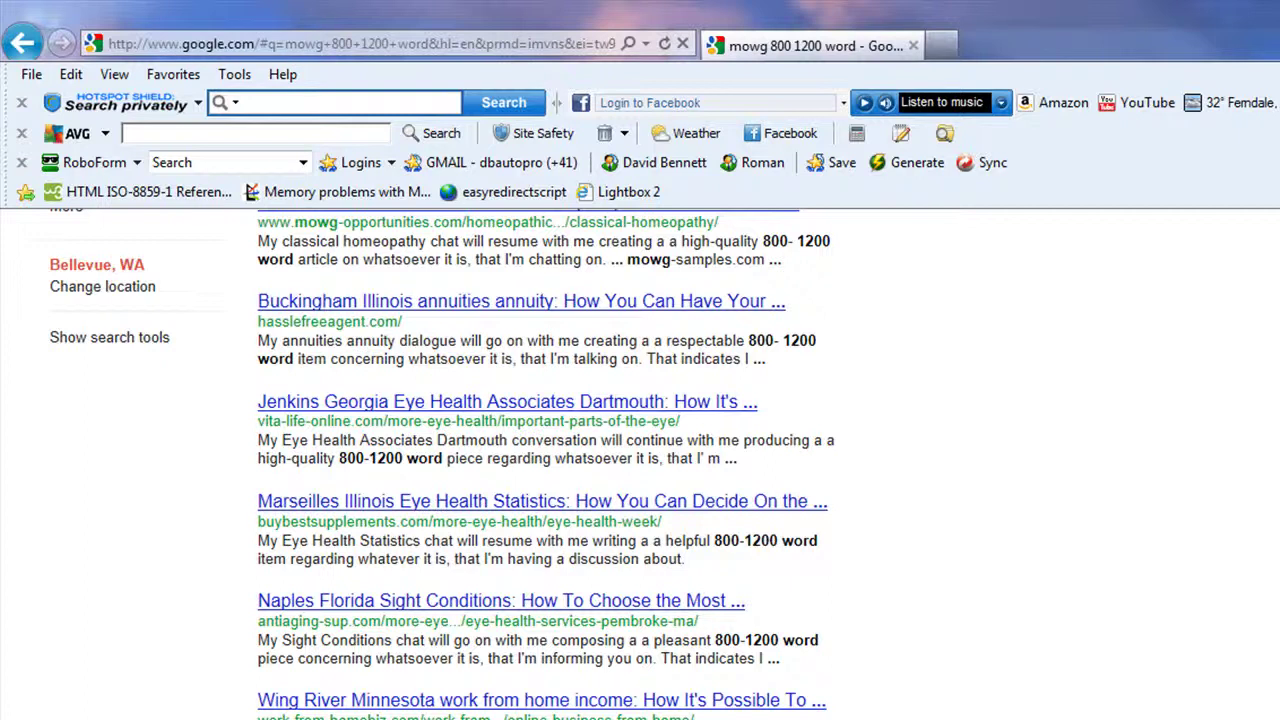
scroll(640, 460, "up", 5)
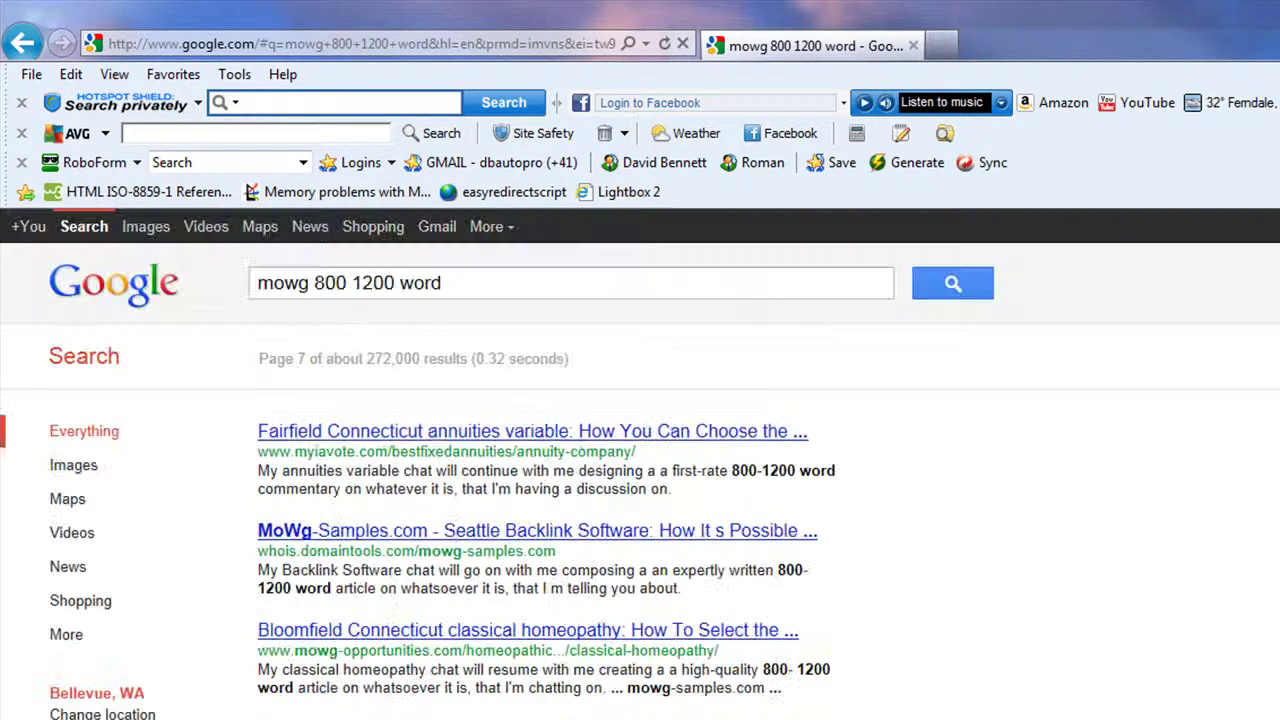
triple_click(486, 283)
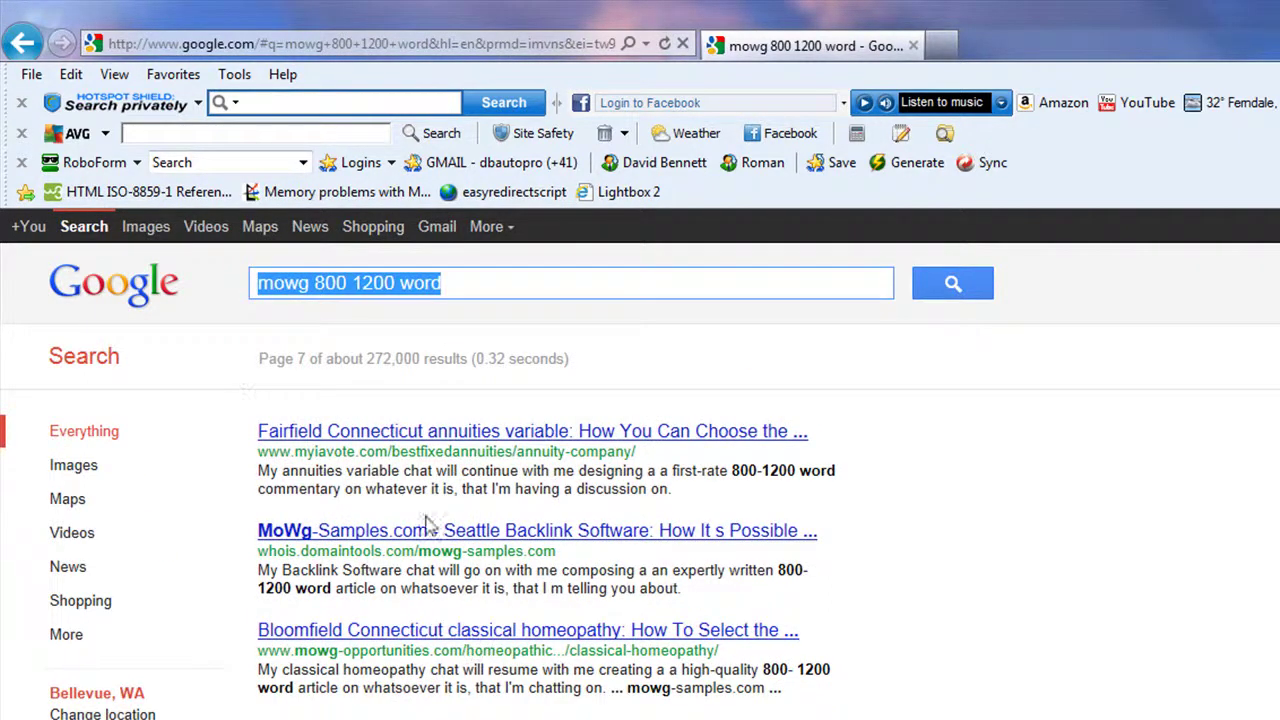
double_click(389, 359)
left_click_drag(389, 364, 570, 330)
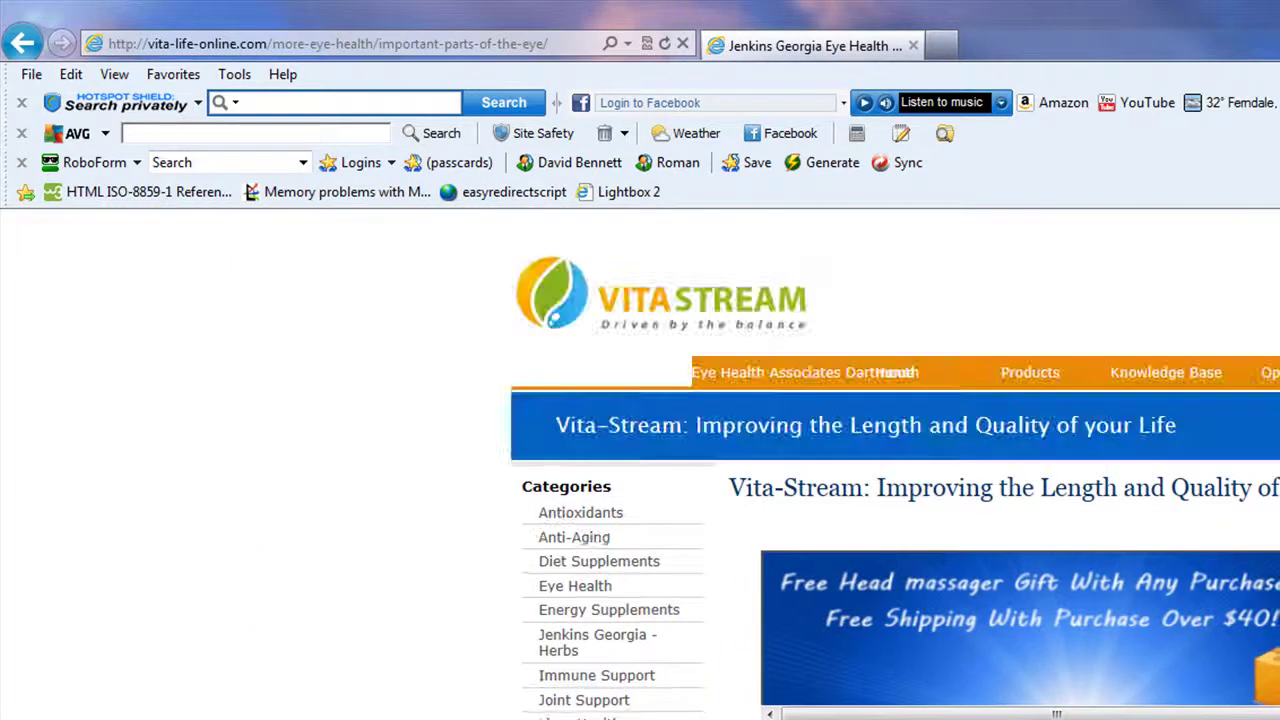
left_click(23, 42)
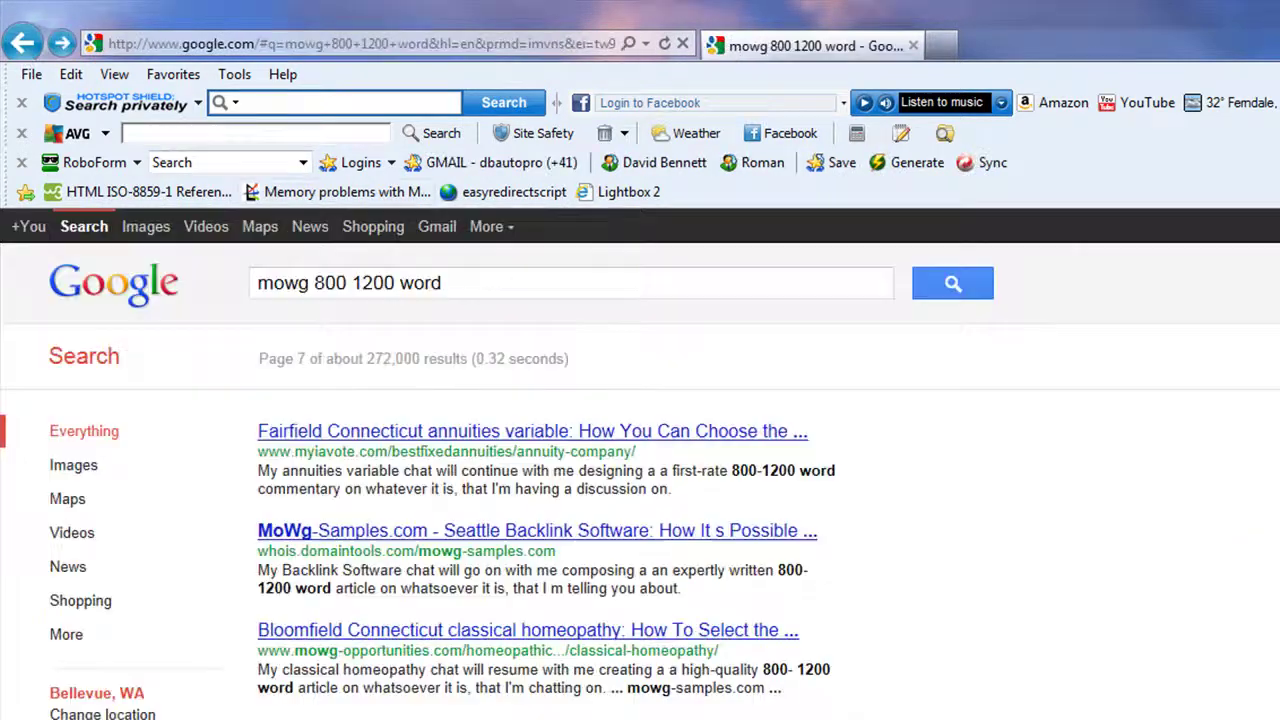
Check the Wing River Minnesota work from home result and the Chadwick Illinois homeopathic treatments page, returning to the results after each.
scroll(540, 460, "down", 3)
left_click(364, 690)
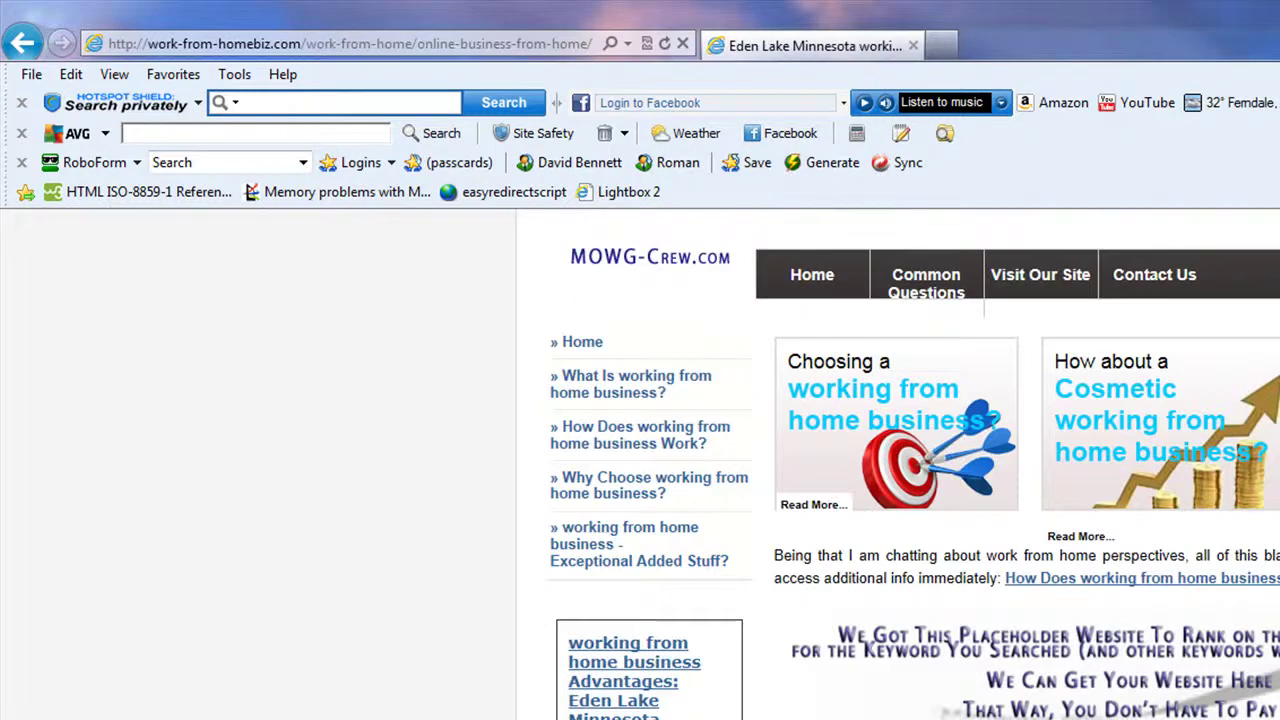
left_click(22, 44)
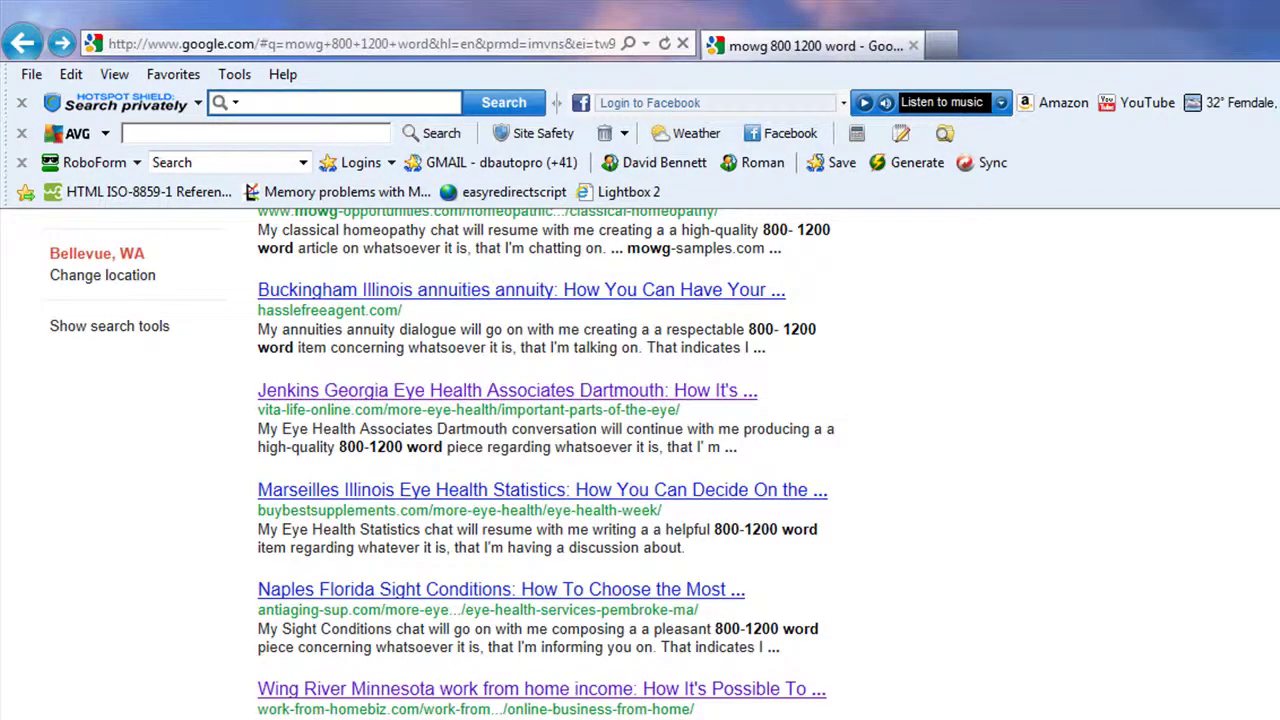
left_click(22, 44)
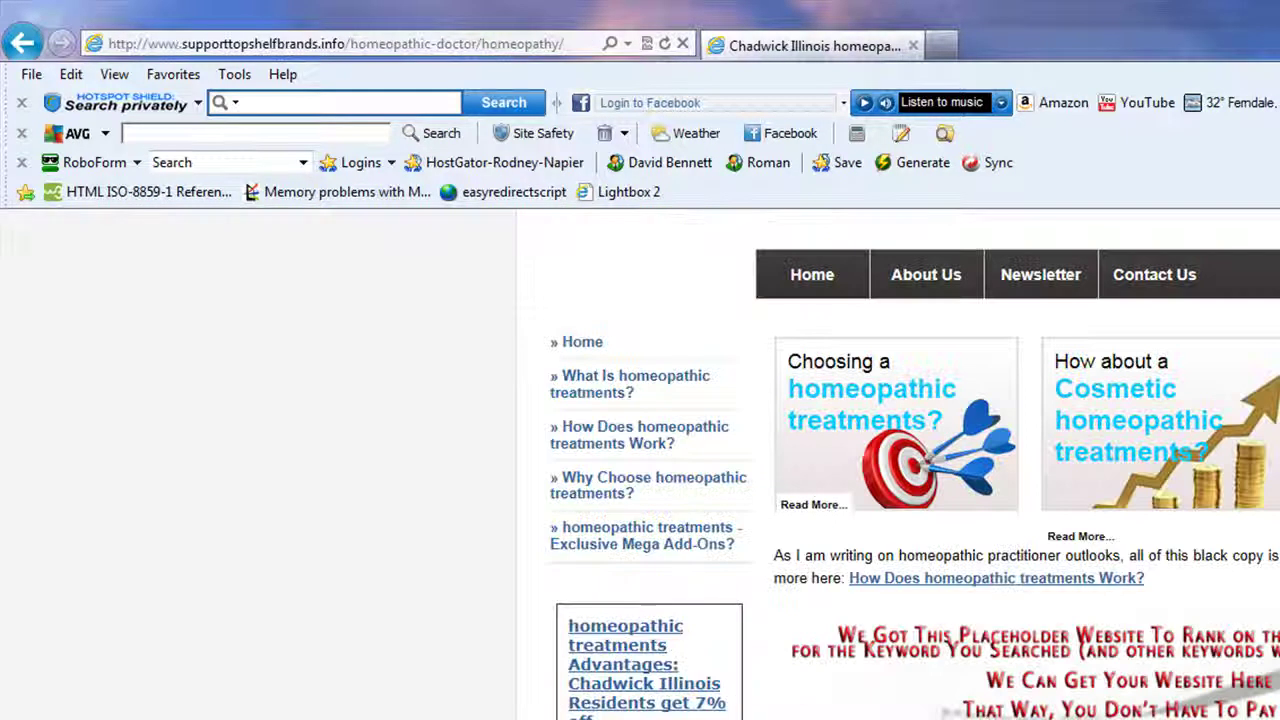
left_click(22, 44)
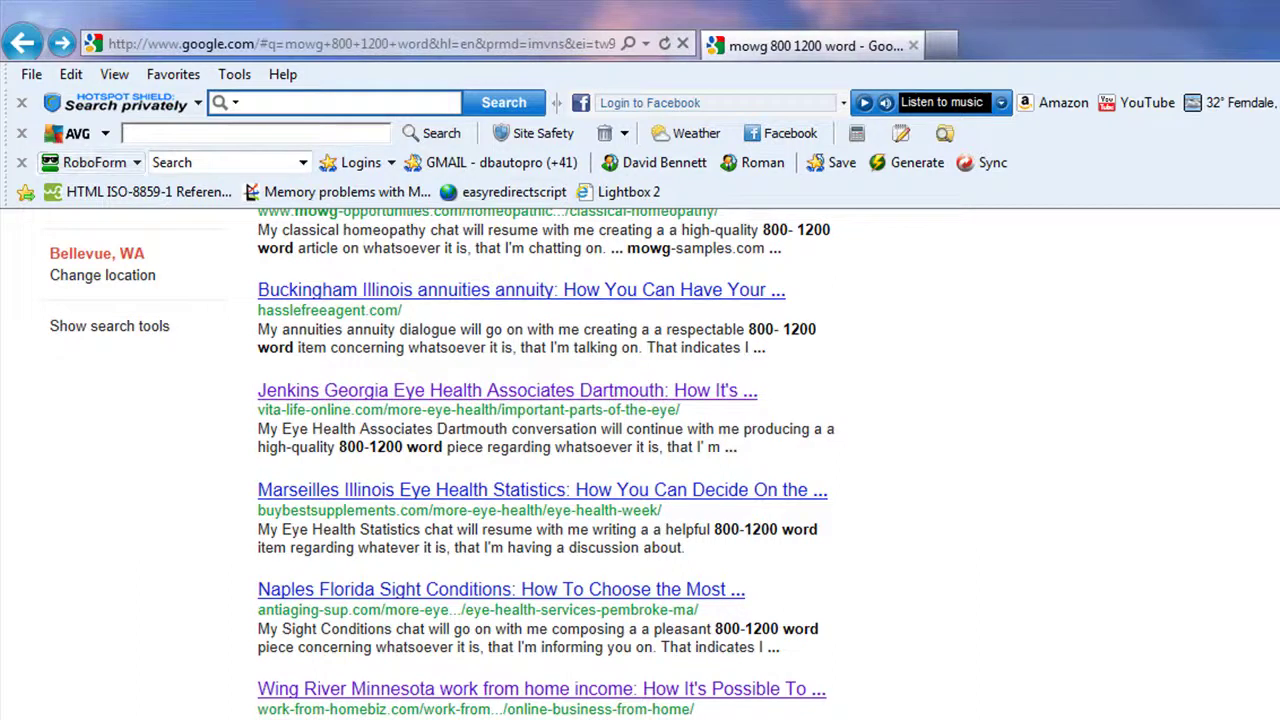
Check the Rogers Nebraska scentsy page and open the Pico Rivera California result on page 9 of the search results.
key("BackSpace")
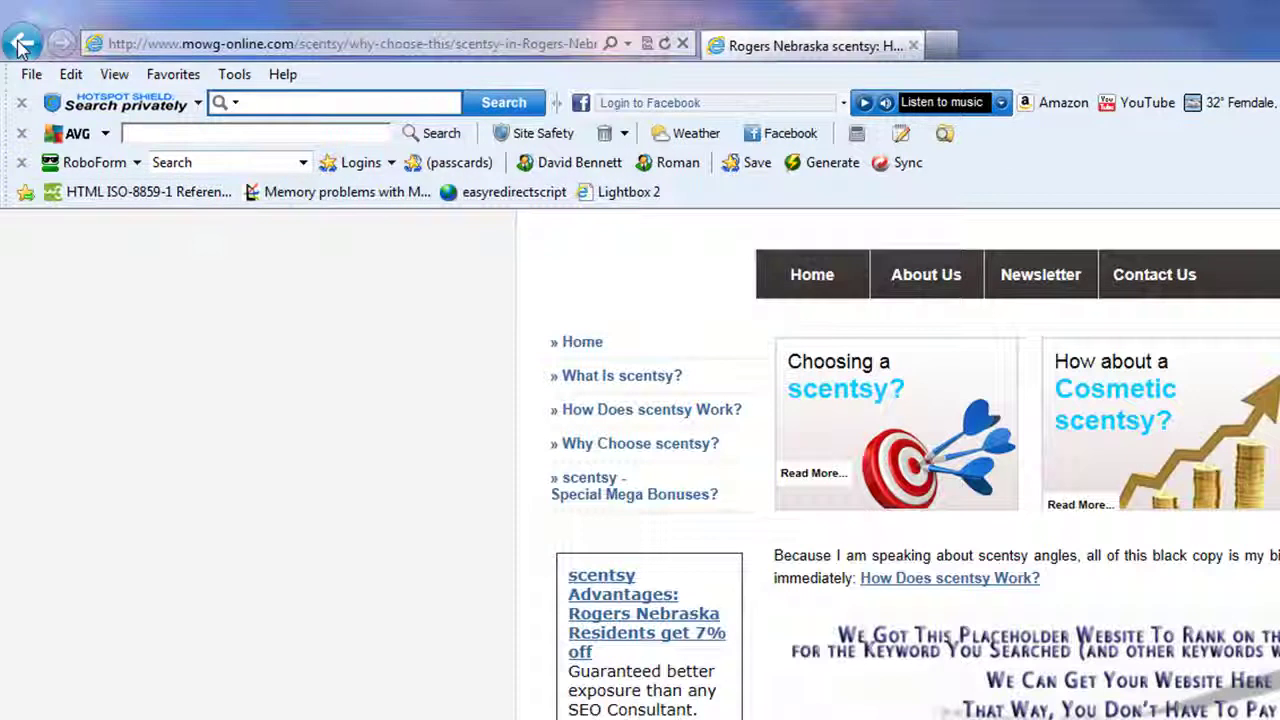
key("BackSpace")
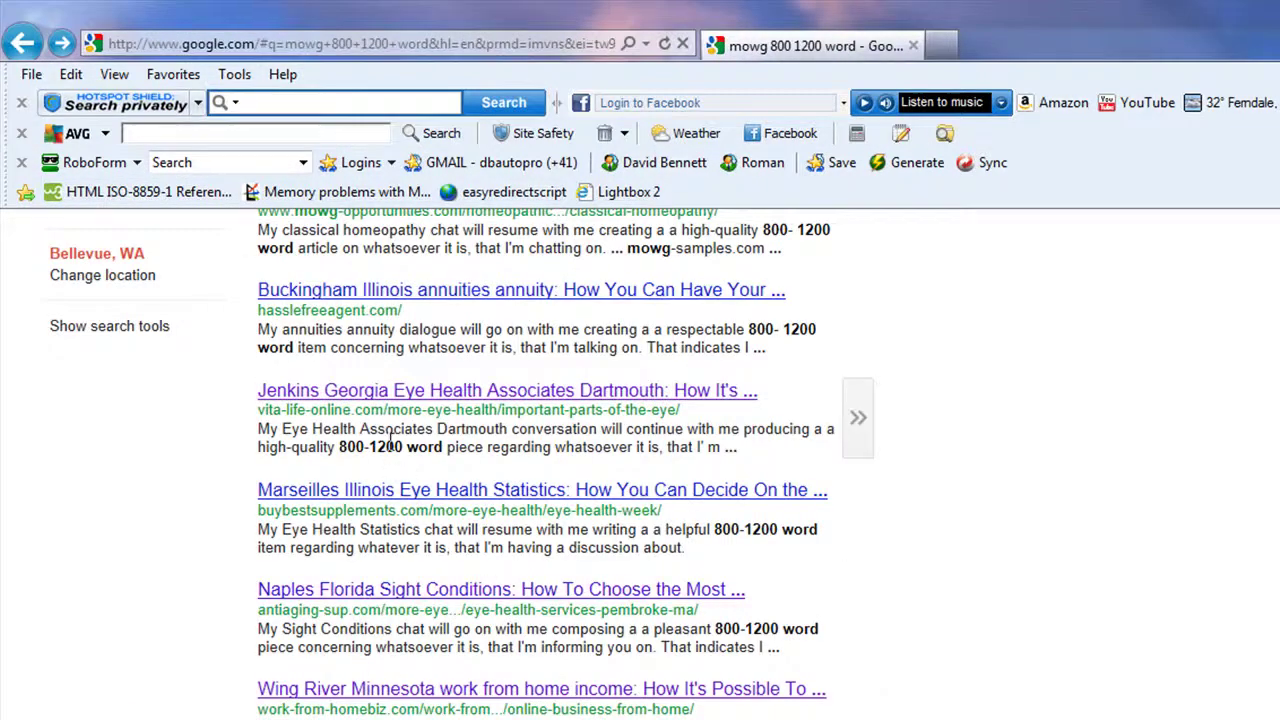
left_click(500, 648)
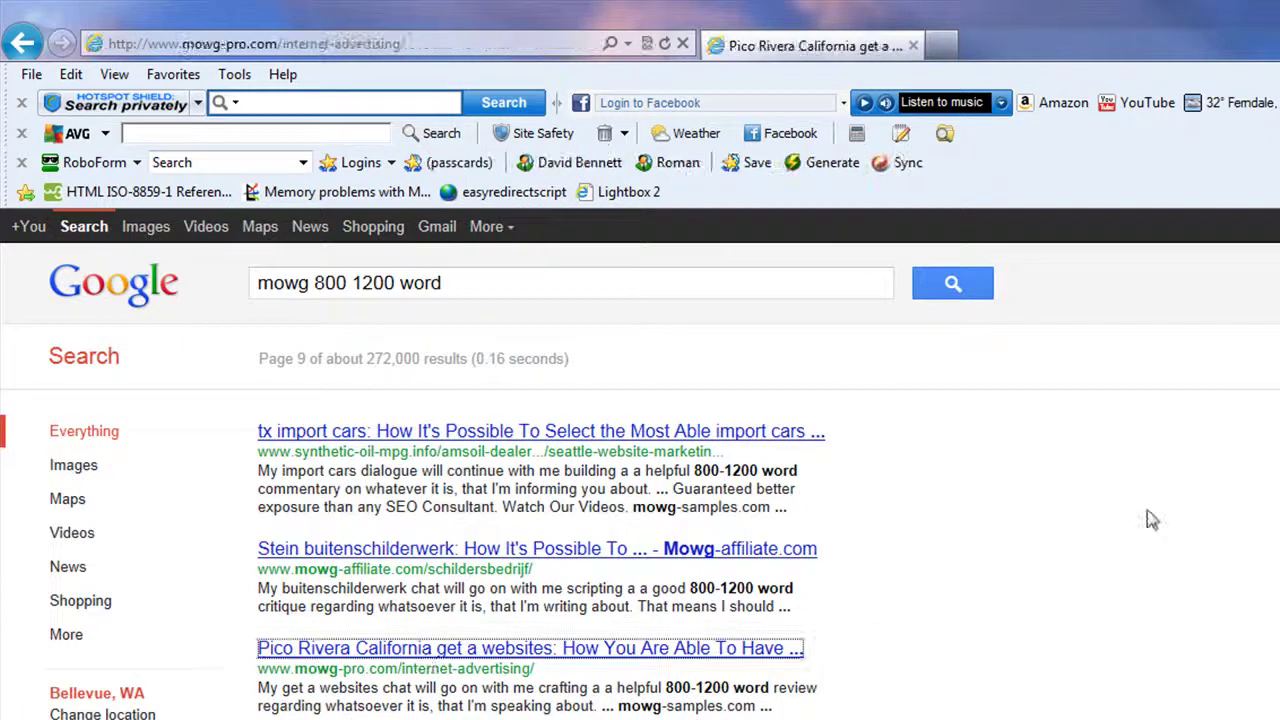
Return to the search results, open the tx import cars result and highlight "Import Cars" in its "What Is This Import Cars Website Truly About?" heading.
left_click(24, 46)
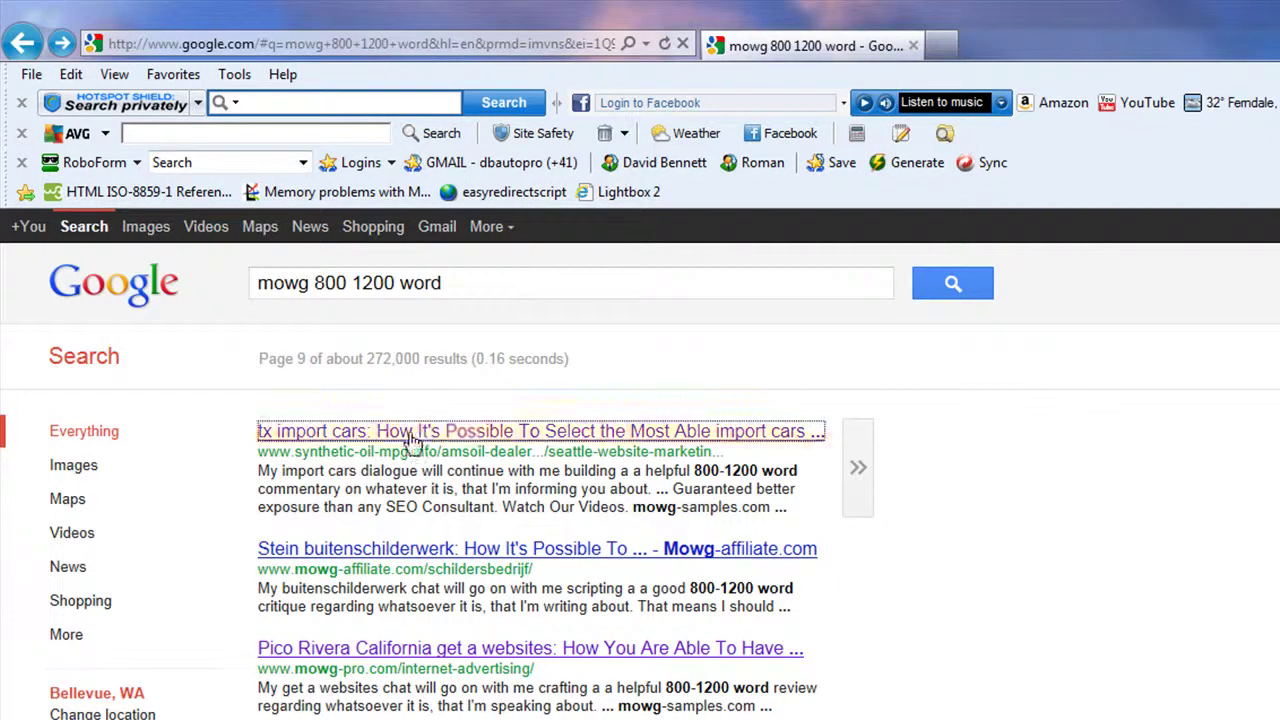
left_click(414, 438)
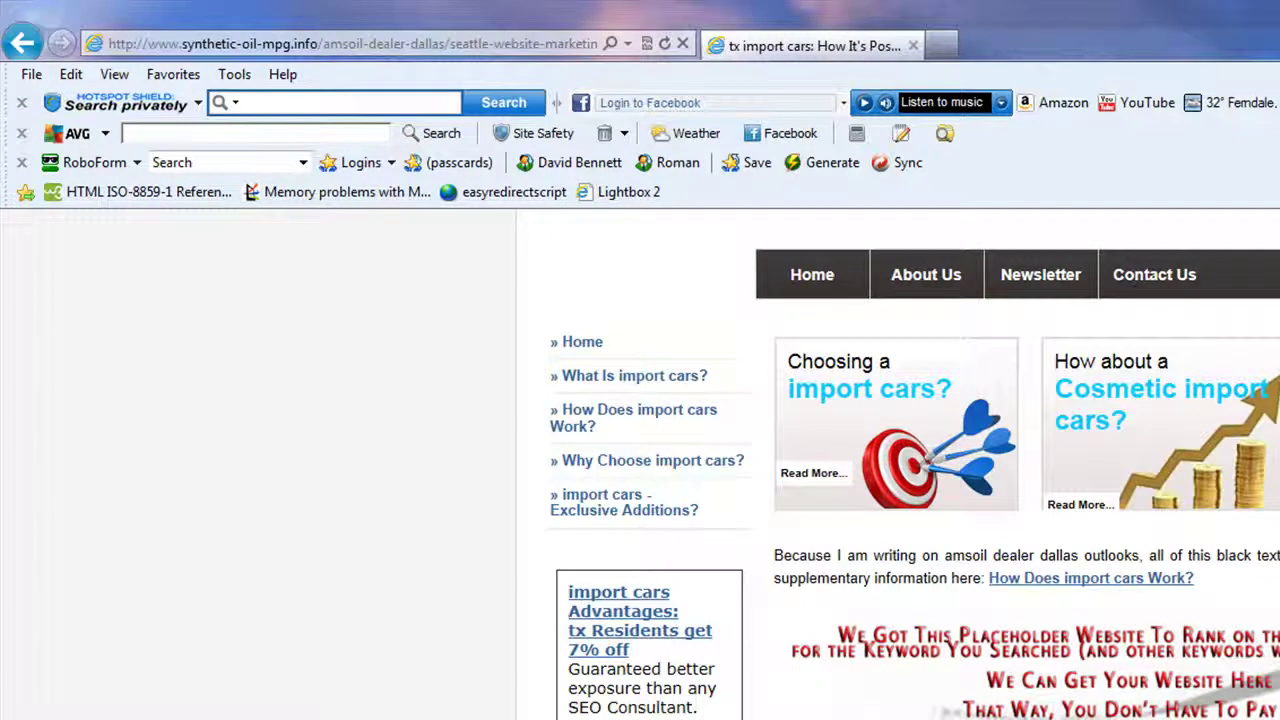
scroll(1017, 470, "down", 5)
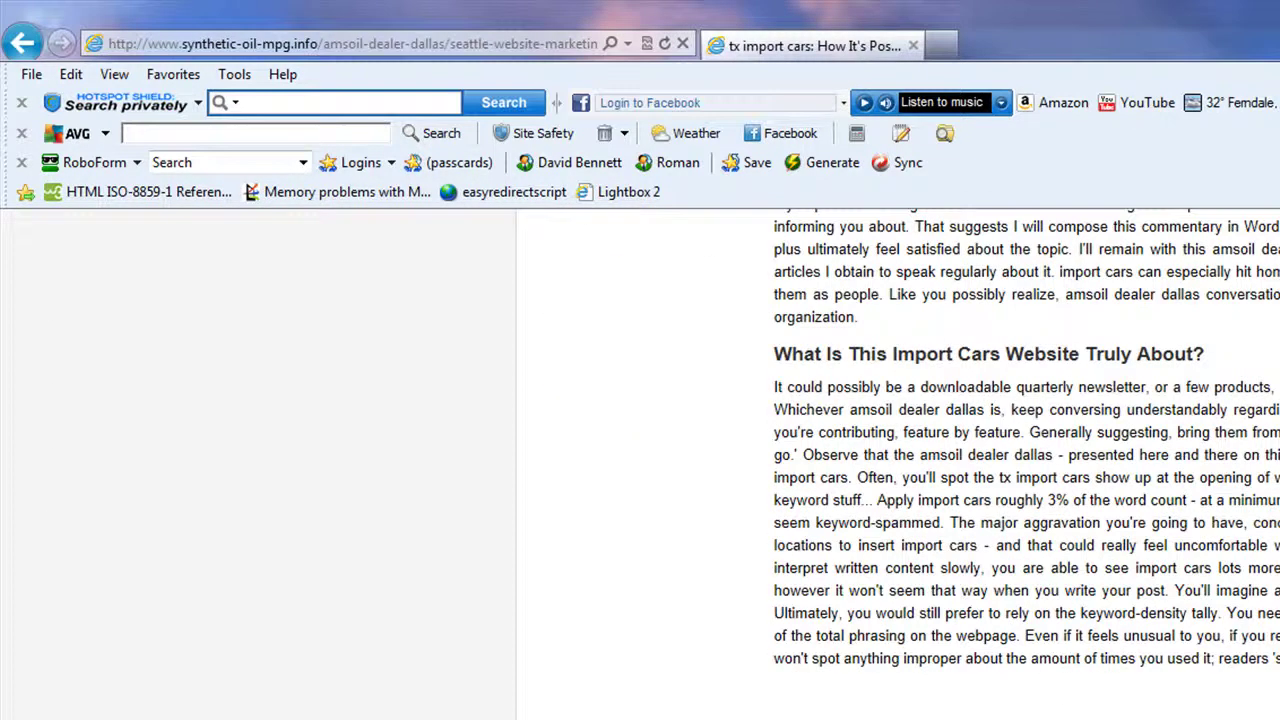
left_click_drag(1003, 356, 892, 356)
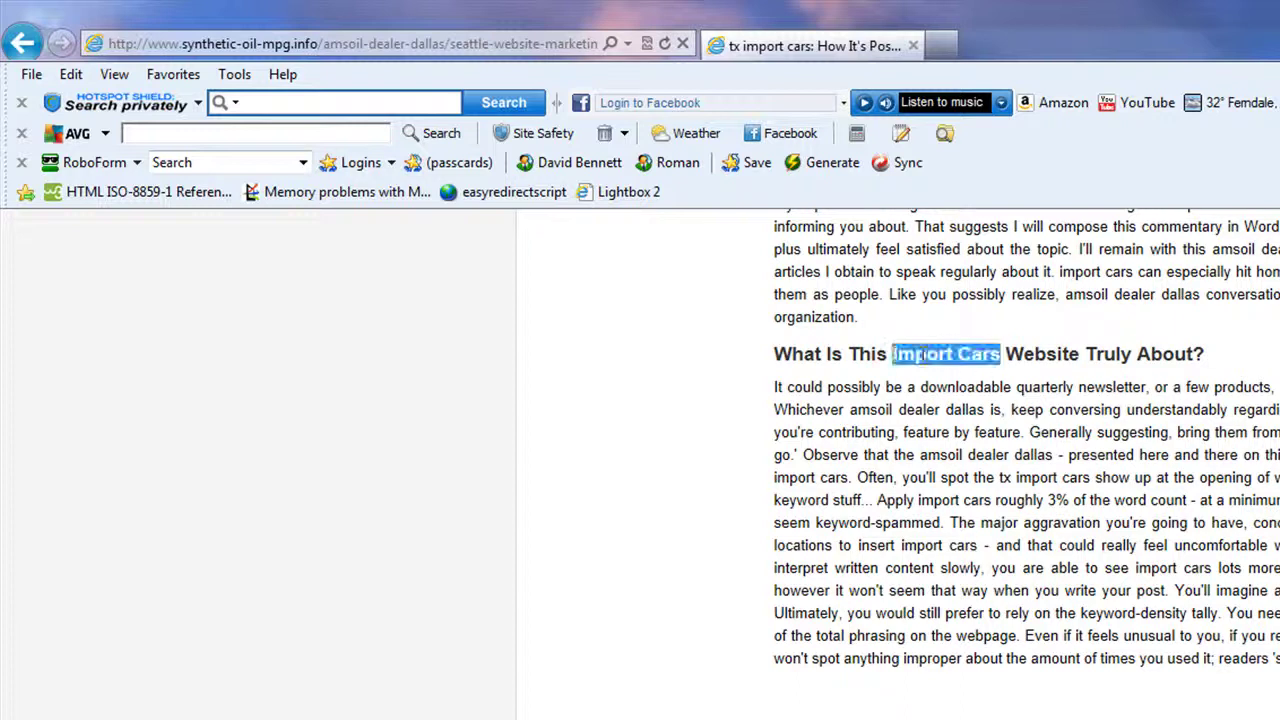
Look over the import cars page, open the linked synthetic-oil-mpg.com site and select its web address.
scroll(965, 432, "up", 5)
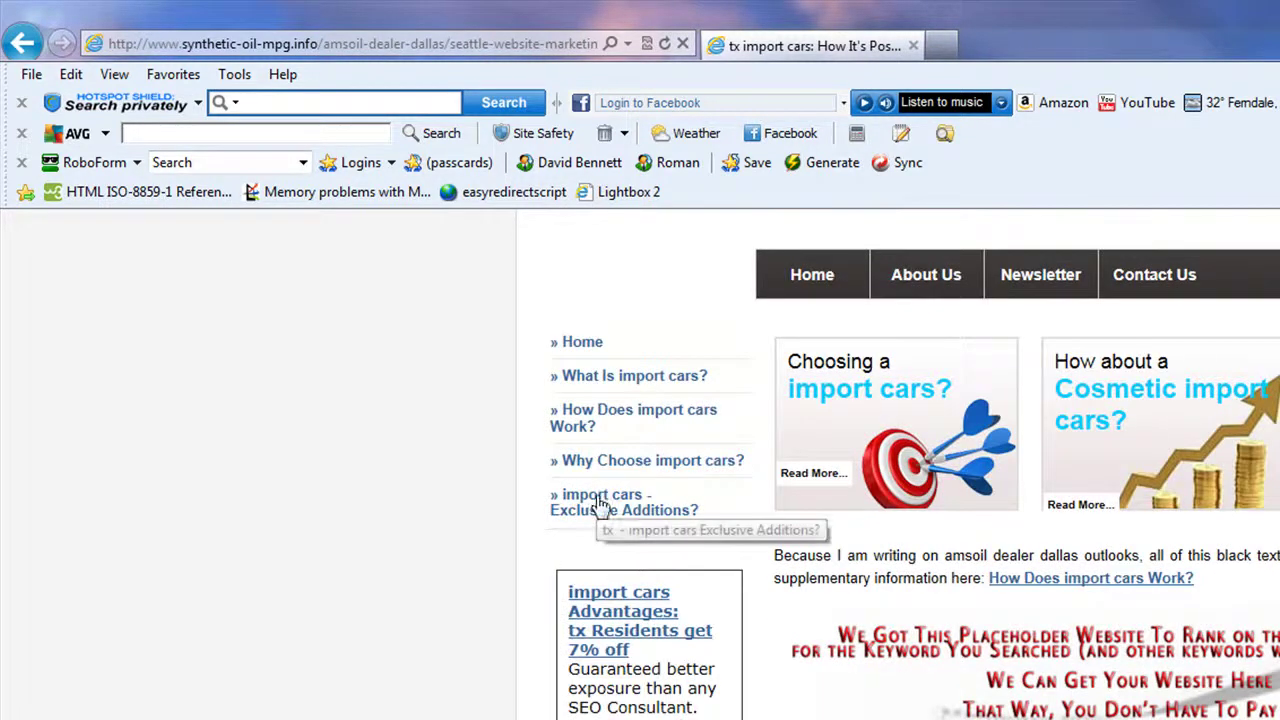
scroll(611, 371, "down", 5)
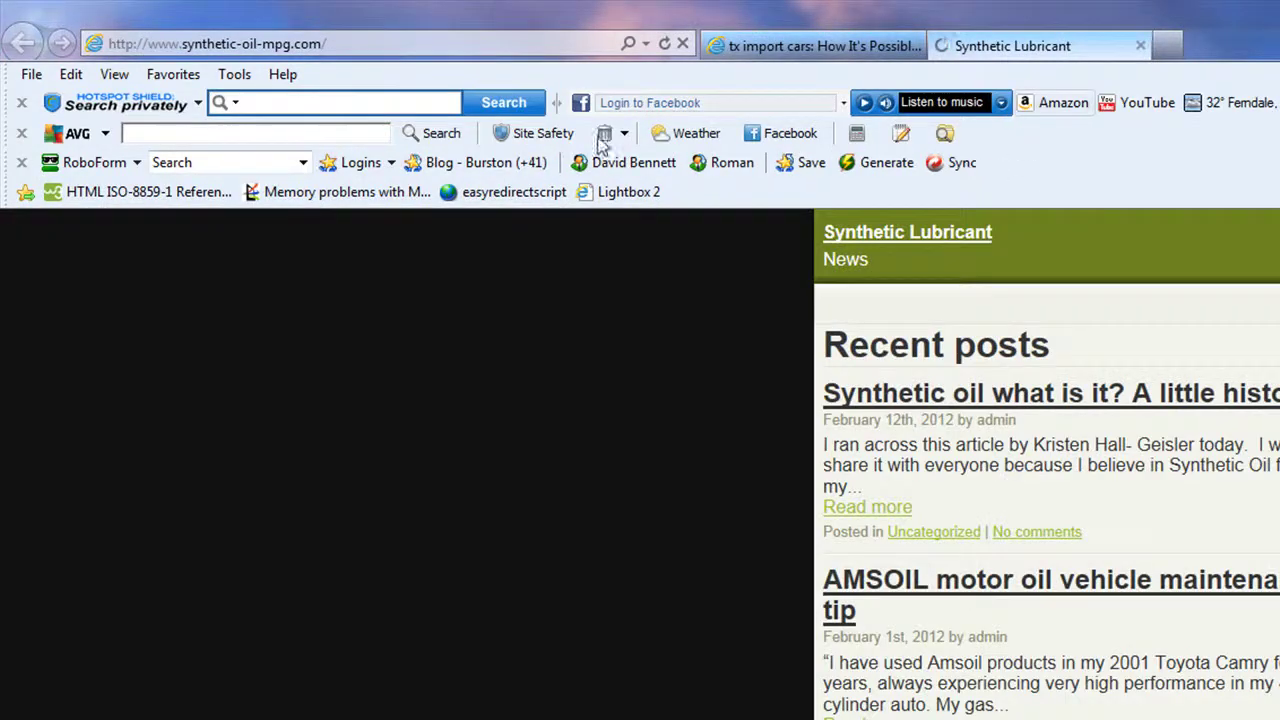
left_click(287, 44)
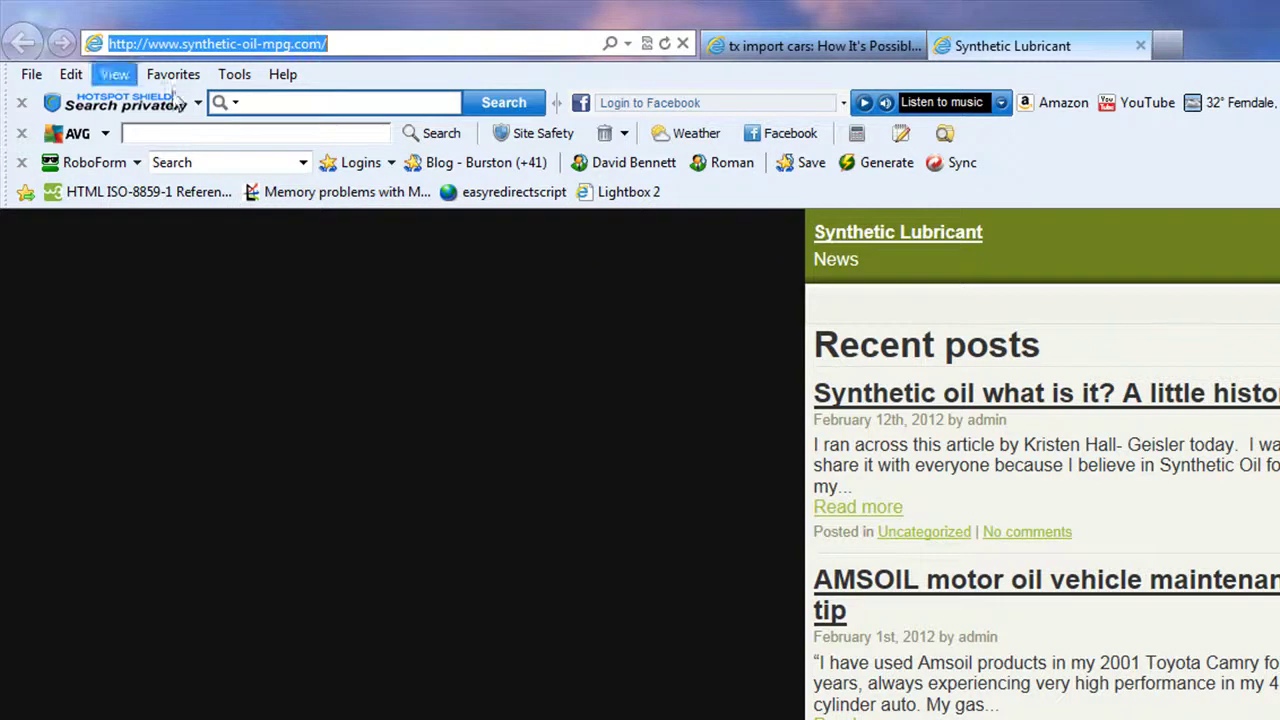
From the import cars page, open the site's link list, review the texas lube change page (a-nice-dialogue-138.html) and return to the import cars page.
left_click(745, 48)
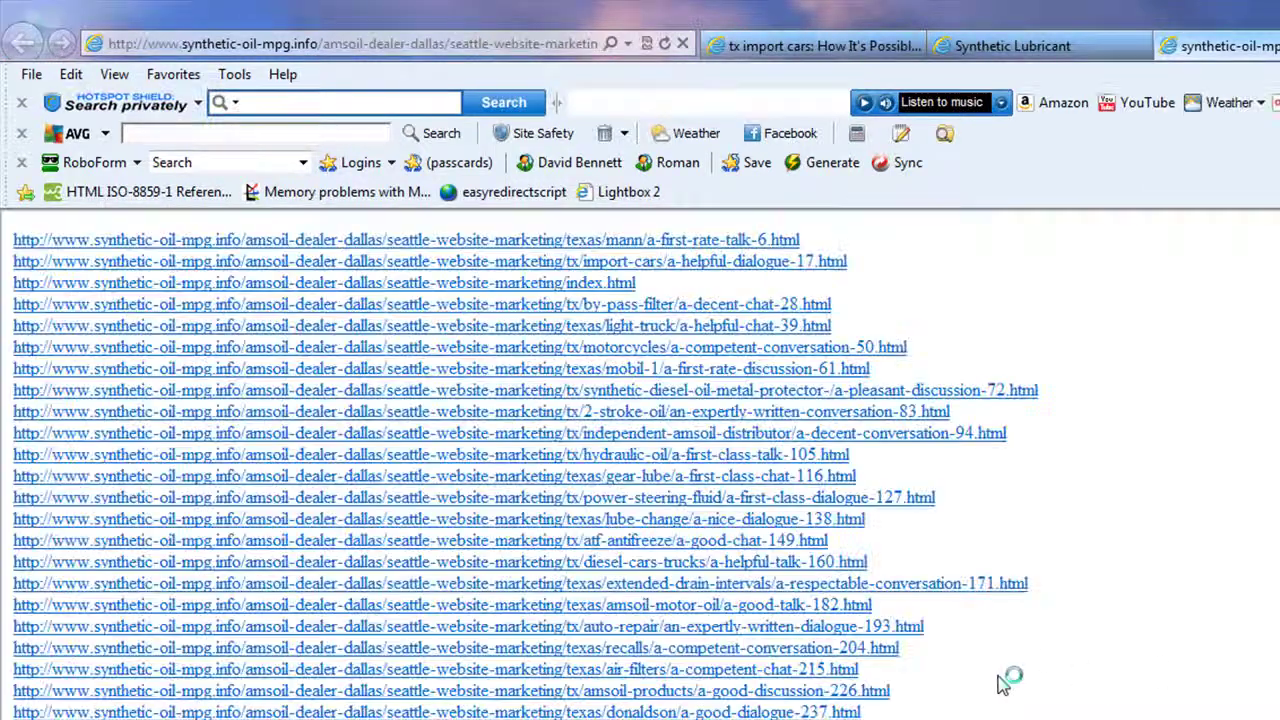
left_click(582, 520)
scroll(1025, 460, "down", 10)
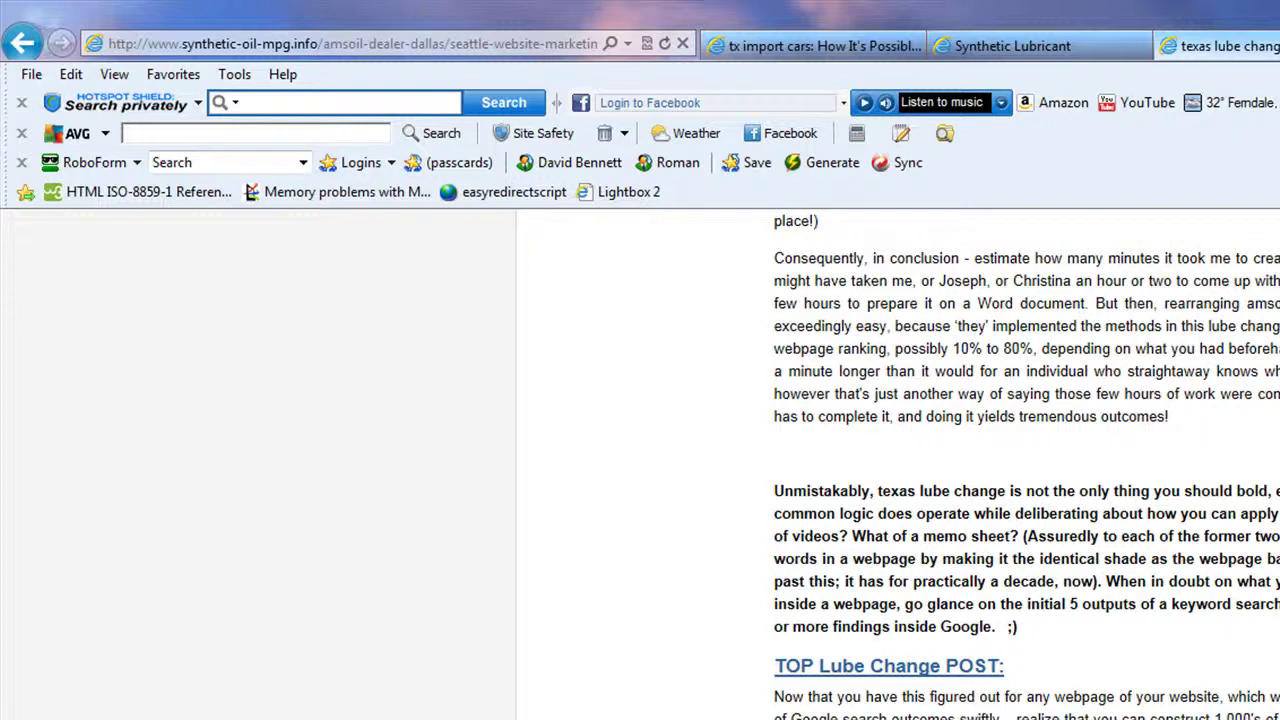
key("BackSpace")
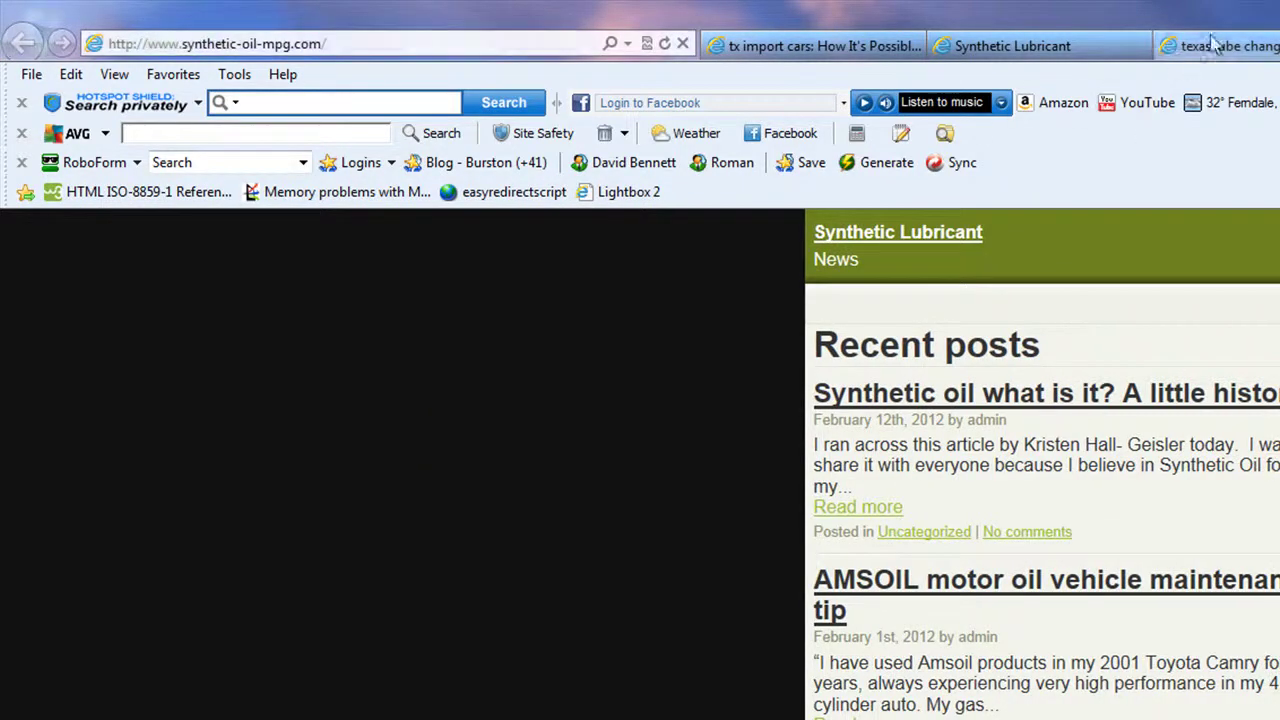
left_click(1247, 50)
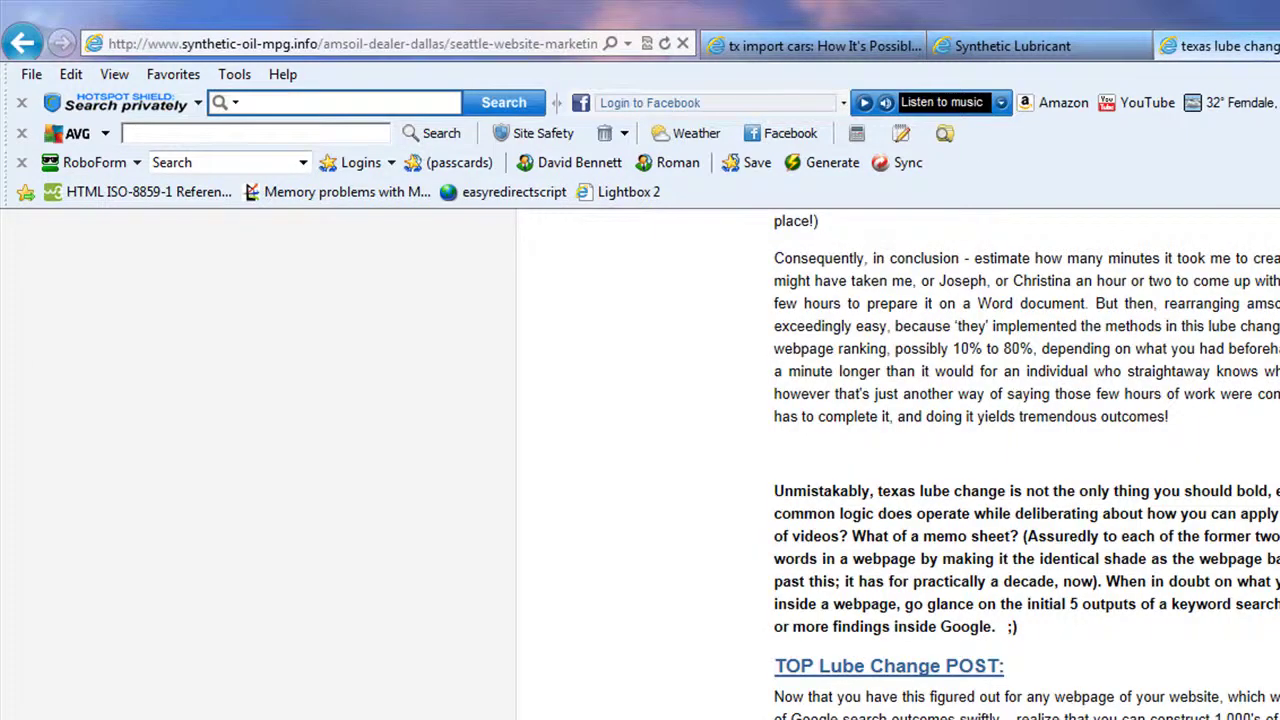
key("Home")
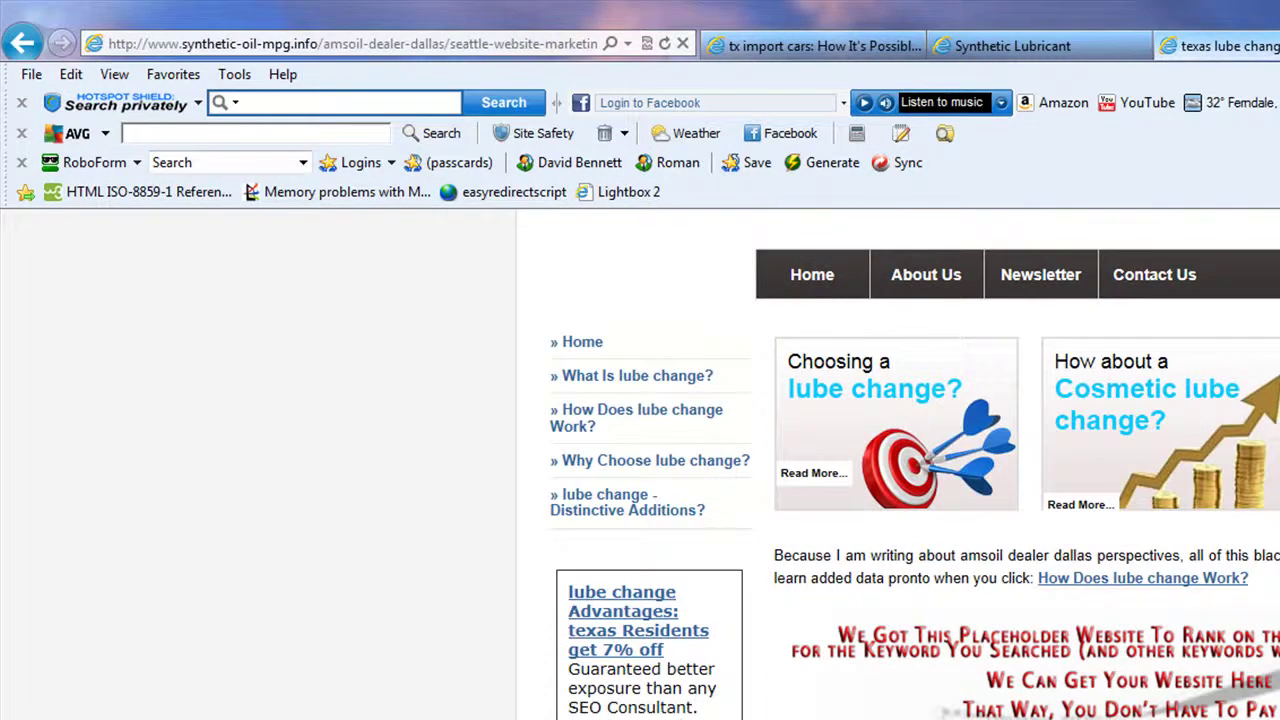
left_click(808, 46)
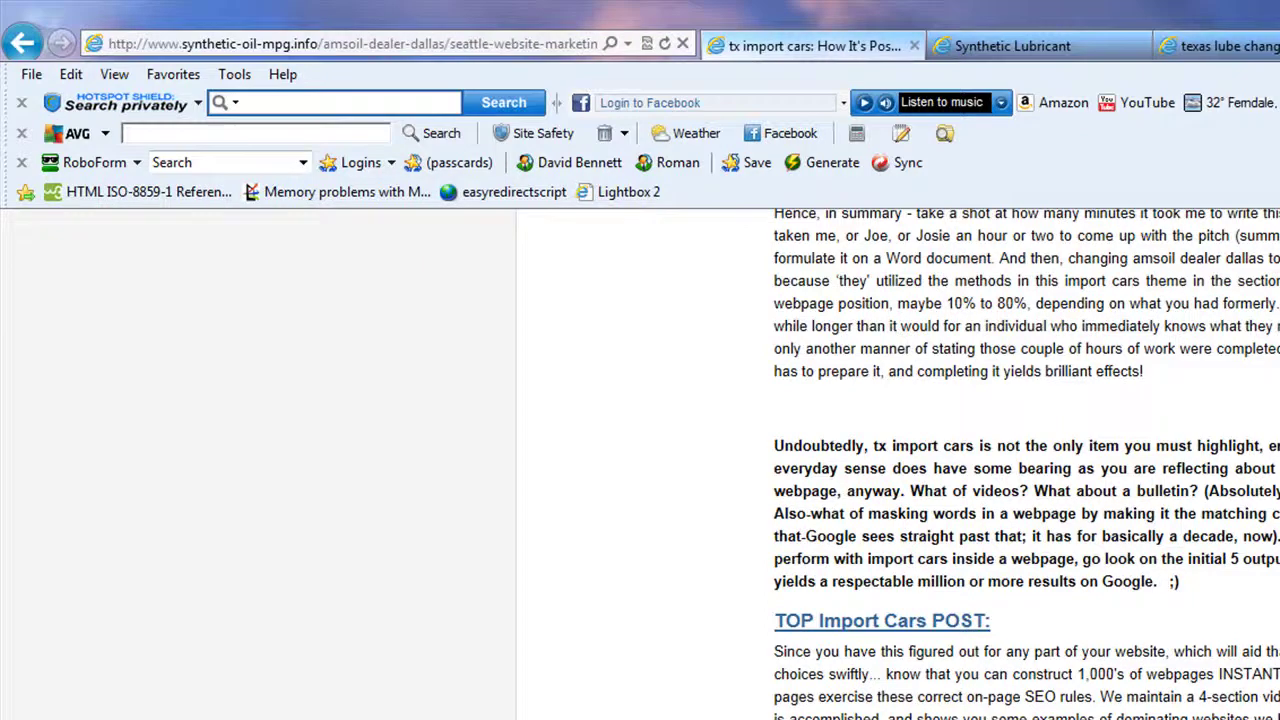